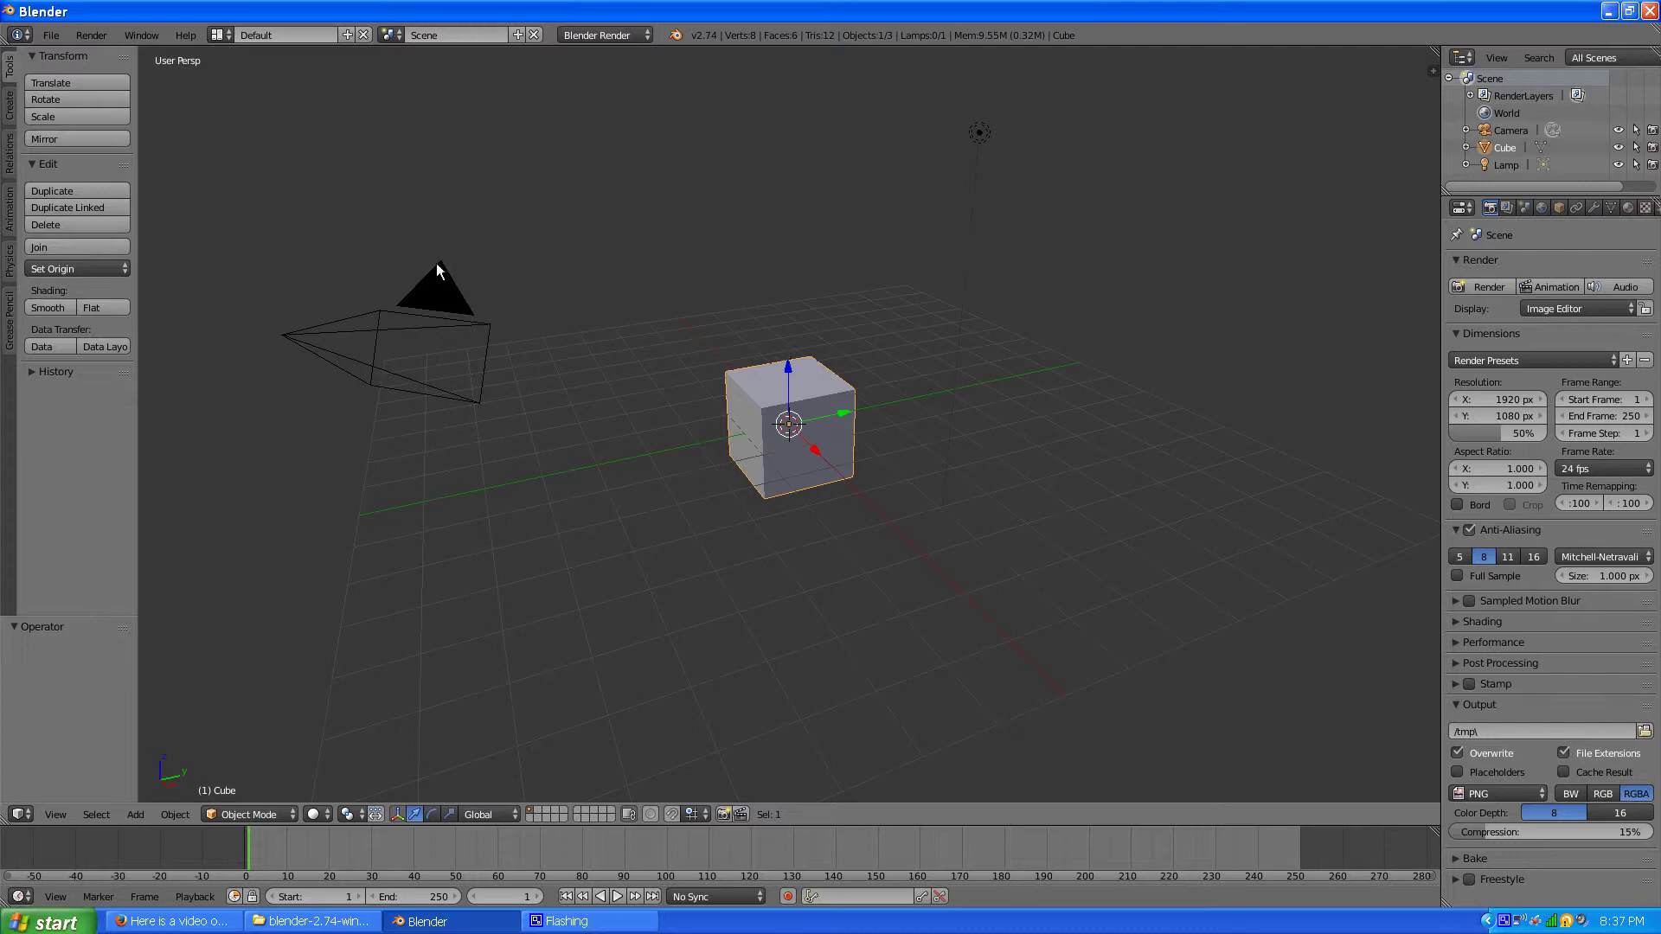
Delete the default cube from the scene.
middle_click_drag(731, 360, 756, 380)
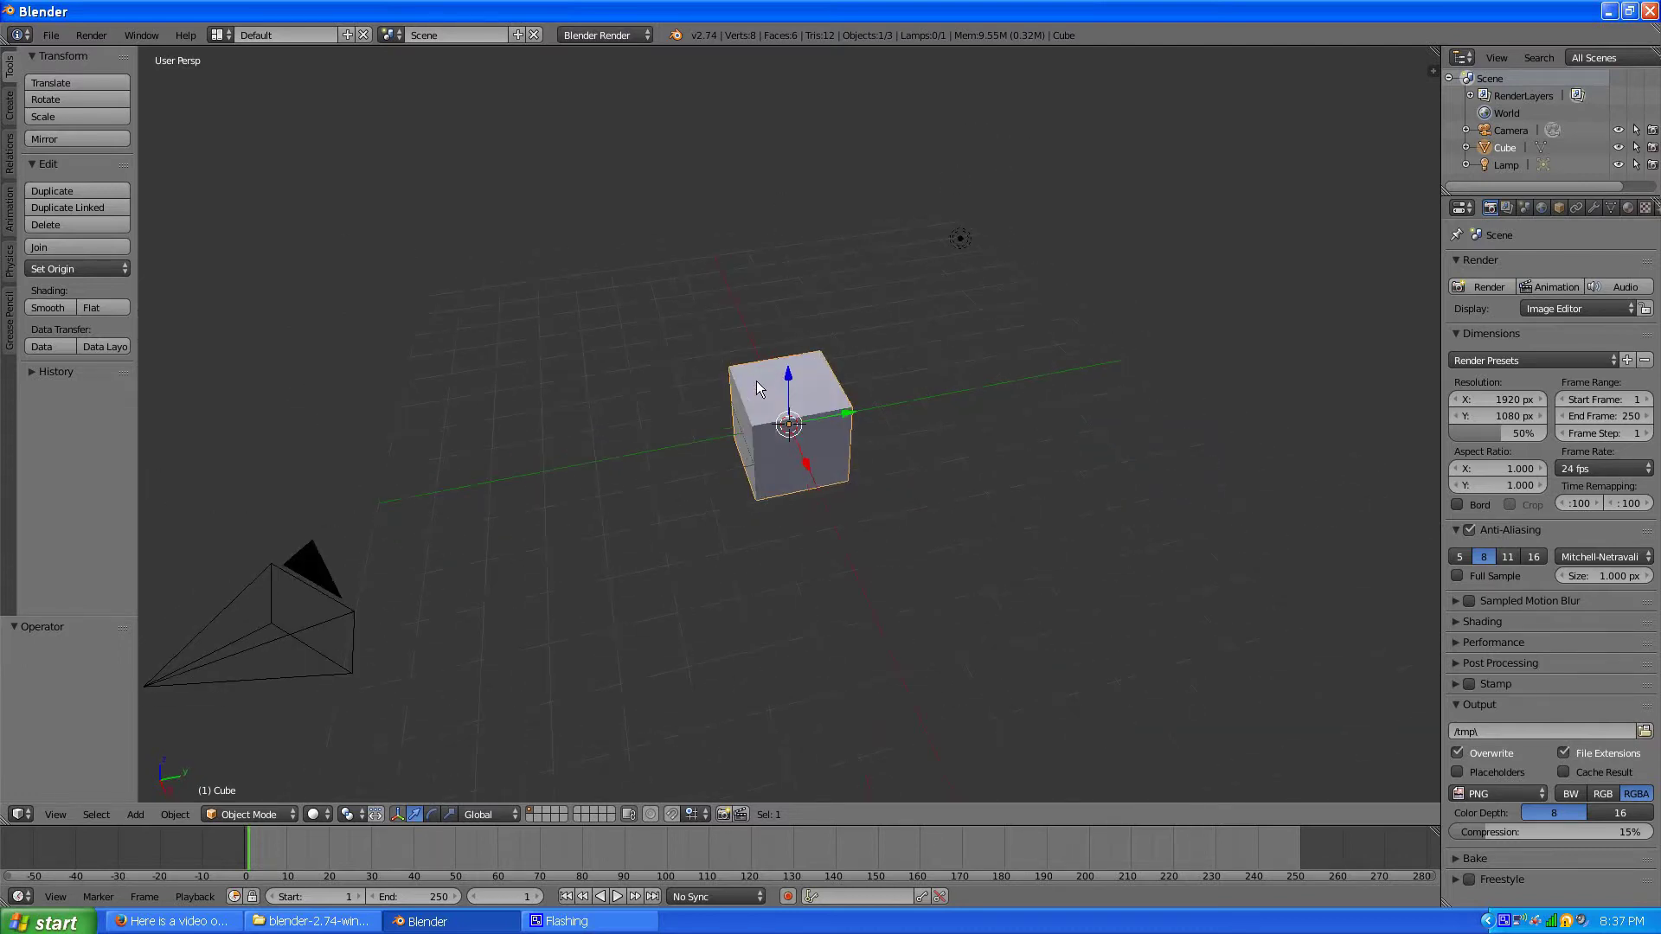
key("x")
left_click(678, 380)
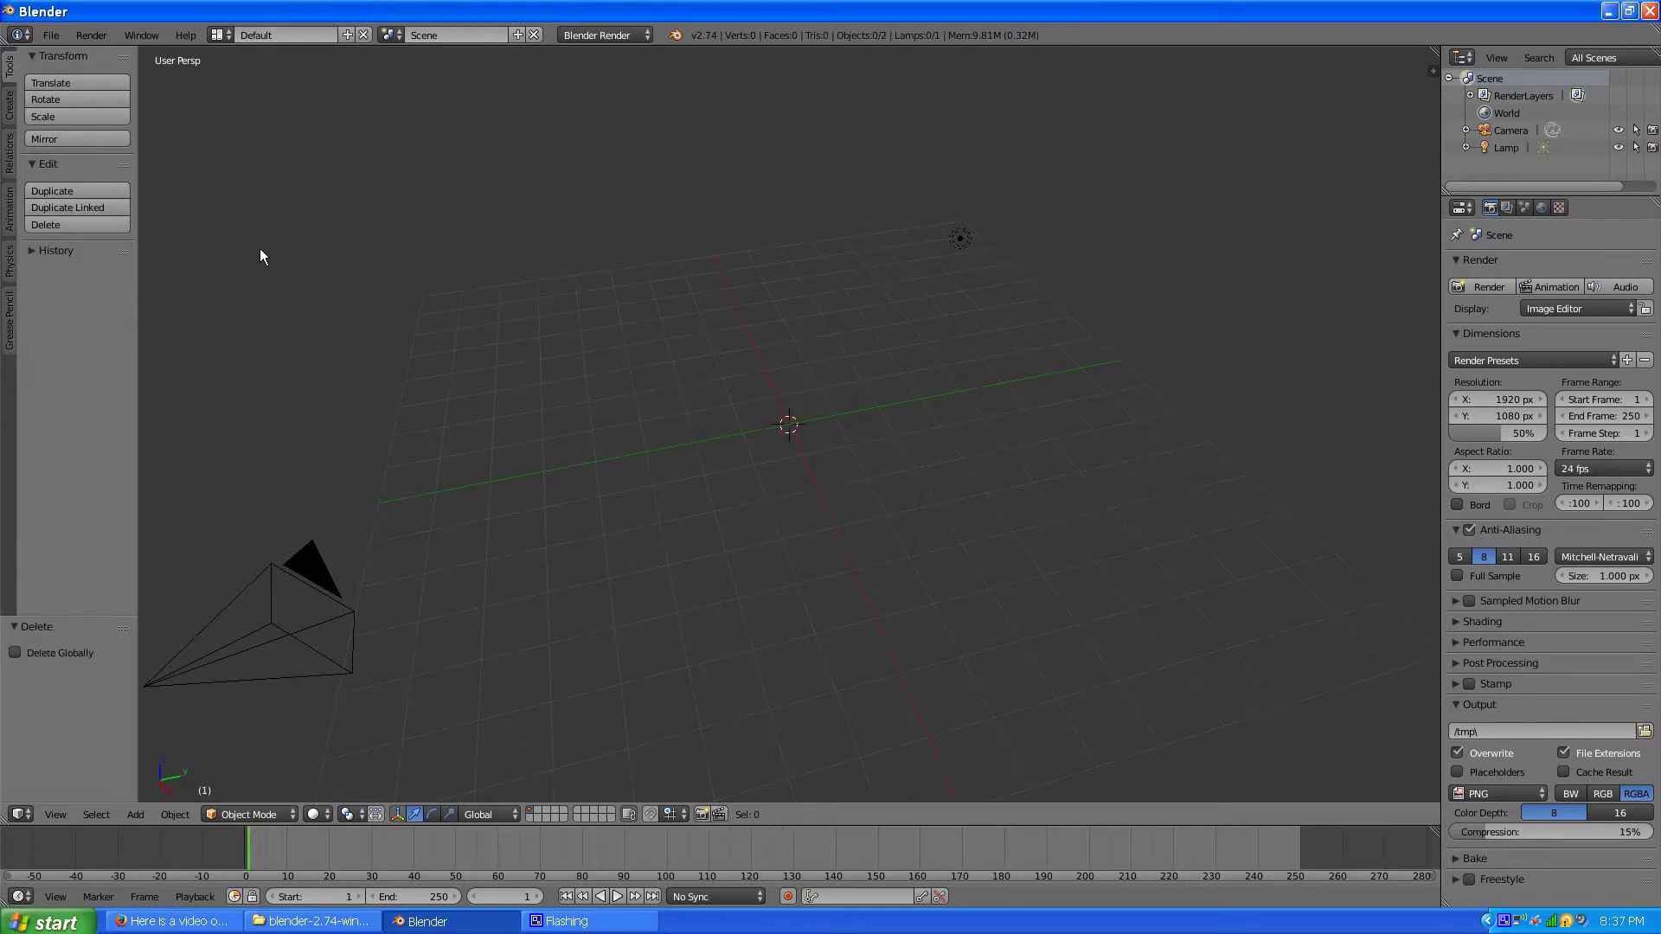
Import the Wavefront model Deluxe77 b.obj from the bookmarked OBJ folder's Vehicles\Deluxe77 subfolder.
left_click(51, 35)
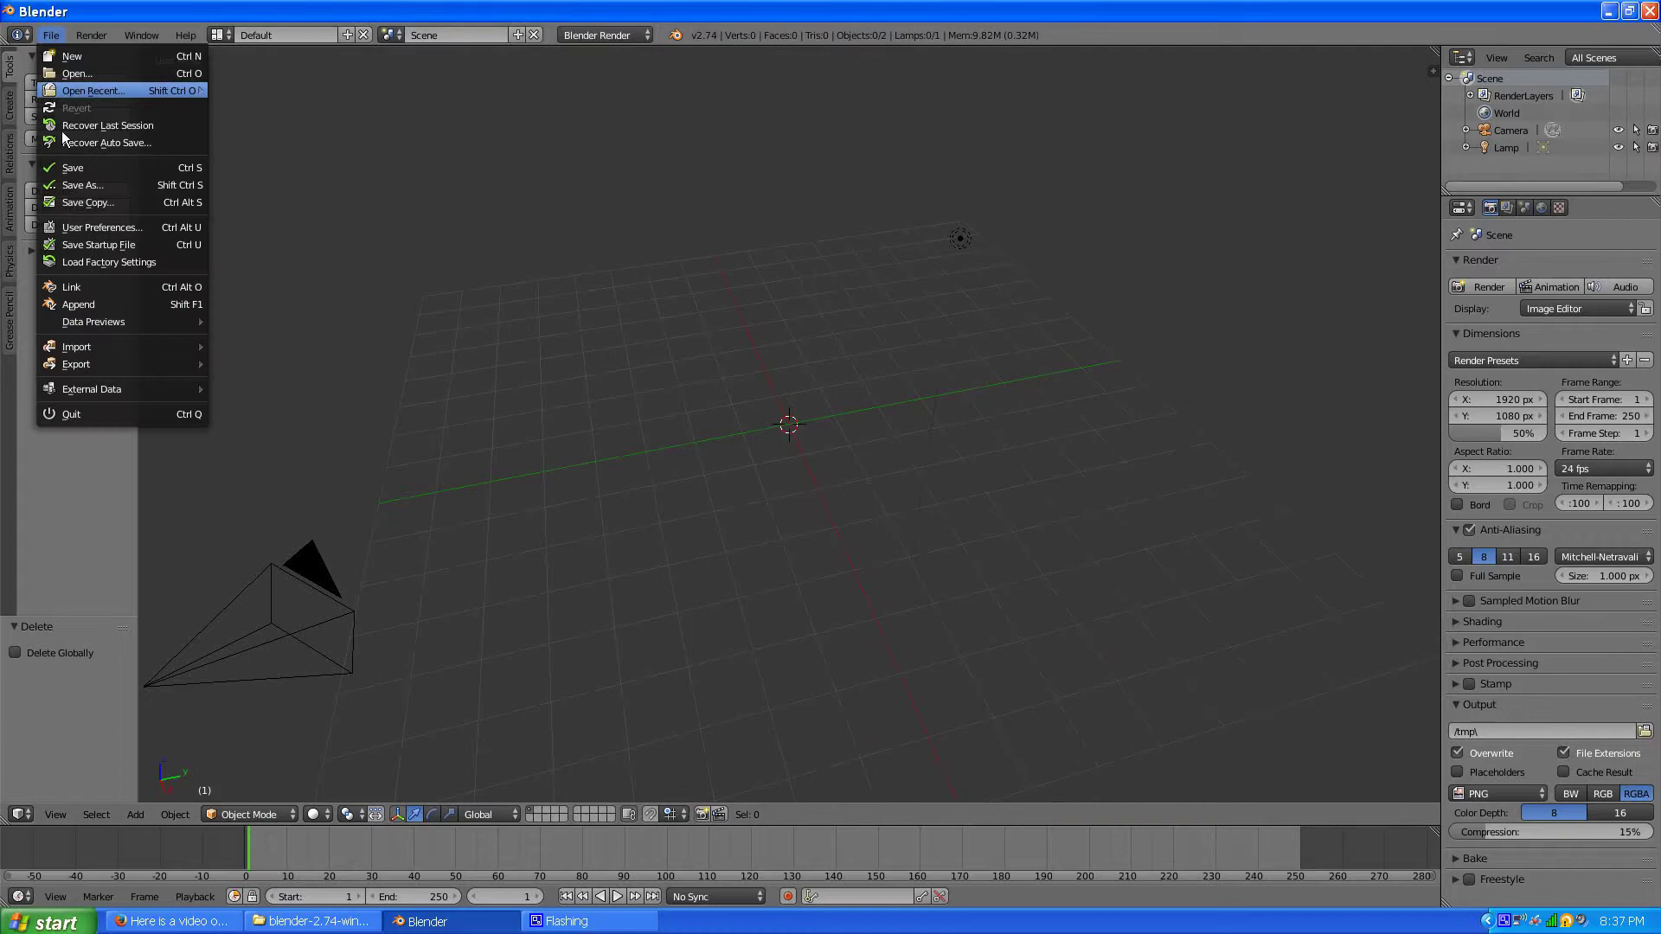
mouse_move(194, 347)
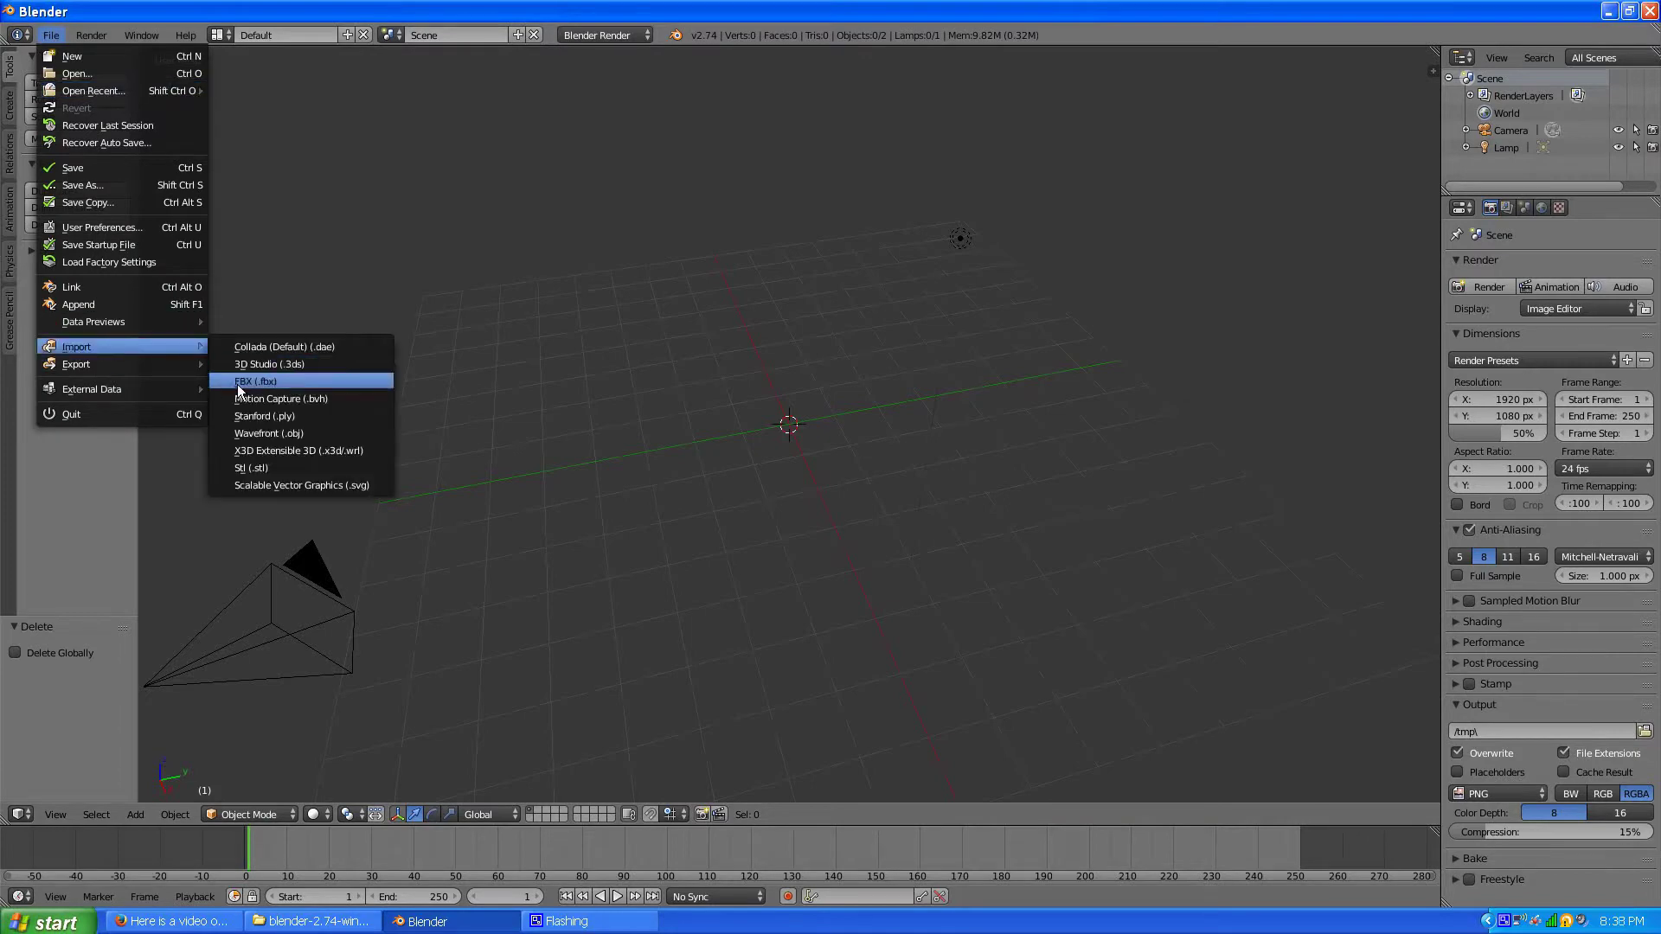
left_click(277, 433)
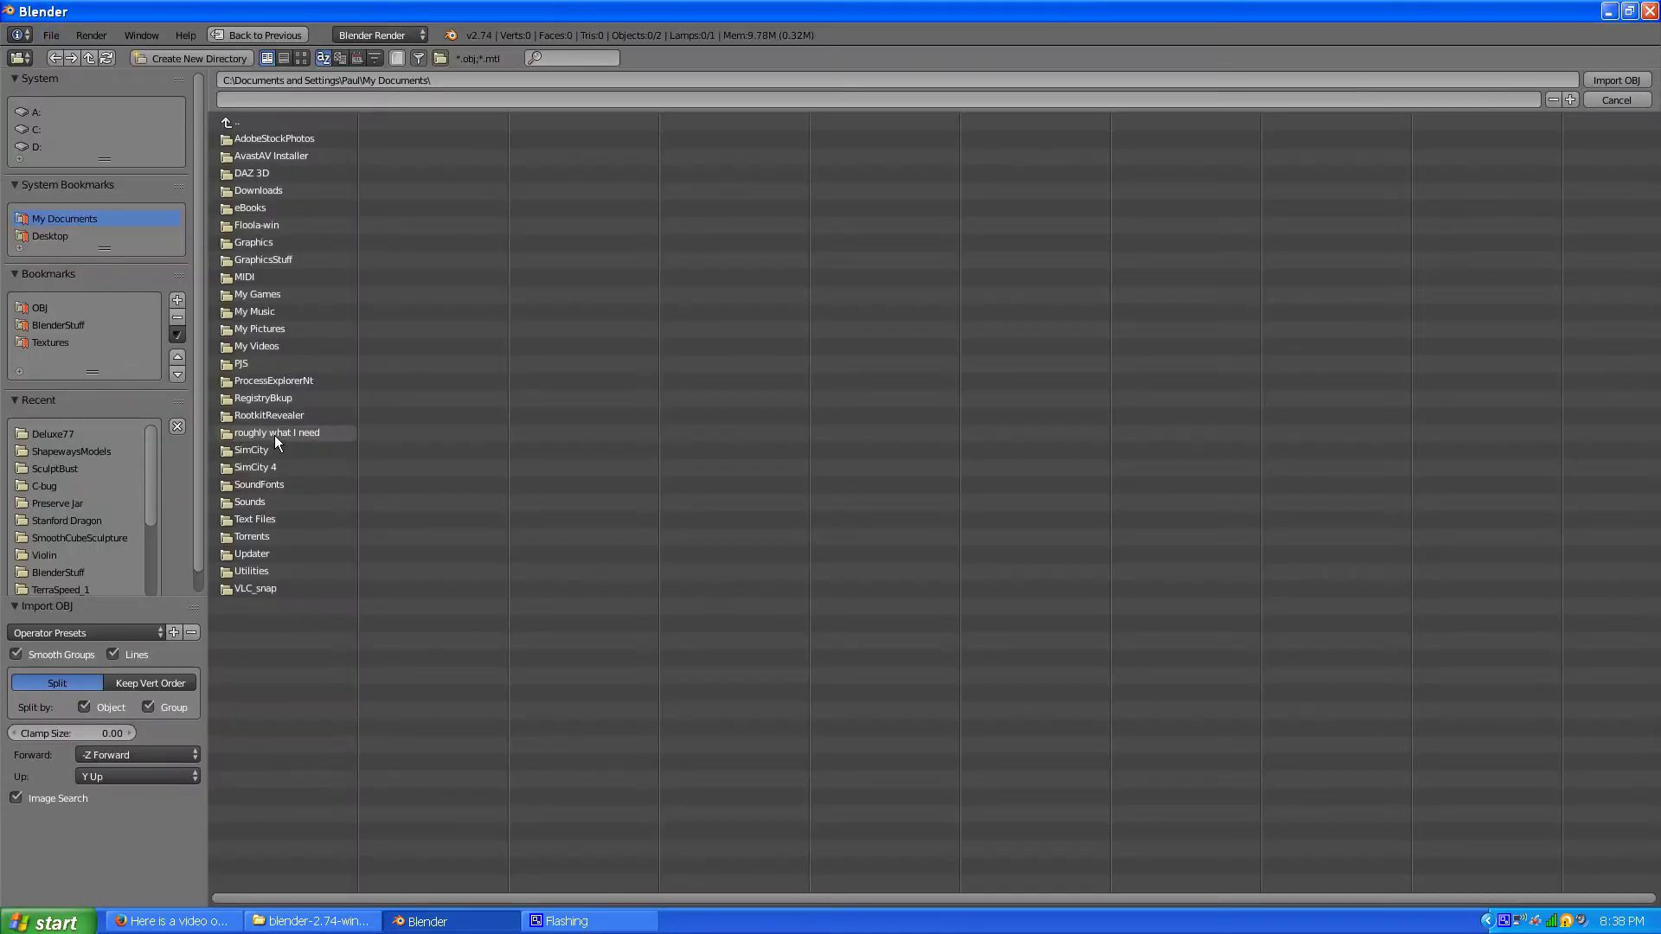
left_click(43, 309)
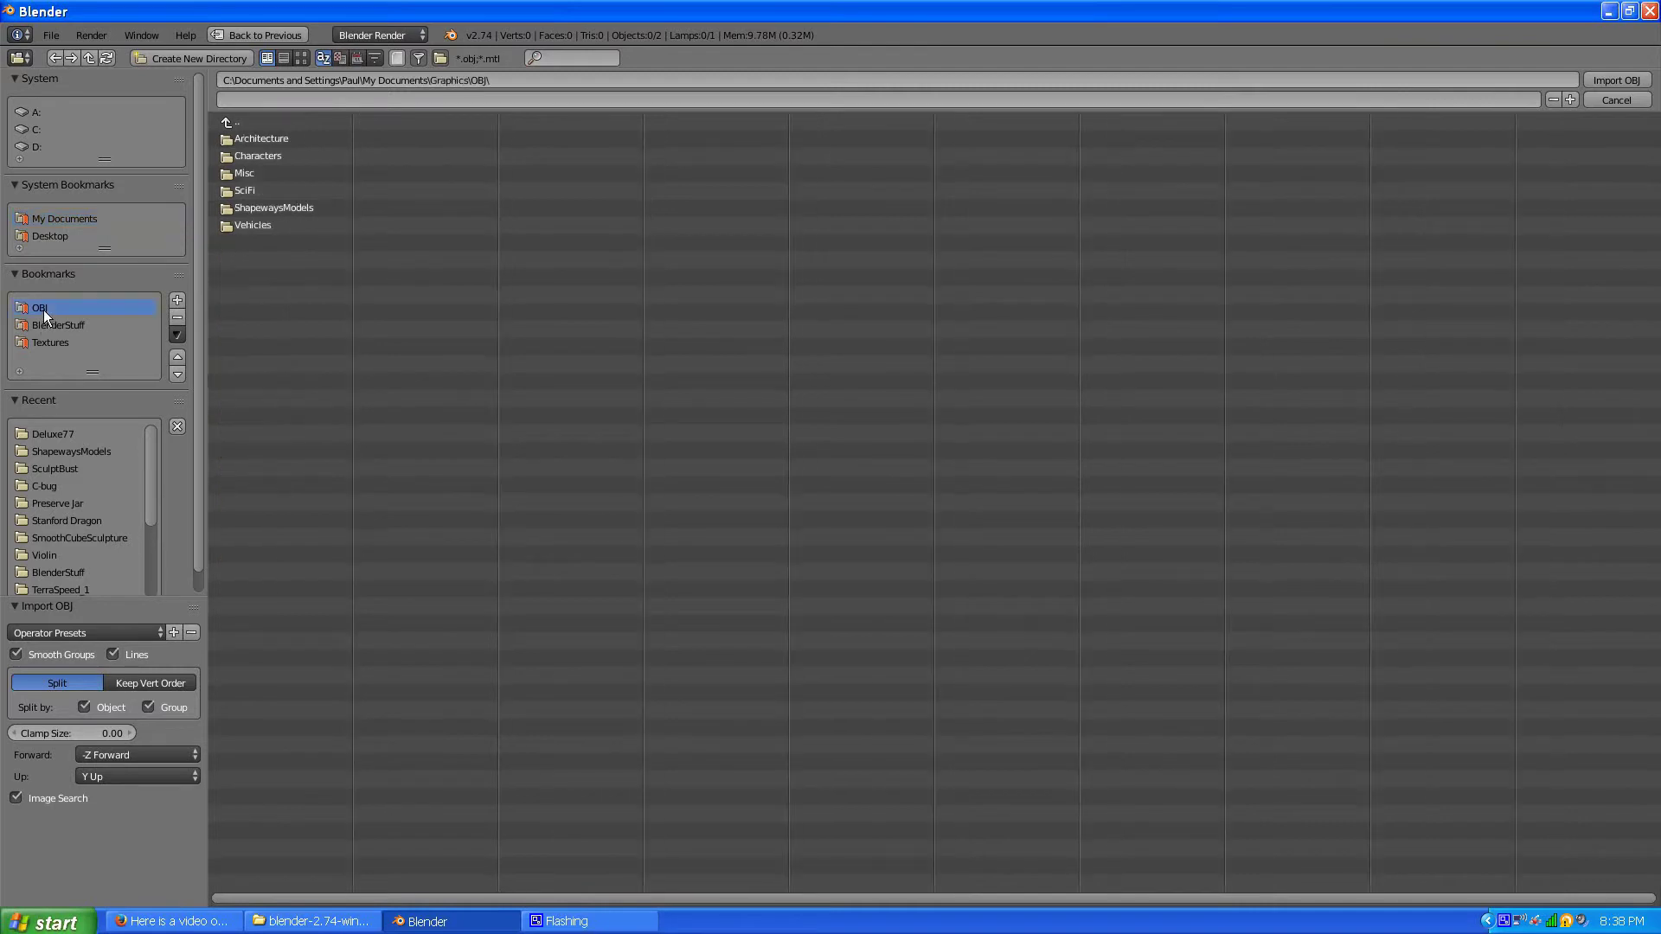
left_click(236, 227)
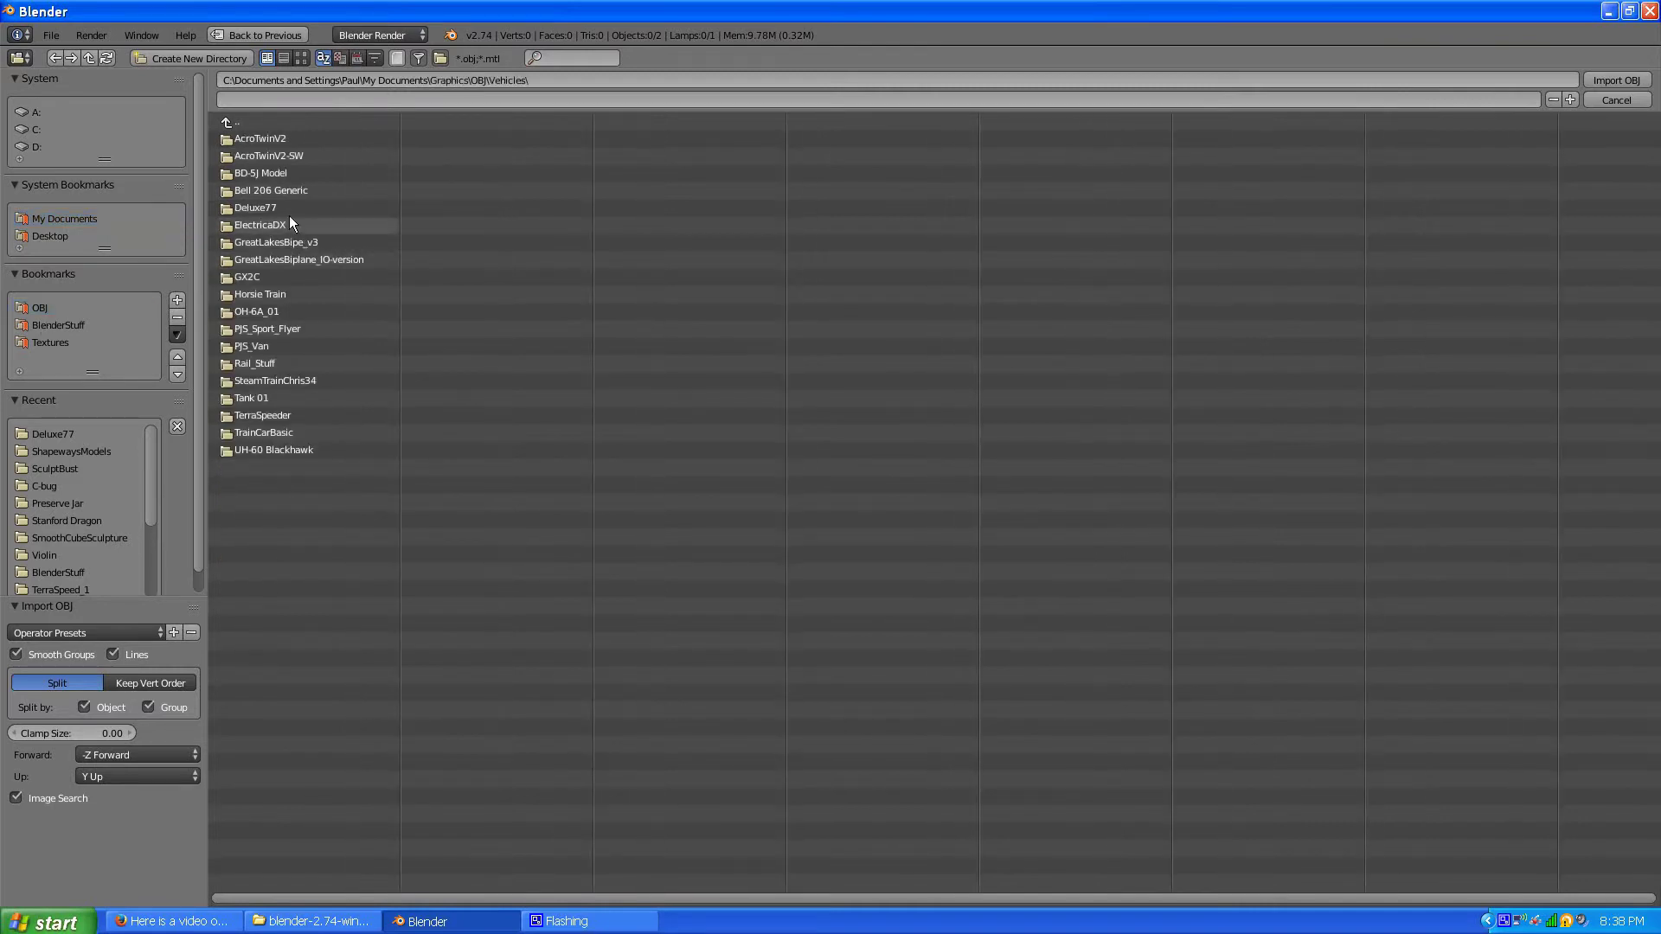
left_click(263, 208)
left_click(298, 156)
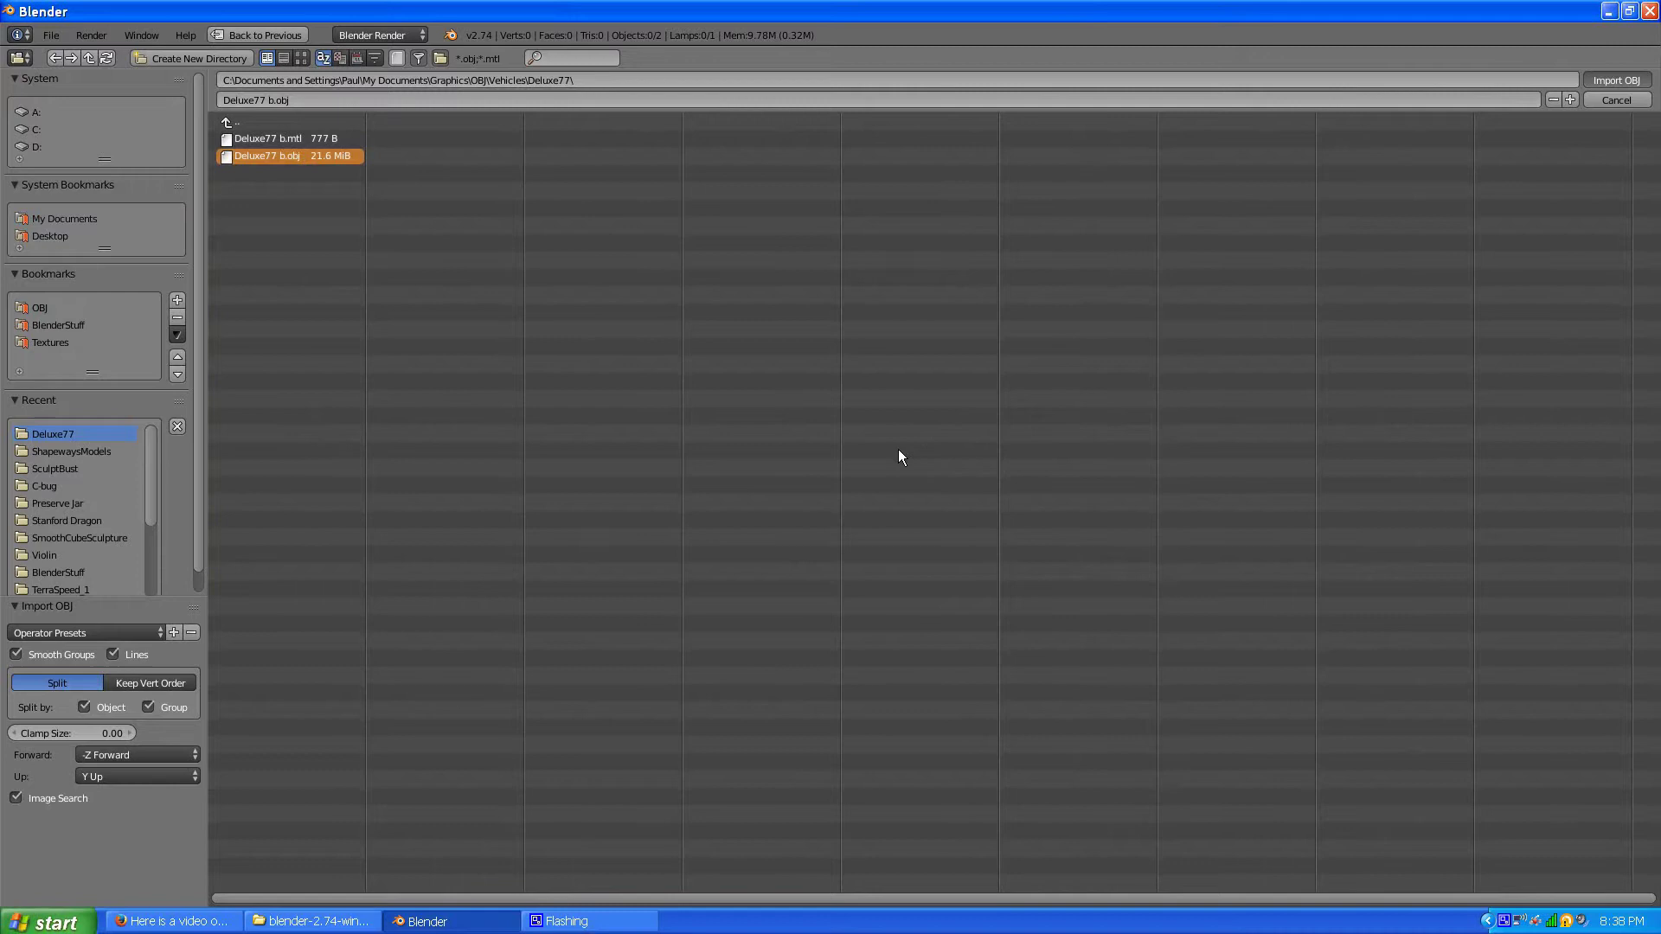
key("Return")
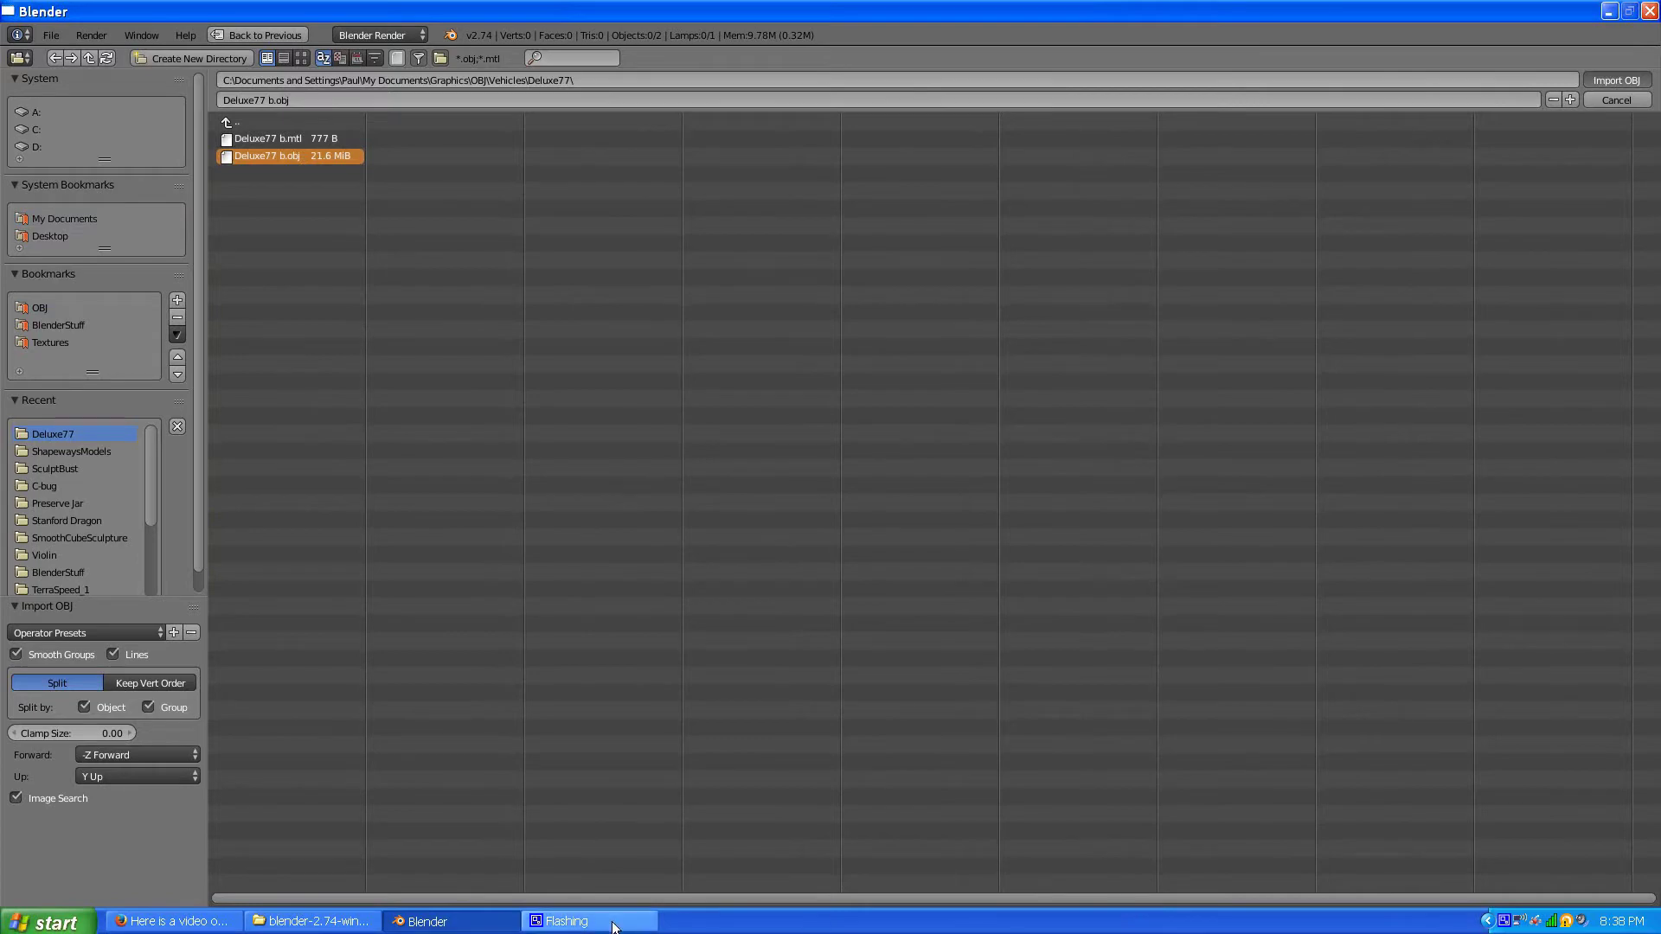
left_click(1506, 922)
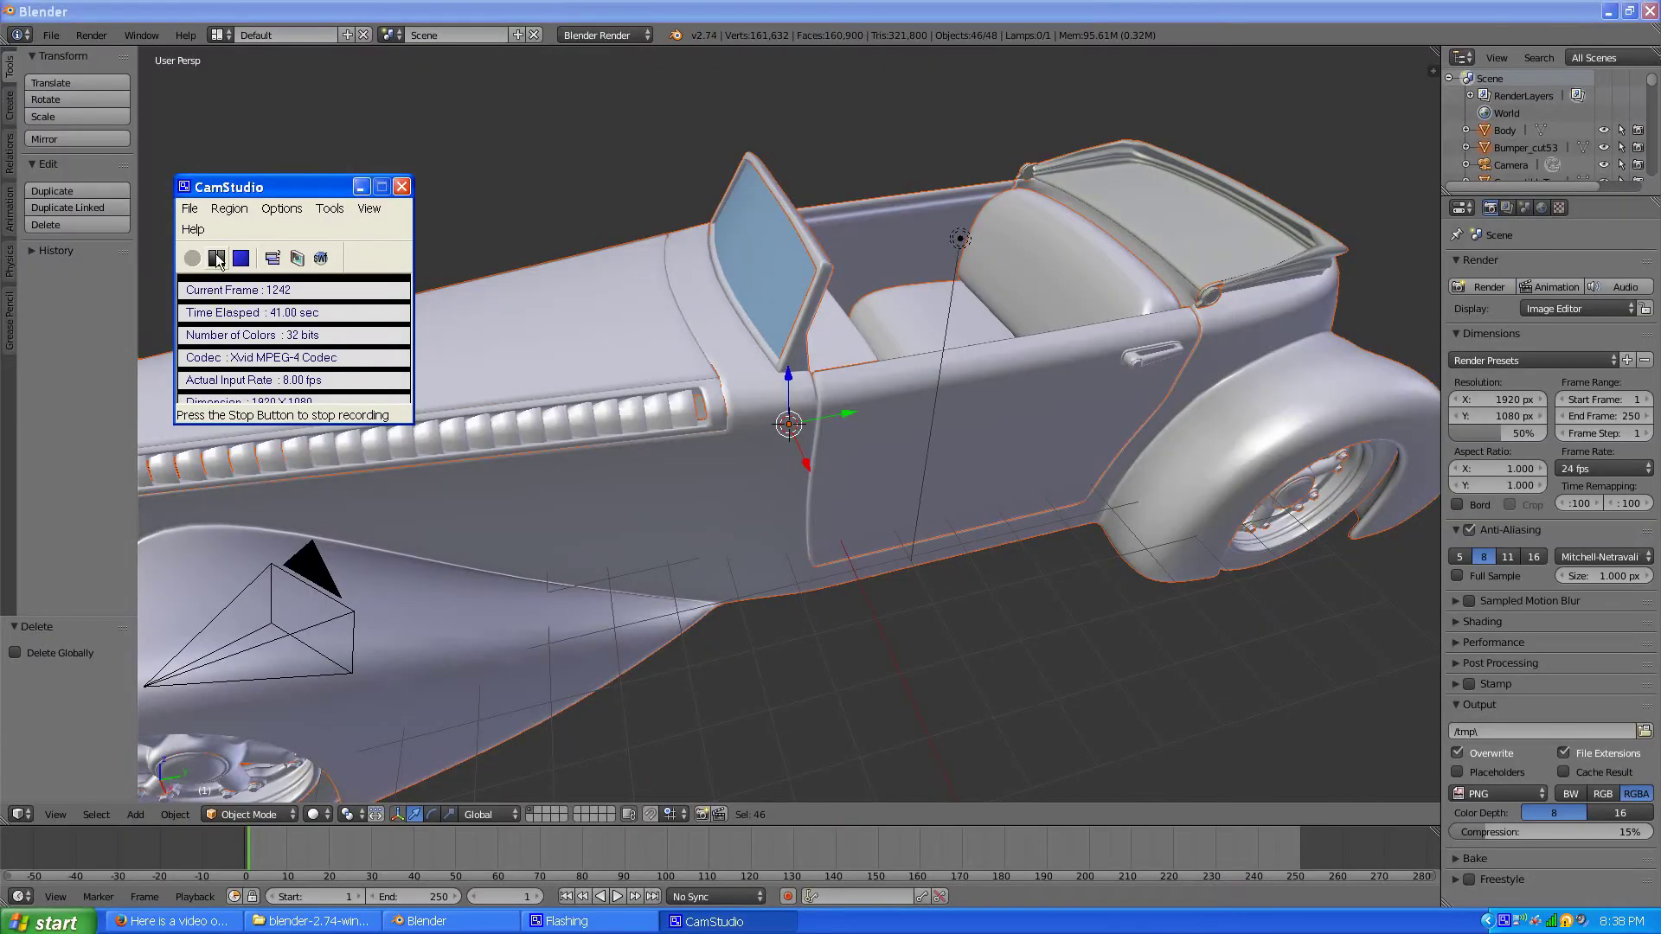
left_click(360, 187)
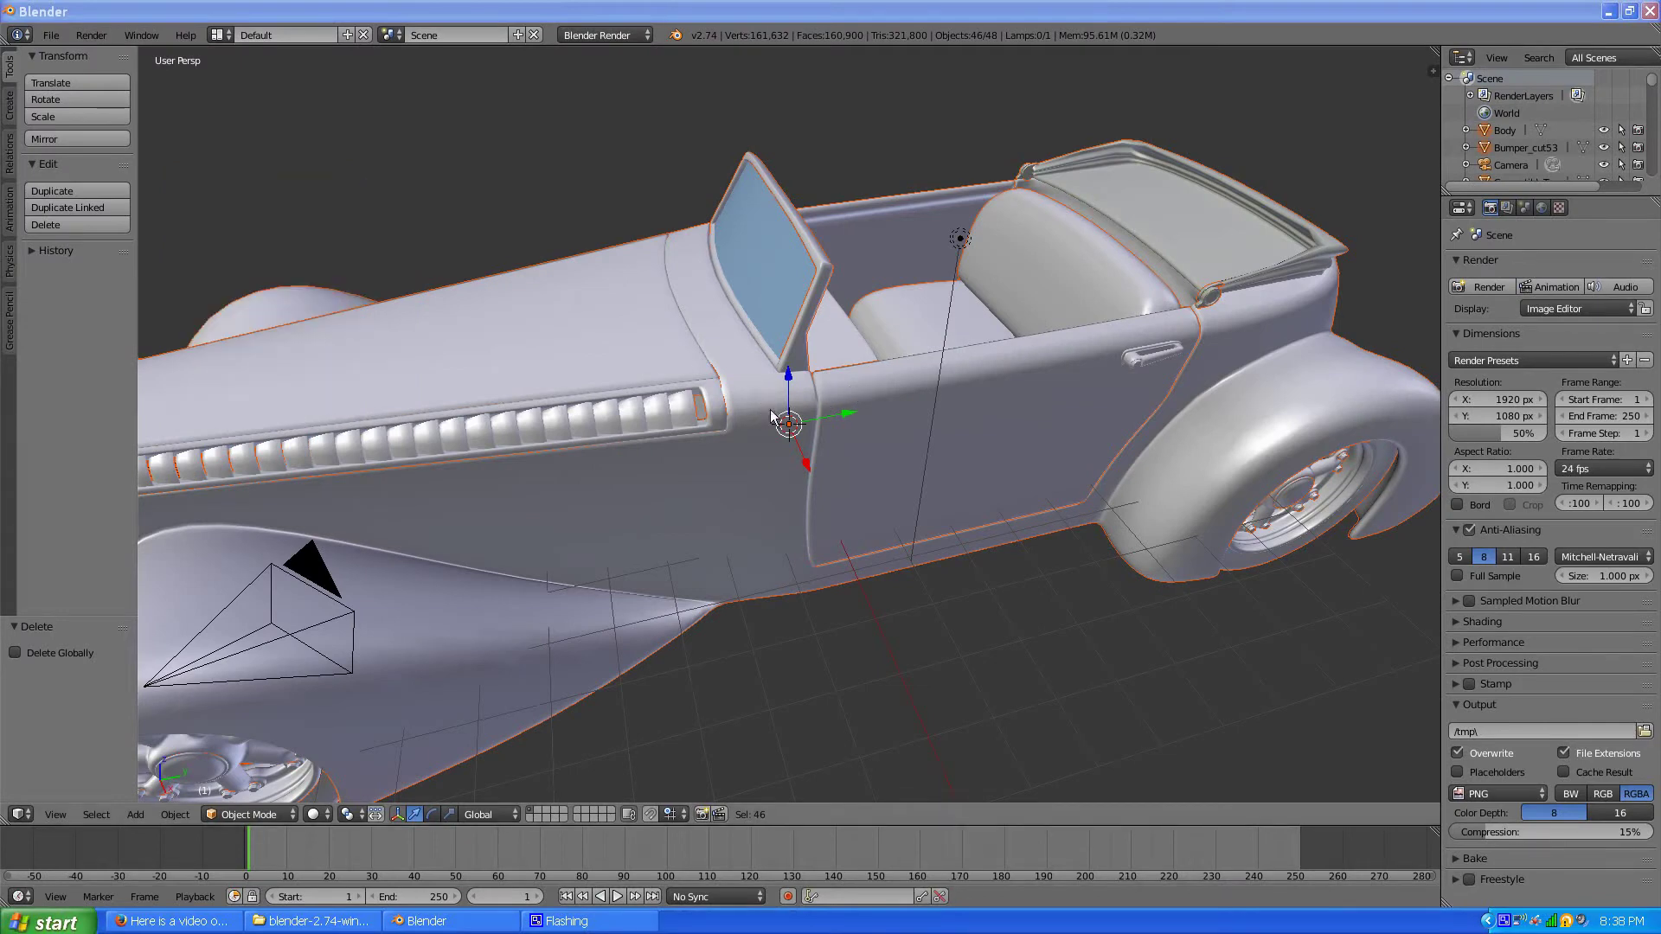
Select every object in the scene and scale them all down uniformly to about 0.257.
right_click(739, 536)
scroll(753, 526, "down", 6)
scroll(753, 517, "up", 2)
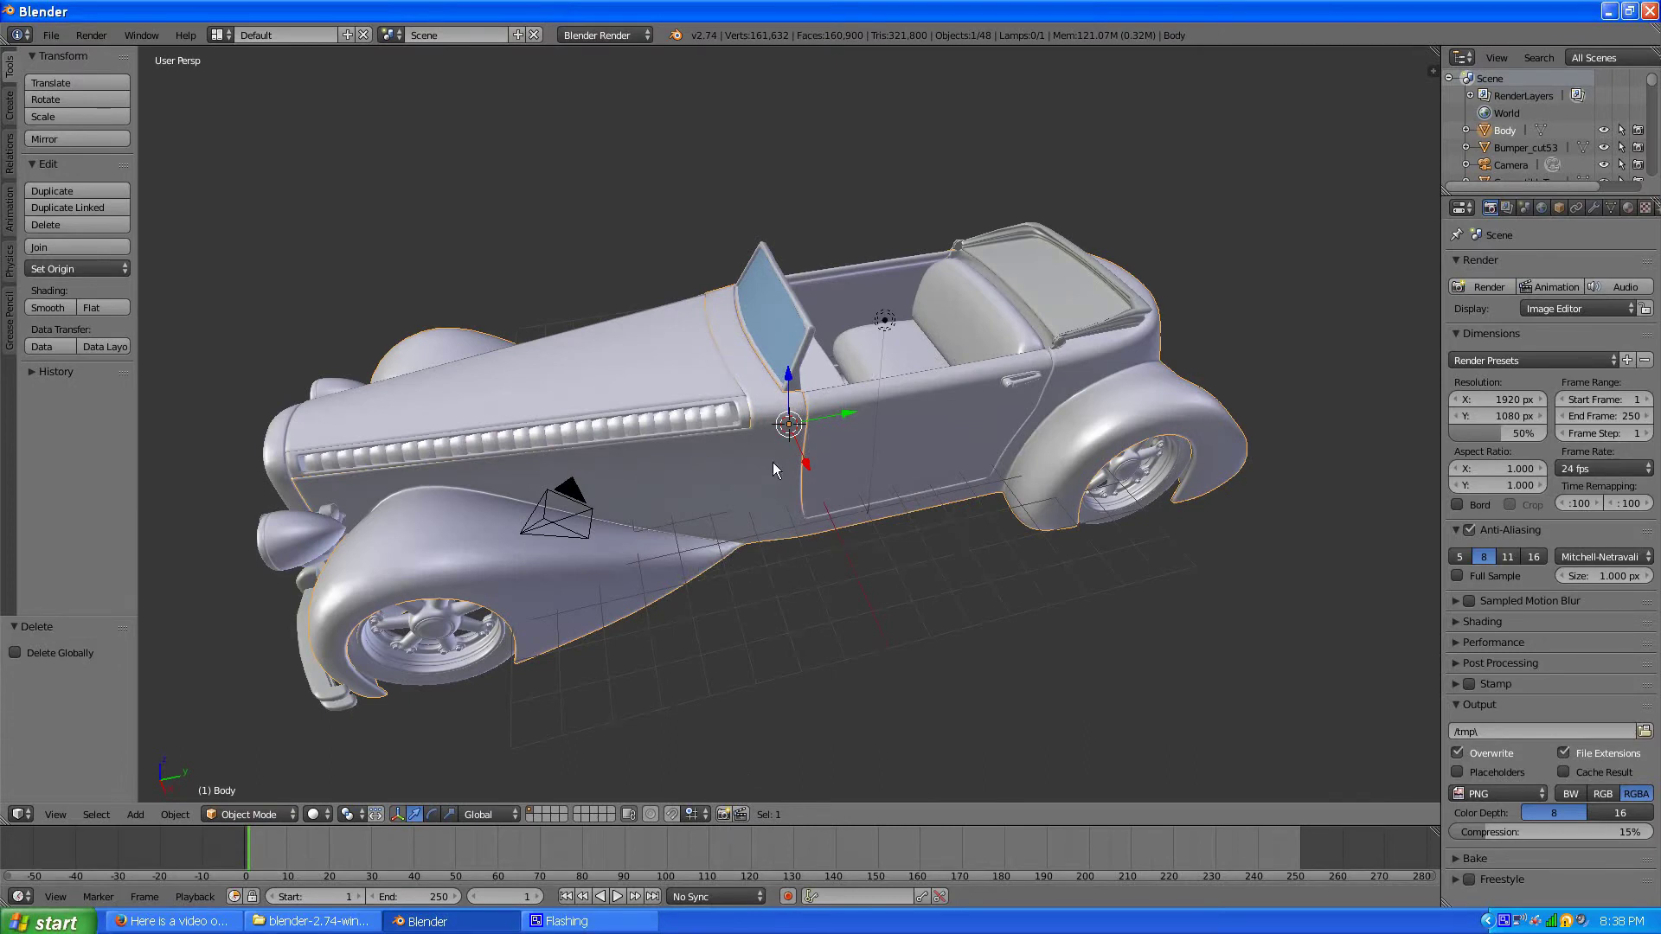
key("a")
key("a")
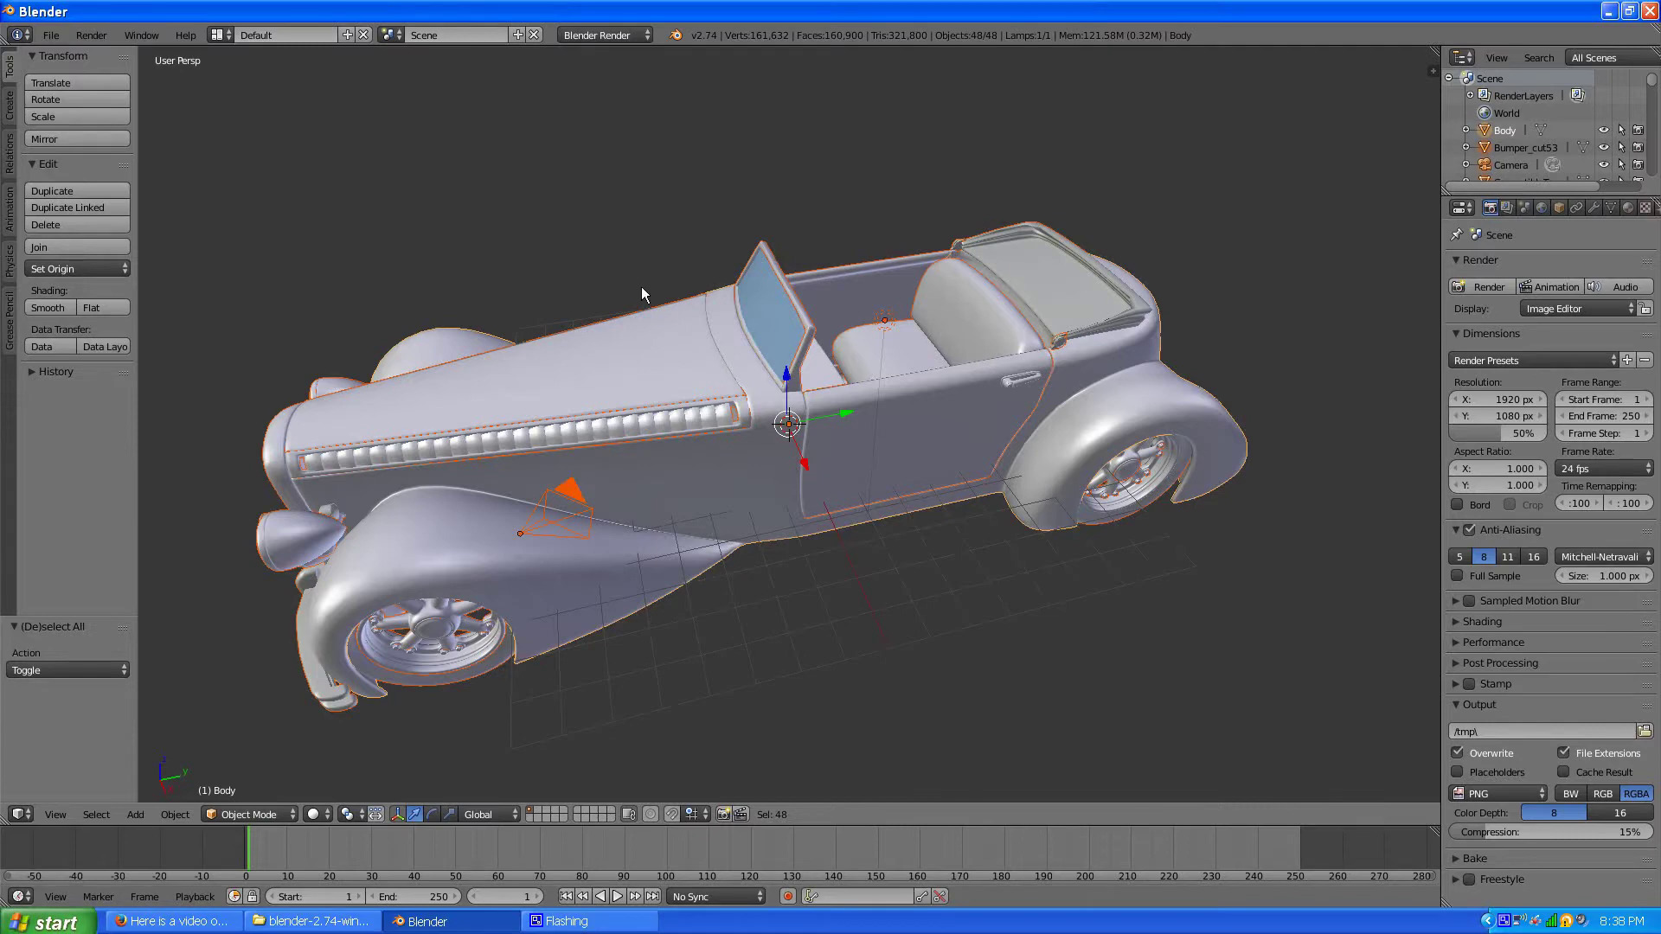
key("s")
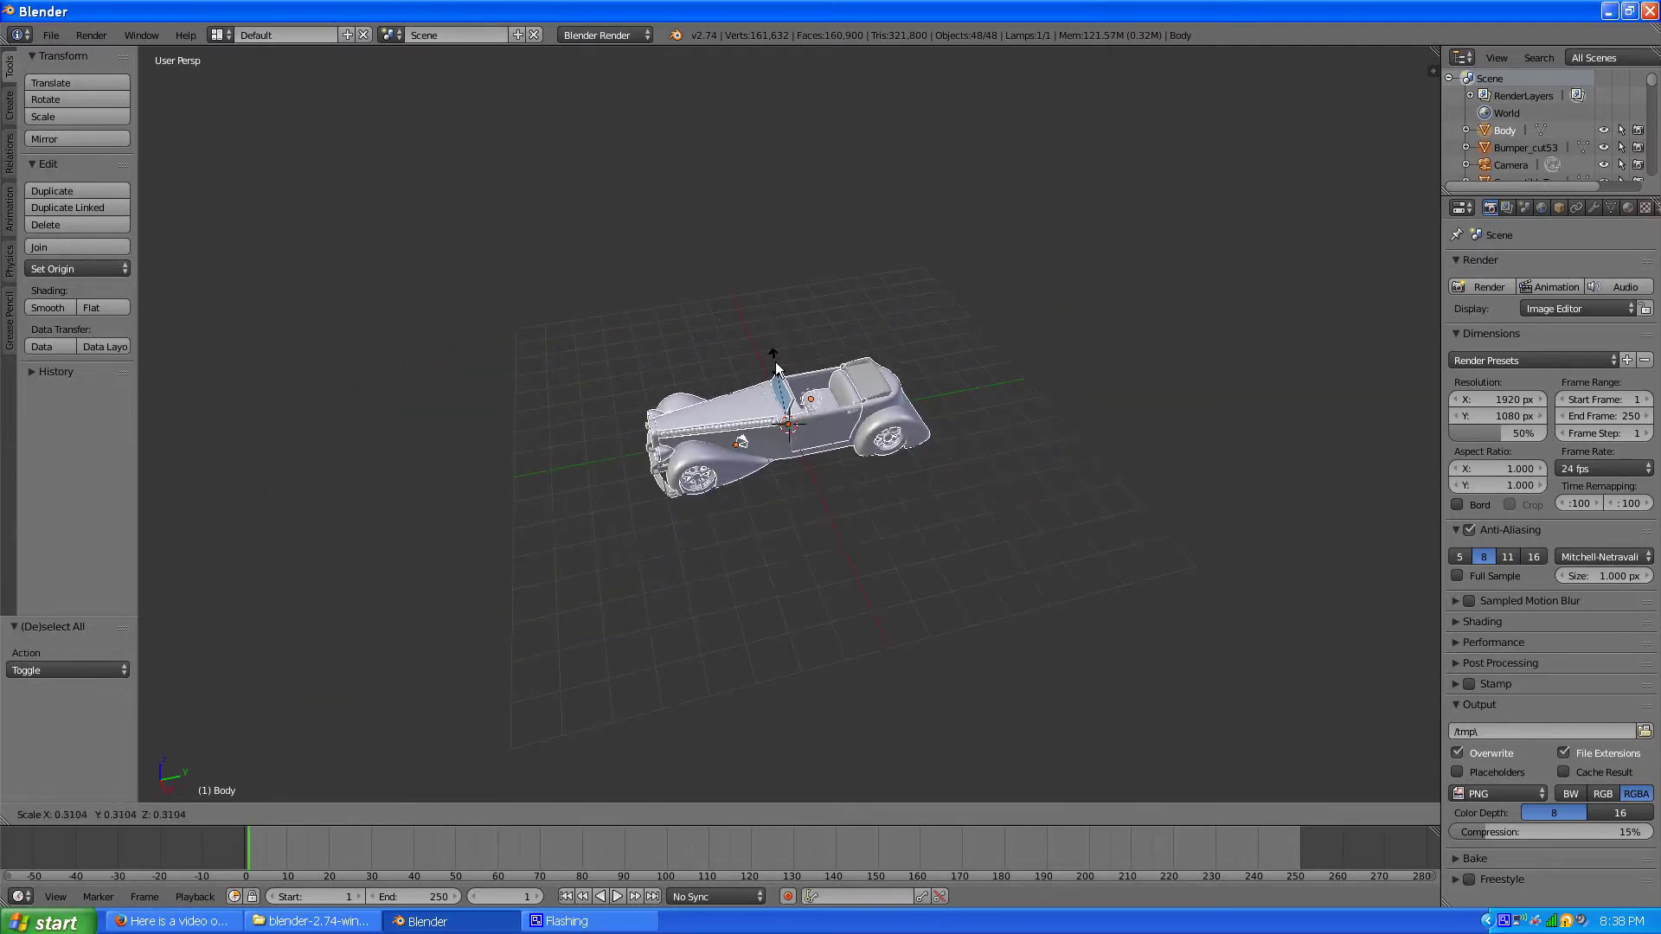
left_click(761, 433)
Delete every object in the scene except the car's Body by inverting the selection from it.
scroll(737, 464, "up", 3)
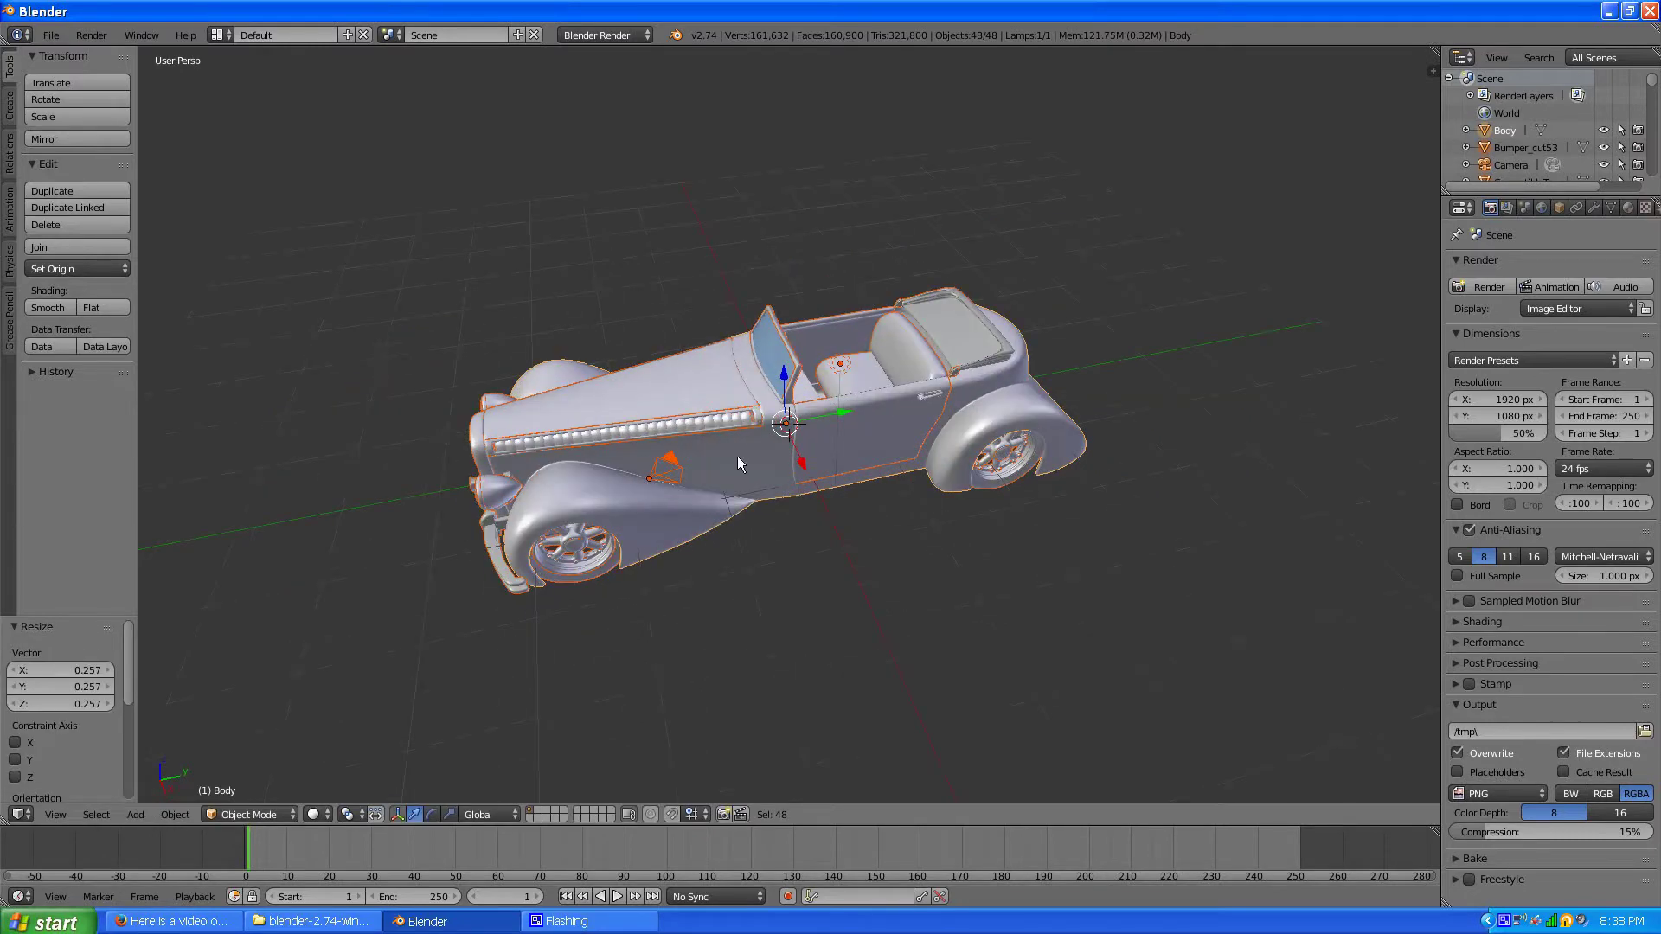
scroll(737, 464, "up", 2)
right_click(745, 502)
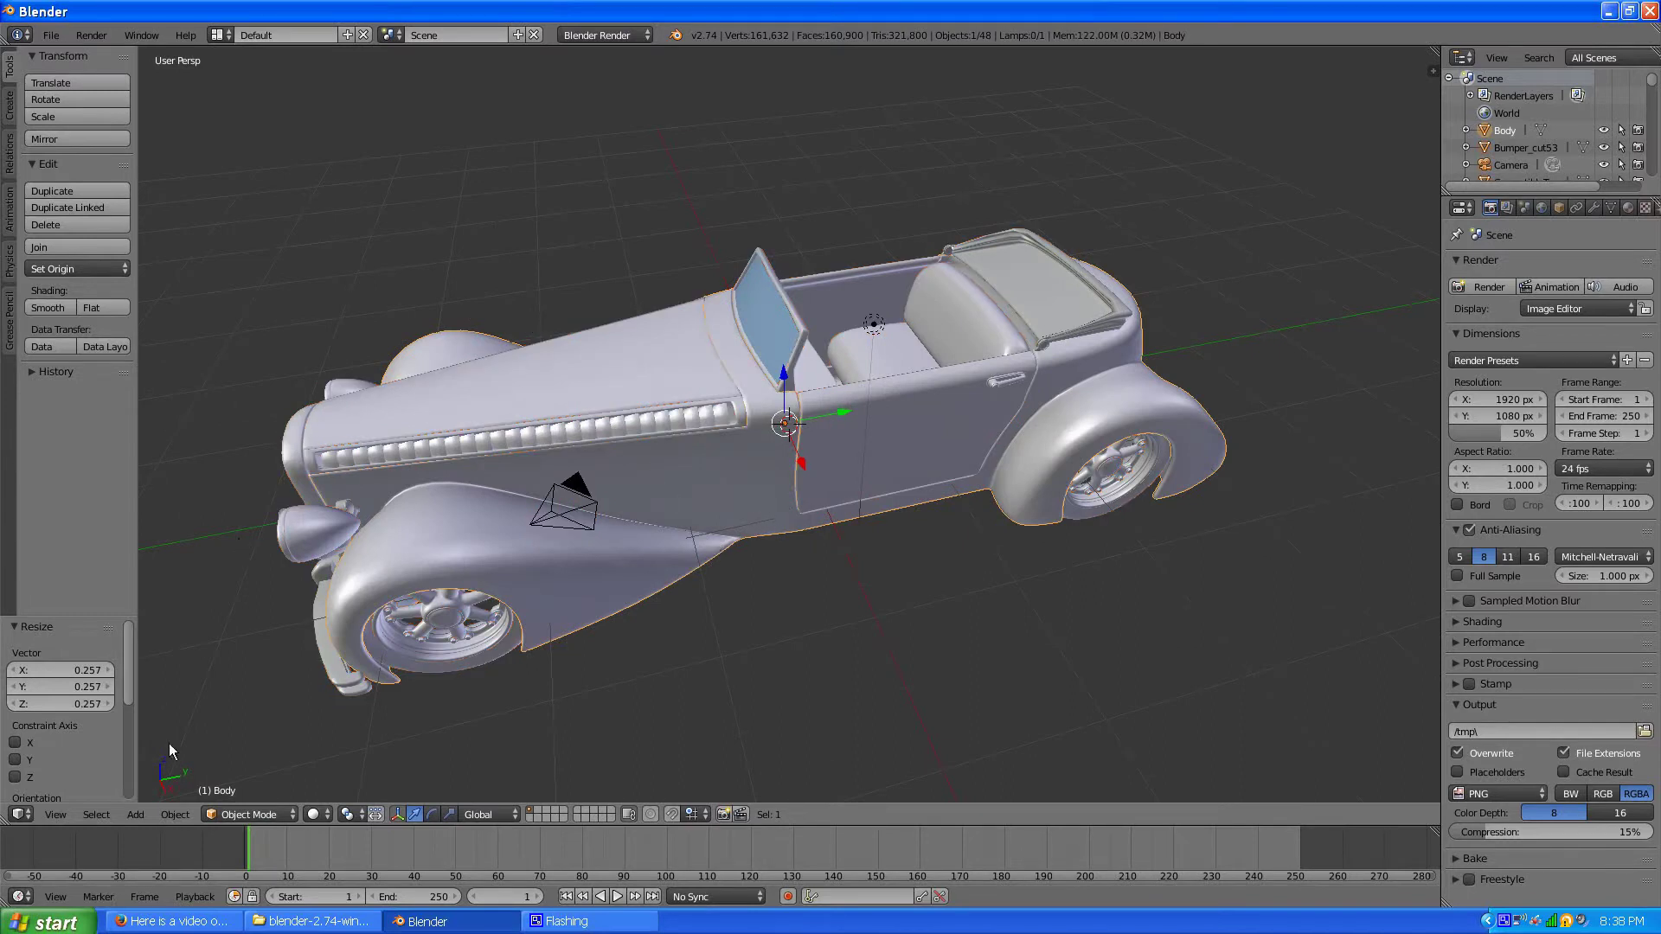
left_click(97, 814)
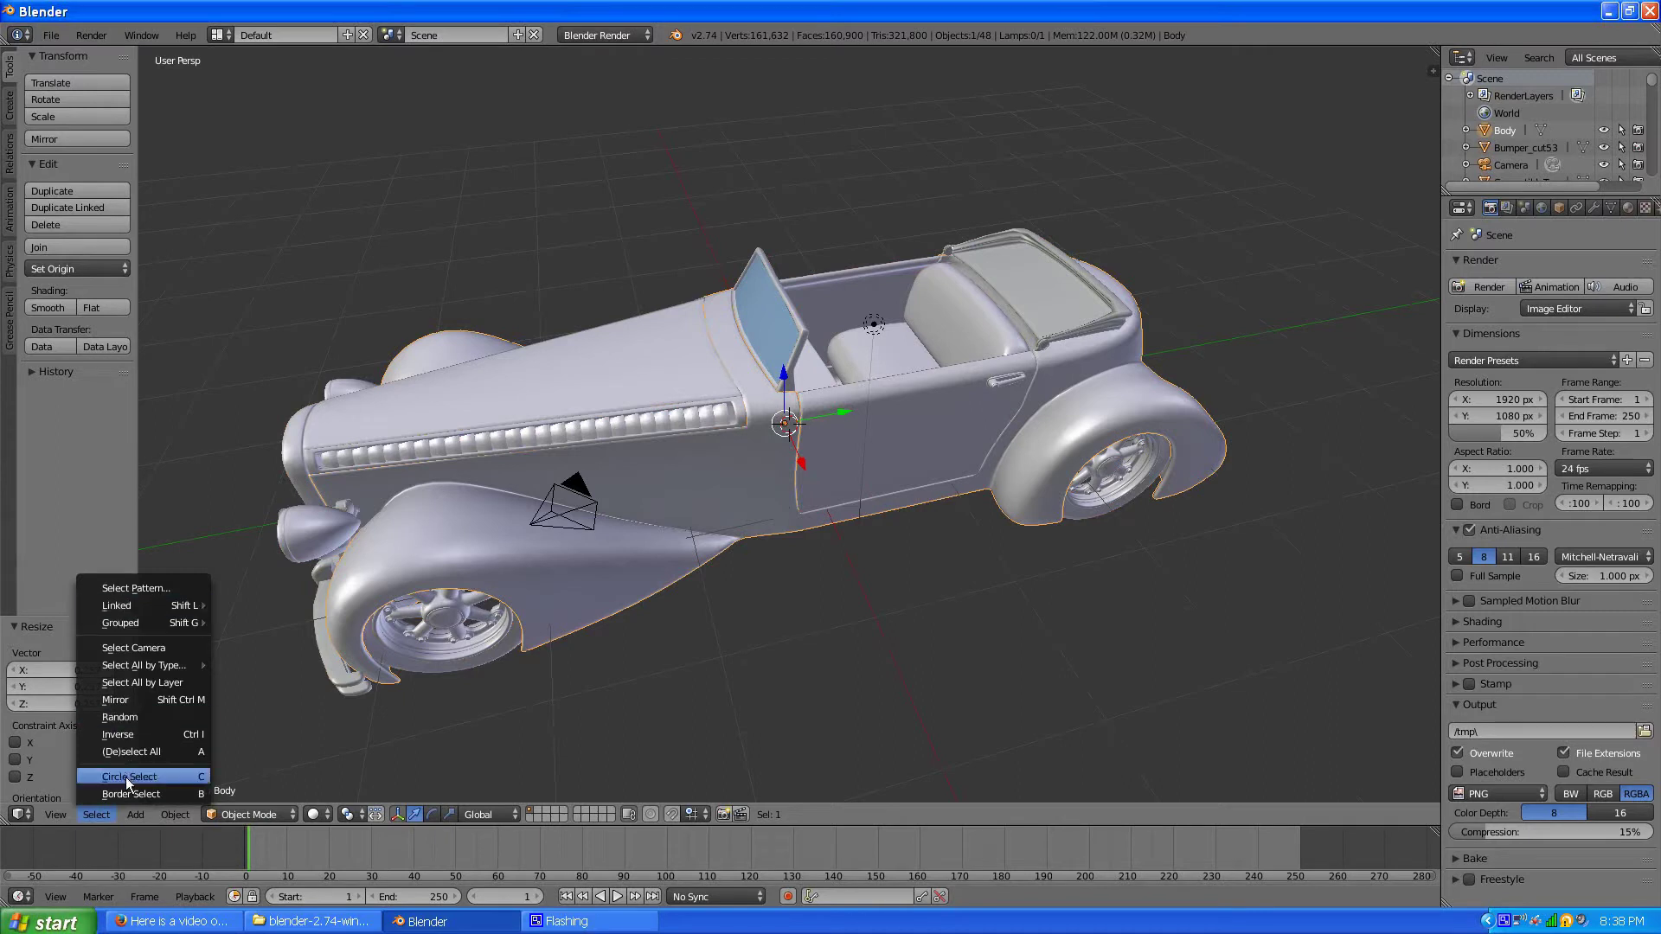
left_click(132, 736)
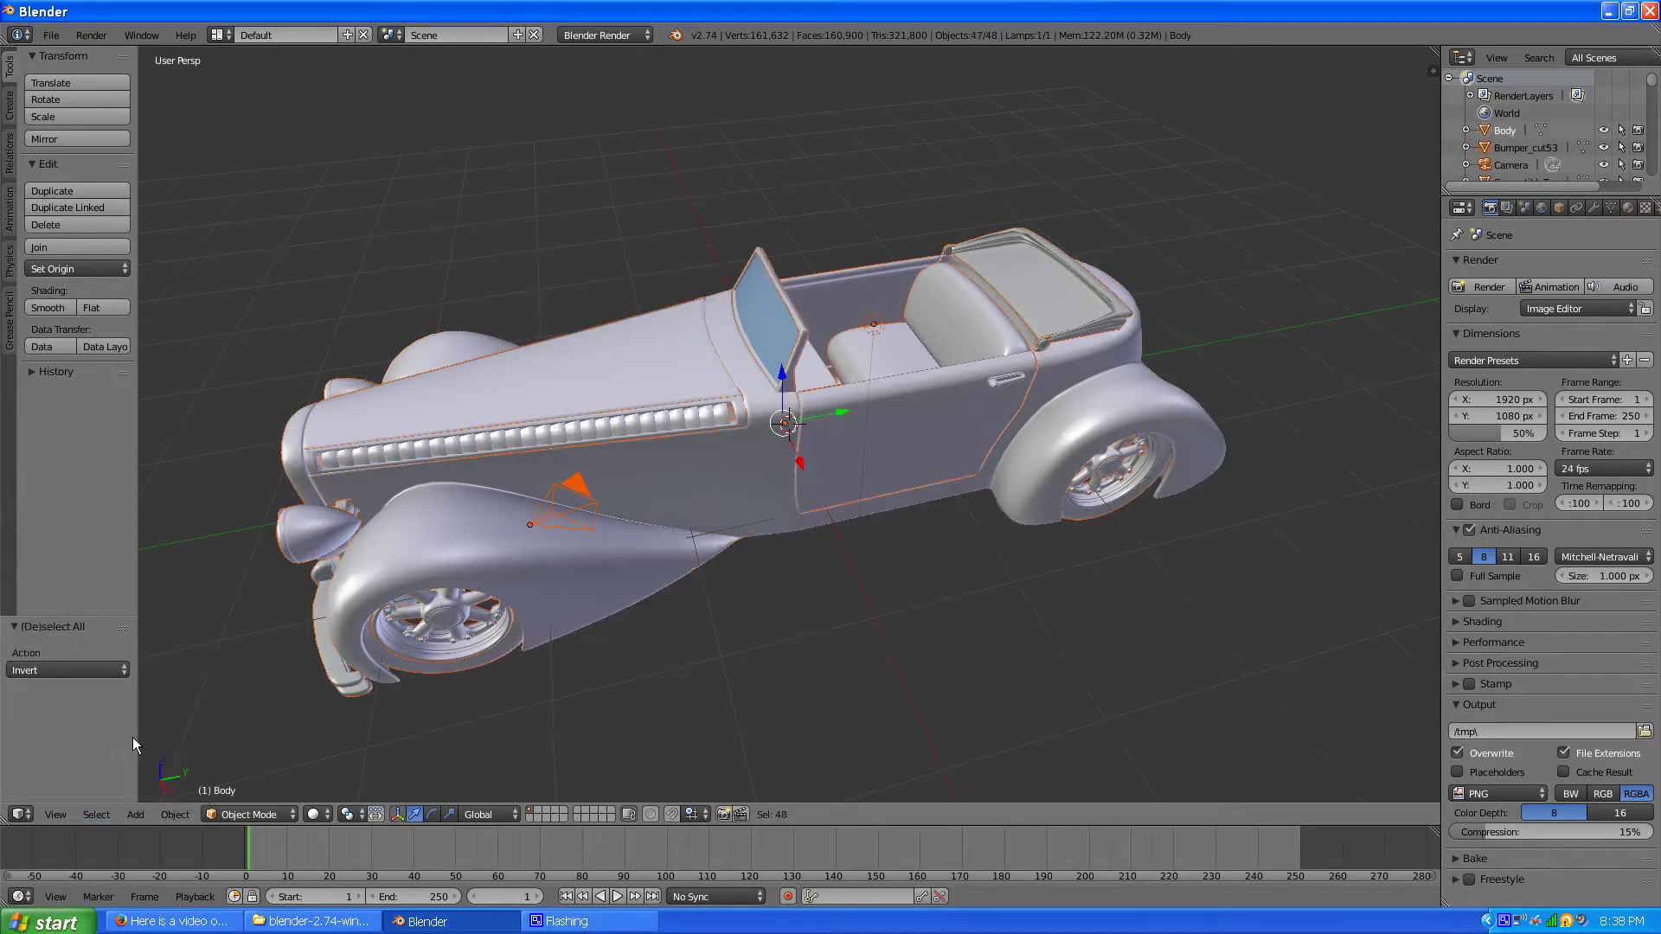
key("x")
left_click(287, 672)
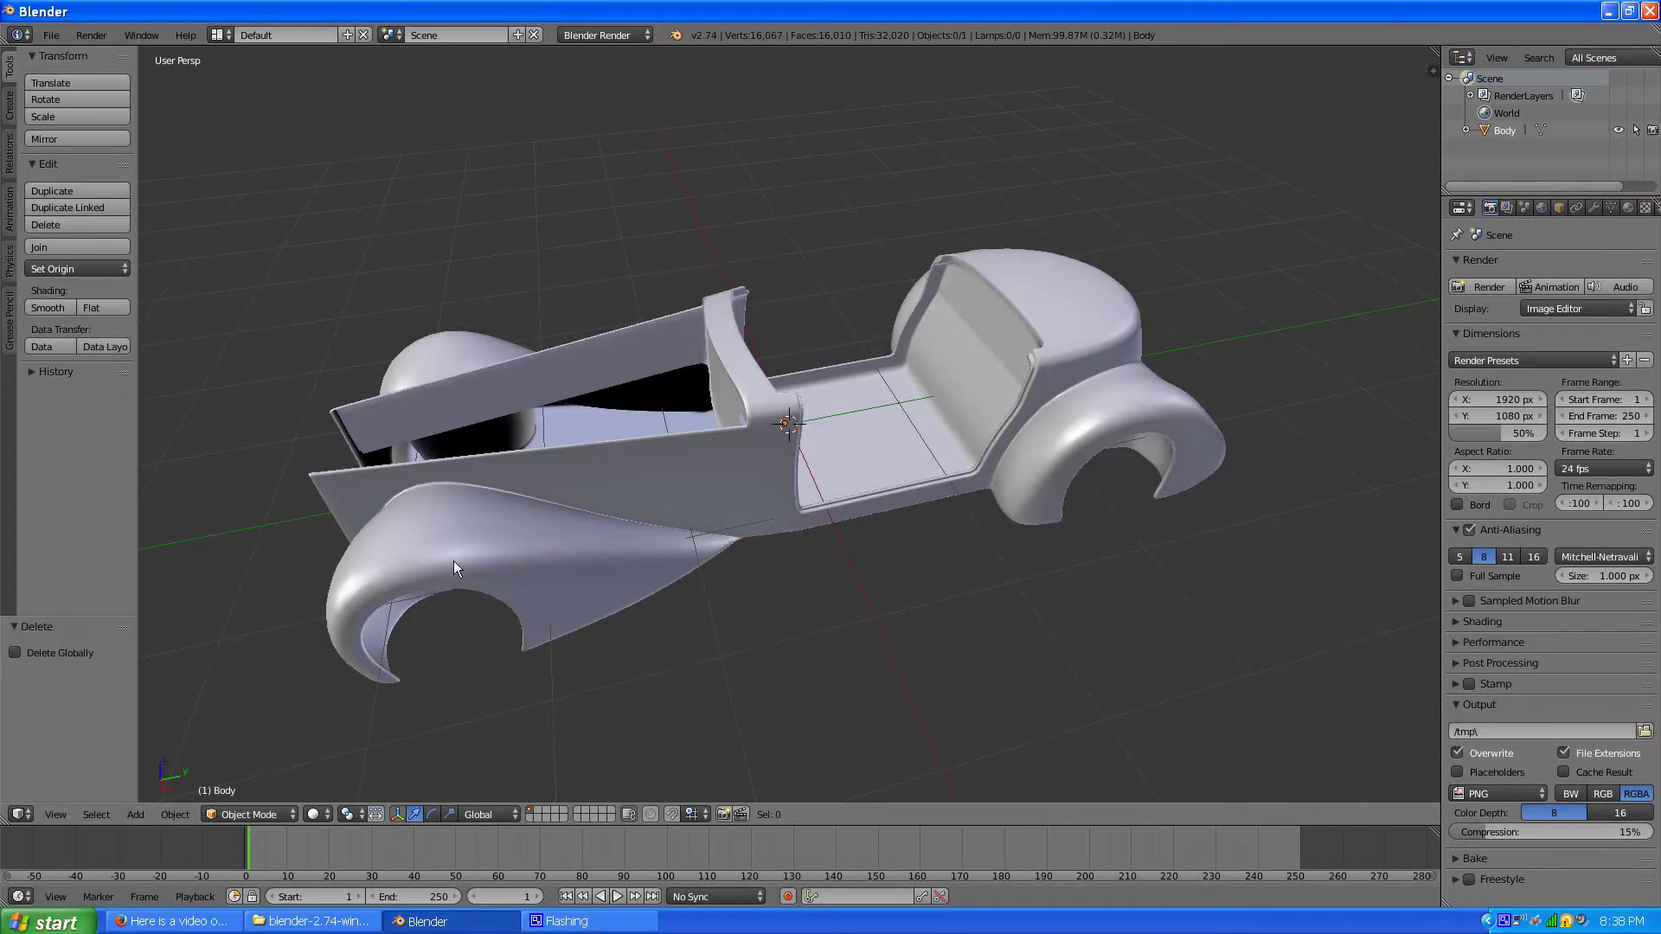
Examine the remaining car body from the side, the front and above.
middle_click_drag(536, 574, 536, 507)
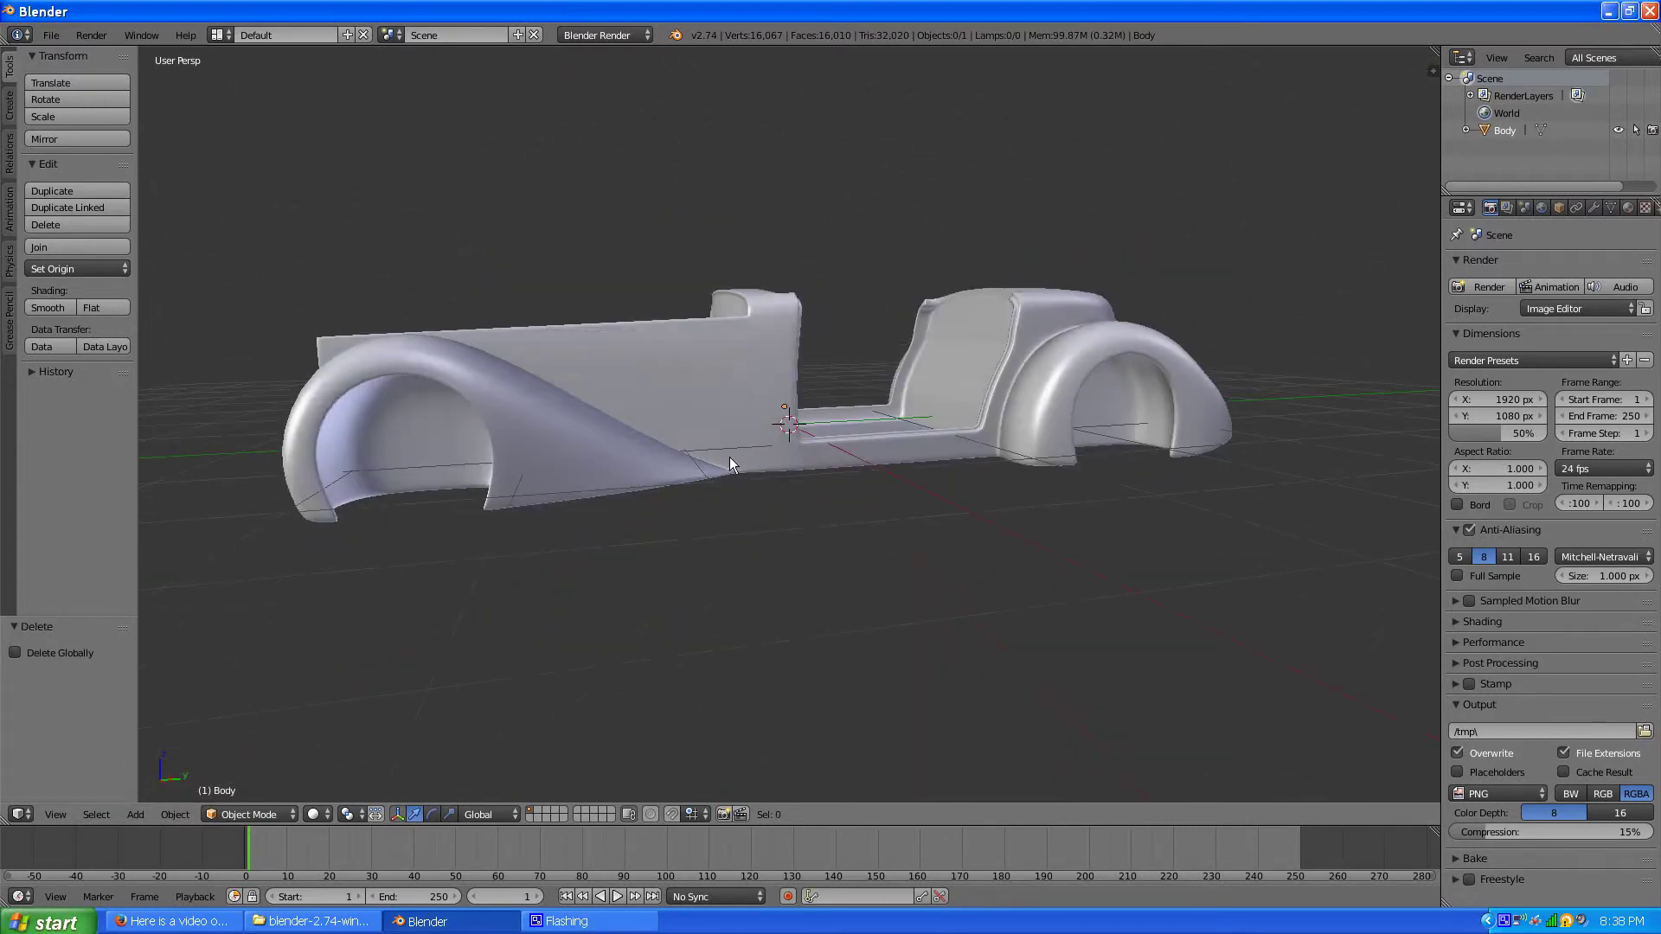
middle_click_drag(729, 459, 713, 516)
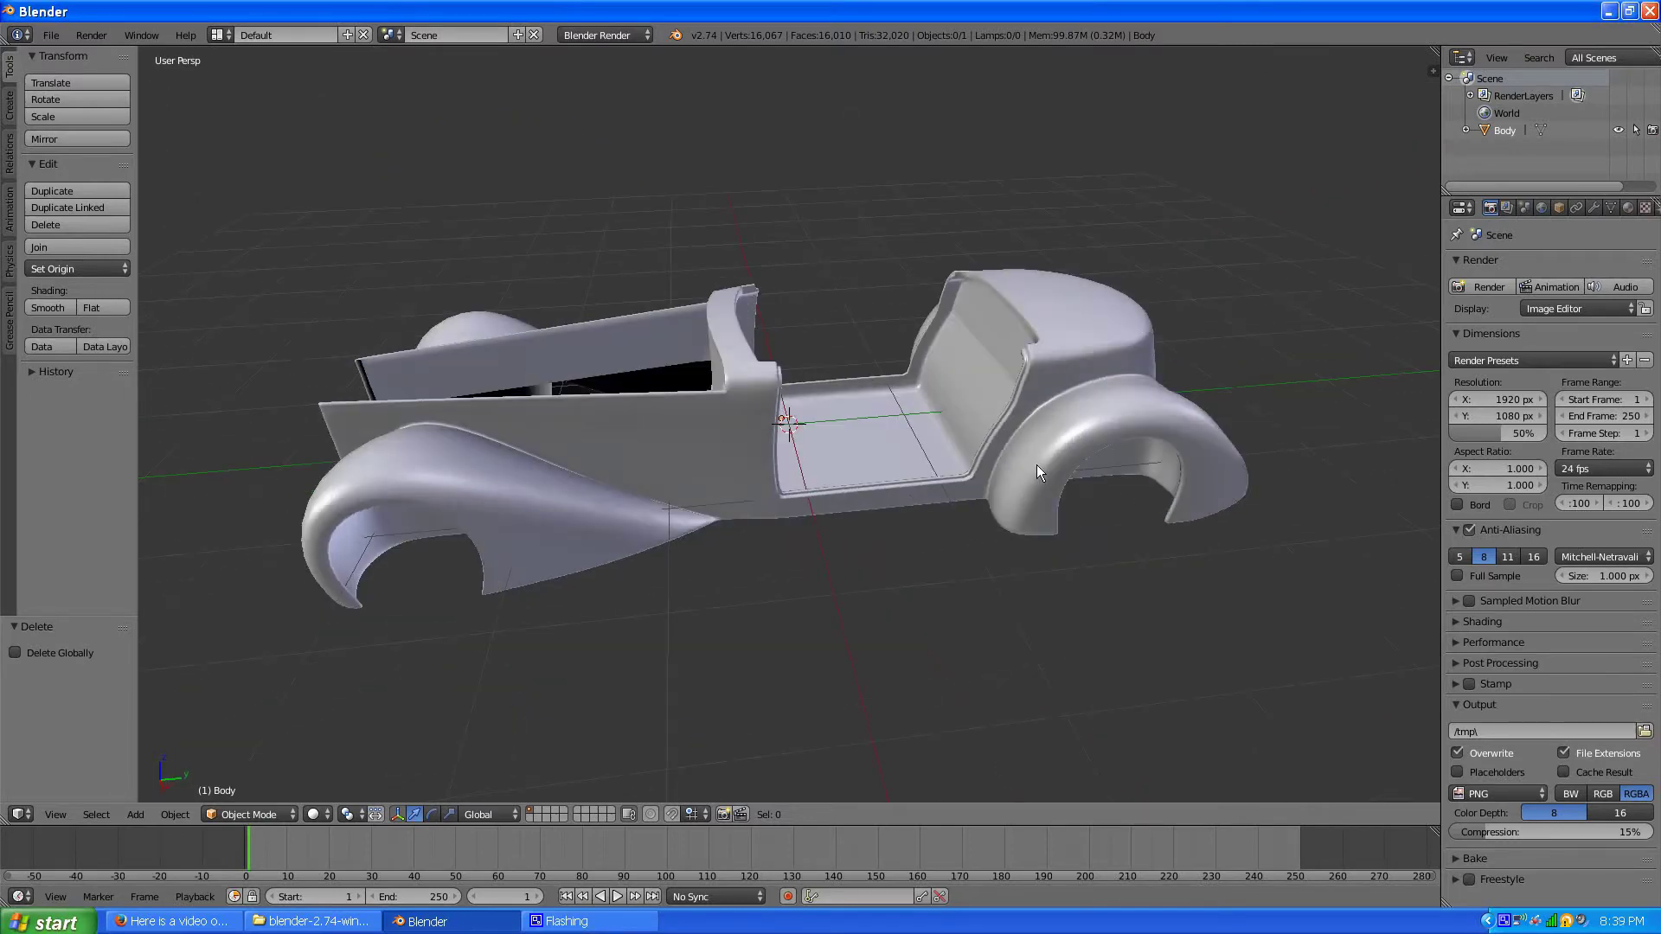
scroll(867, 393, "down", 4)
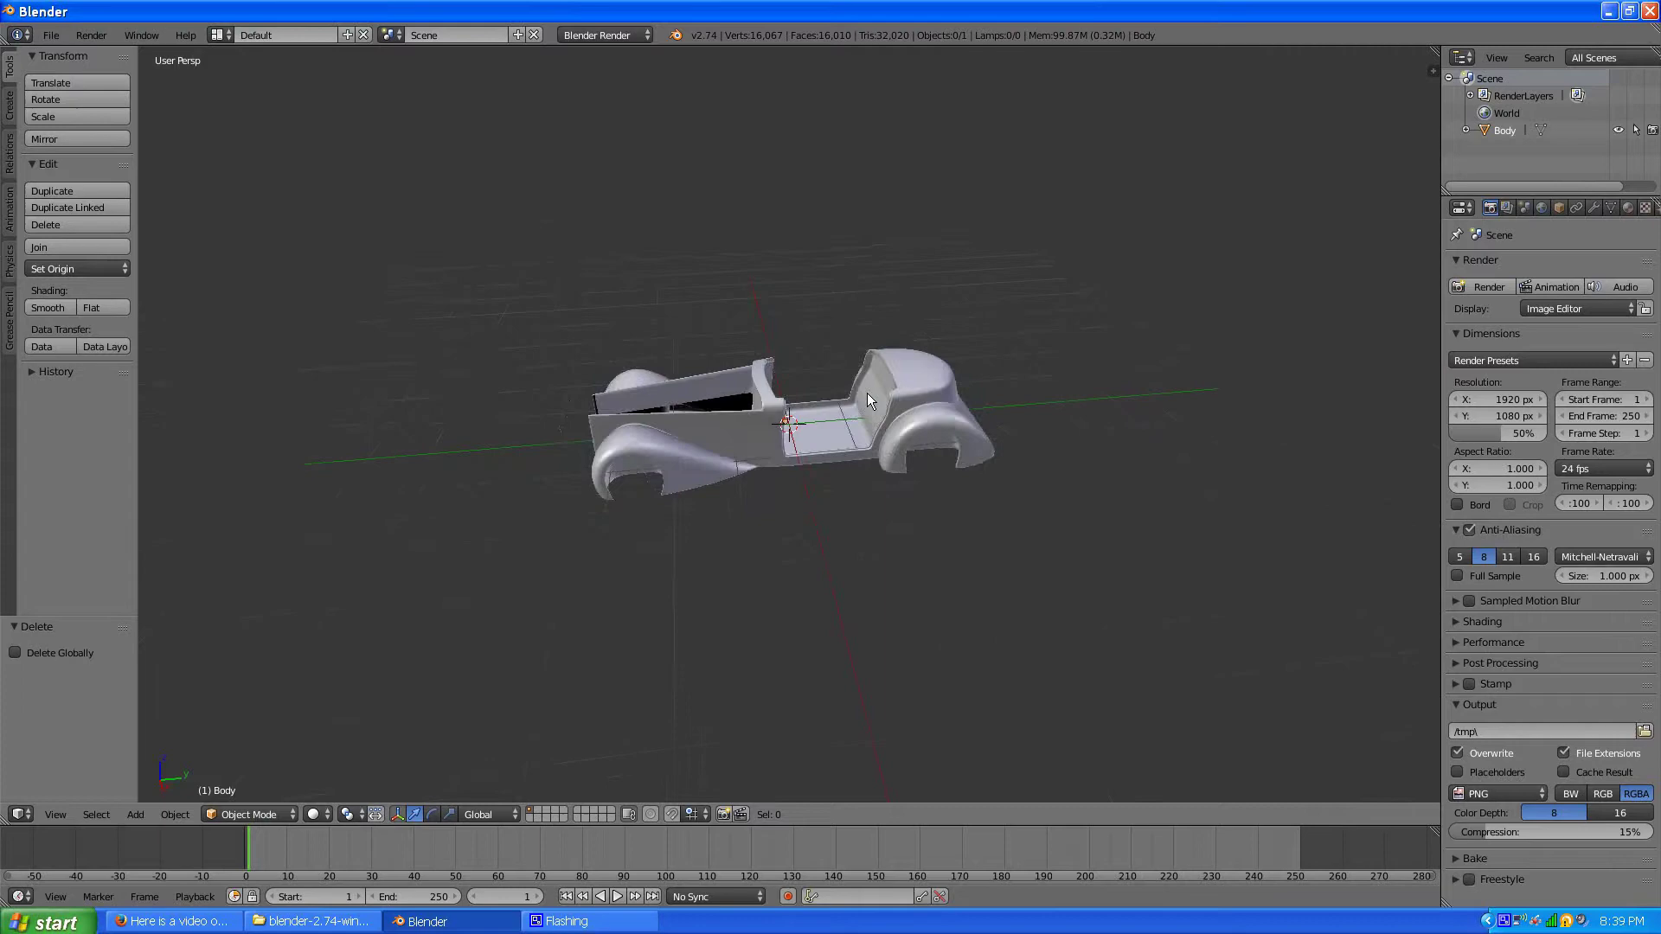
scroll(869, 392, "up", 4)
scroll(868, 392, "up", 1)
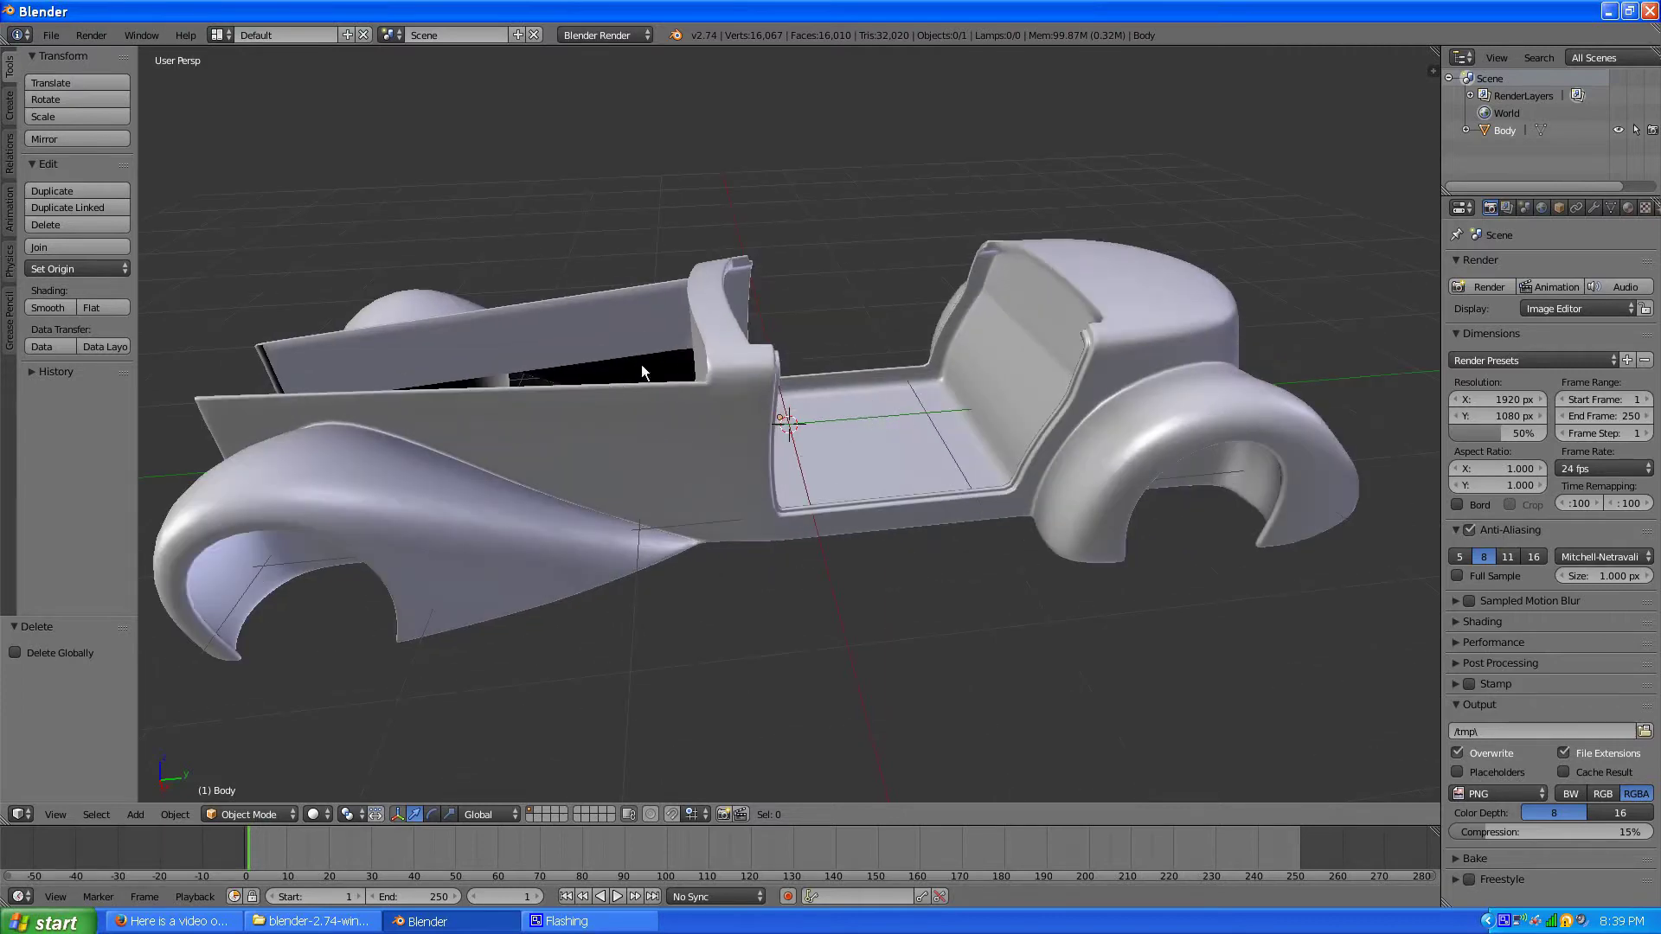
middle_click_drag(699, 336, 930, 374)
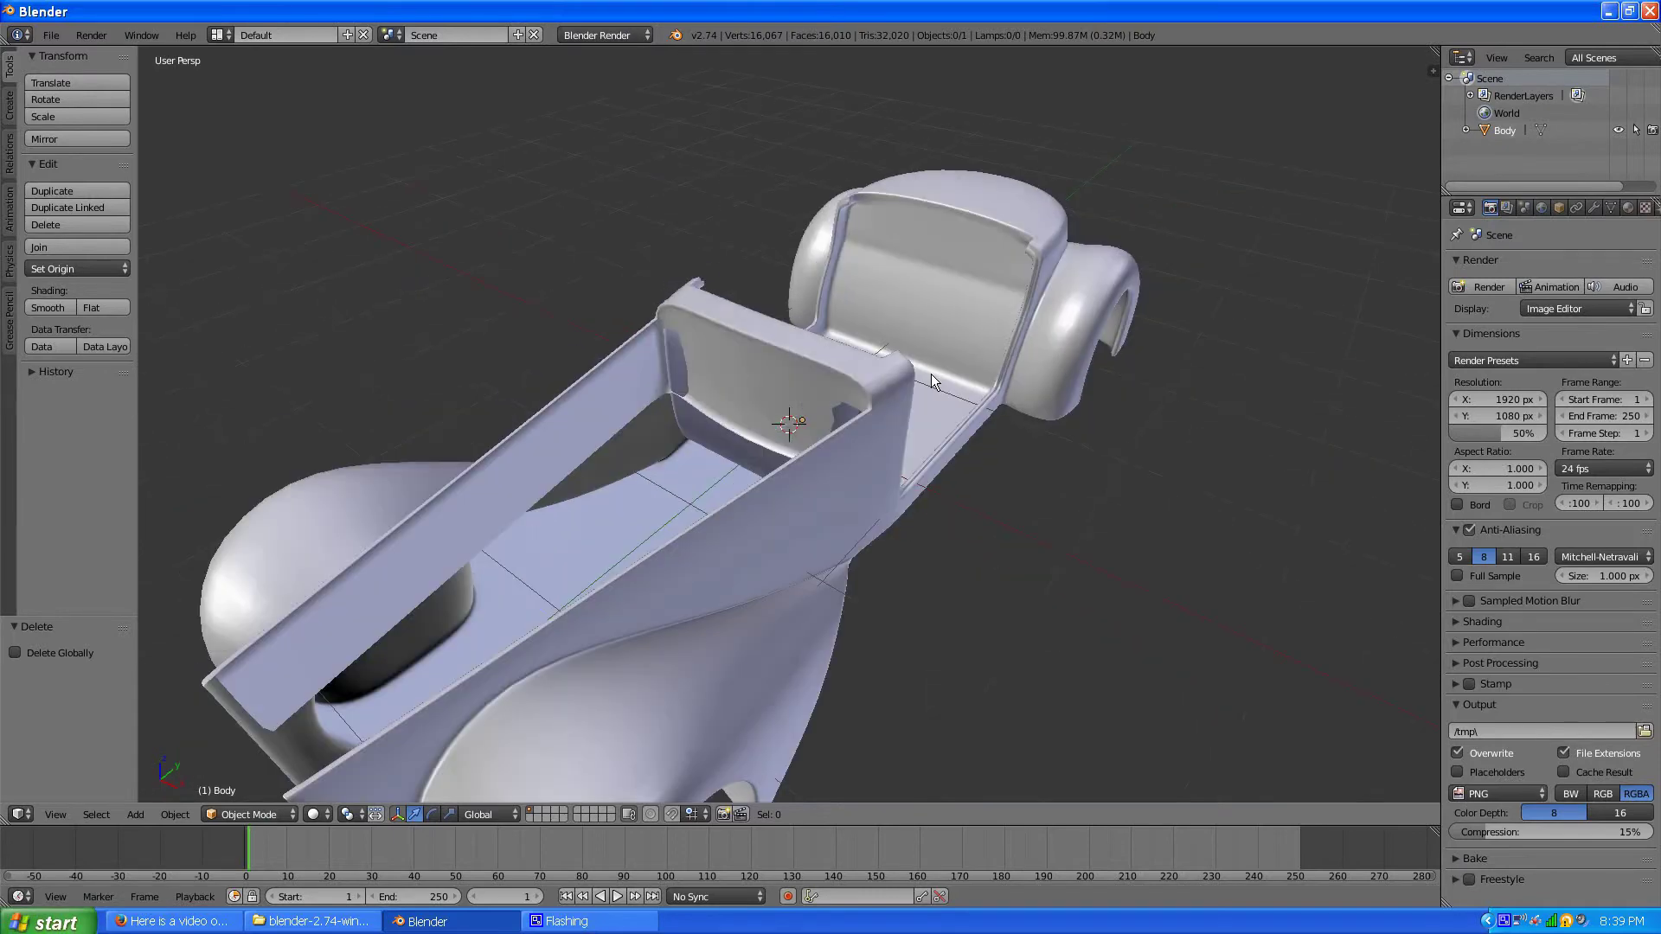
scroll(931, 374, "down", 4)
scroll(723, 481, "up", 2)
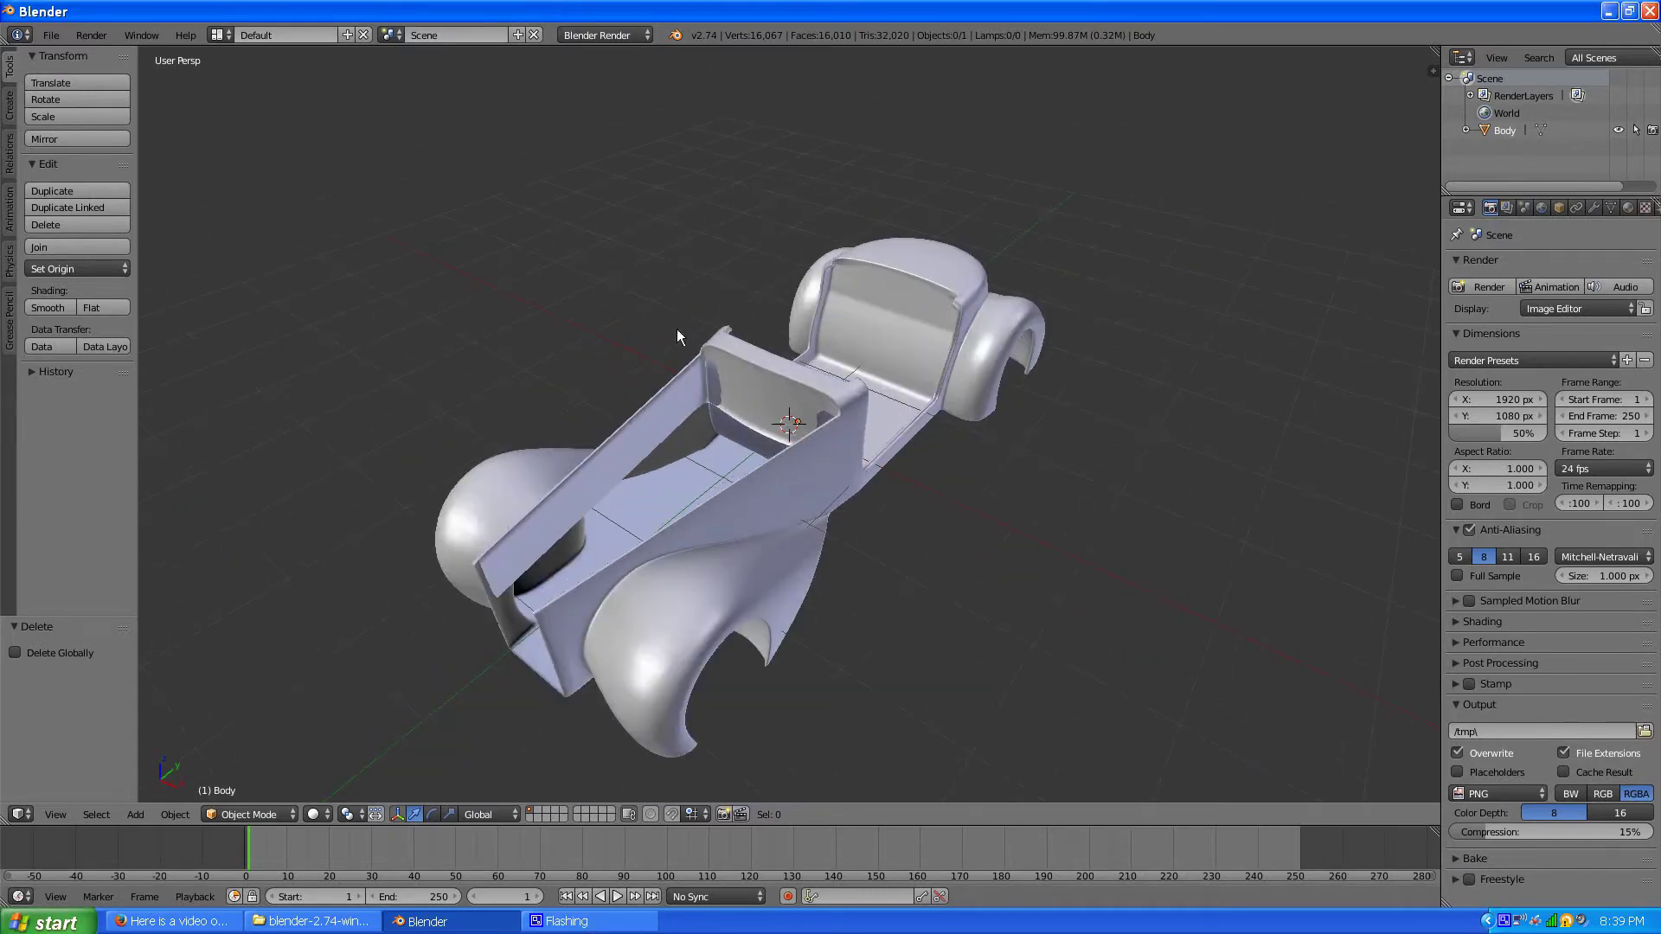
middle_click_drag(768, 467, 666, 448)
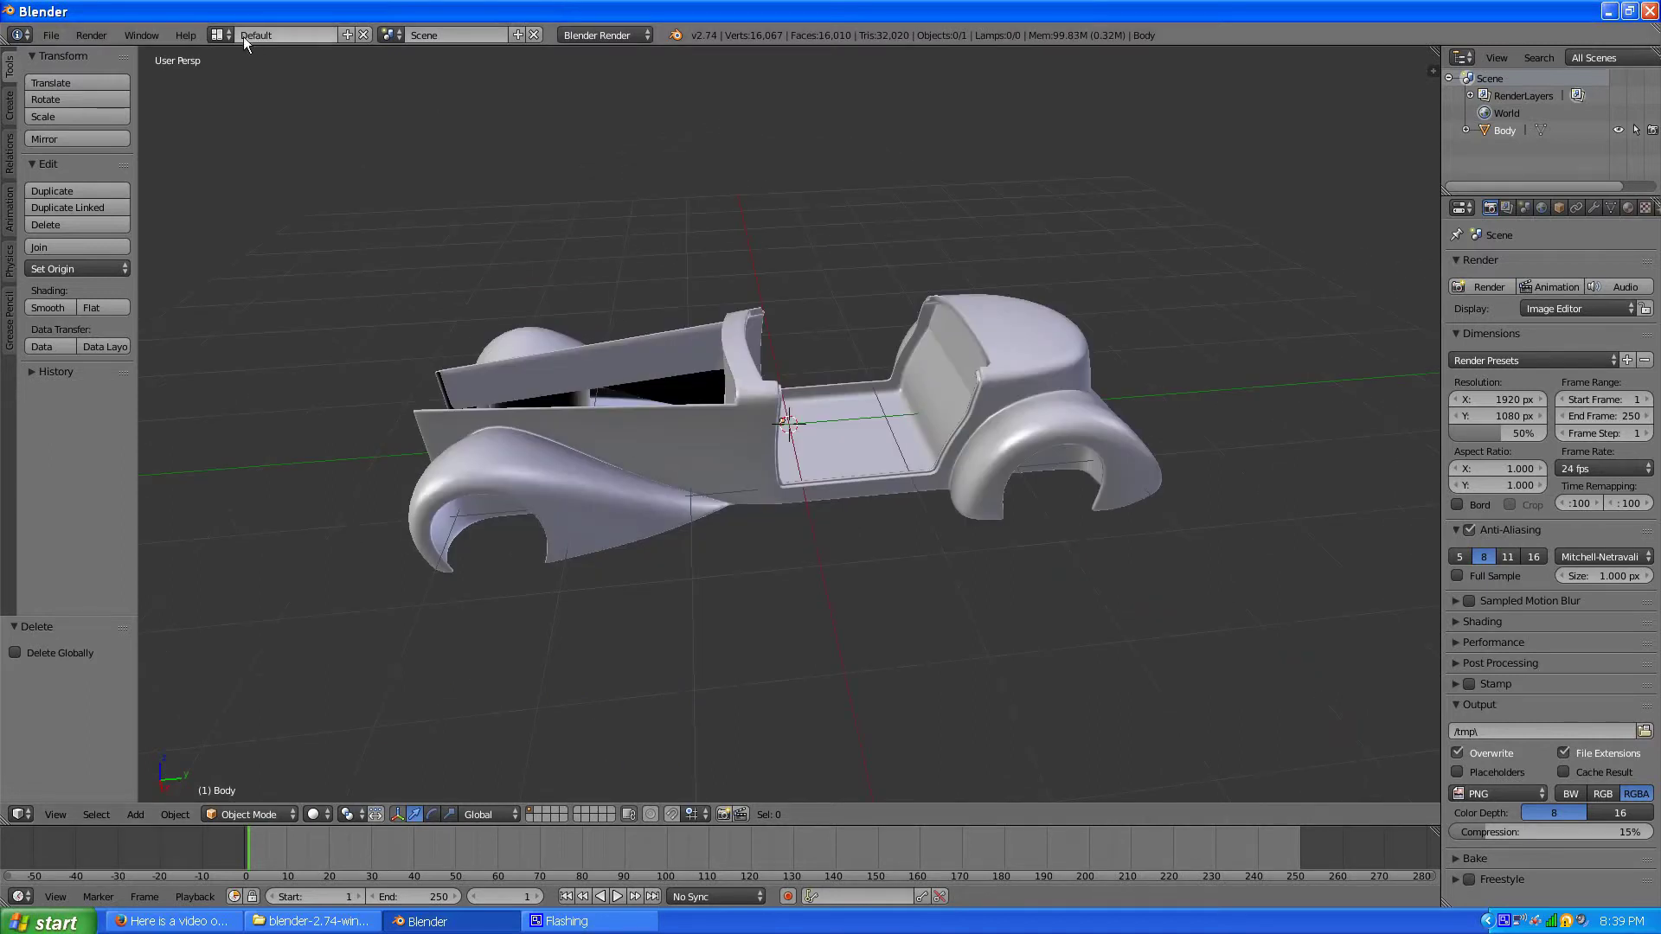
Switch to the UV Editing screen layout and put the car body into Edit Mode.
left_click(219, 35)
left_click(251, 187)
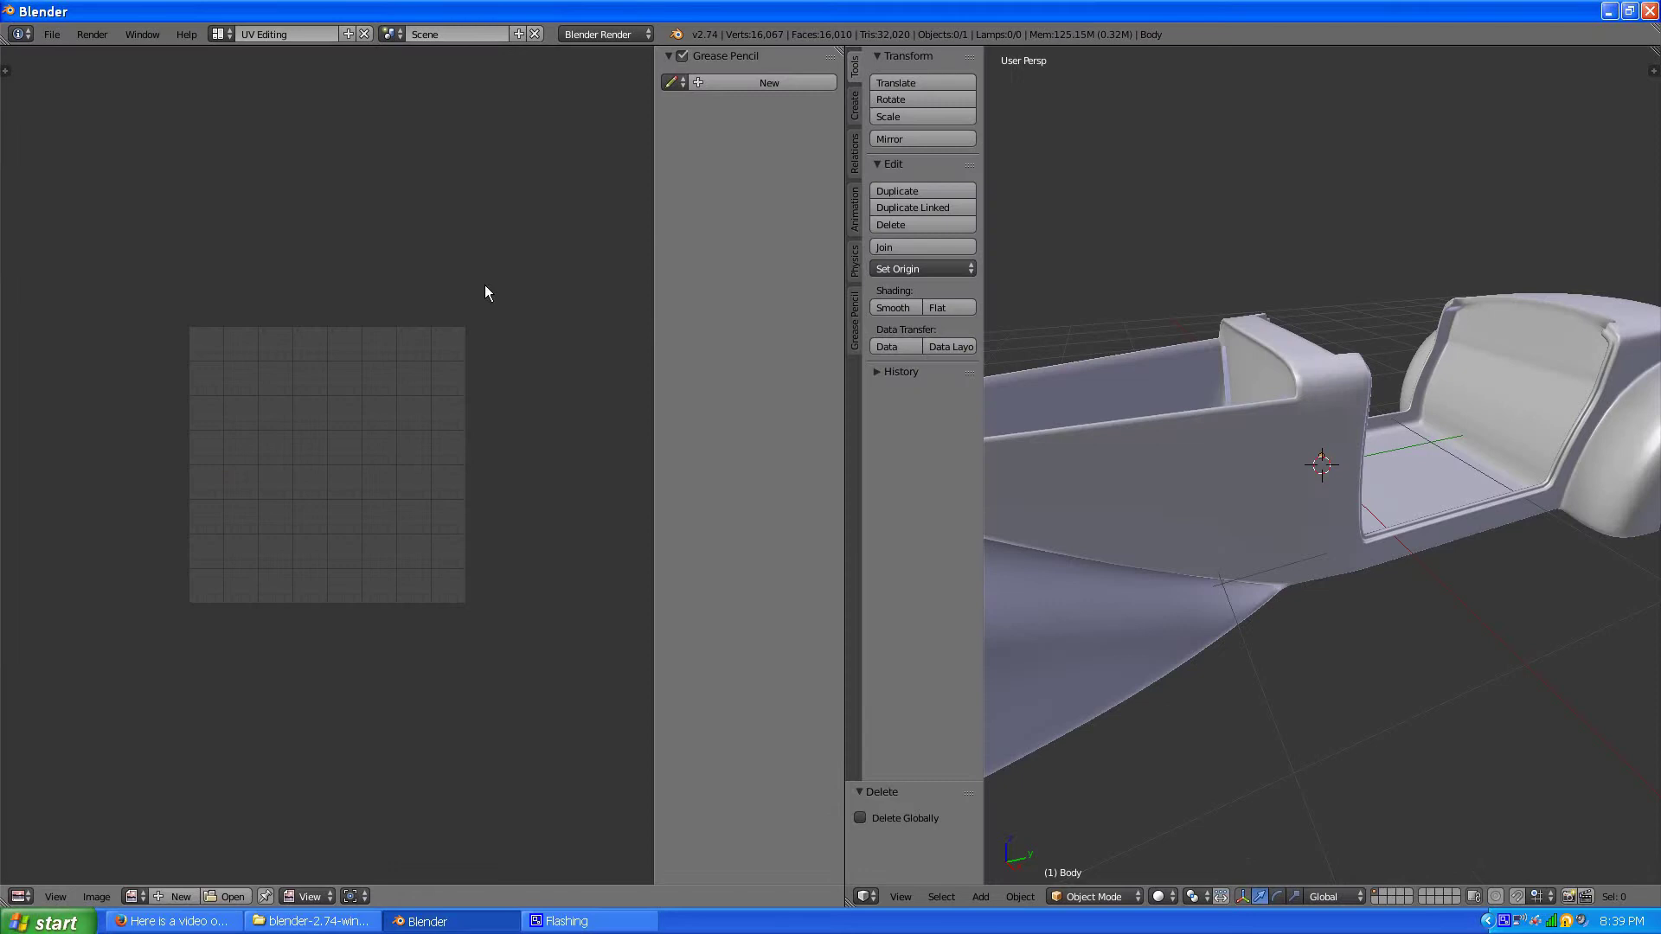
scroll(1149, 470, "down", 5)
scroll(1149, 471, "up", 4)
scroll(1180, 494, "down", 2)
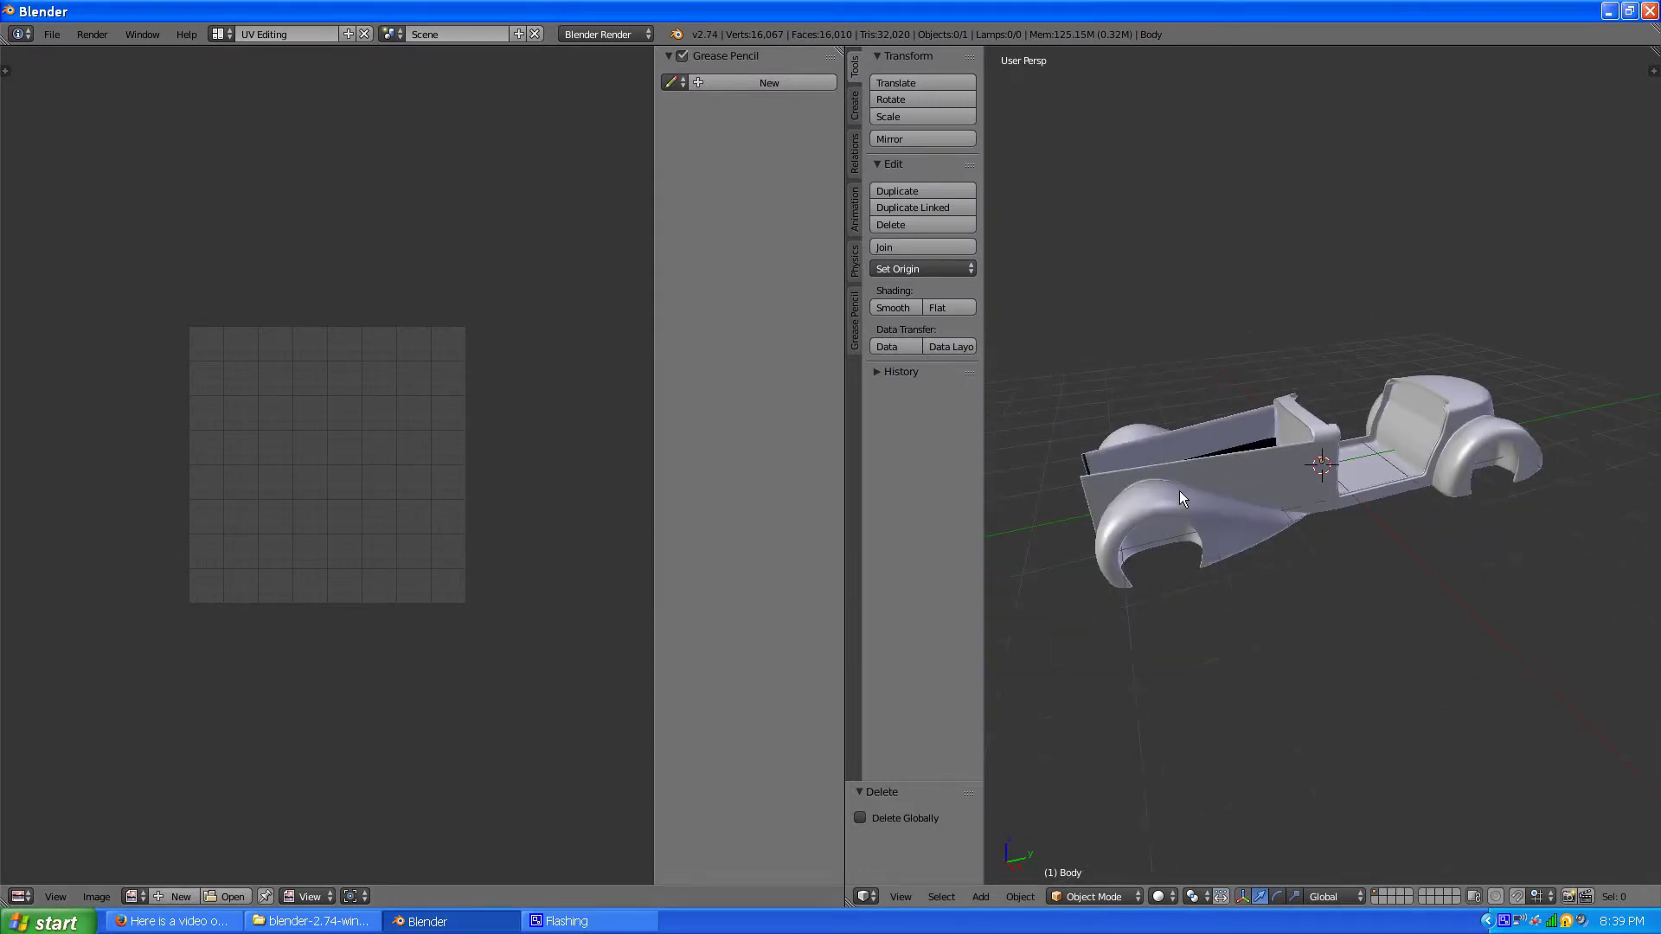
scroll(1180, 491, "up", 1)
right_click(1206, 481)
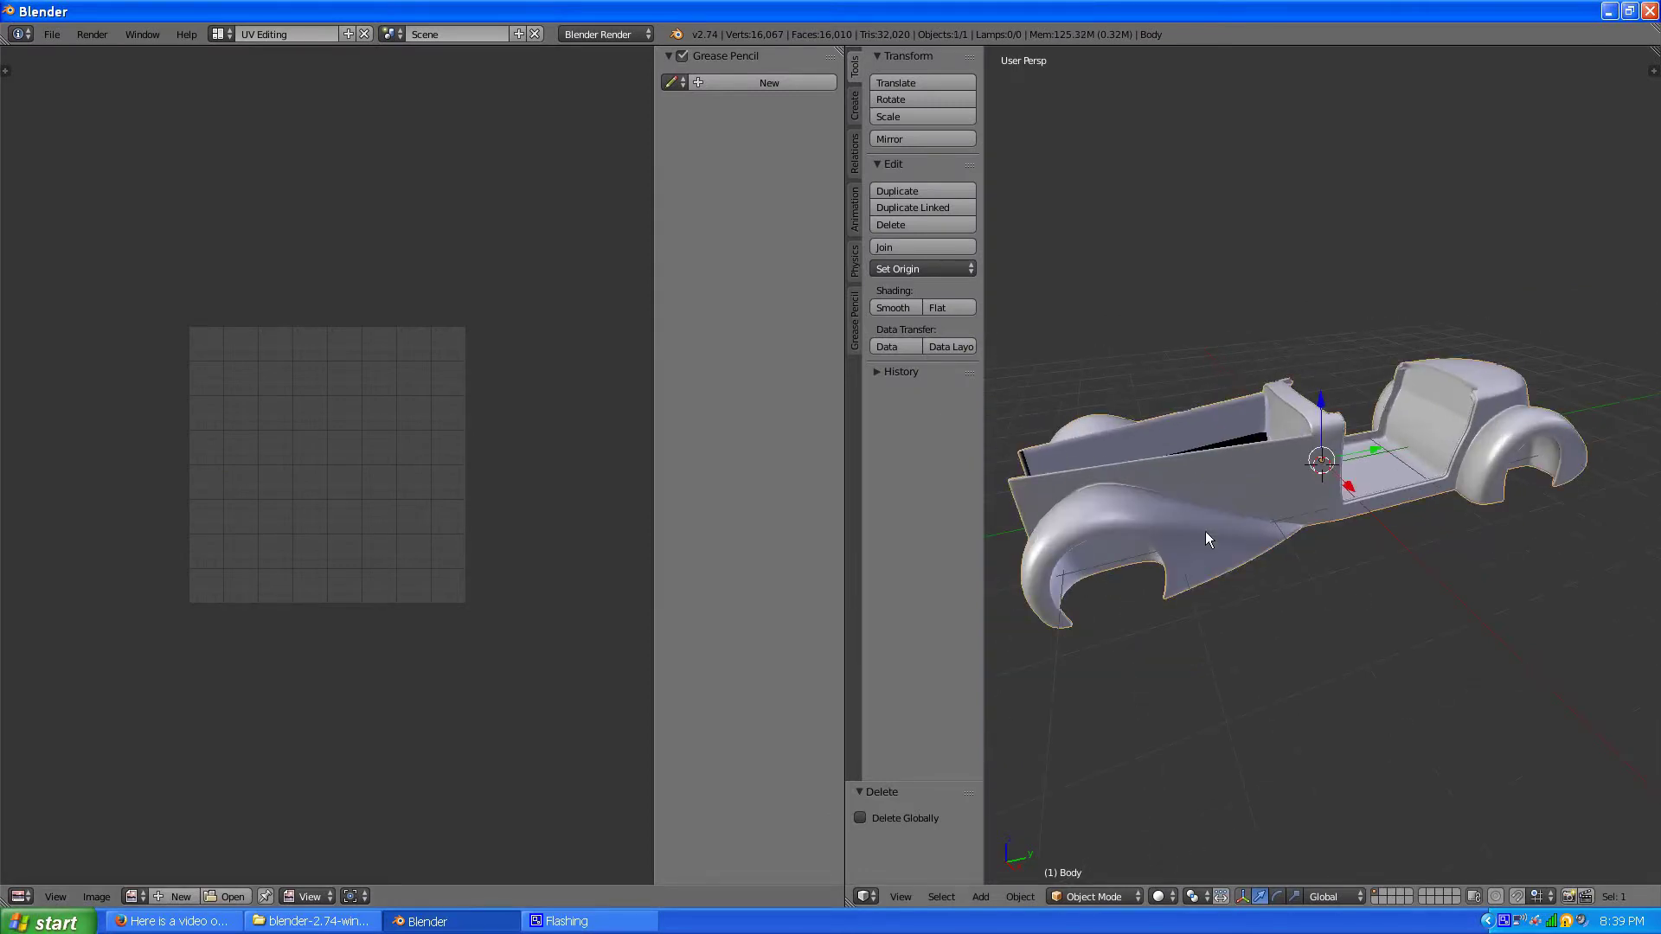
left_click(1105, 894)
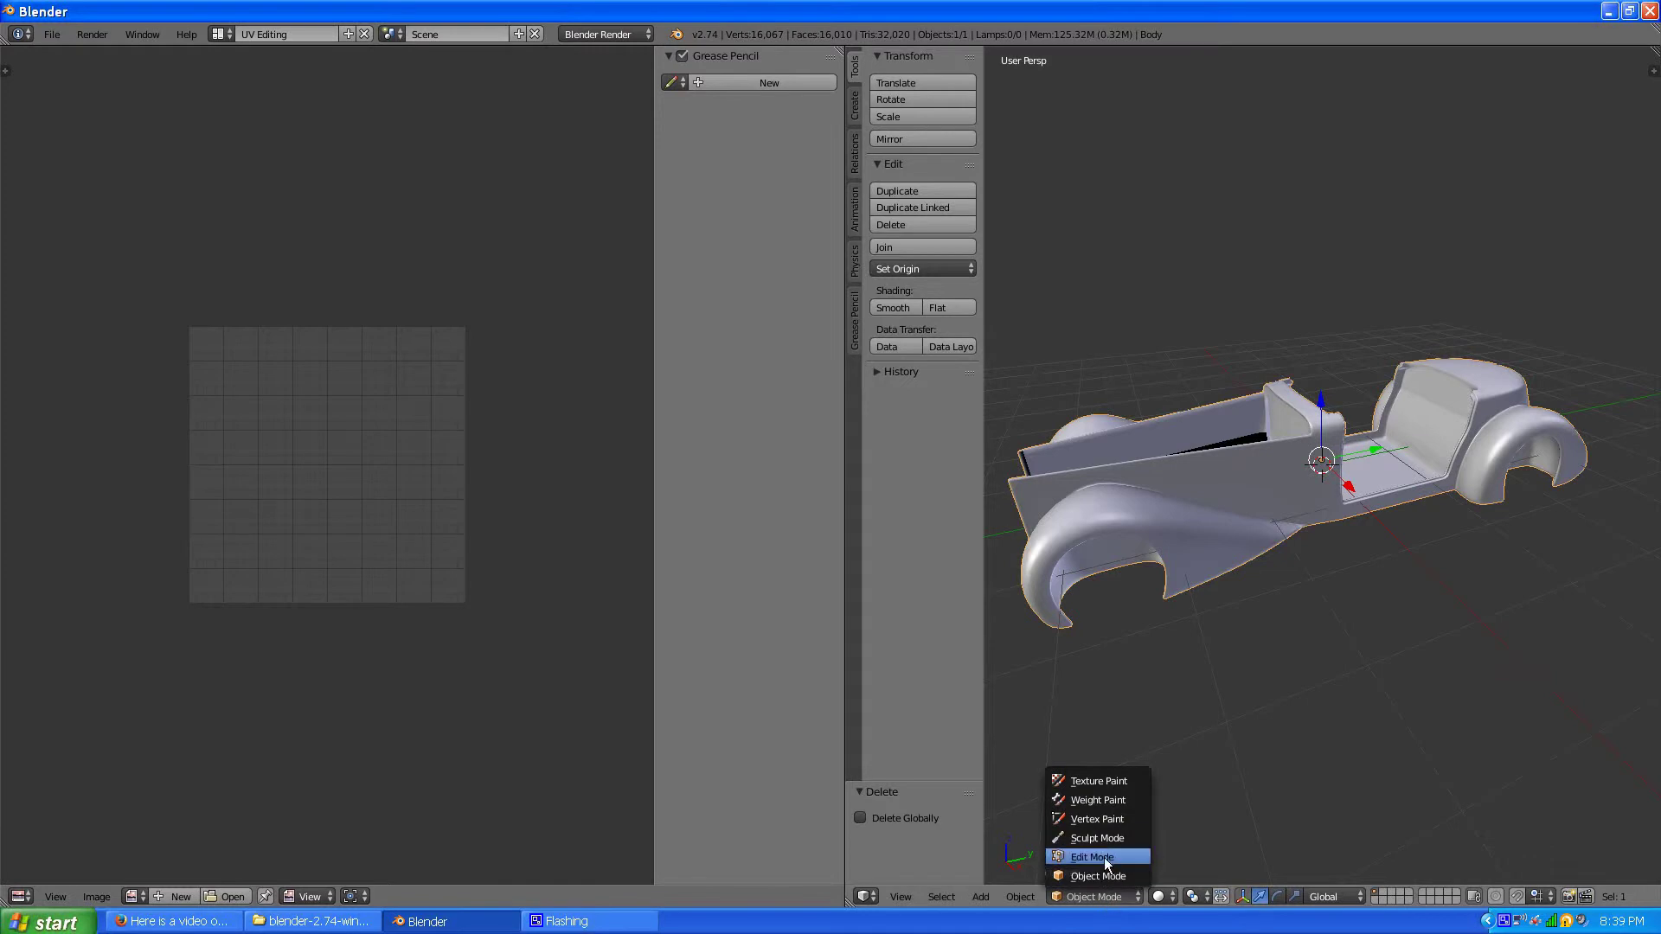
left_click(1106, 856)
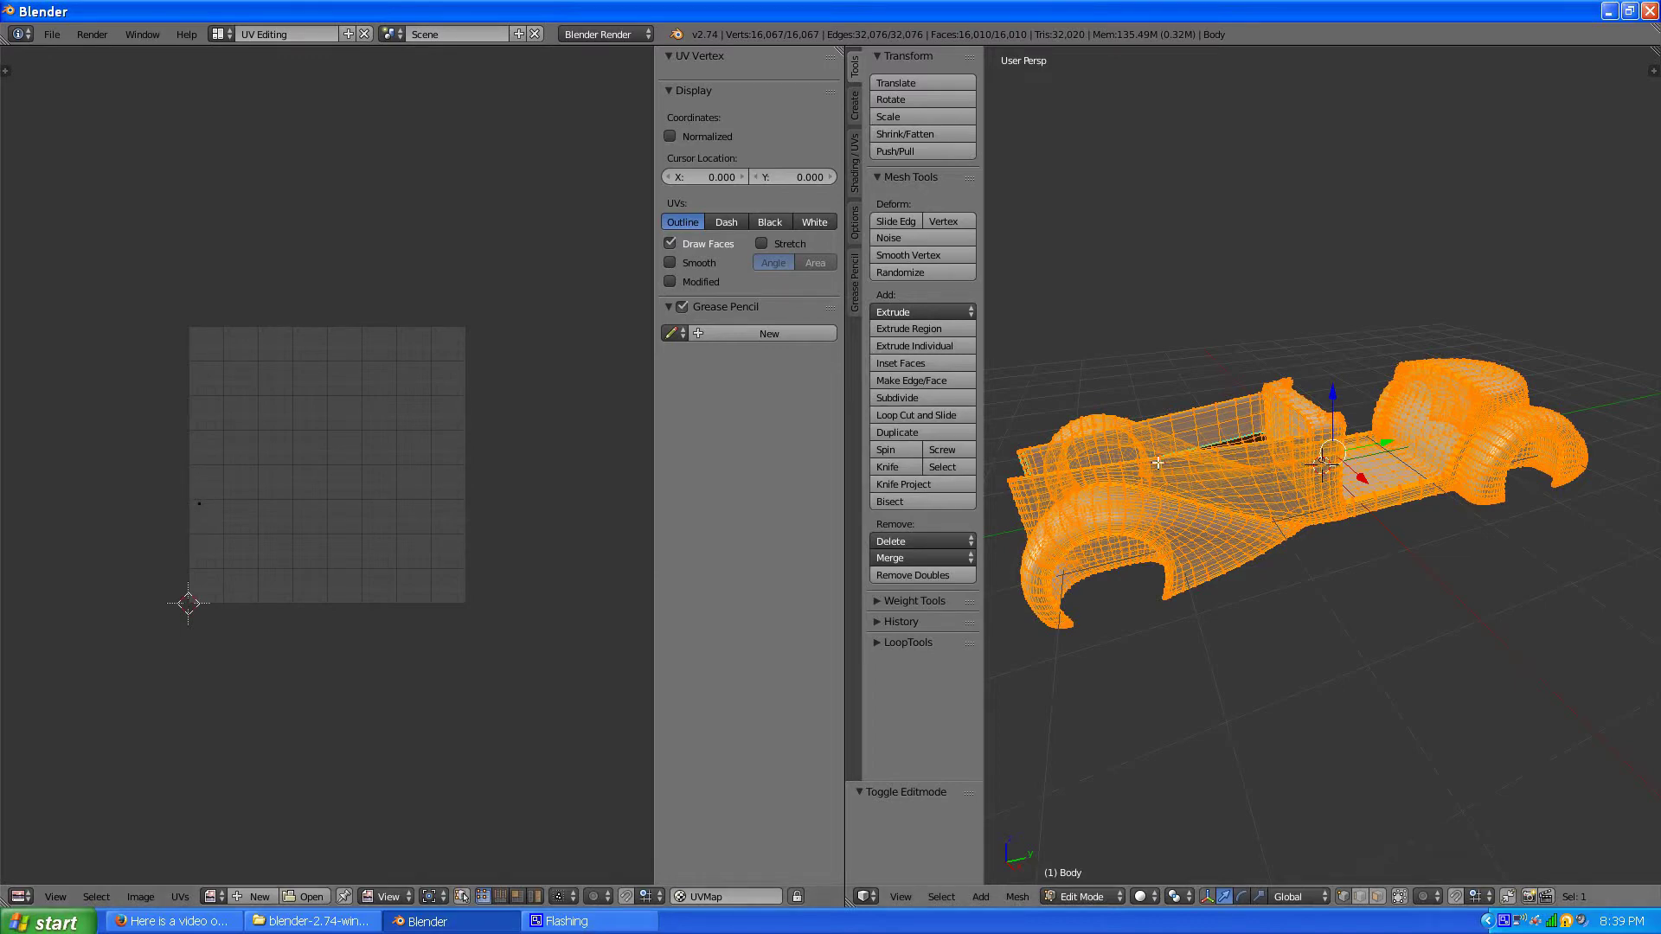
mouse_move(1545, 478)
middle_mouse_down()
mouse_move(1387, 483)
mouse_move(1519, 498)
middle_mouse_up()
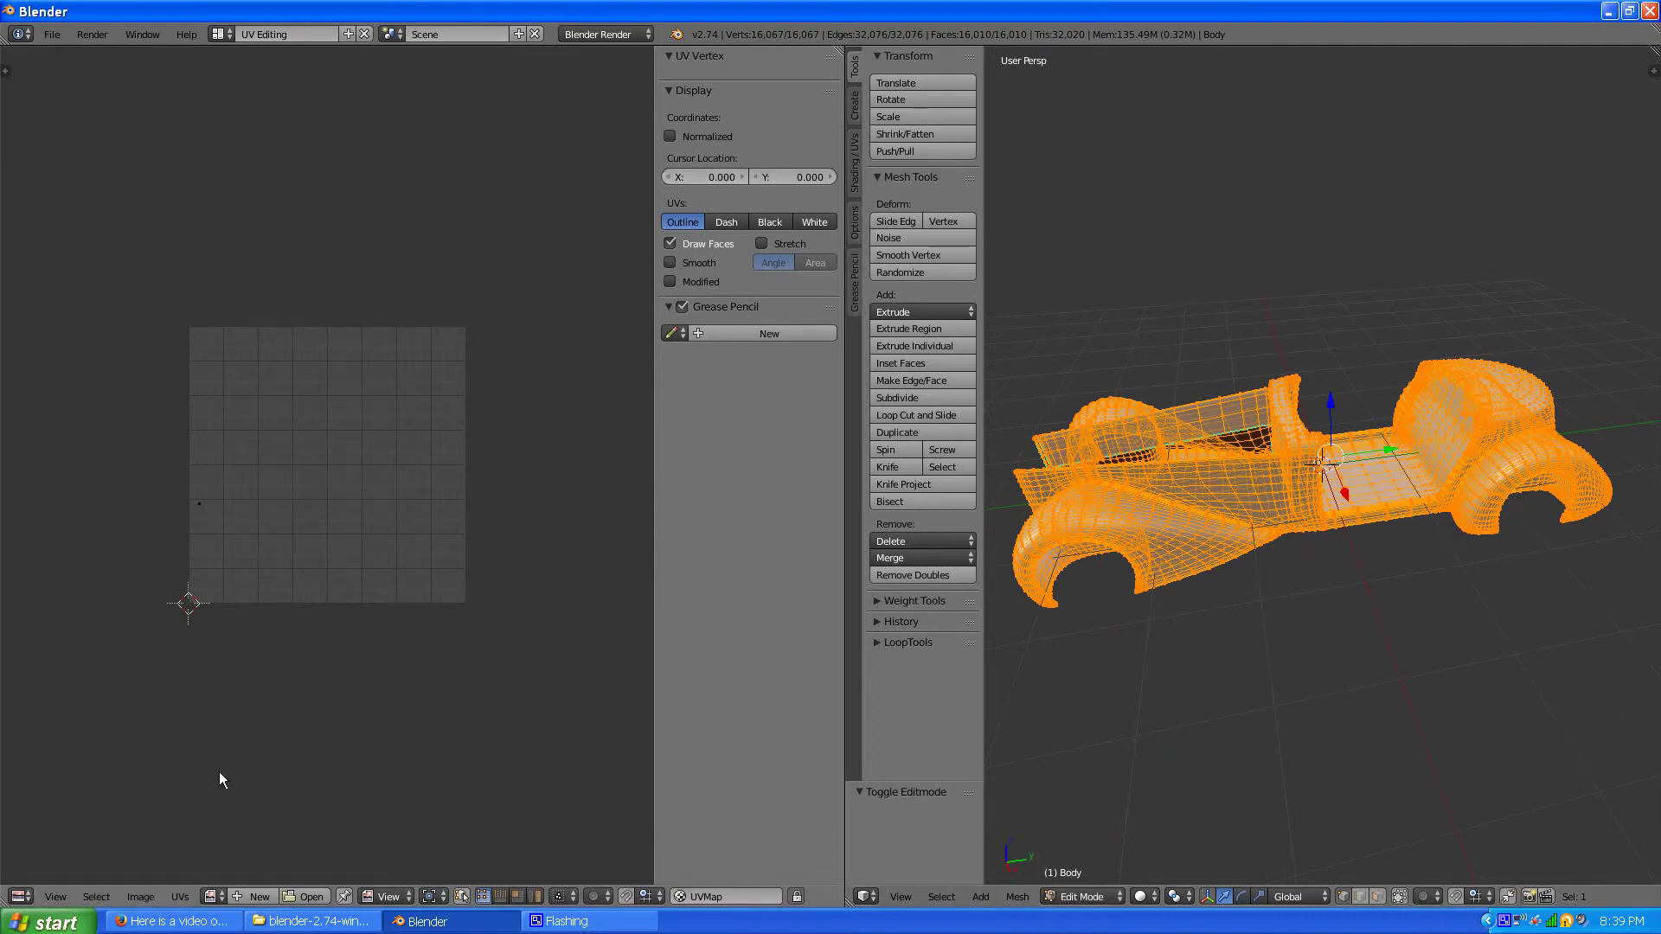
Set up a new image in the UV editor named BodyMap with a width and height of 2048 px.
left_click(247, 895)
left_click(282, 735)
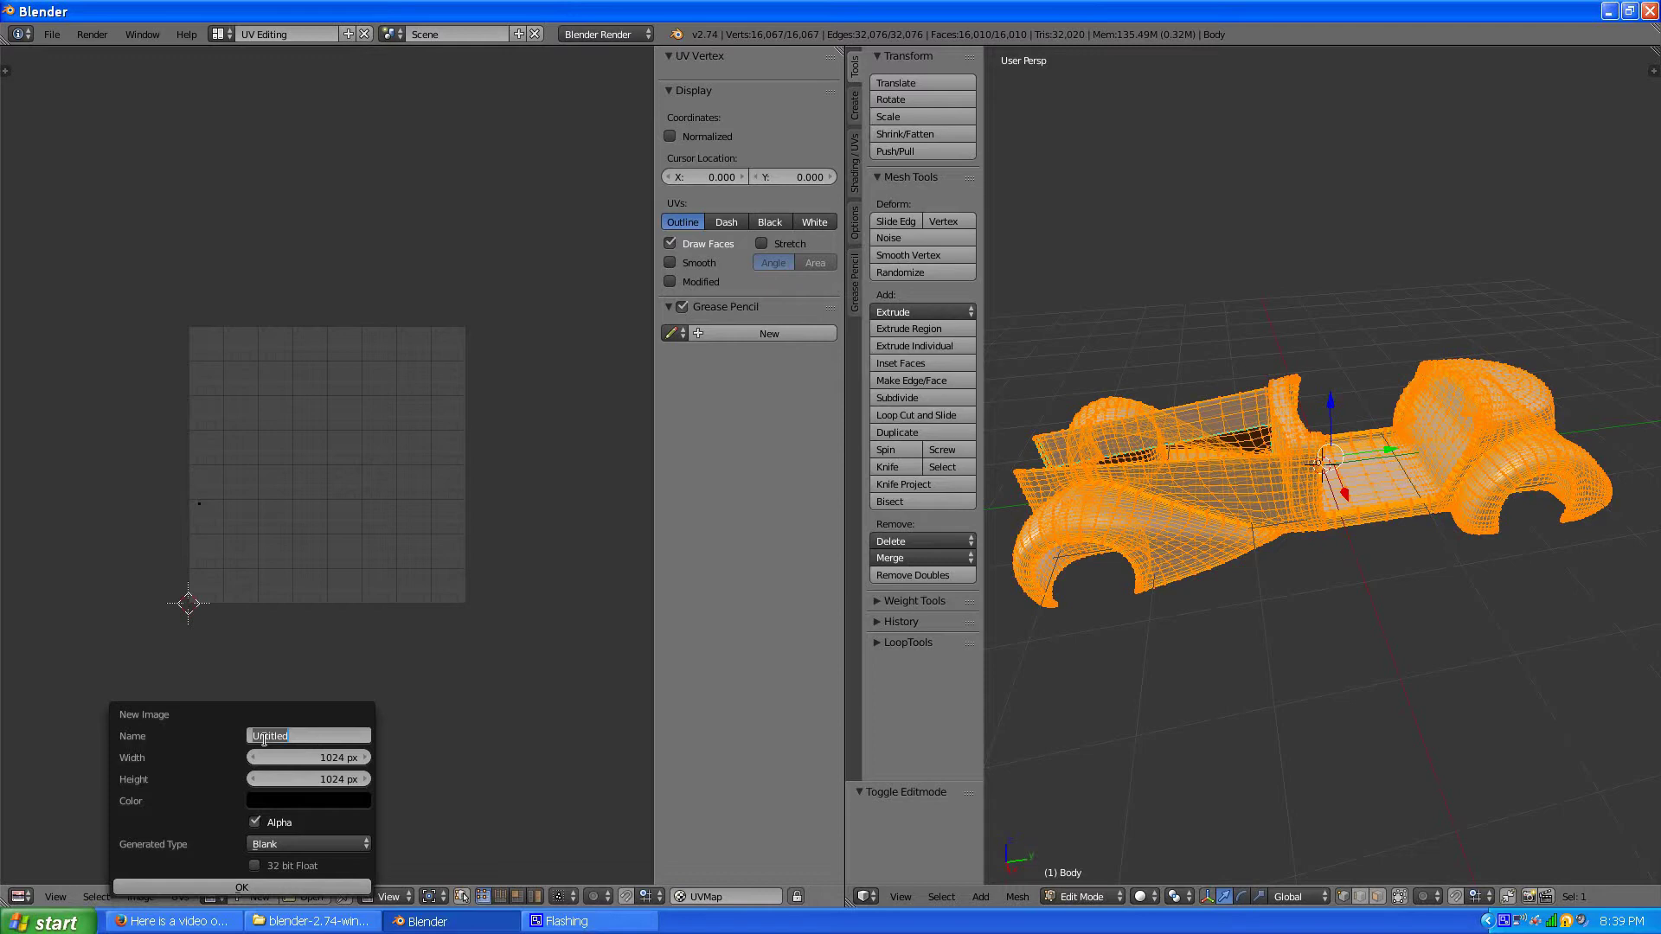
type("BodyMap")
key("Return")
left_click(328, 757)
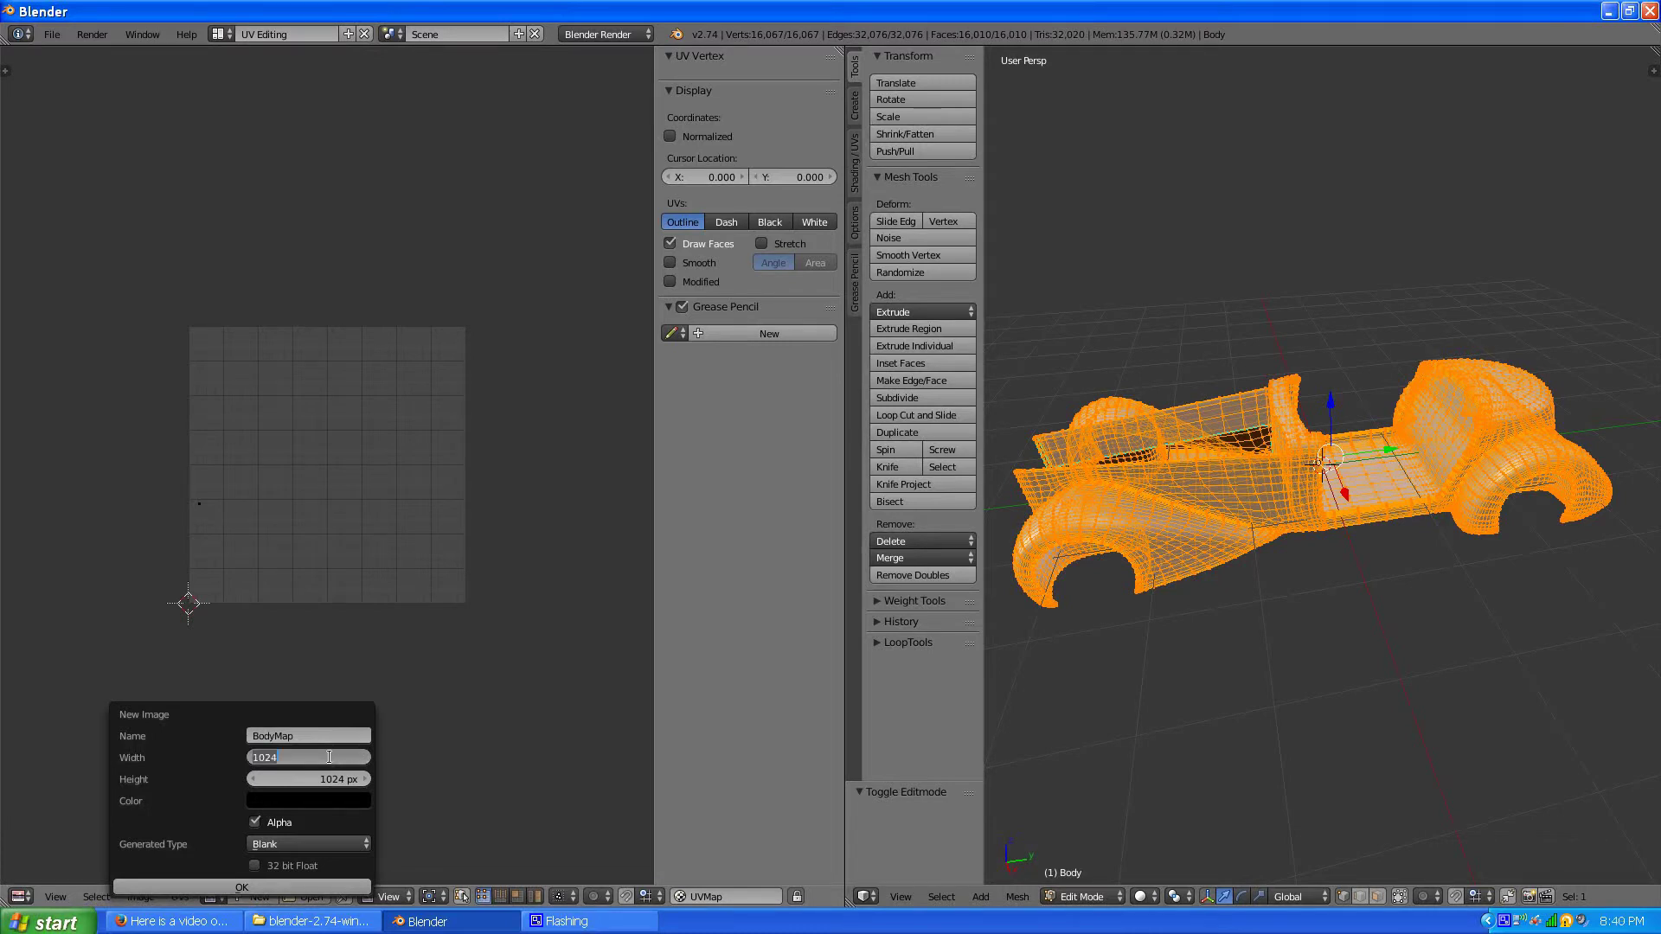
type("48")
key("Tab")
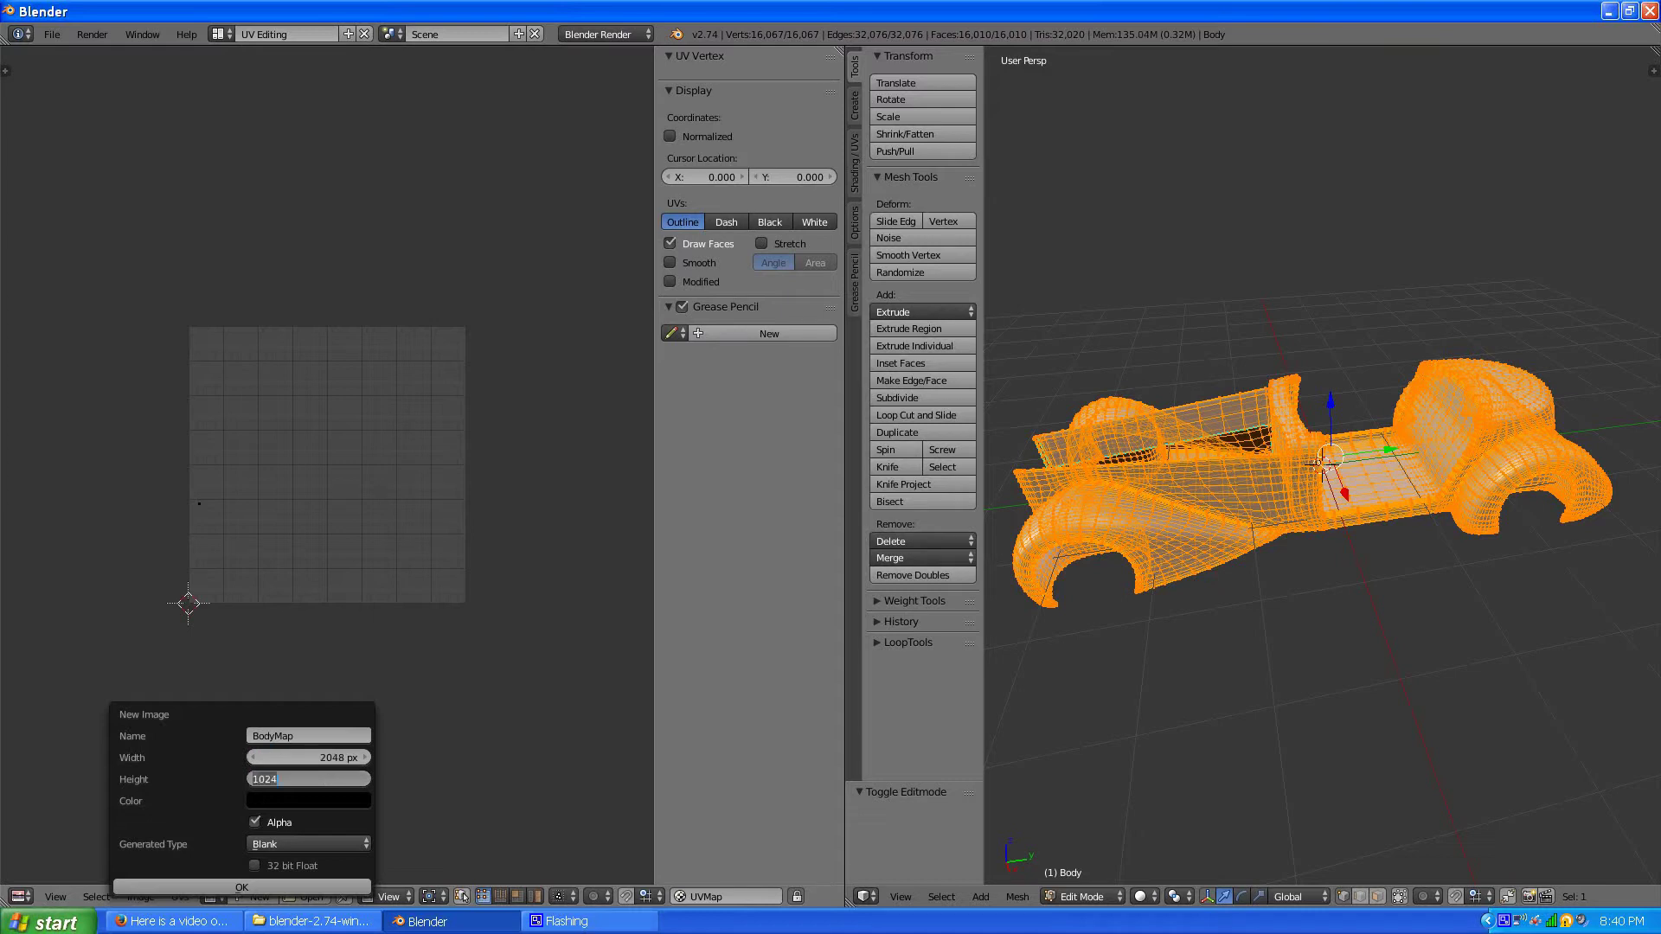
type("2048")
Give the new image a green color of about R 0.175, G 0.458, B 0.157, disable Alpha and create it.
left_click(301, 800)
left_click(301, 800)
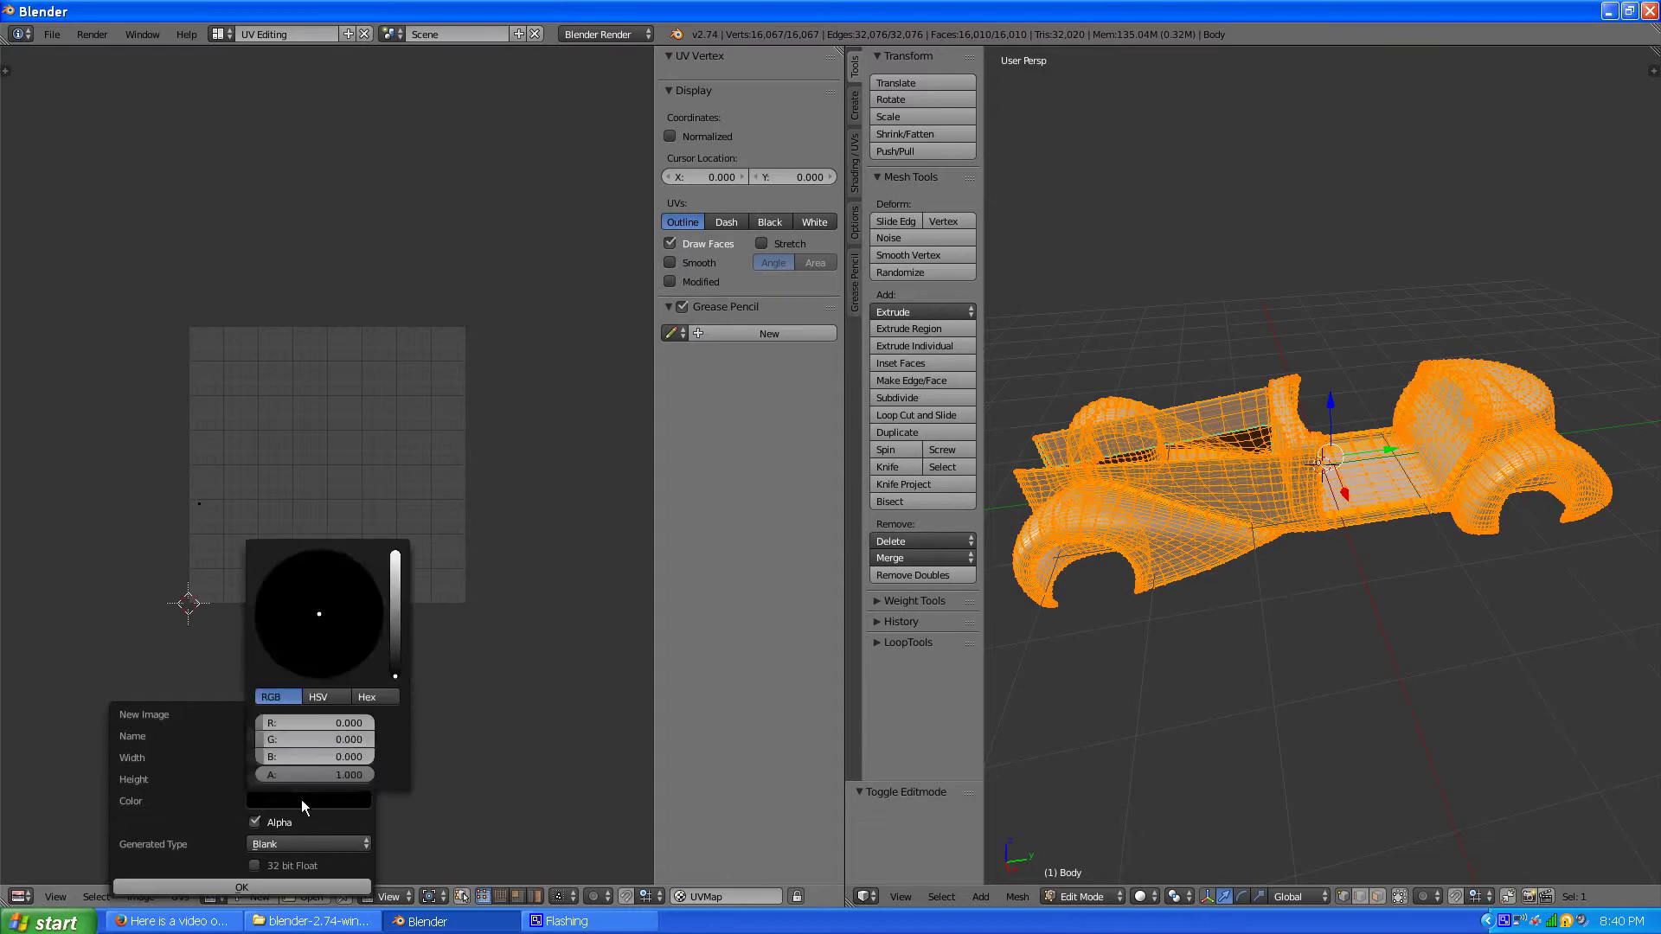
left_click(400, 620)
left_click_drag(336, 599, 282, 594)
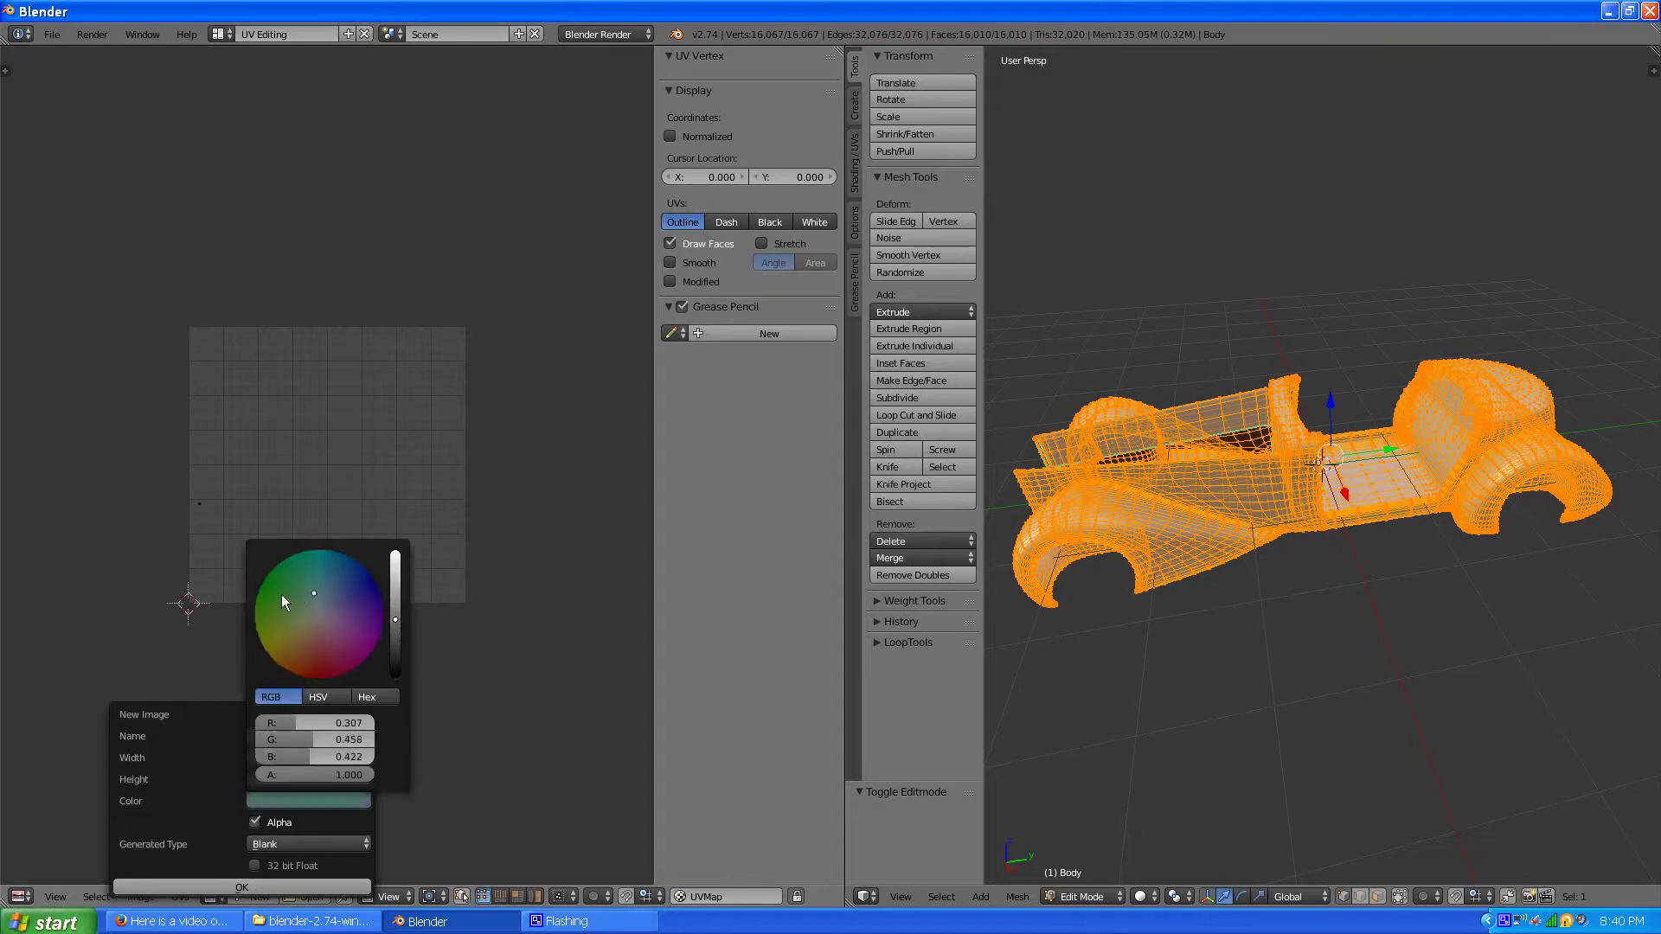
left_click(283, 594)
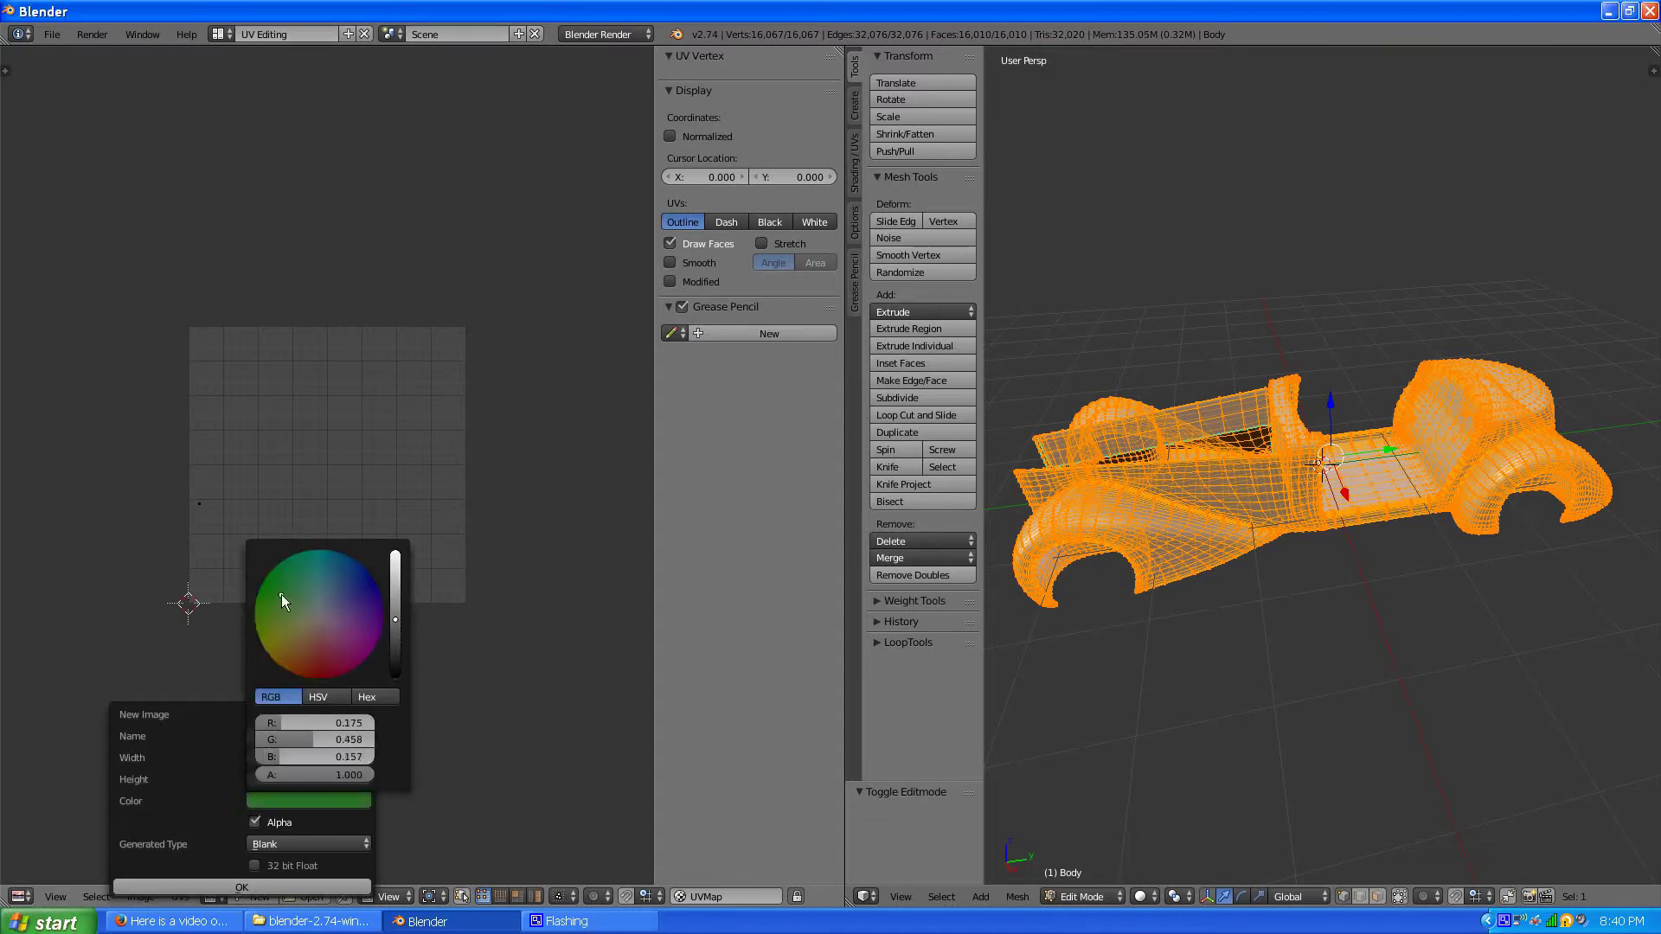
left_click(255, 823)
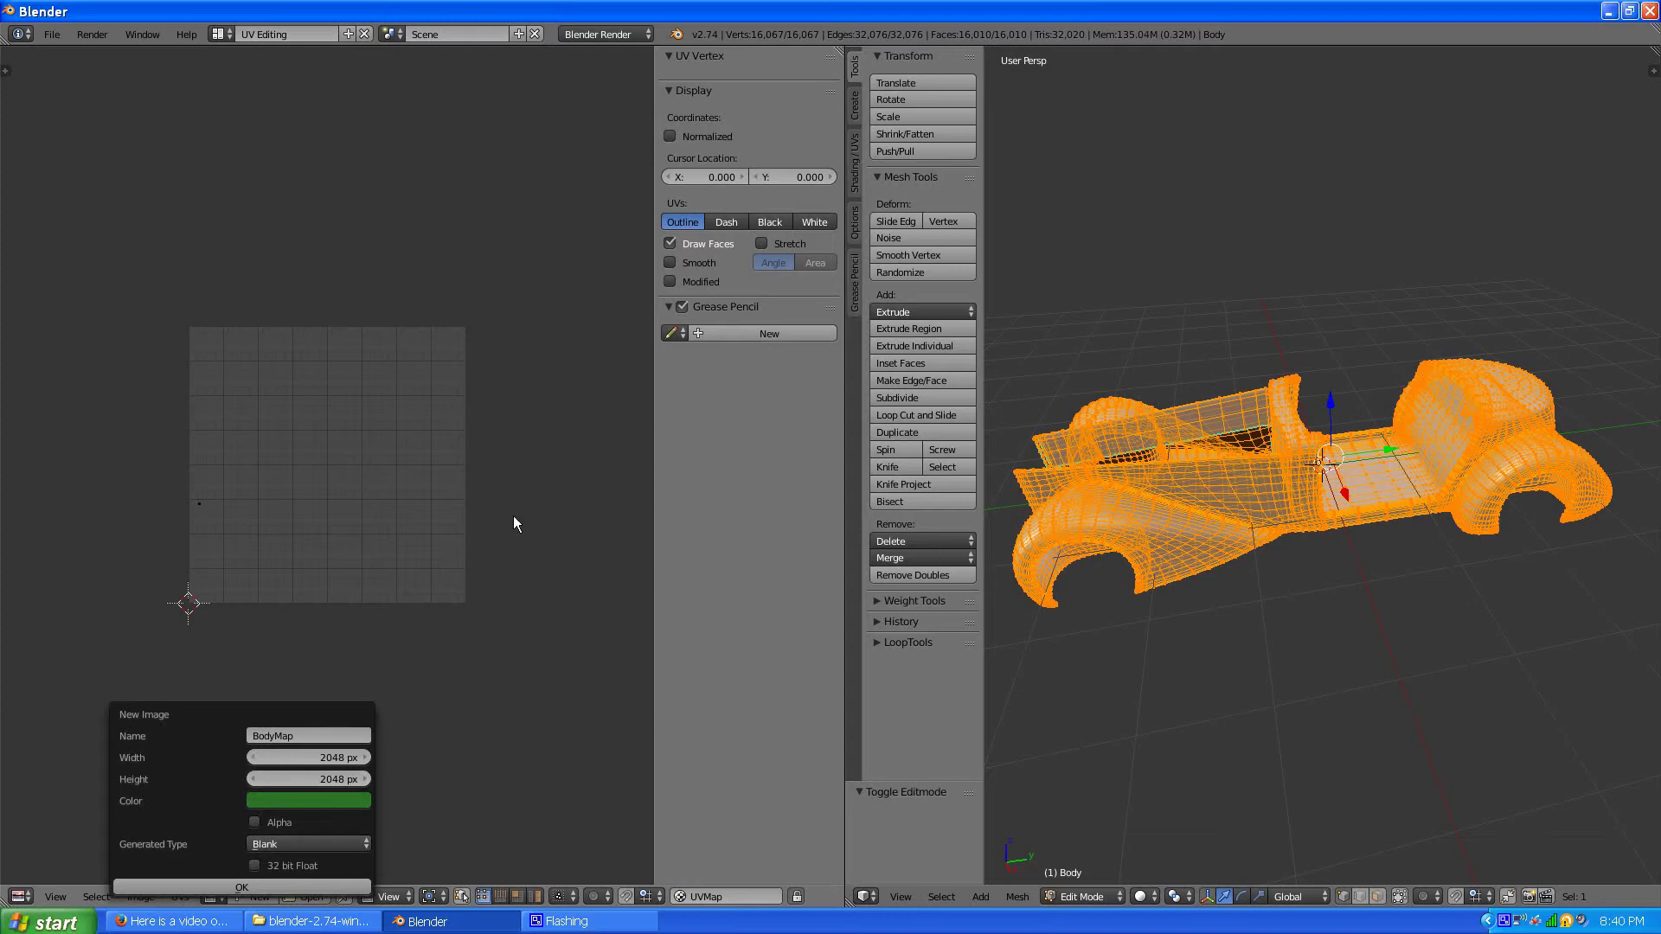
left_click(244, 887)
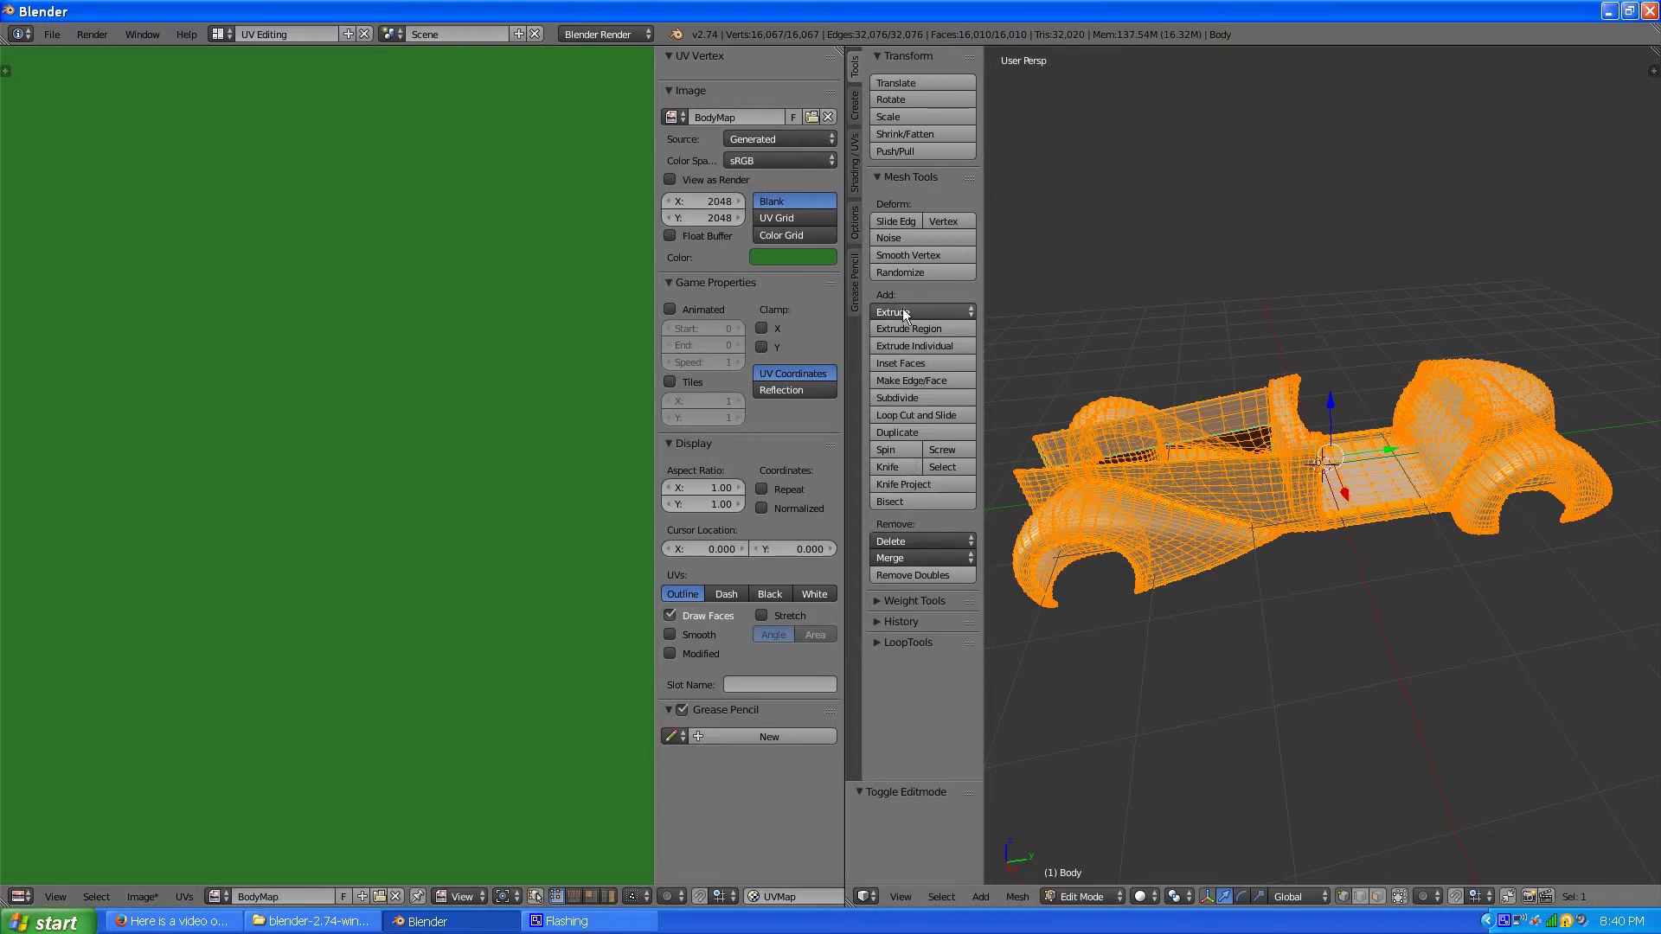
Unwrap the car body with Smart UV Project using an island margin of 0.09.
left_click(860, 178)
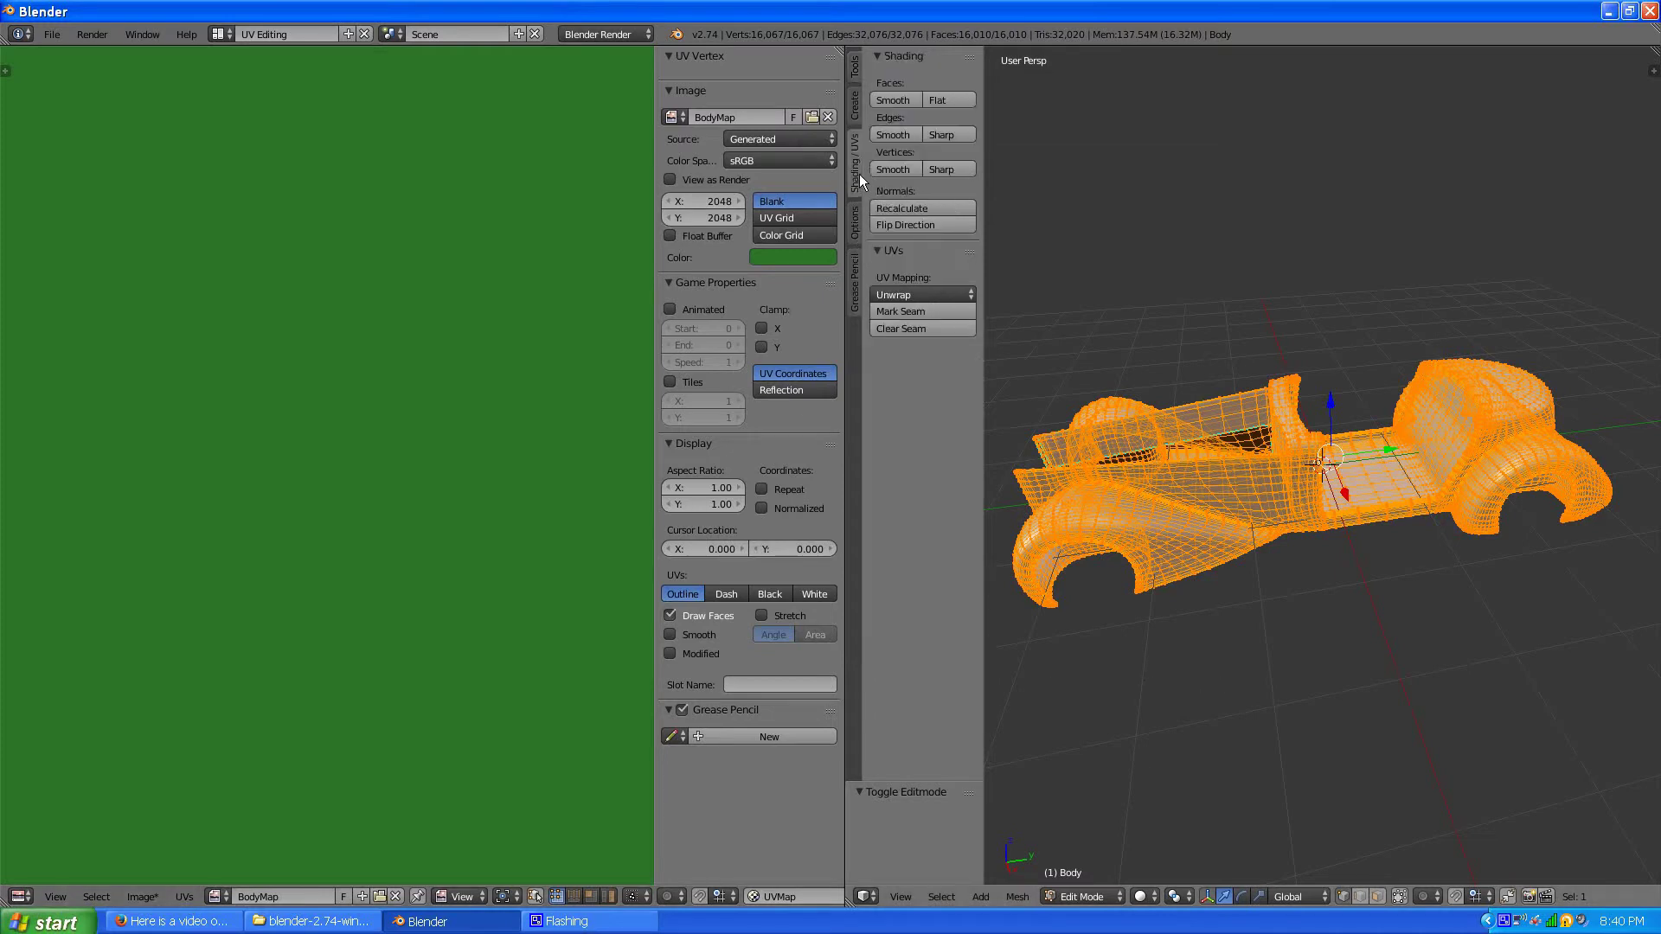
left_click(922, 293)
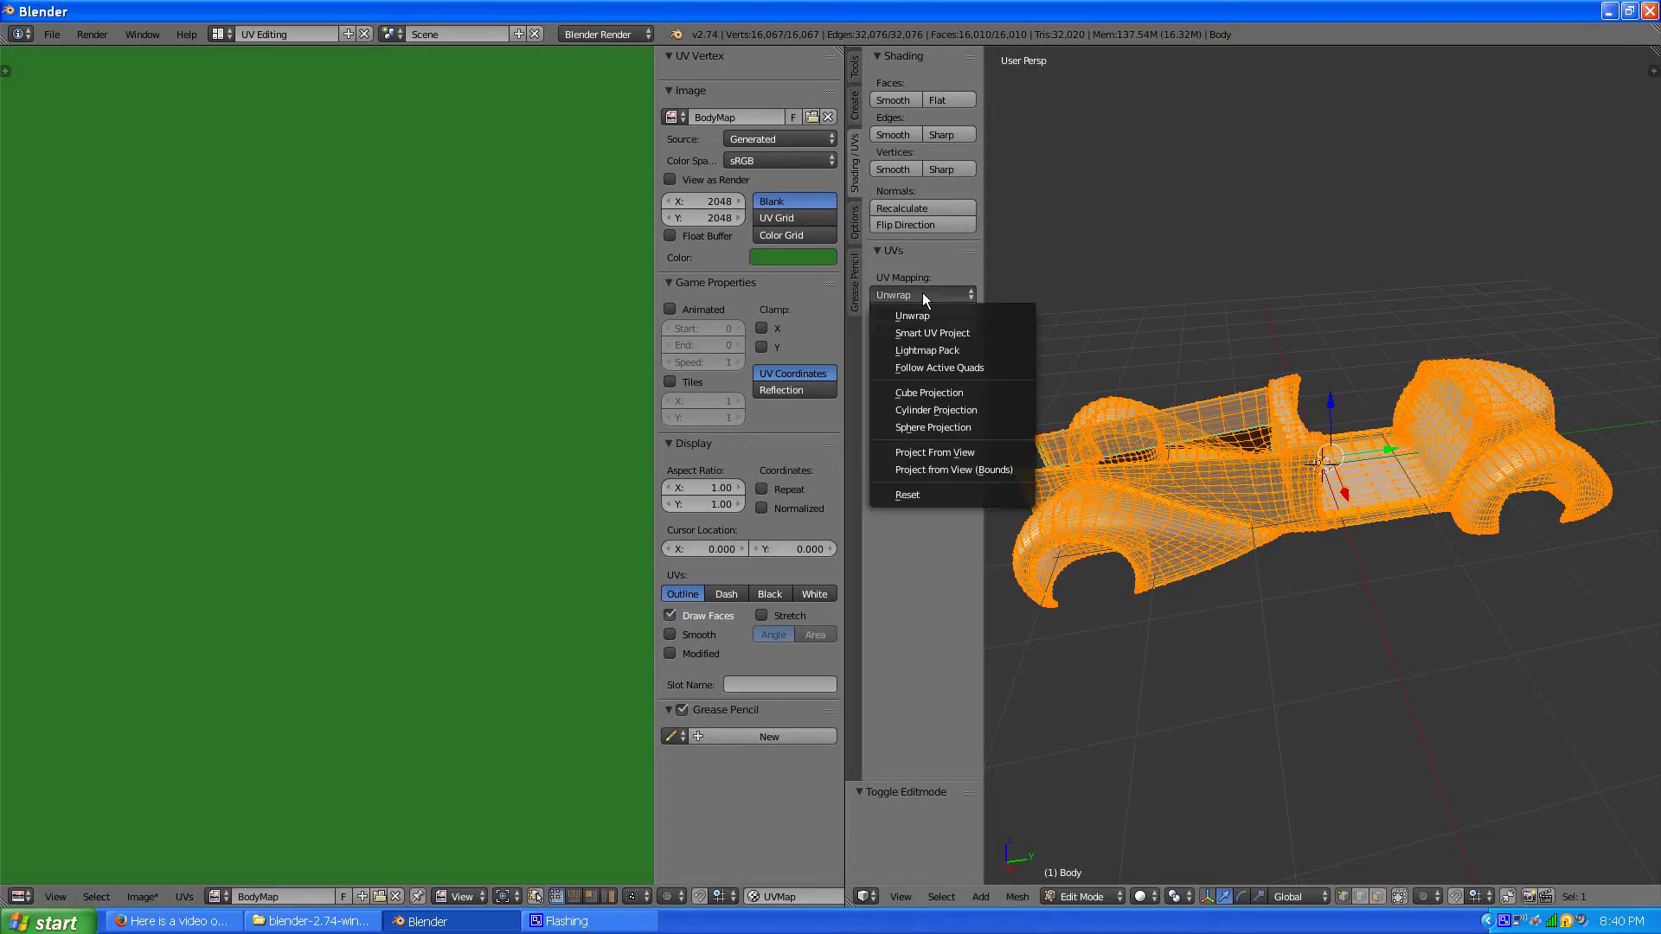
left_click(932, 332)
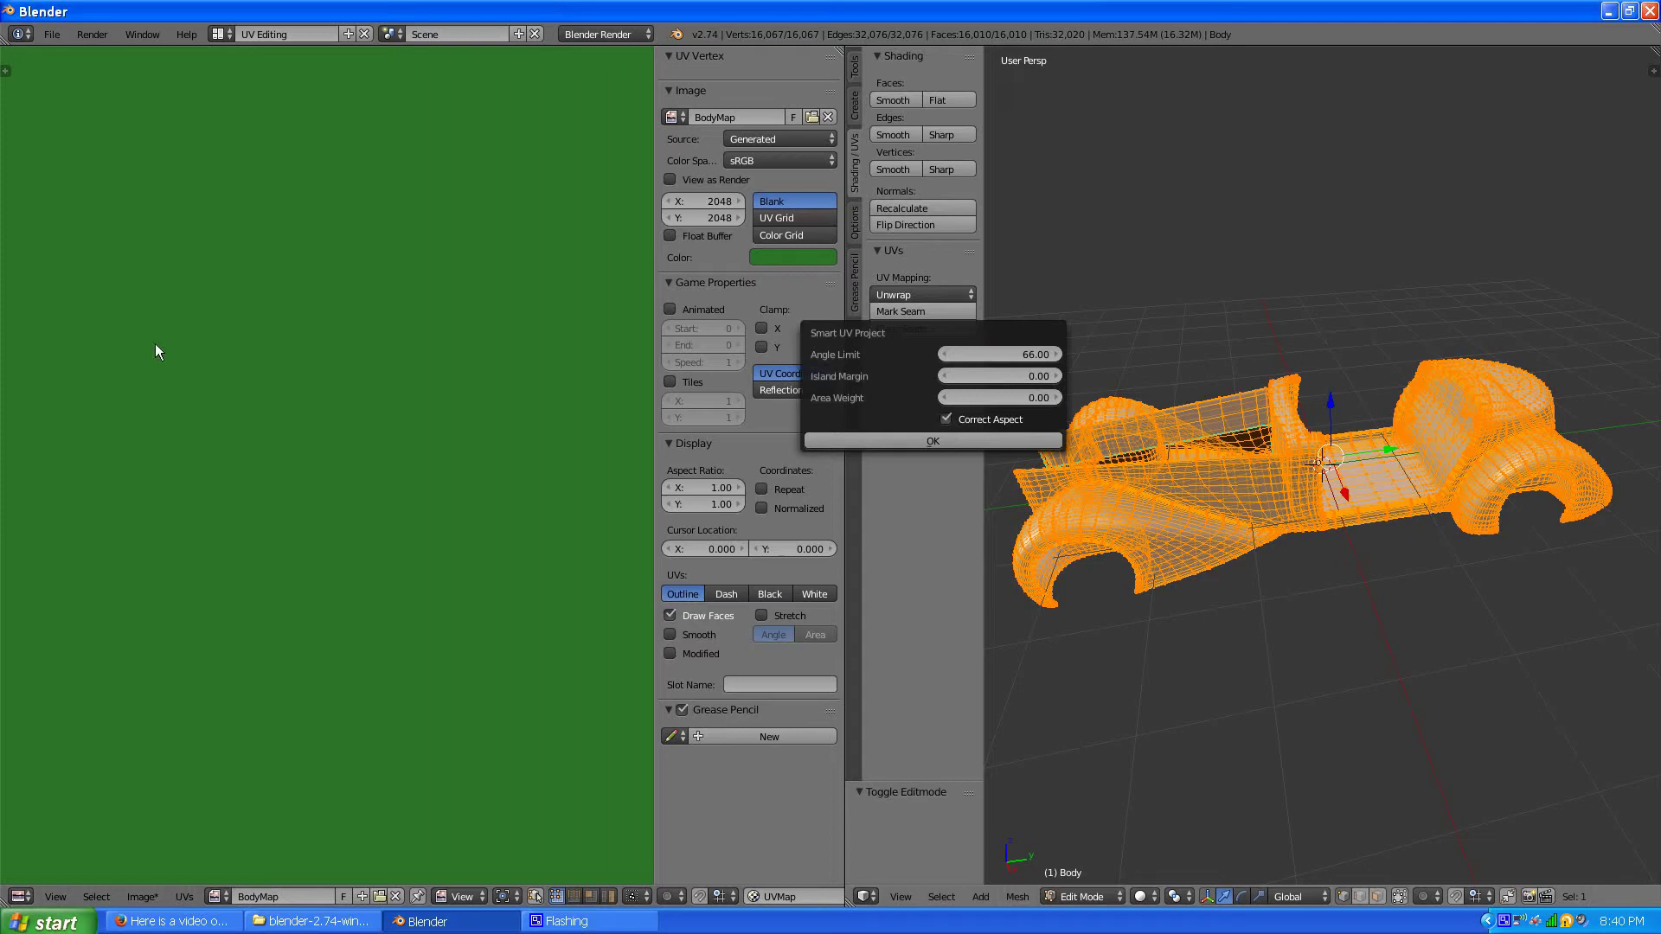
left_click(1057, 377)
left_click(1057, 375)
left_click(947, 375)
left_click(938, 439)
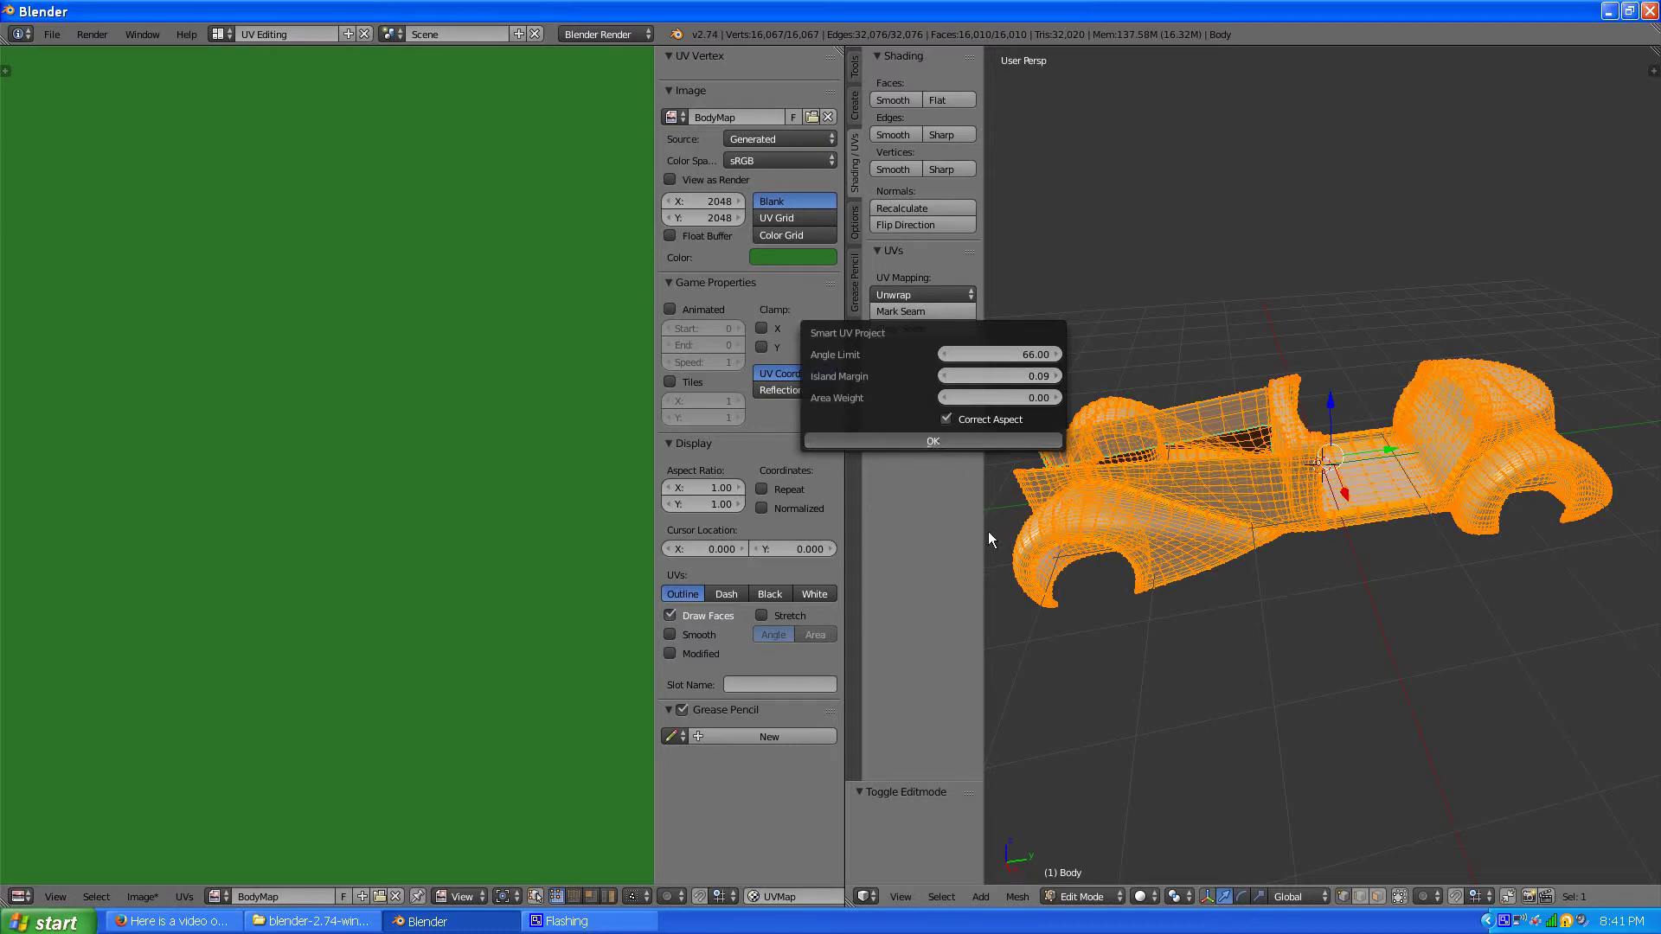
Examine the unwrapped UV islands over the BodyMap image and compare them with the car body mesh from several angles.
scroll(469, 541, "down", 3)
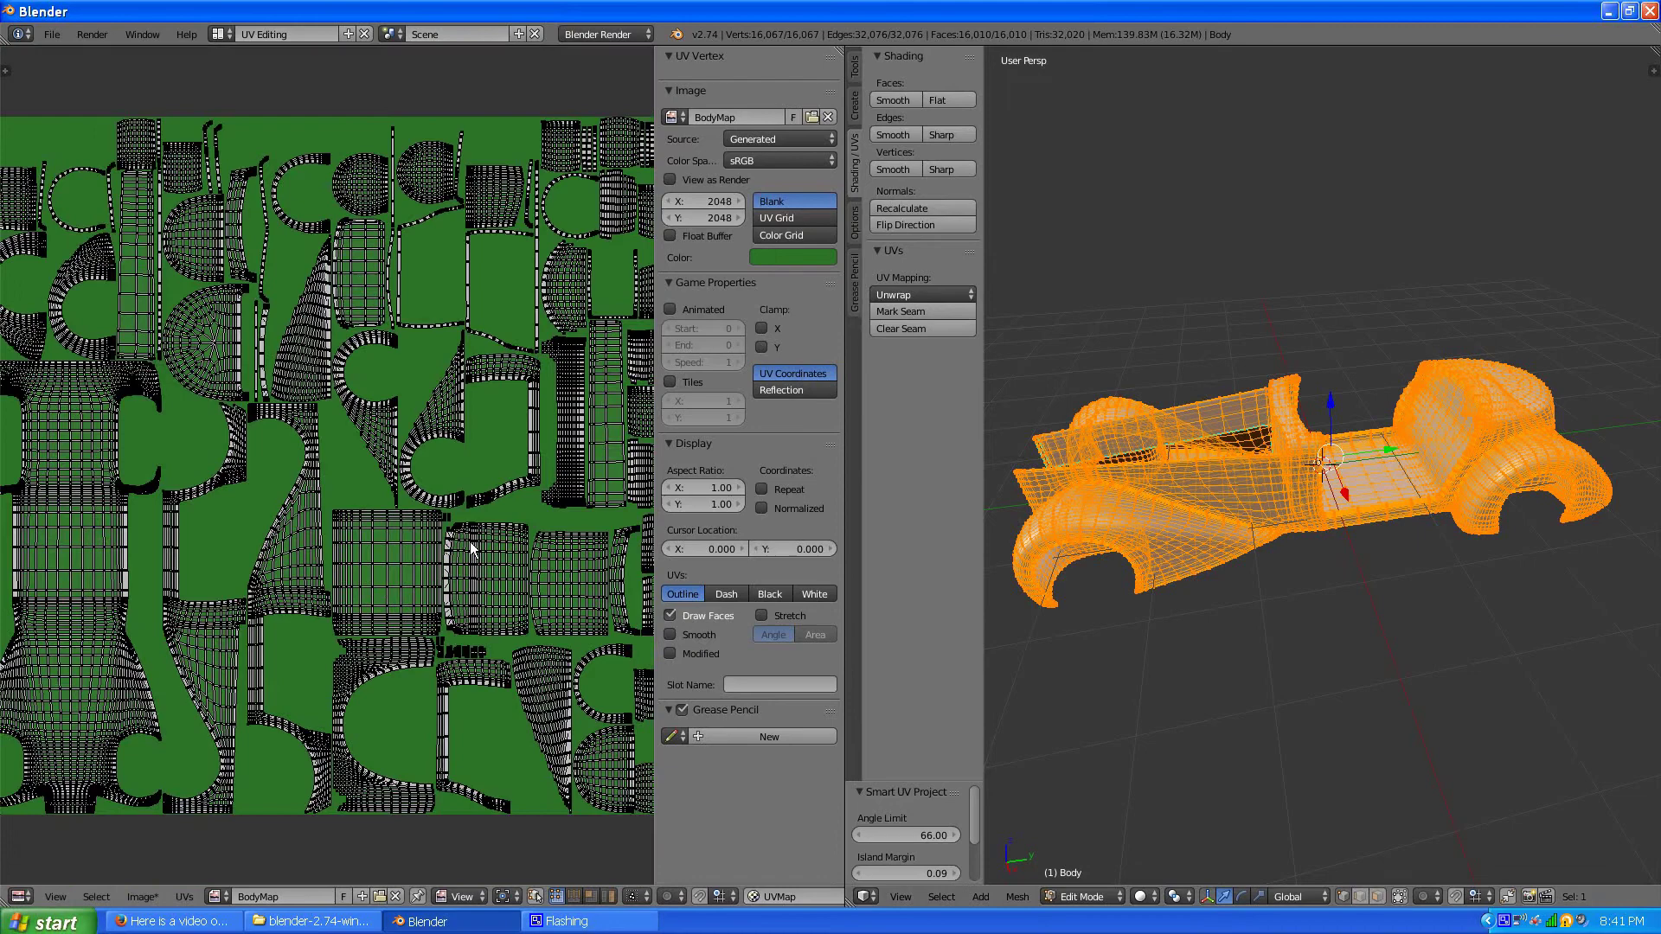
scroll(475, 539, "down", 2)
scroll(475, 538, "up", 2)
scroll(471, 541, "down", 3)
scroll(372, 564, "up", 1)
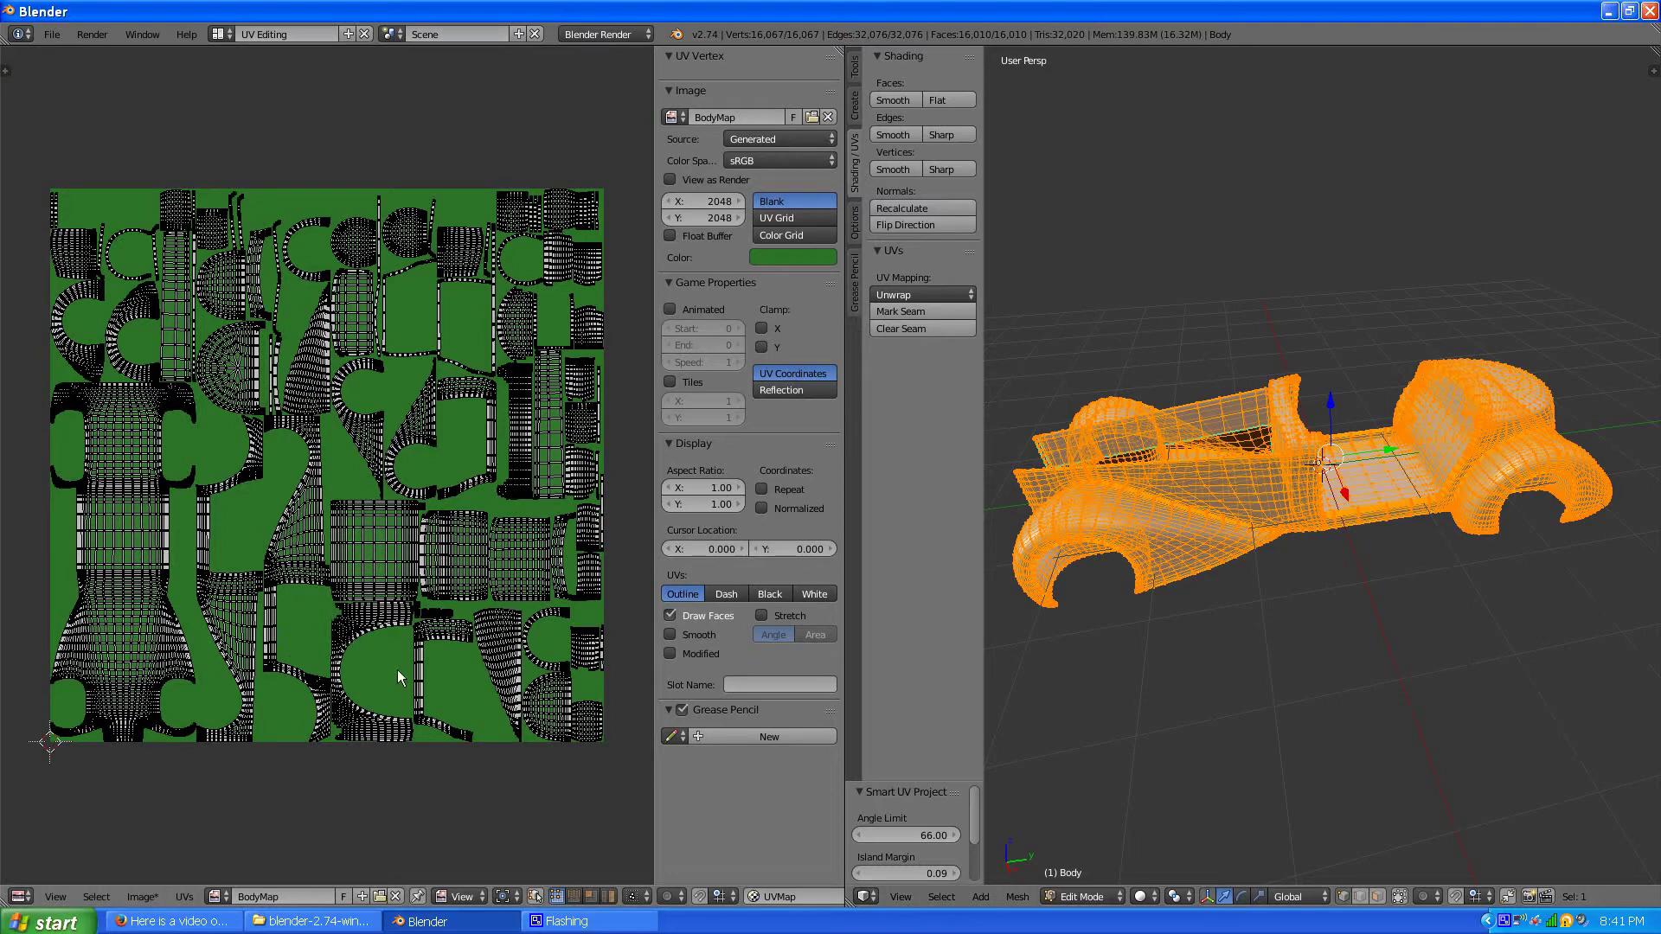
scroll(369, 654, "up", 1)
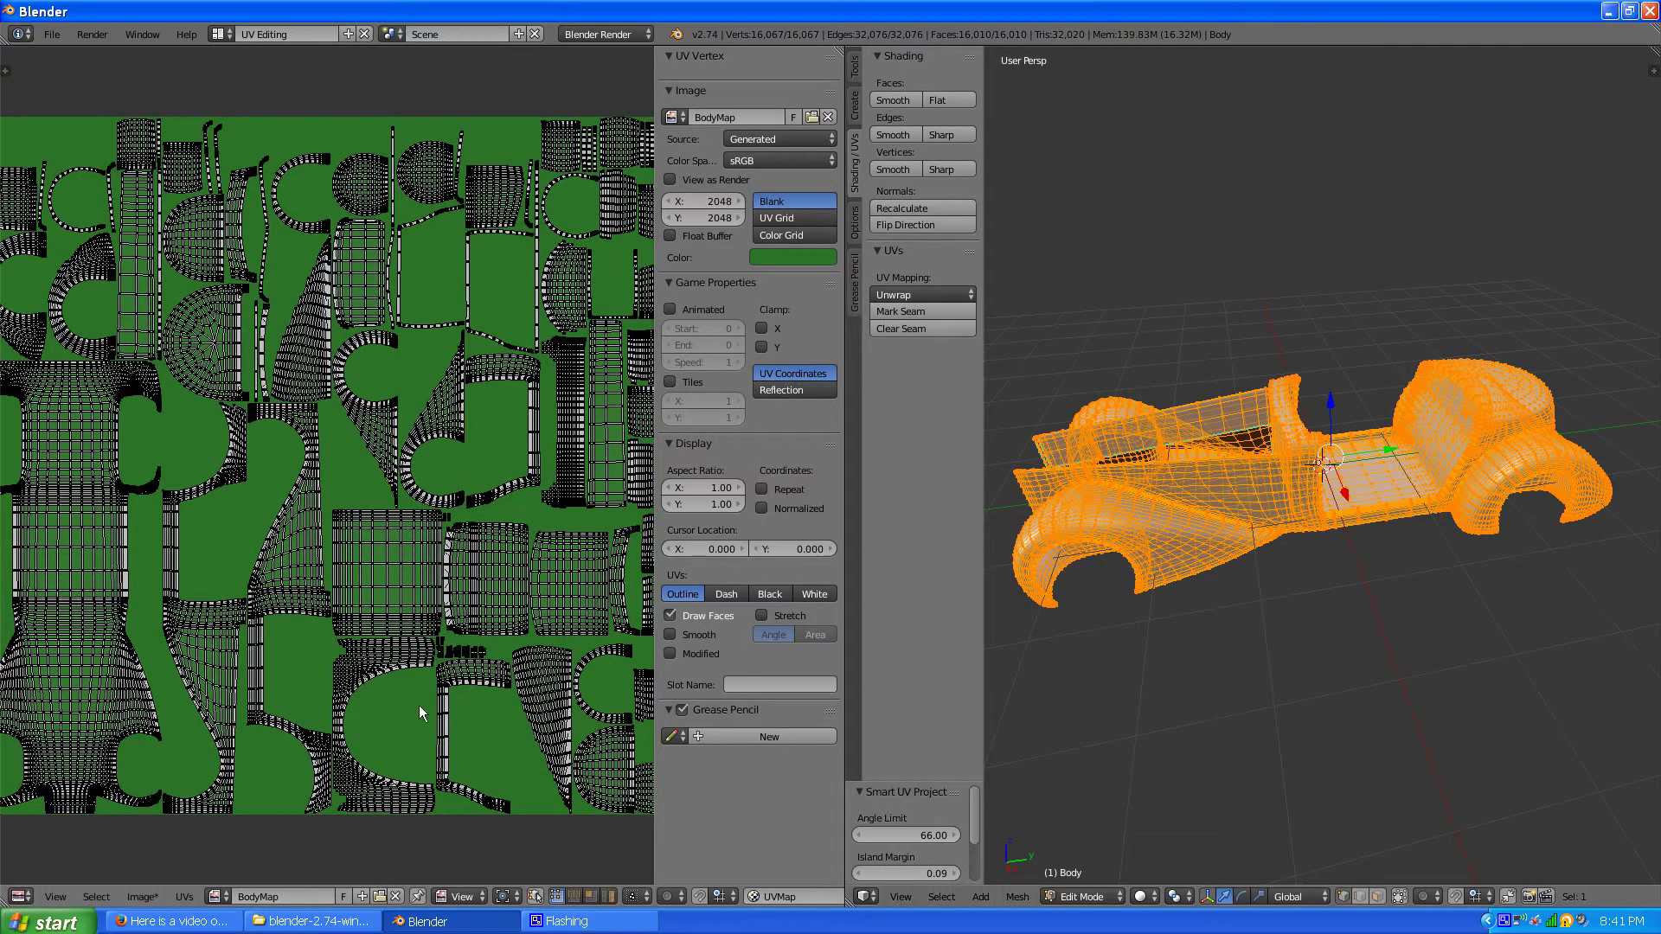
scroll(333, 614, "down", 1)
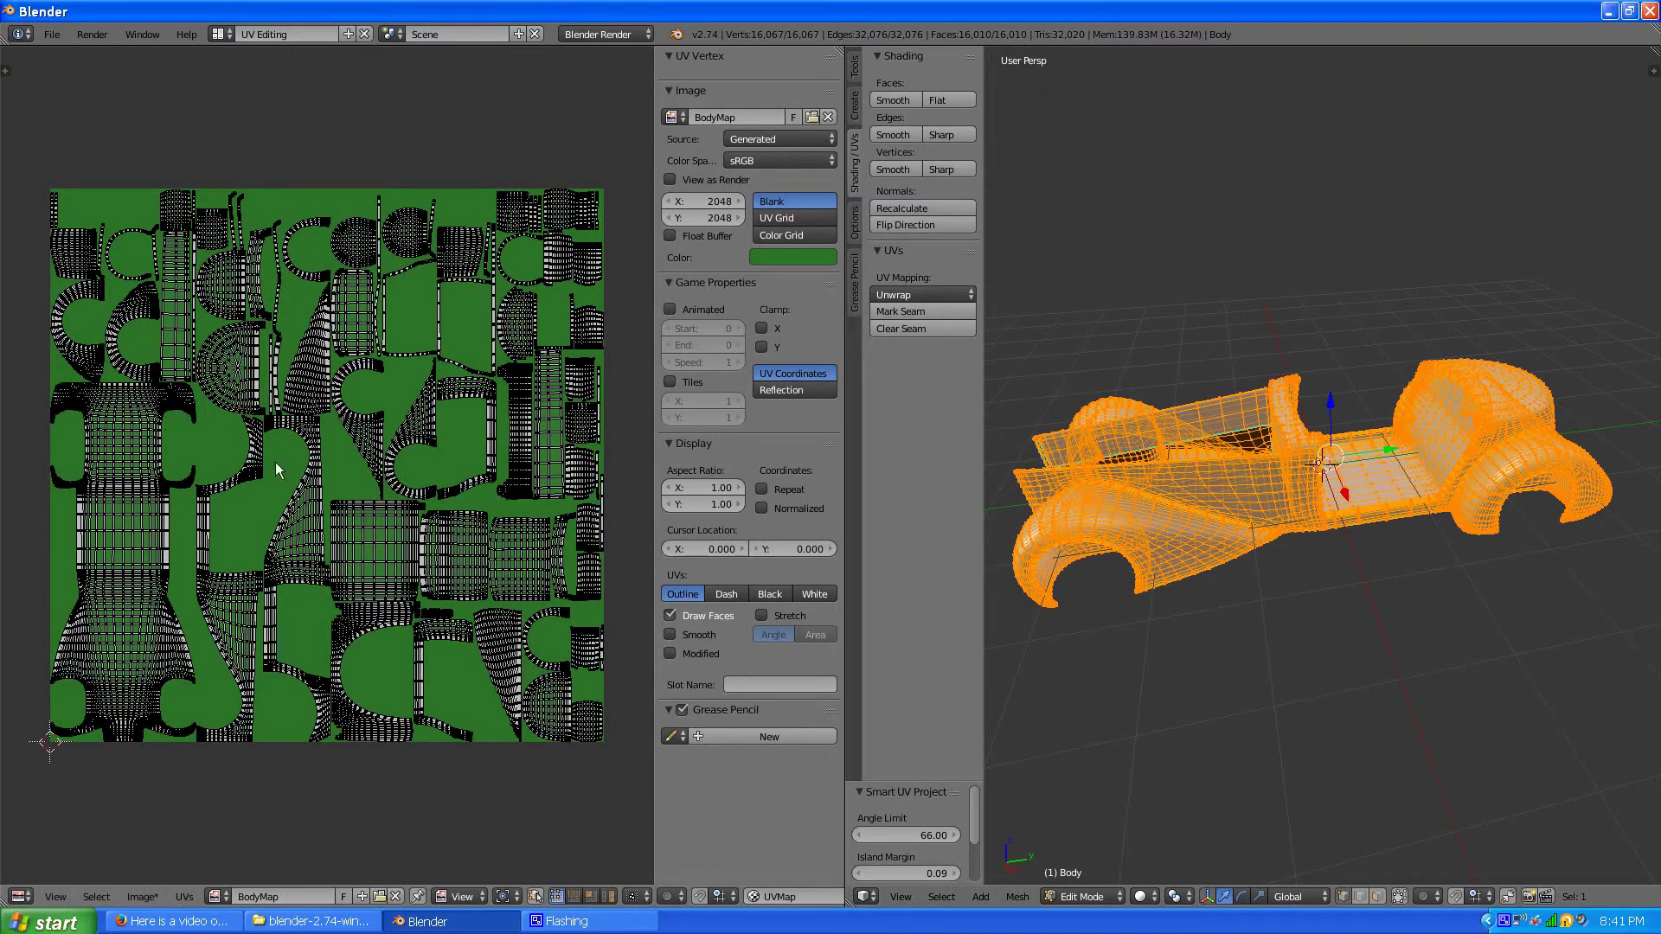
scroll(339, 449, "up", 1)
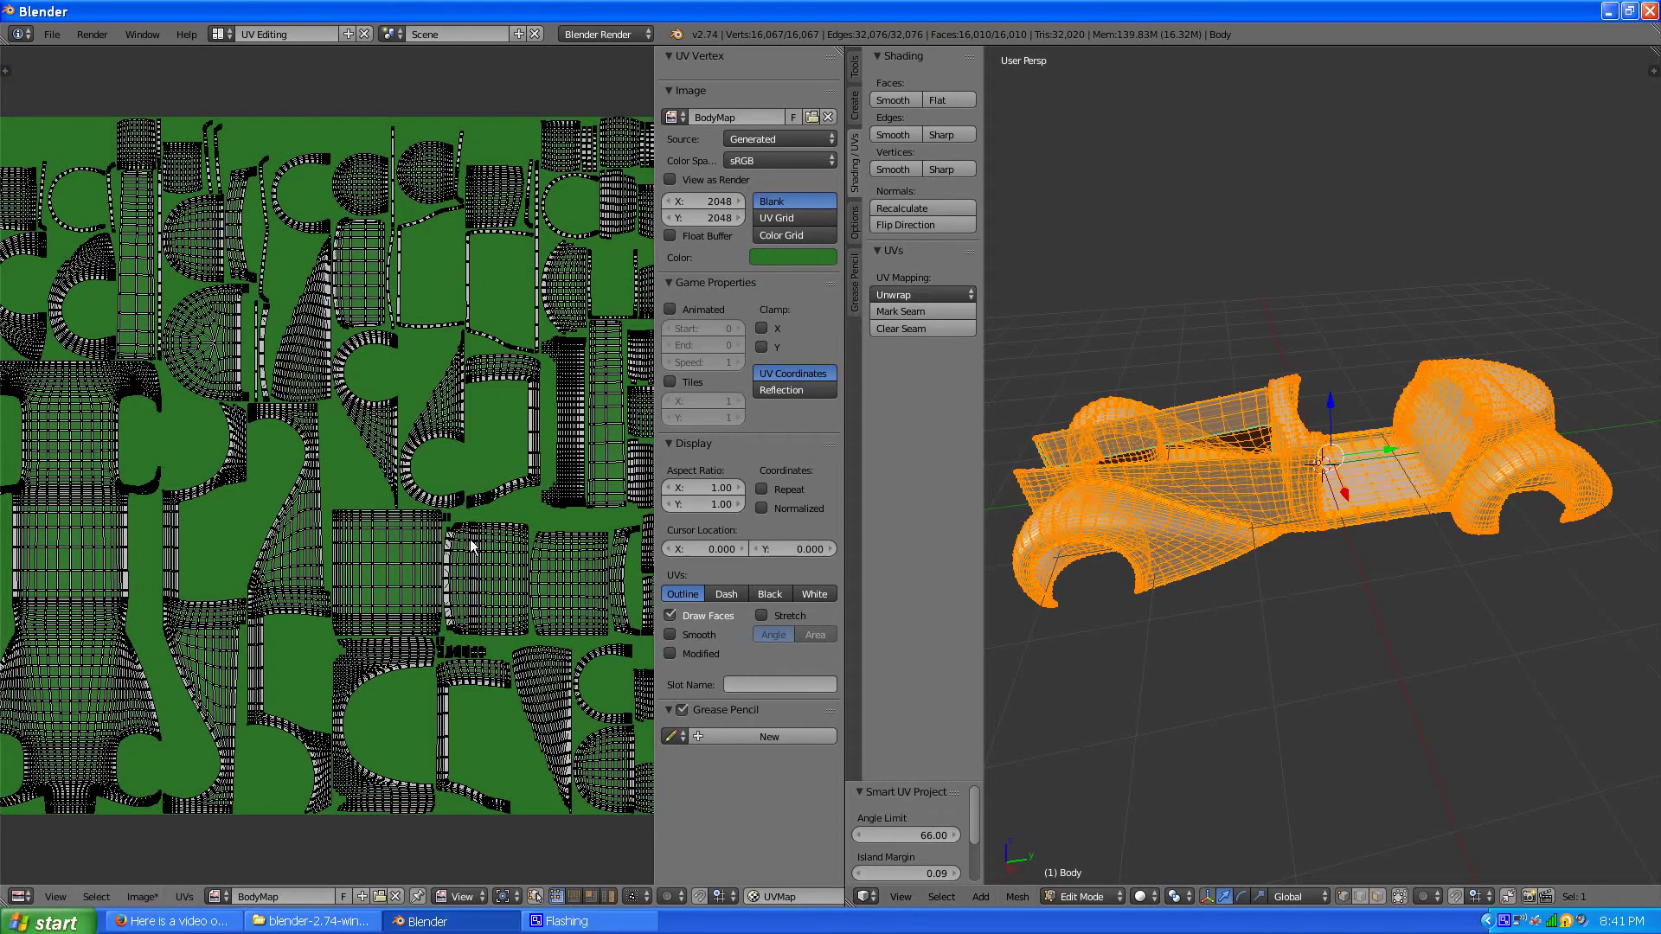
scroll(477, 616, "down", 1)
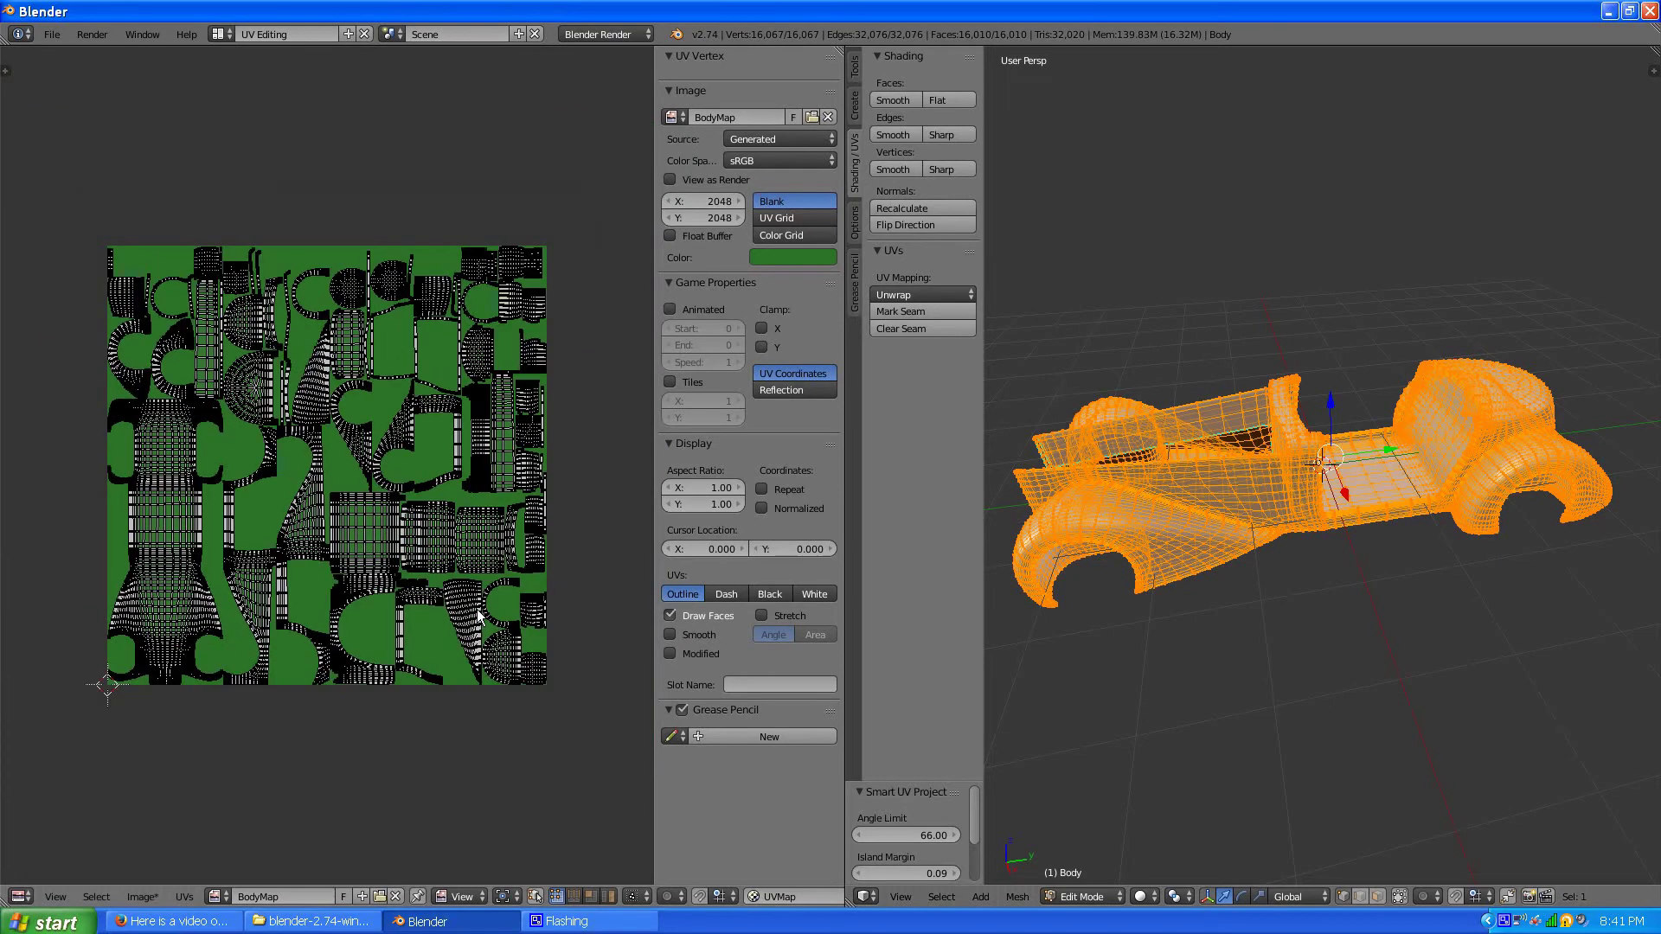
scroll(480, 606, "up", 1)
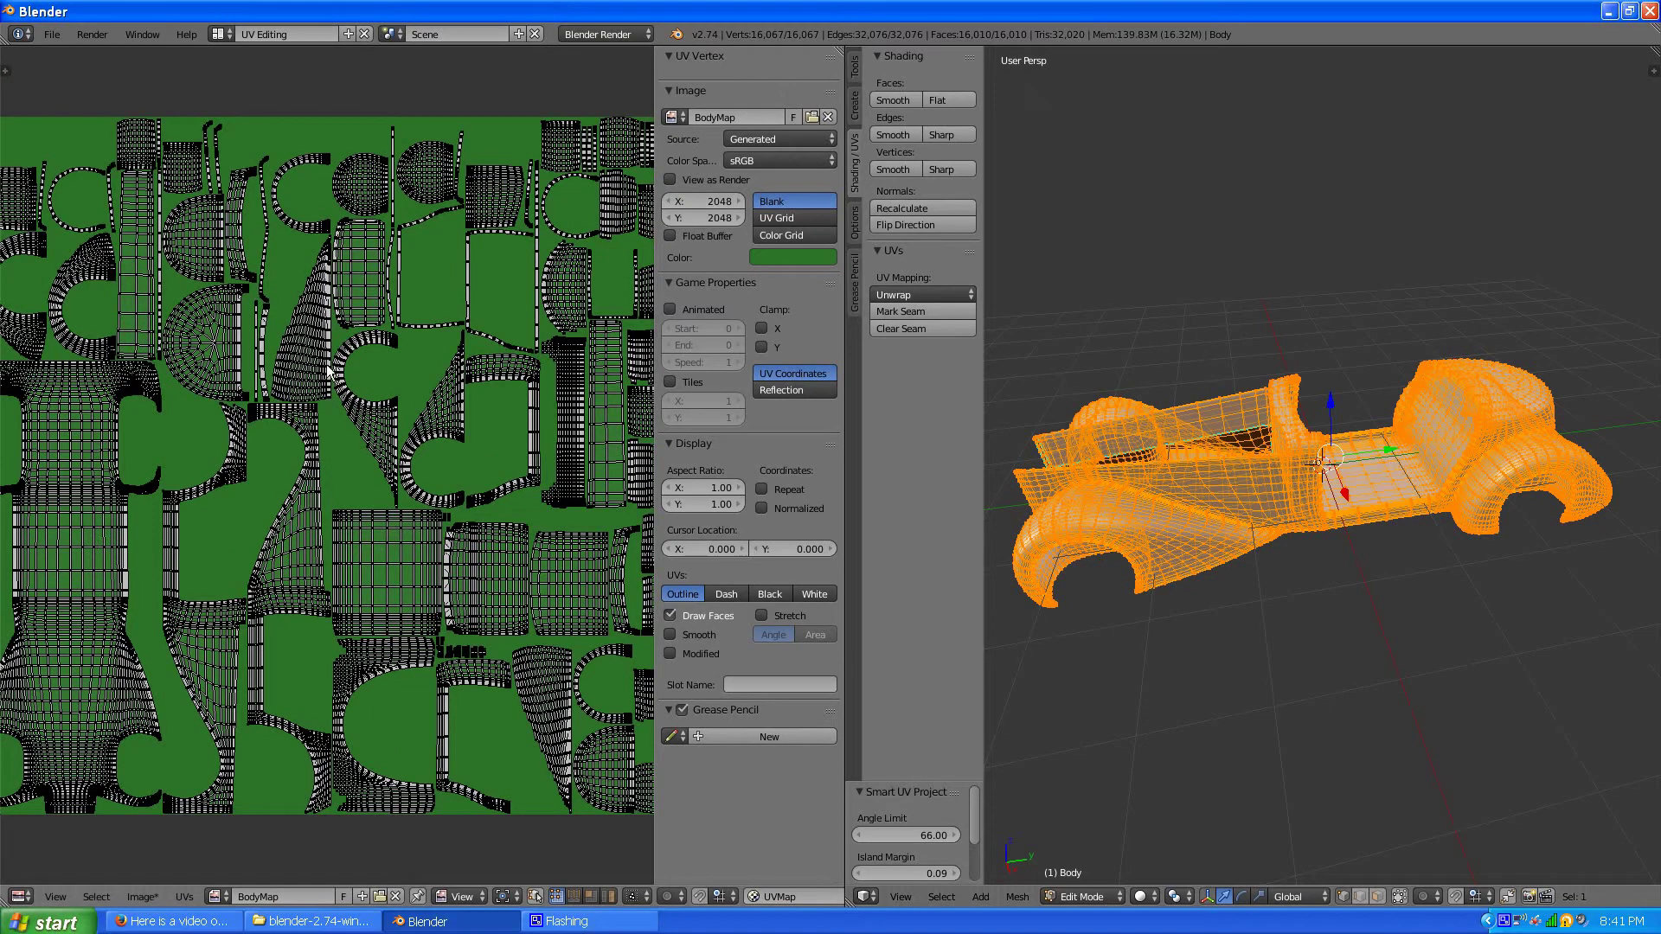
scroll(338, 373, "down", 2)
scroll(406, 426, "up", 1)
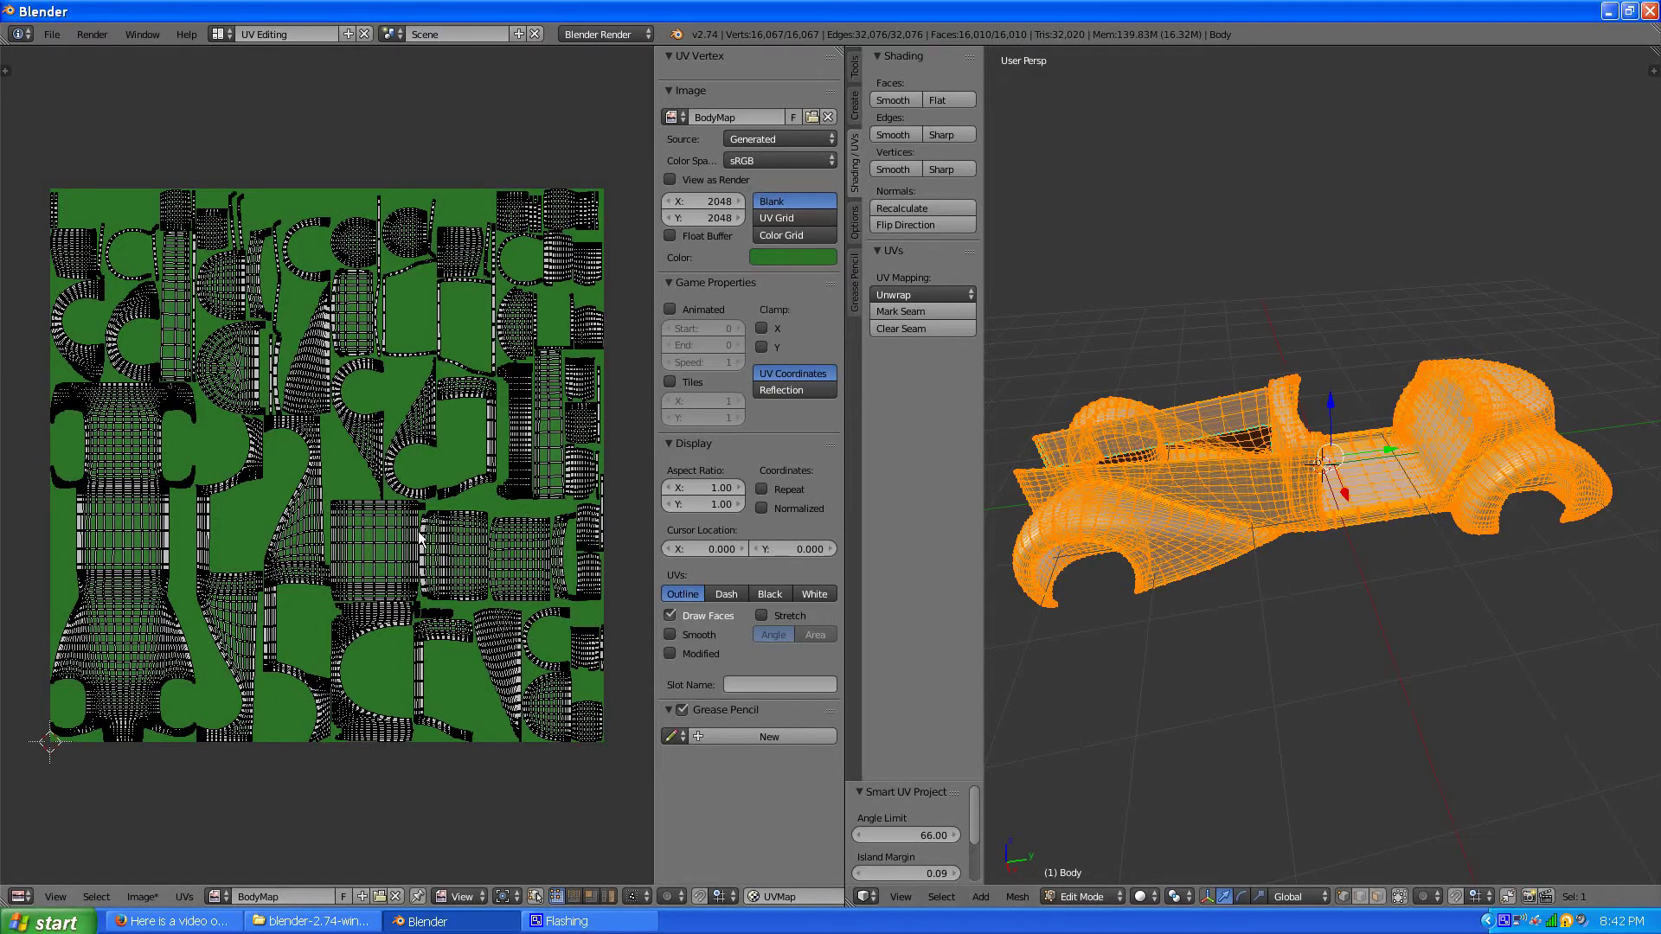
middle_click_drag(1134, 611, 1160, 579)
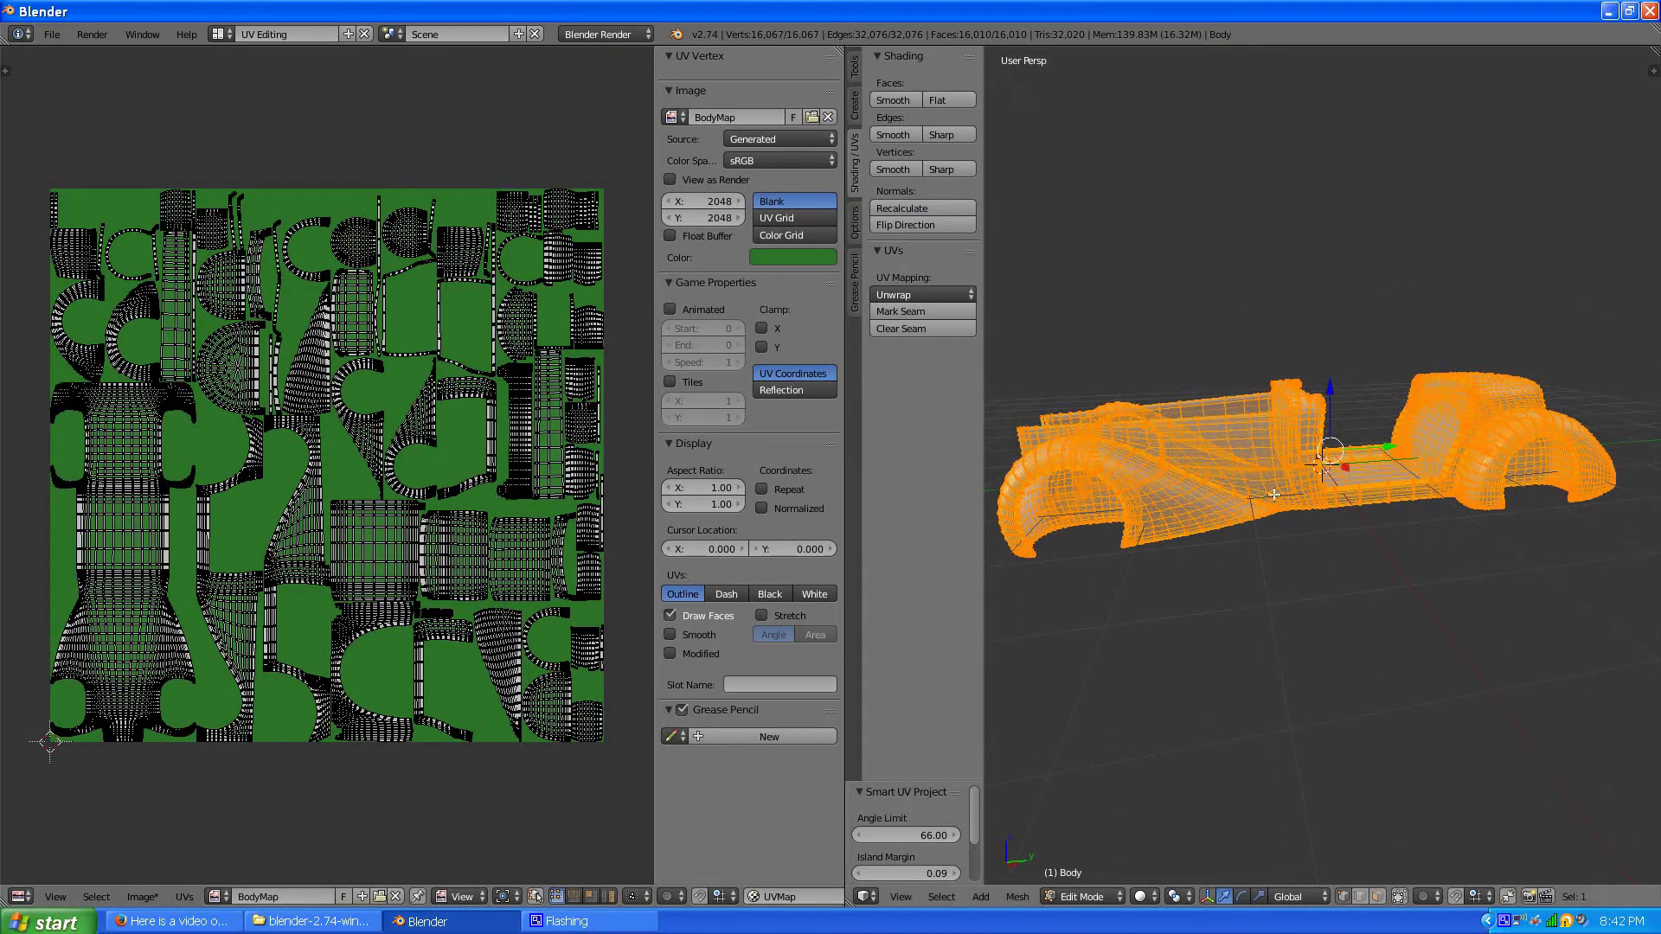
middle_click_drag(1097, 652, 1098, 637)
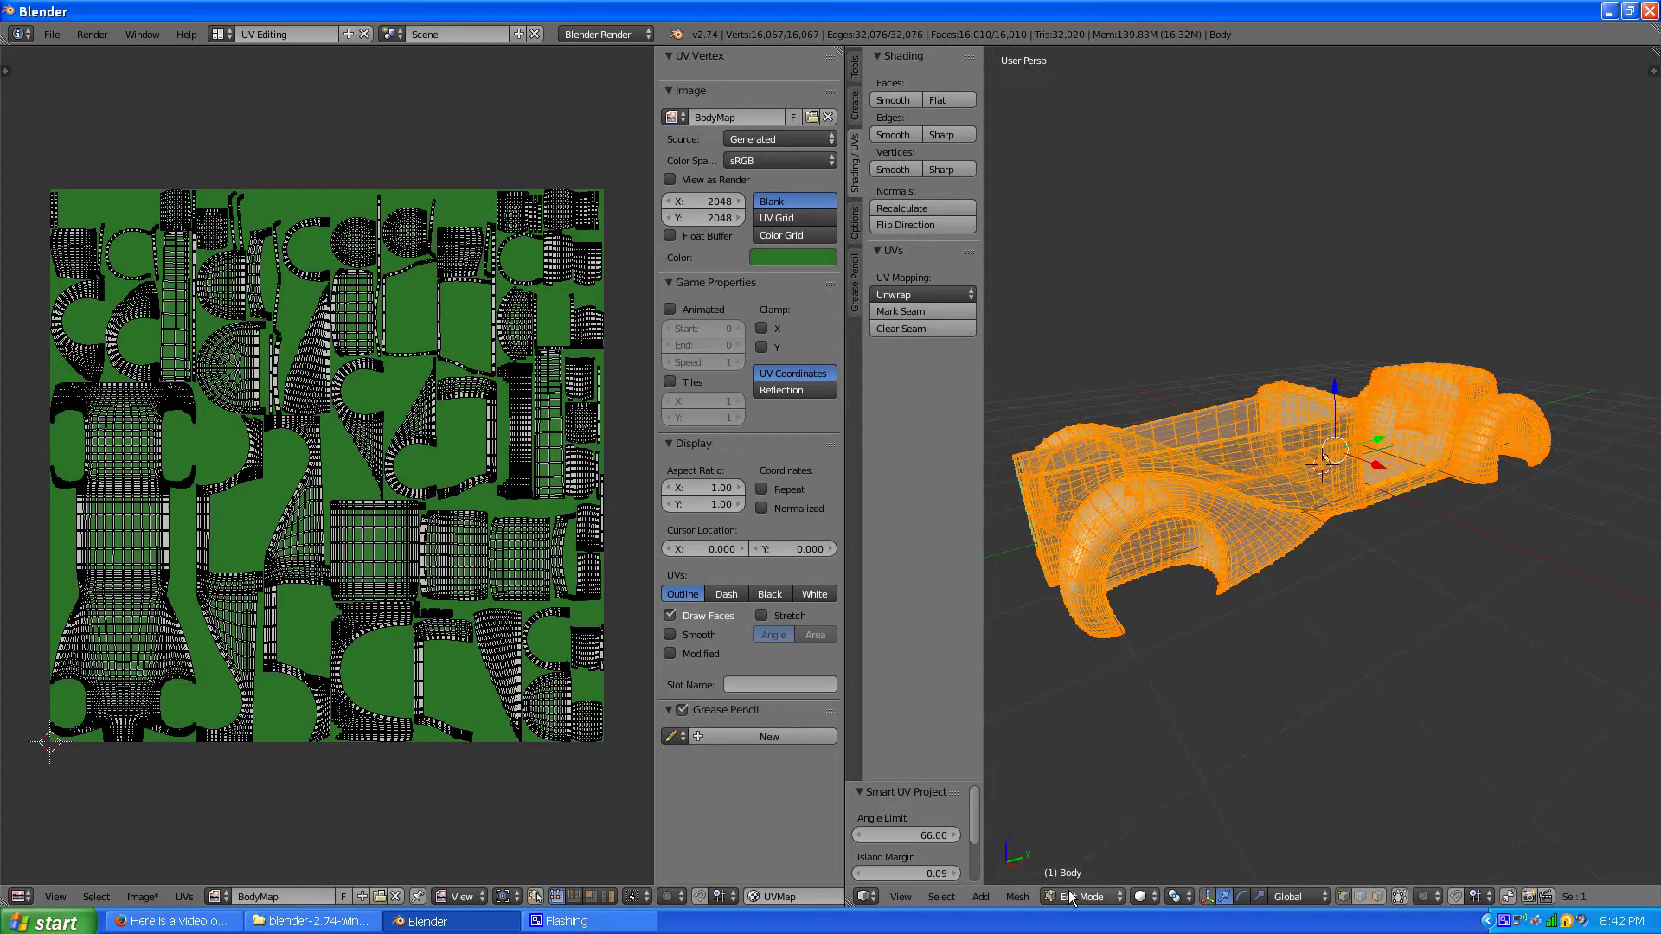
Return to the Default screen layout and switch the car body to Object Mode.
left_click(219, 35)
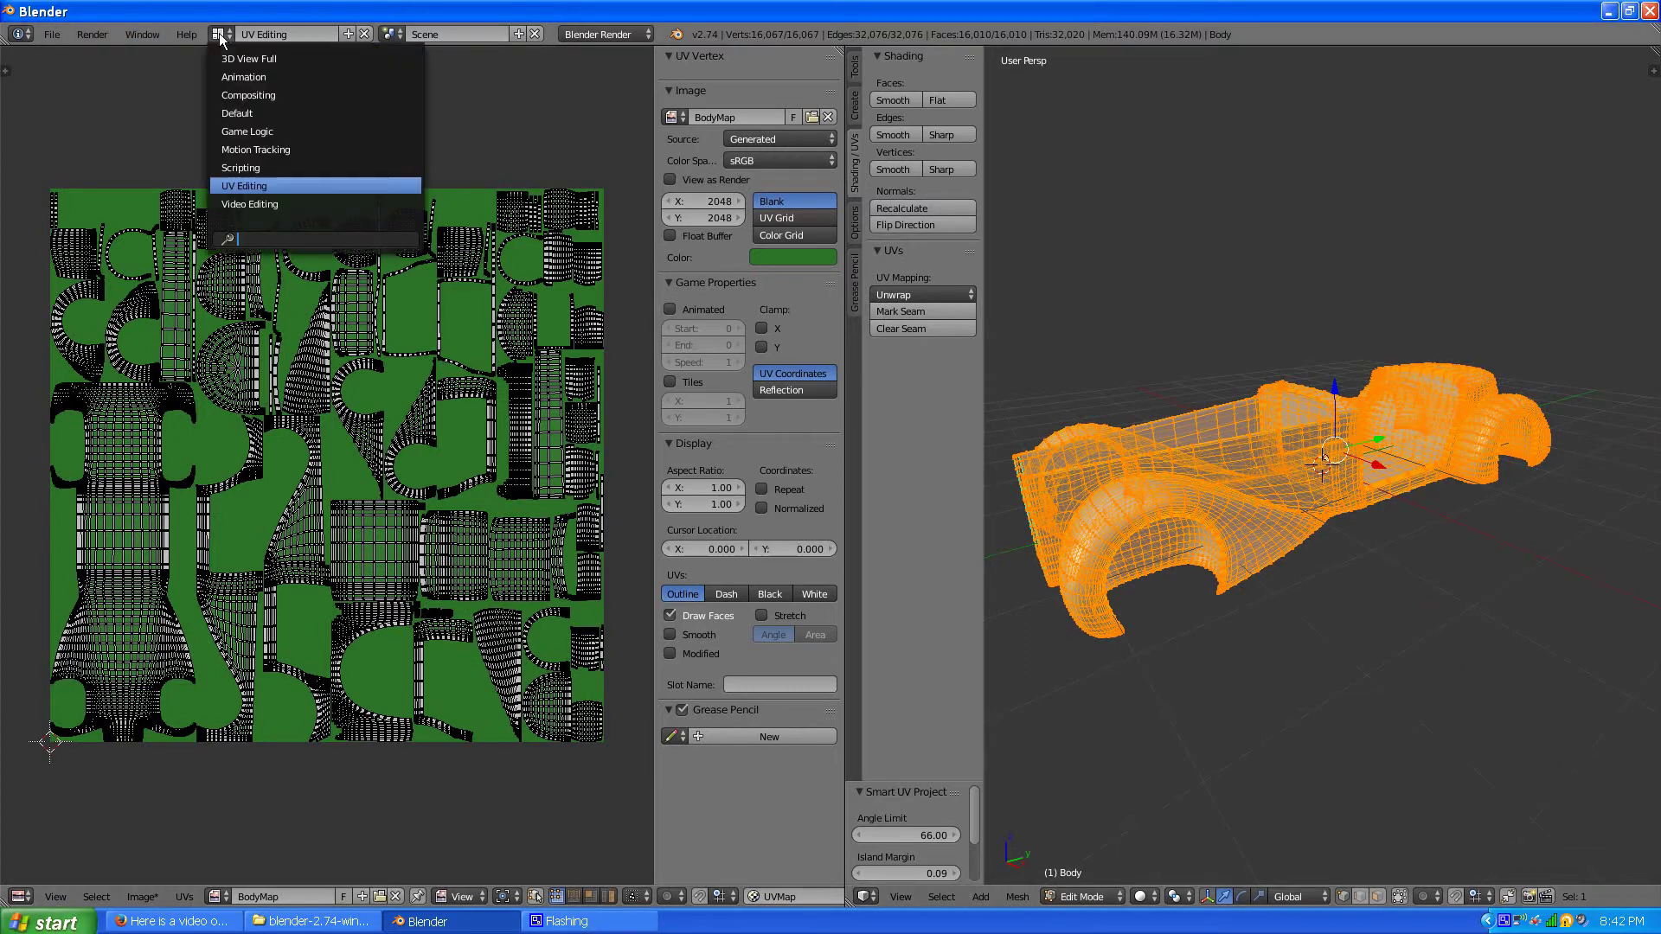
left_click(246, 112)
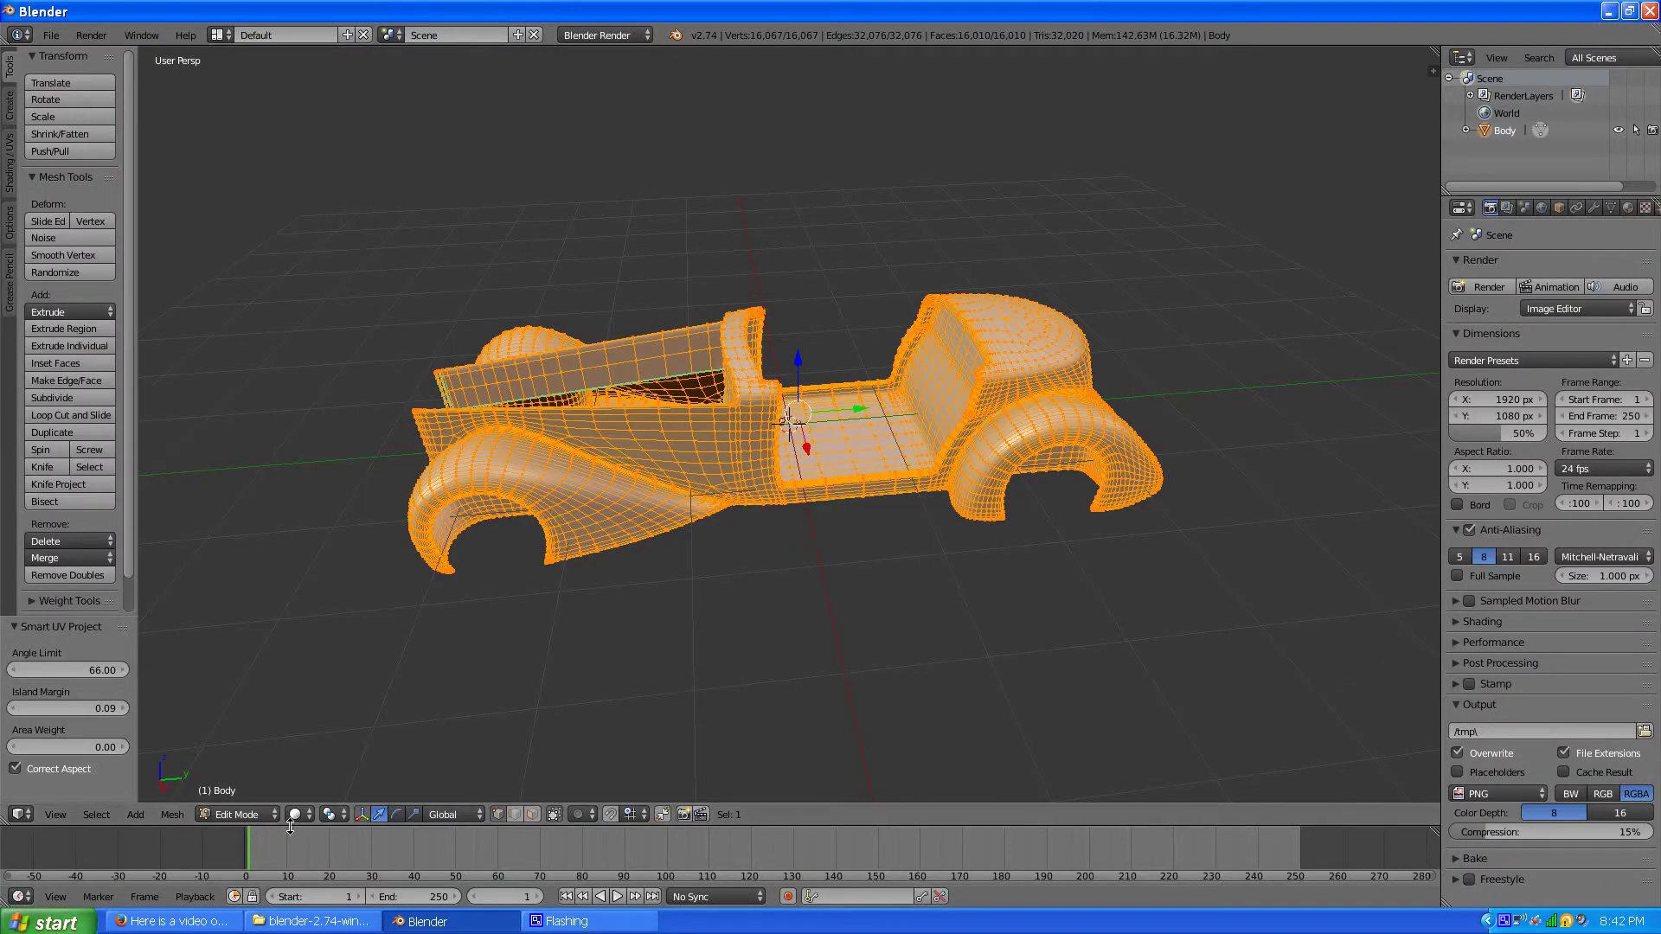
left_click(239, 814)
left_click(246, 794)
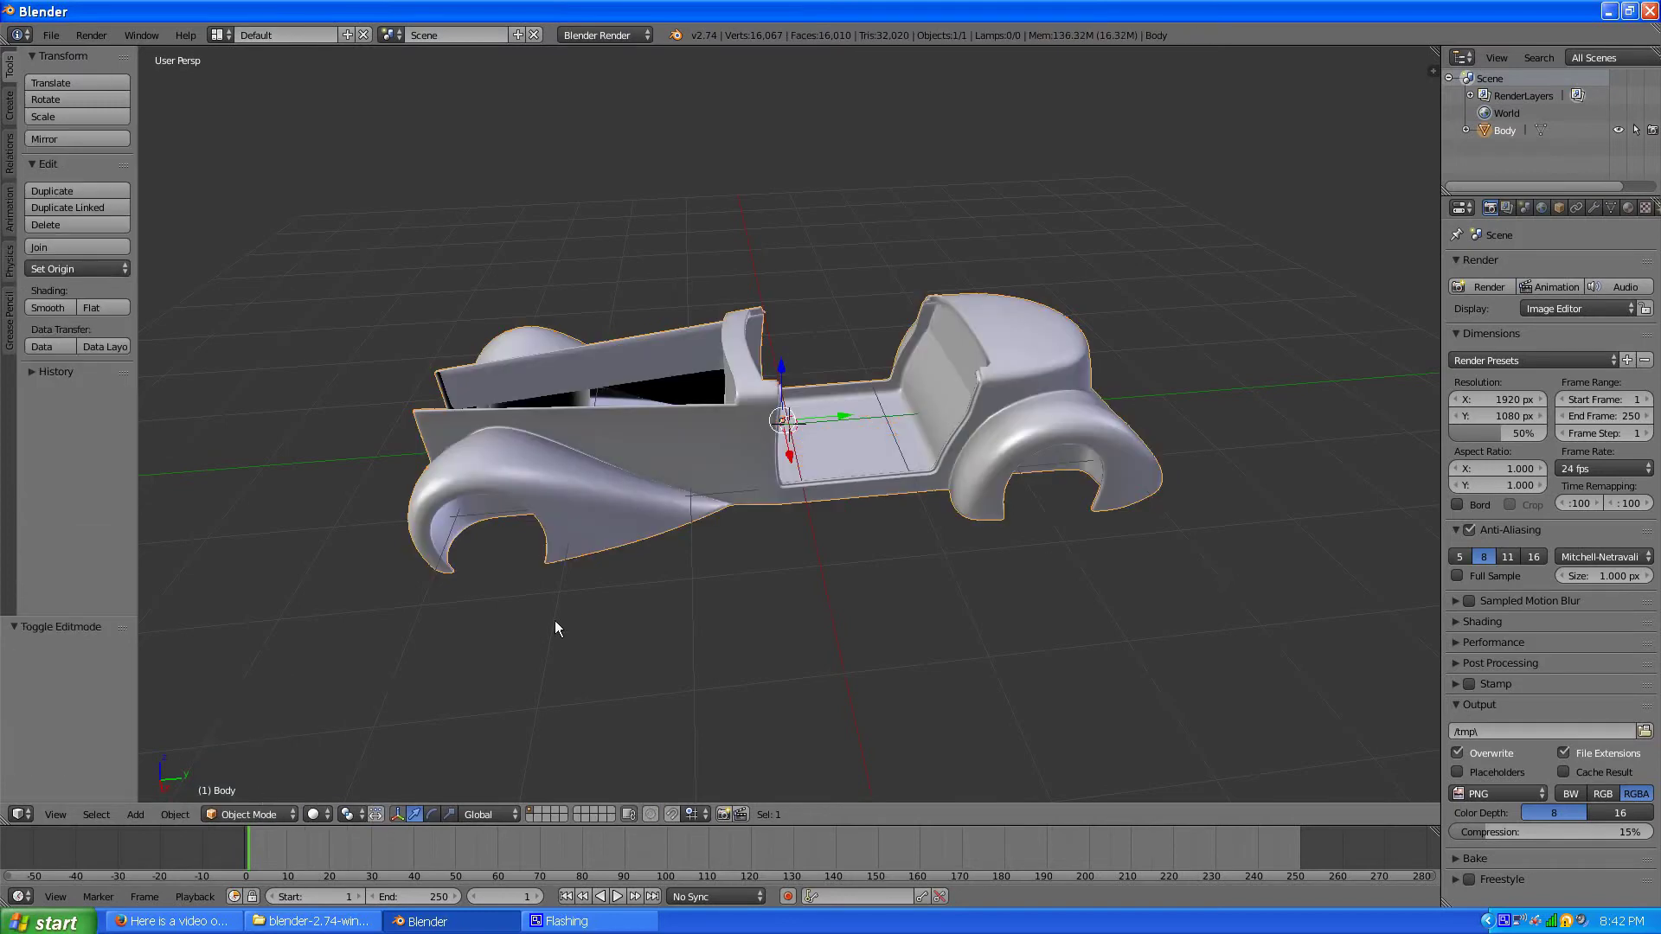
Add a new image texture to the car body's default2 material and assign the BodyMap image to it.
left_click(1645, 208)
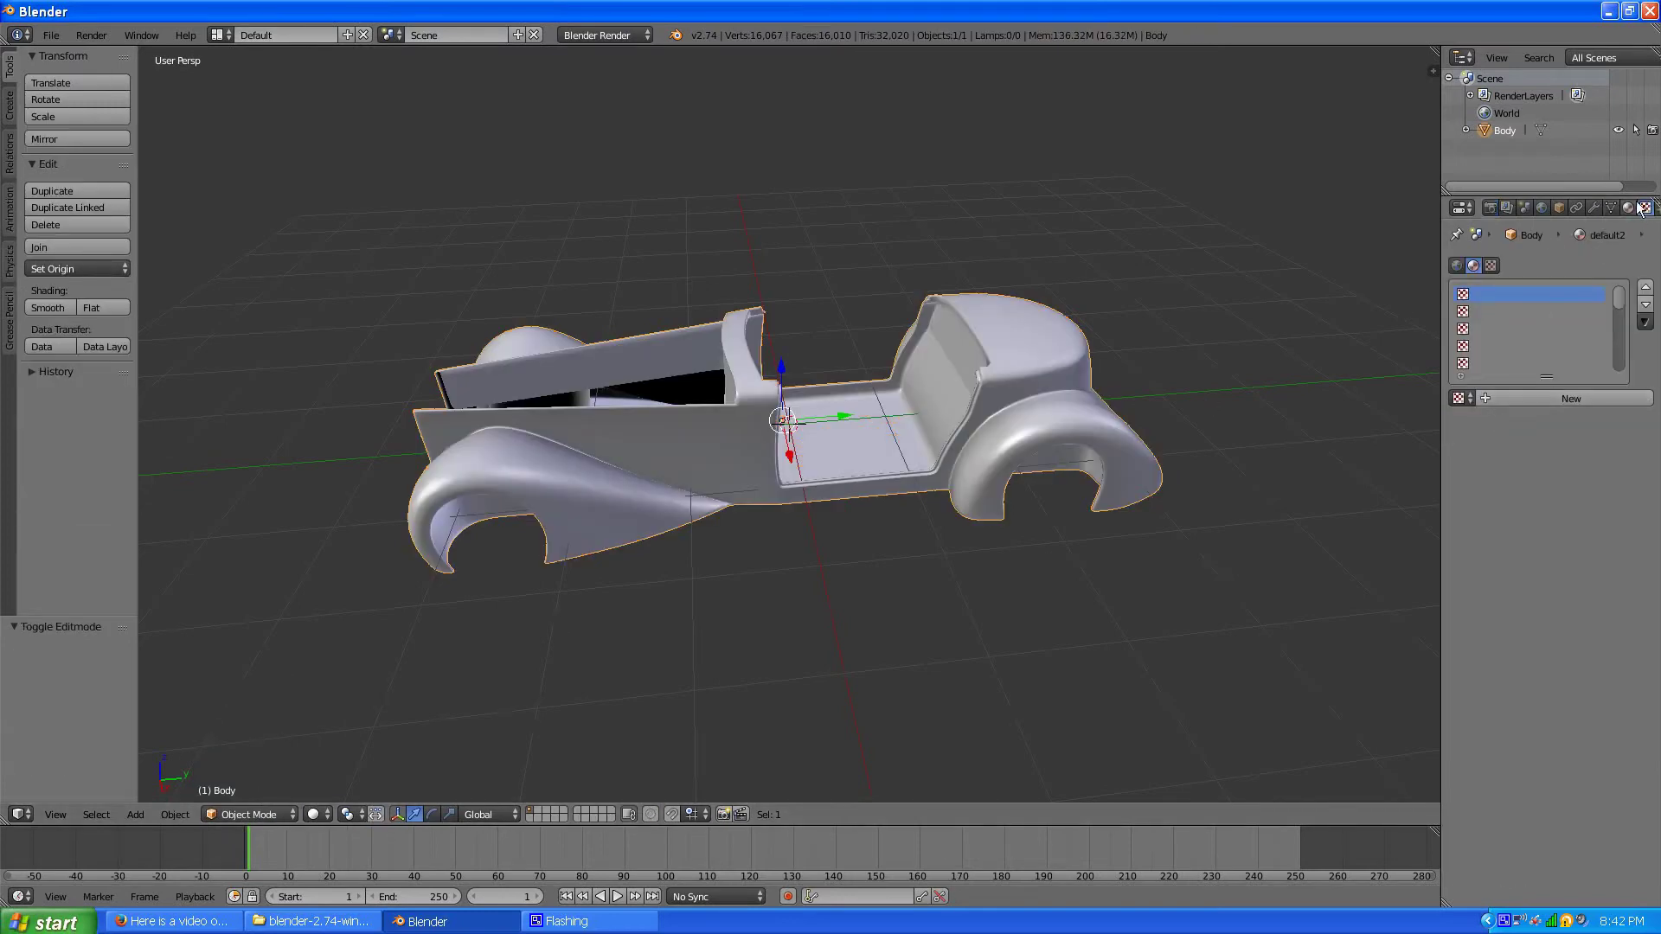
left_click(1627, 208)
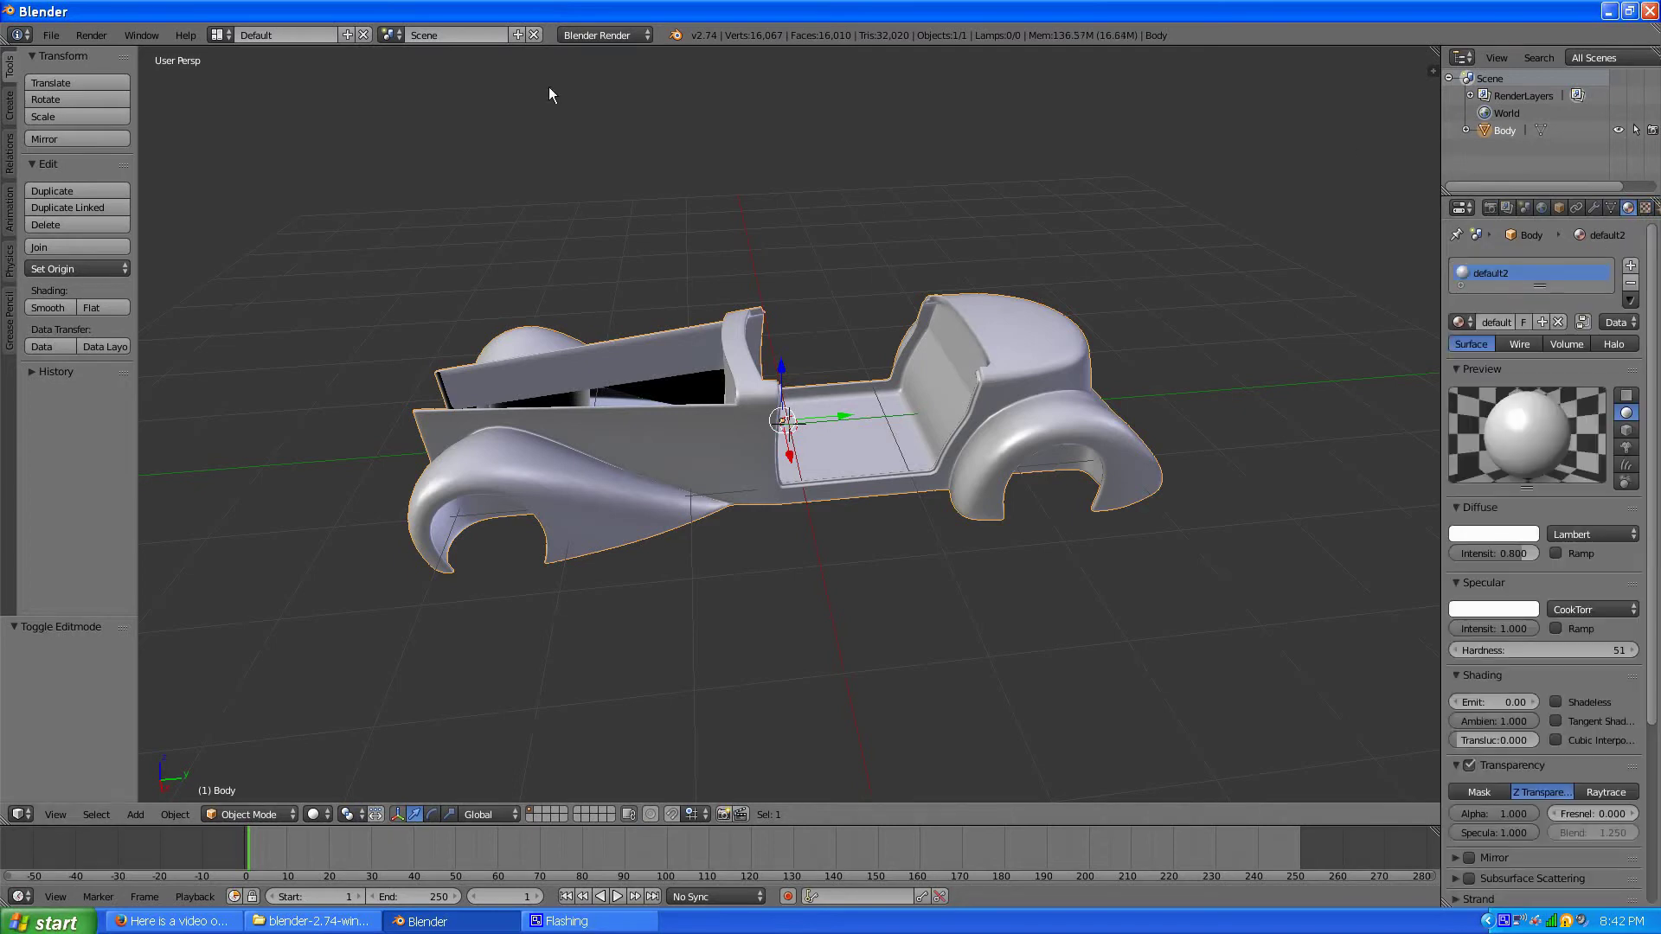
left_click(1645, 208)
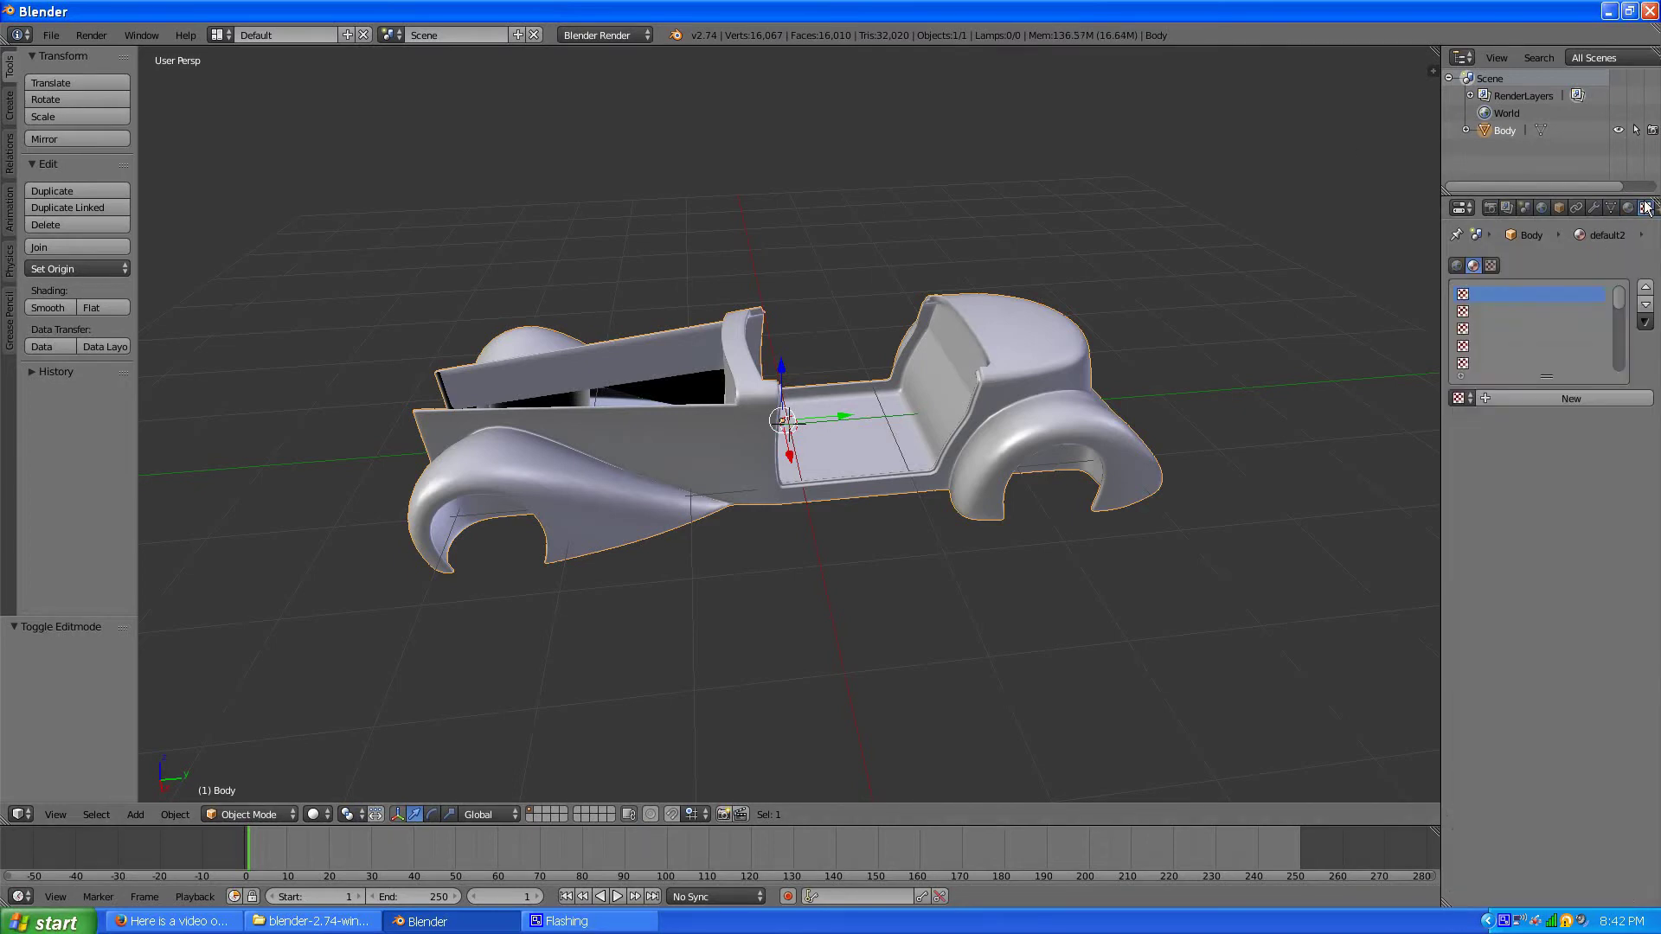
left_click(1515, 399)
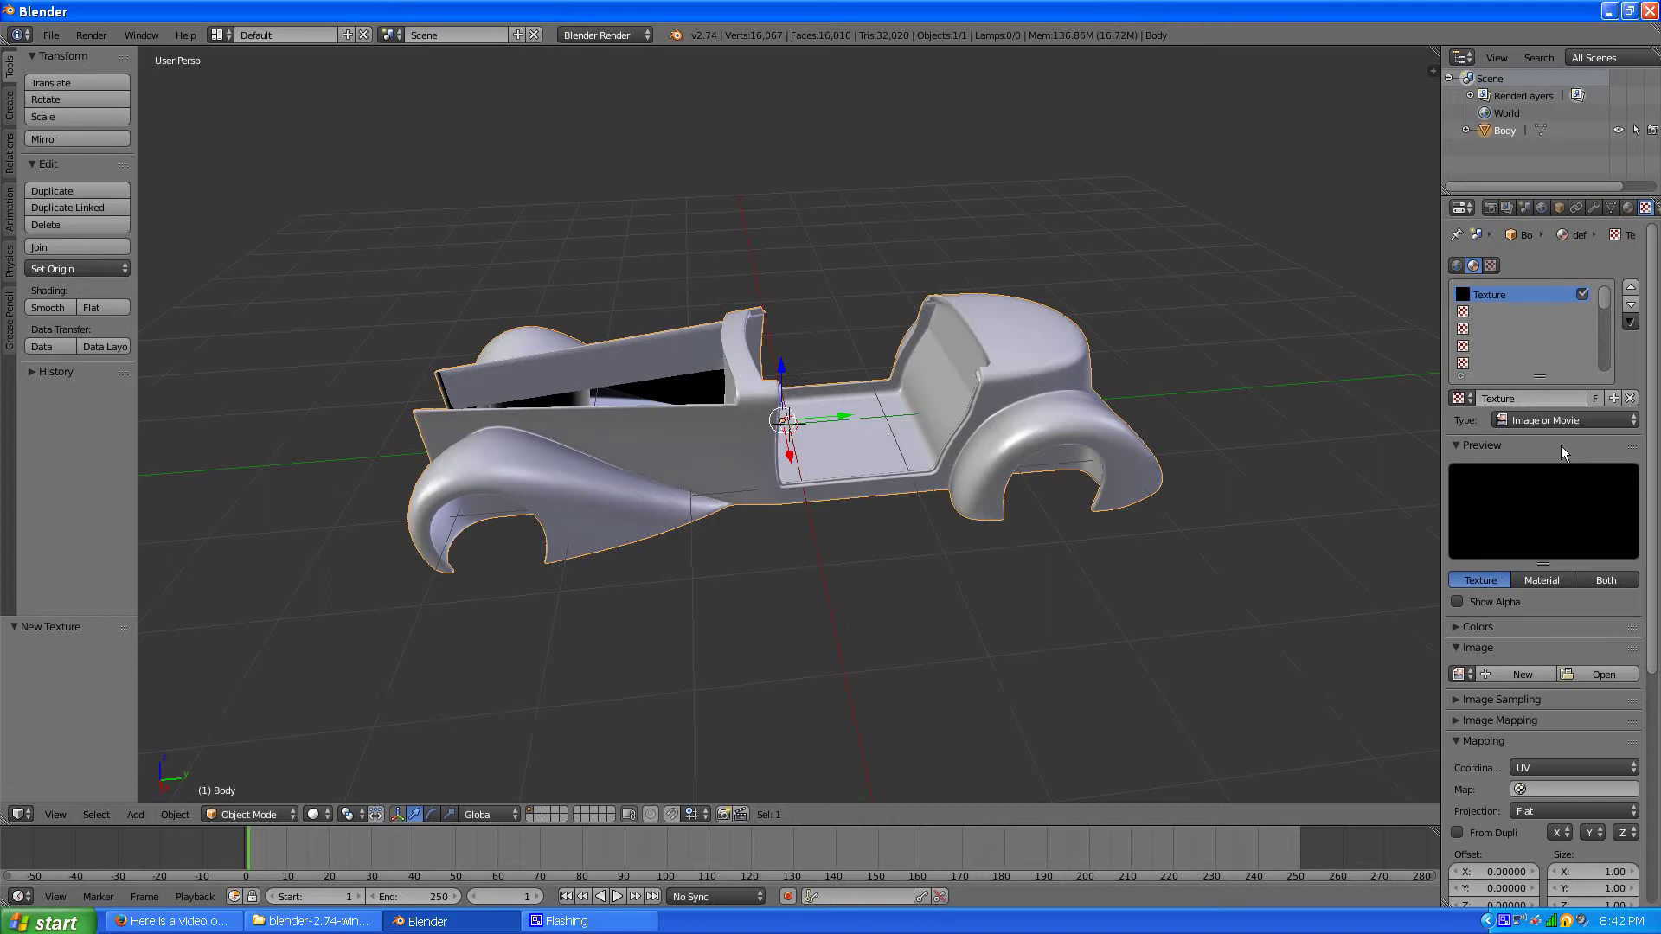
left_click(1459, 674)
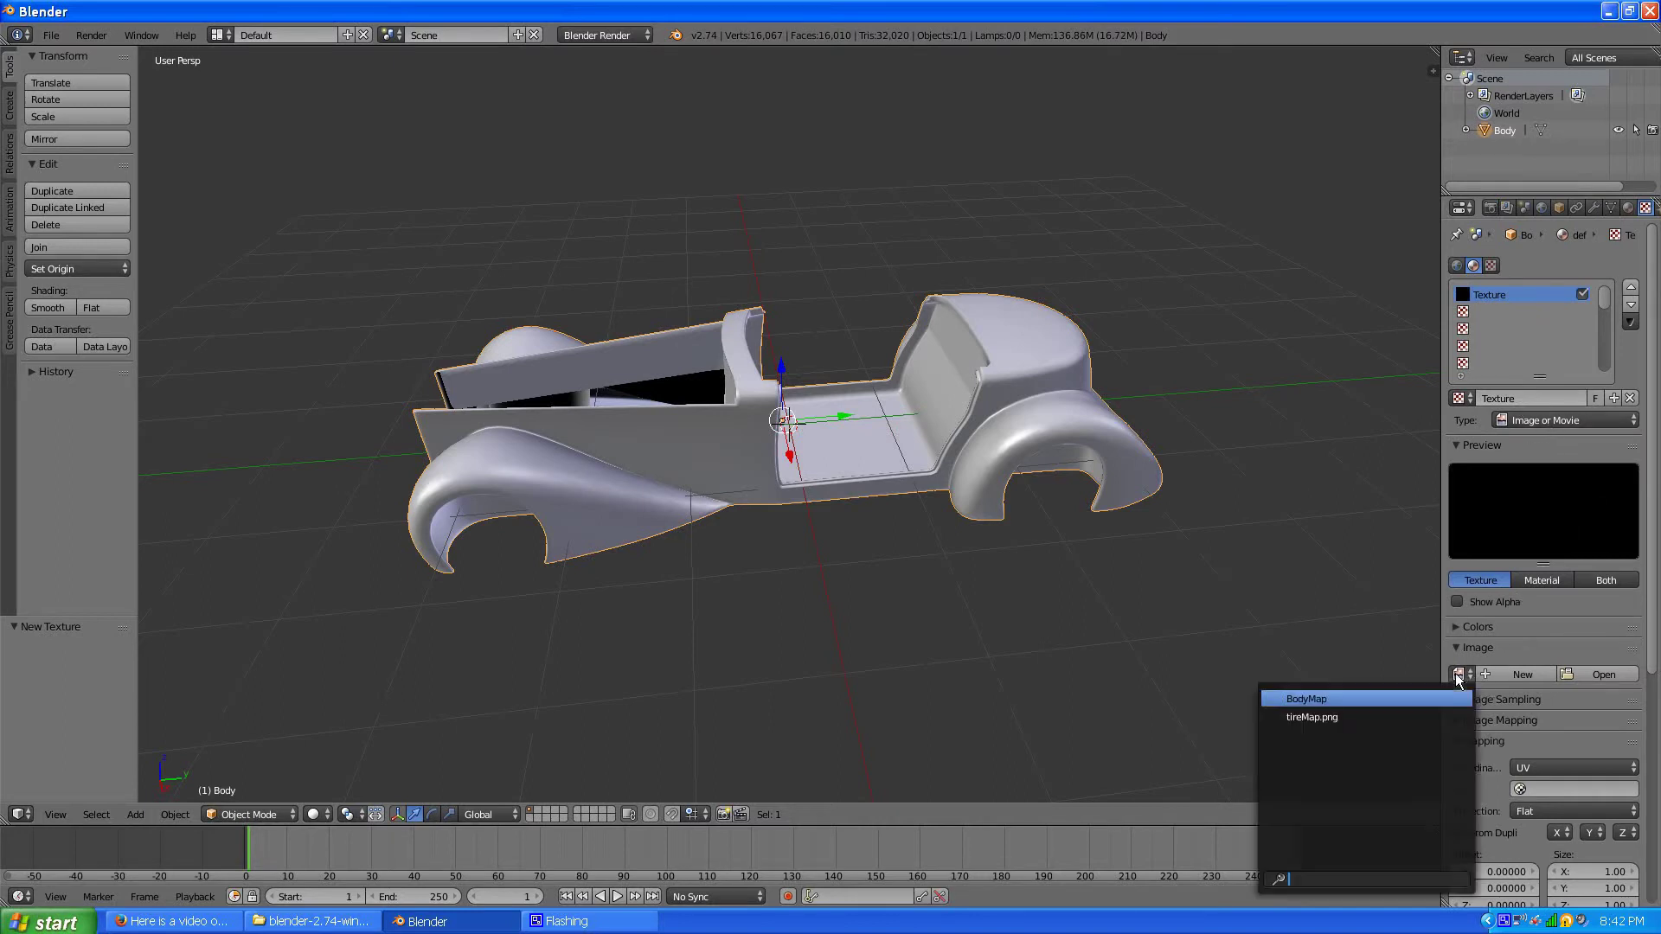
left_click(1306, 699)
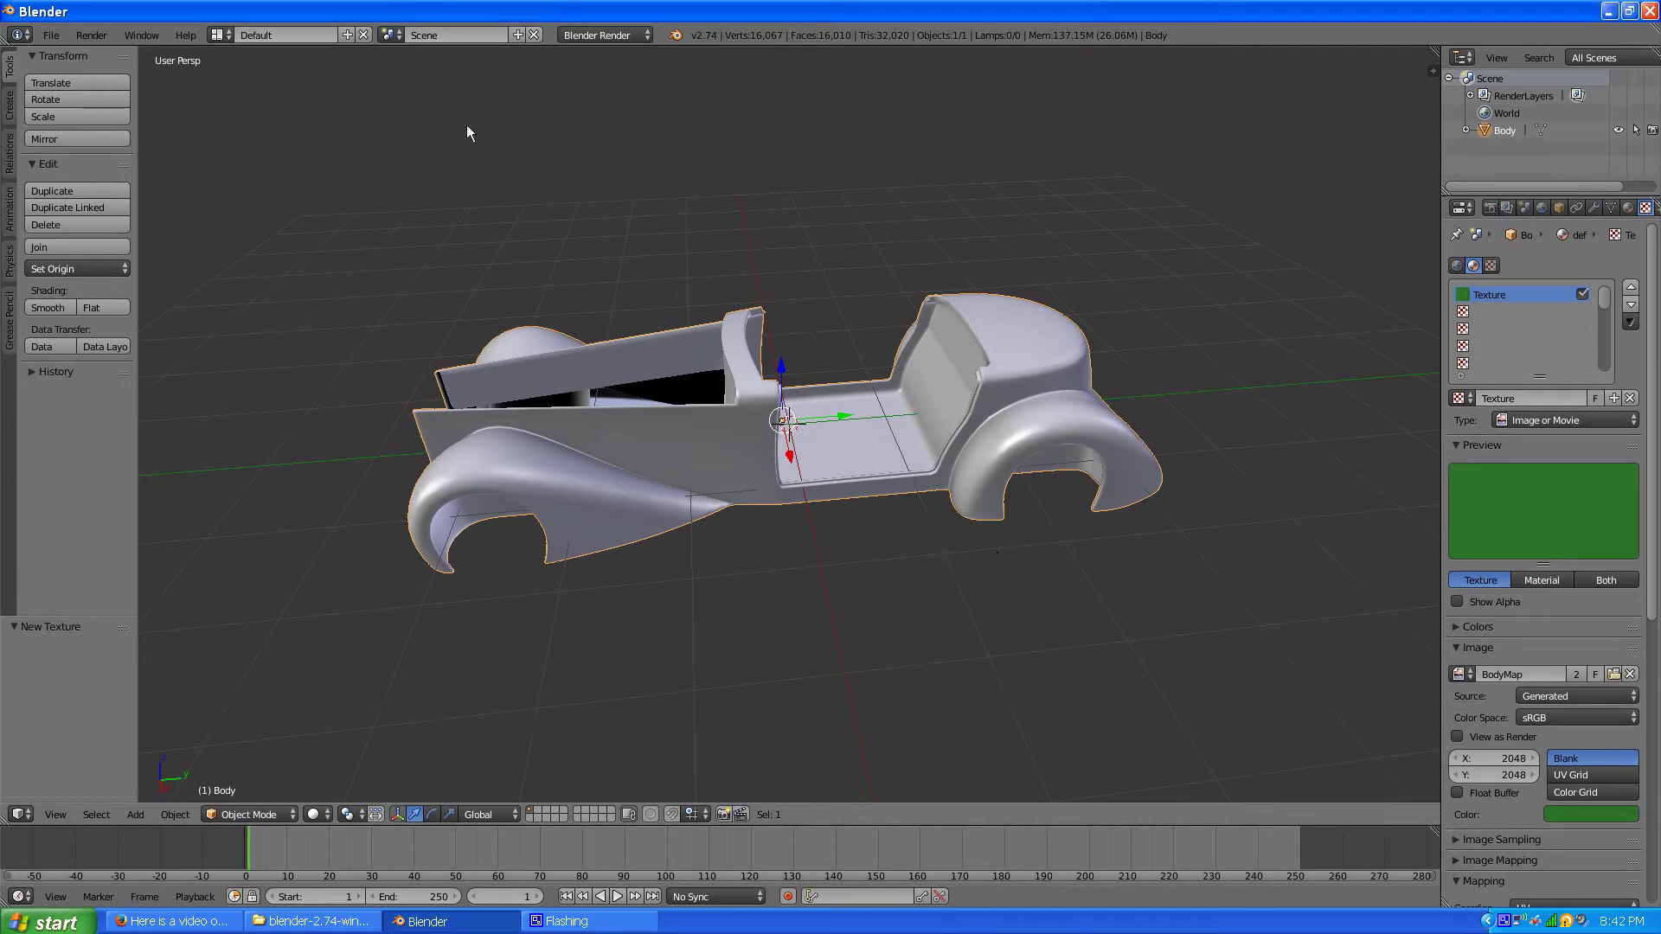
Display the car body with Texture viewport shading and expand the 3D view's Shading options.
left_click(316, 815)
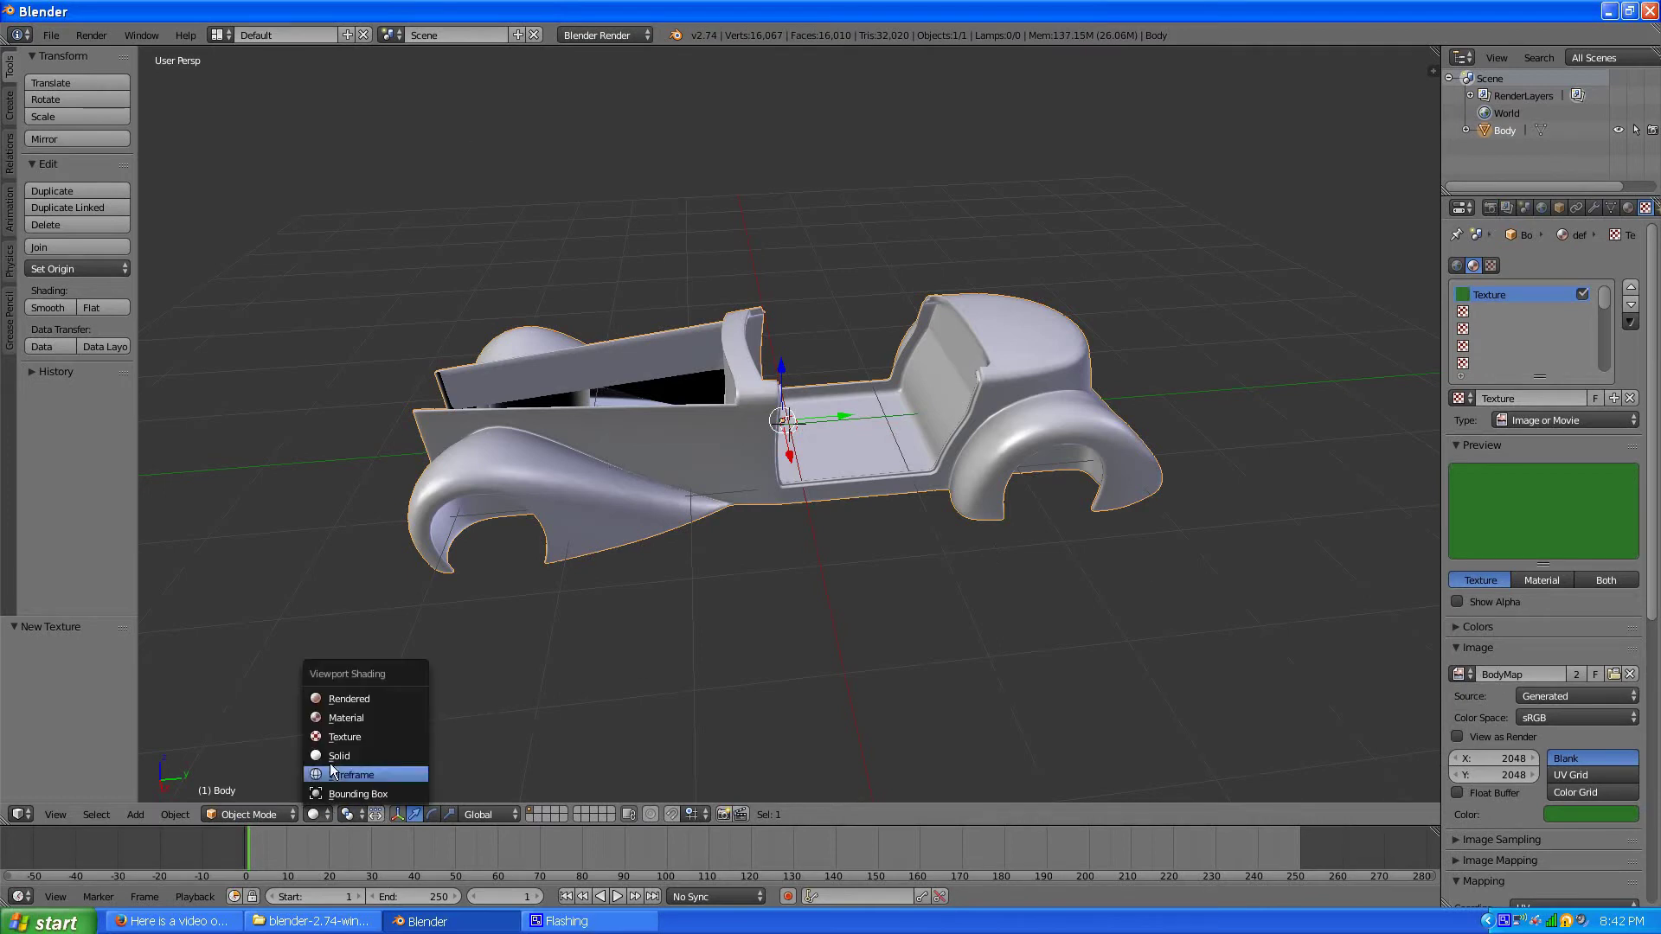
left_click(337, 738)
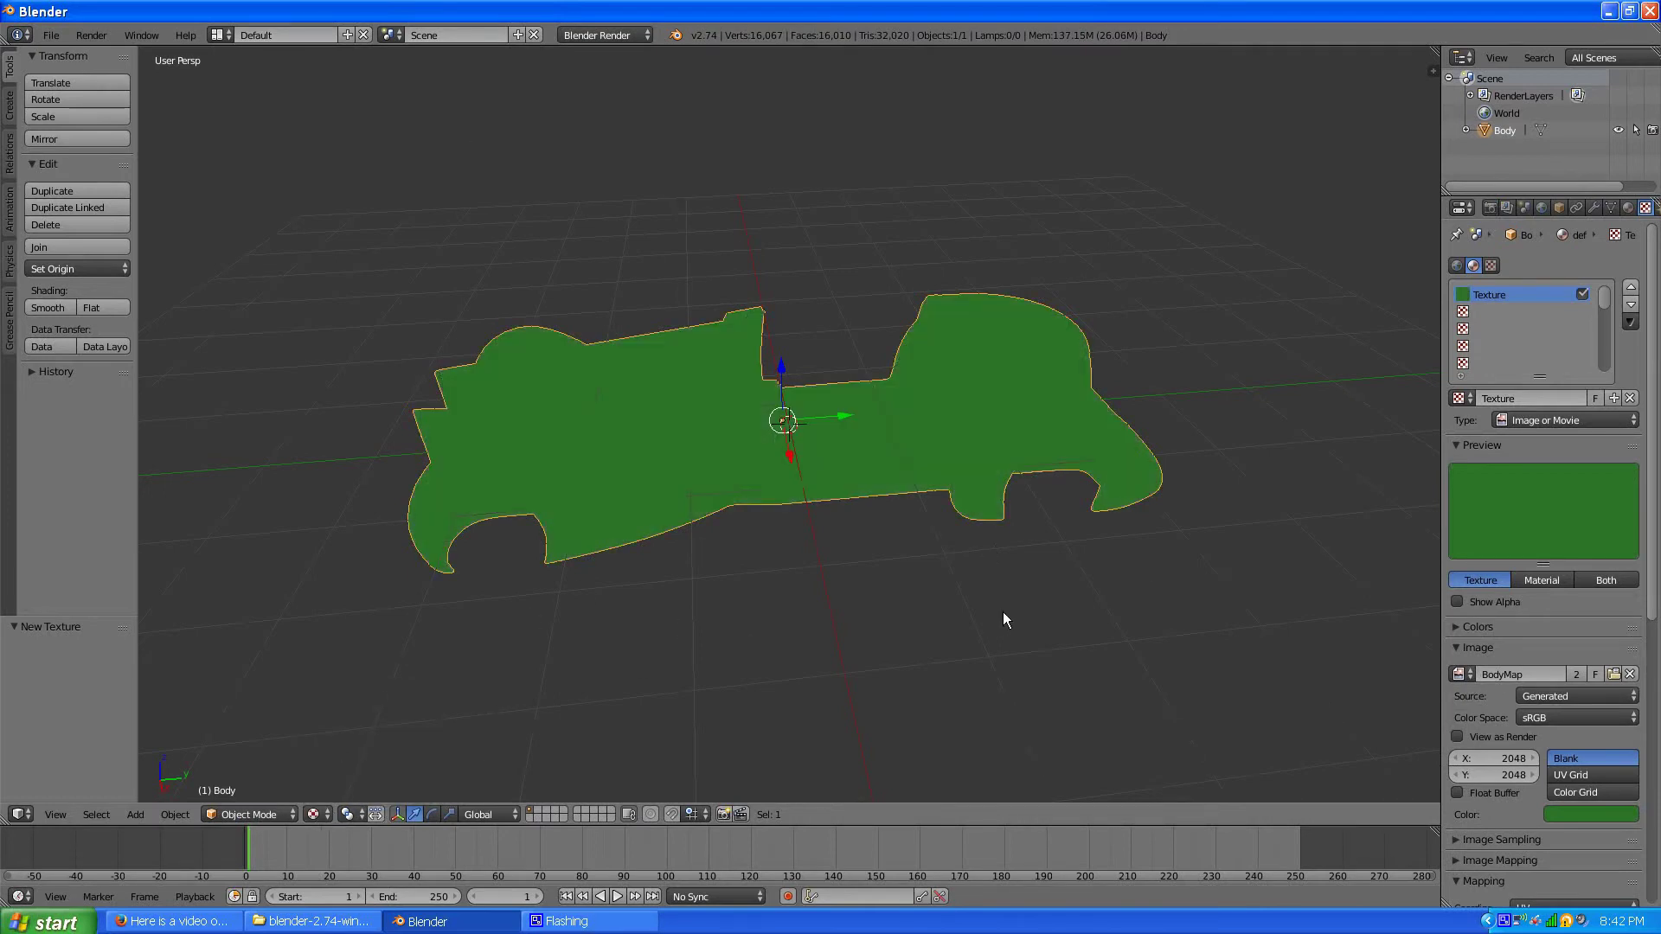
key("n")
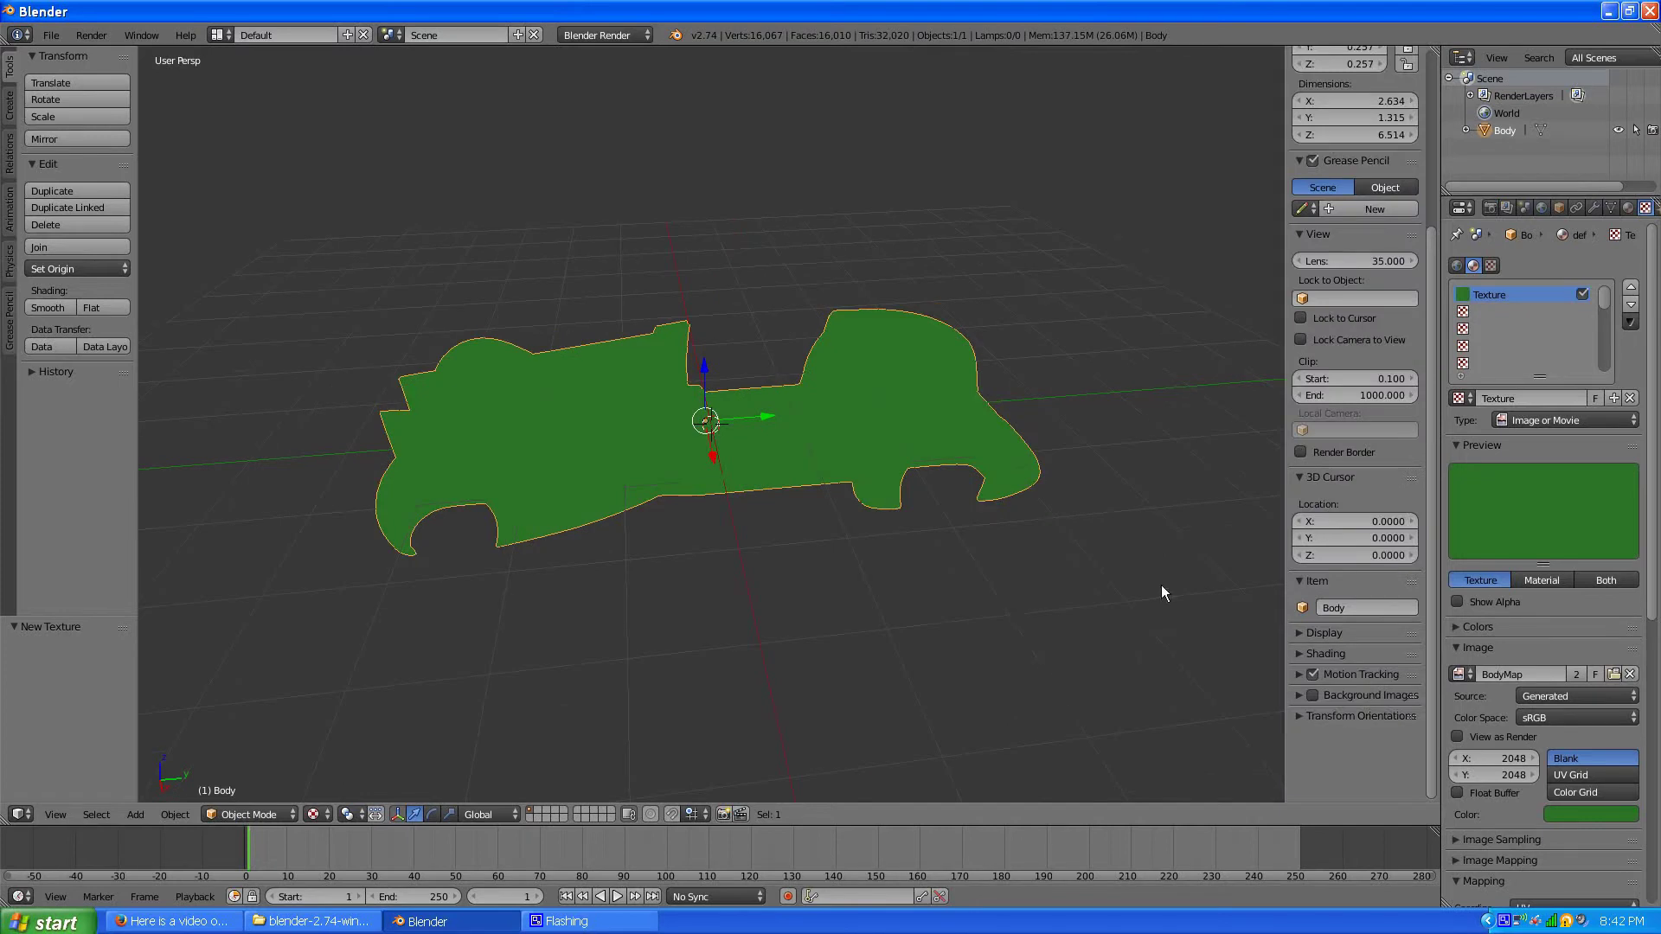
left_click(1303, 656)
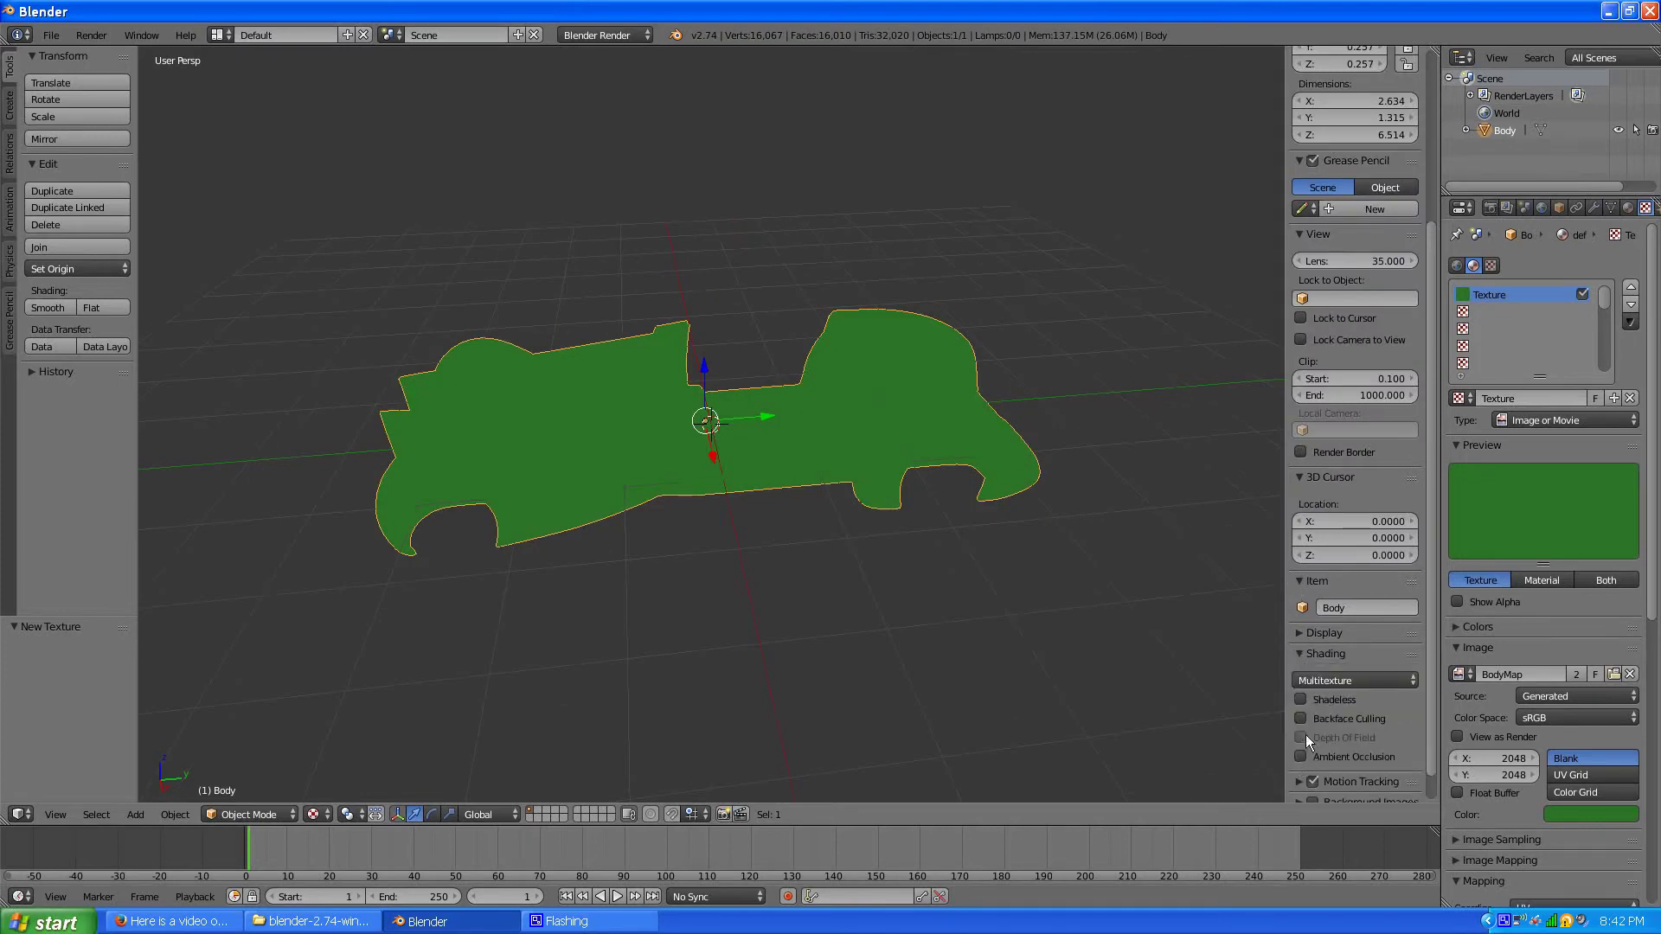
left_click(1299, 699)
Switch the car body to Texture Paint mode.
left_click(257, 814)
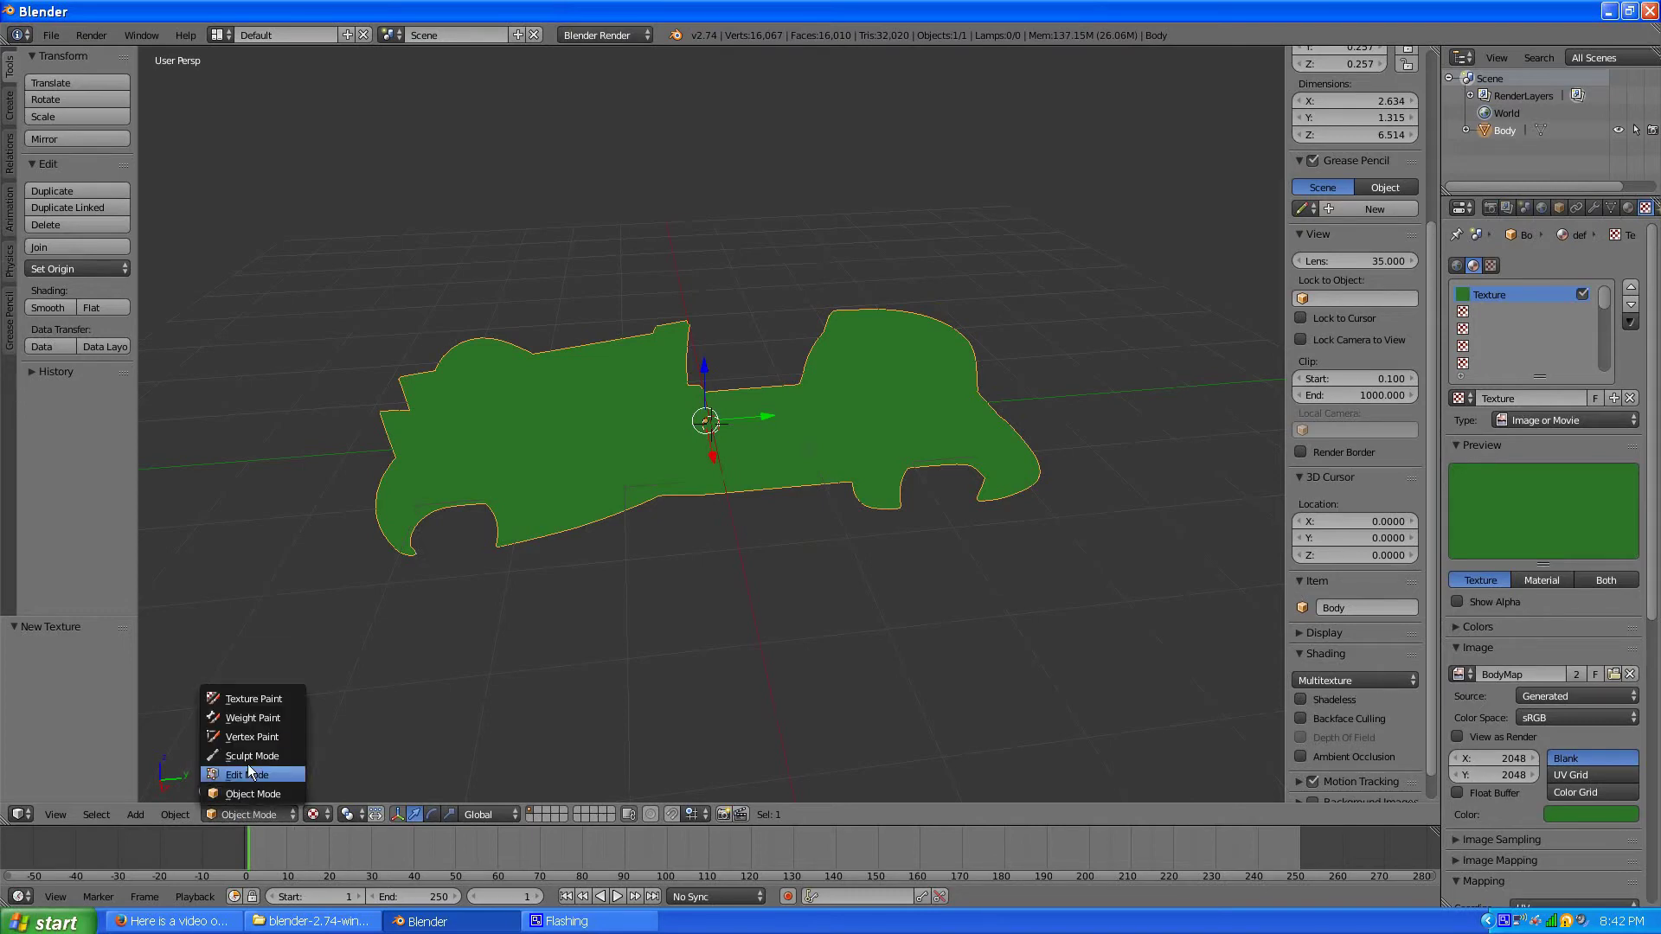
left_click(247, 765)
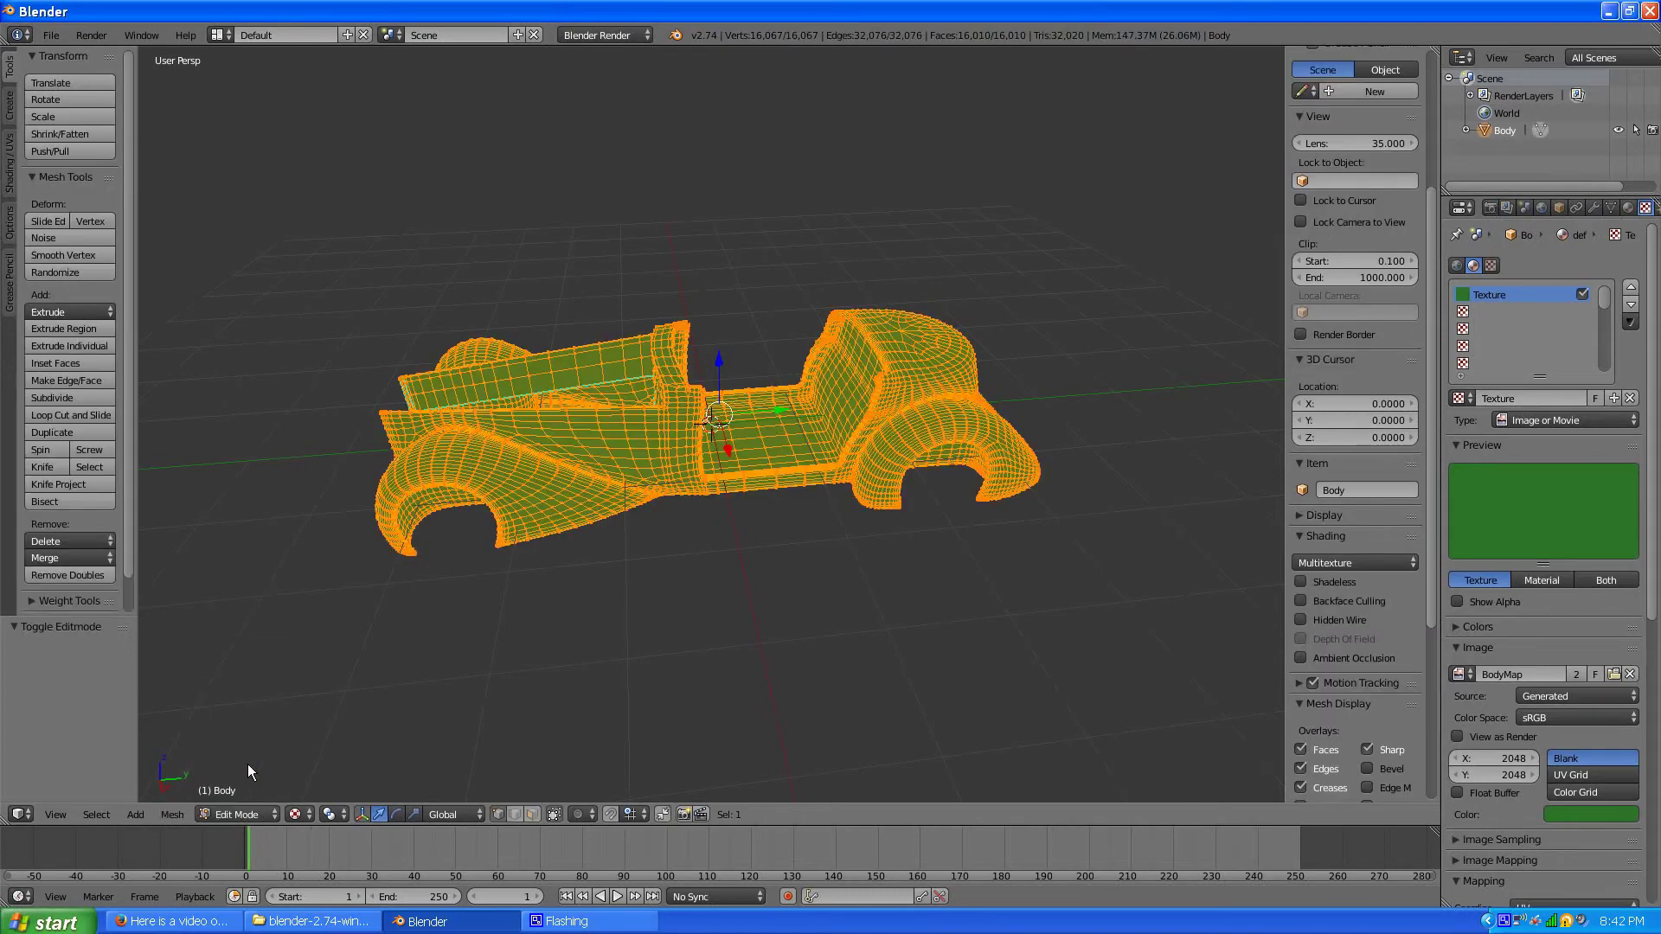
left_click(251, 815)
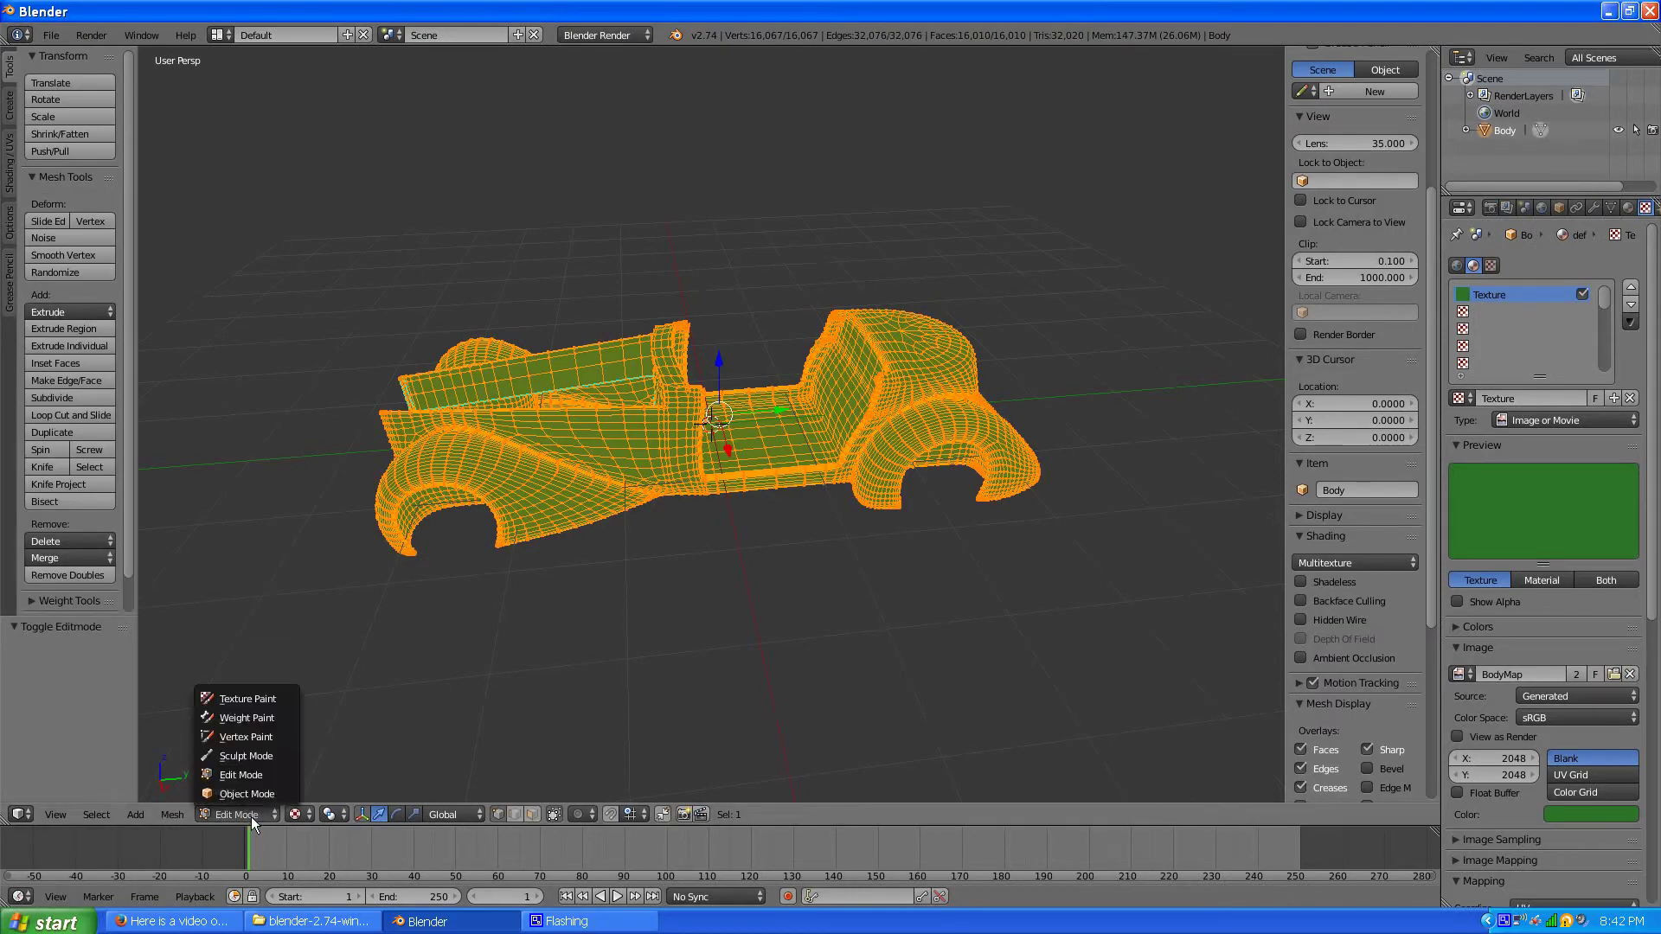
left_click(248, 698)
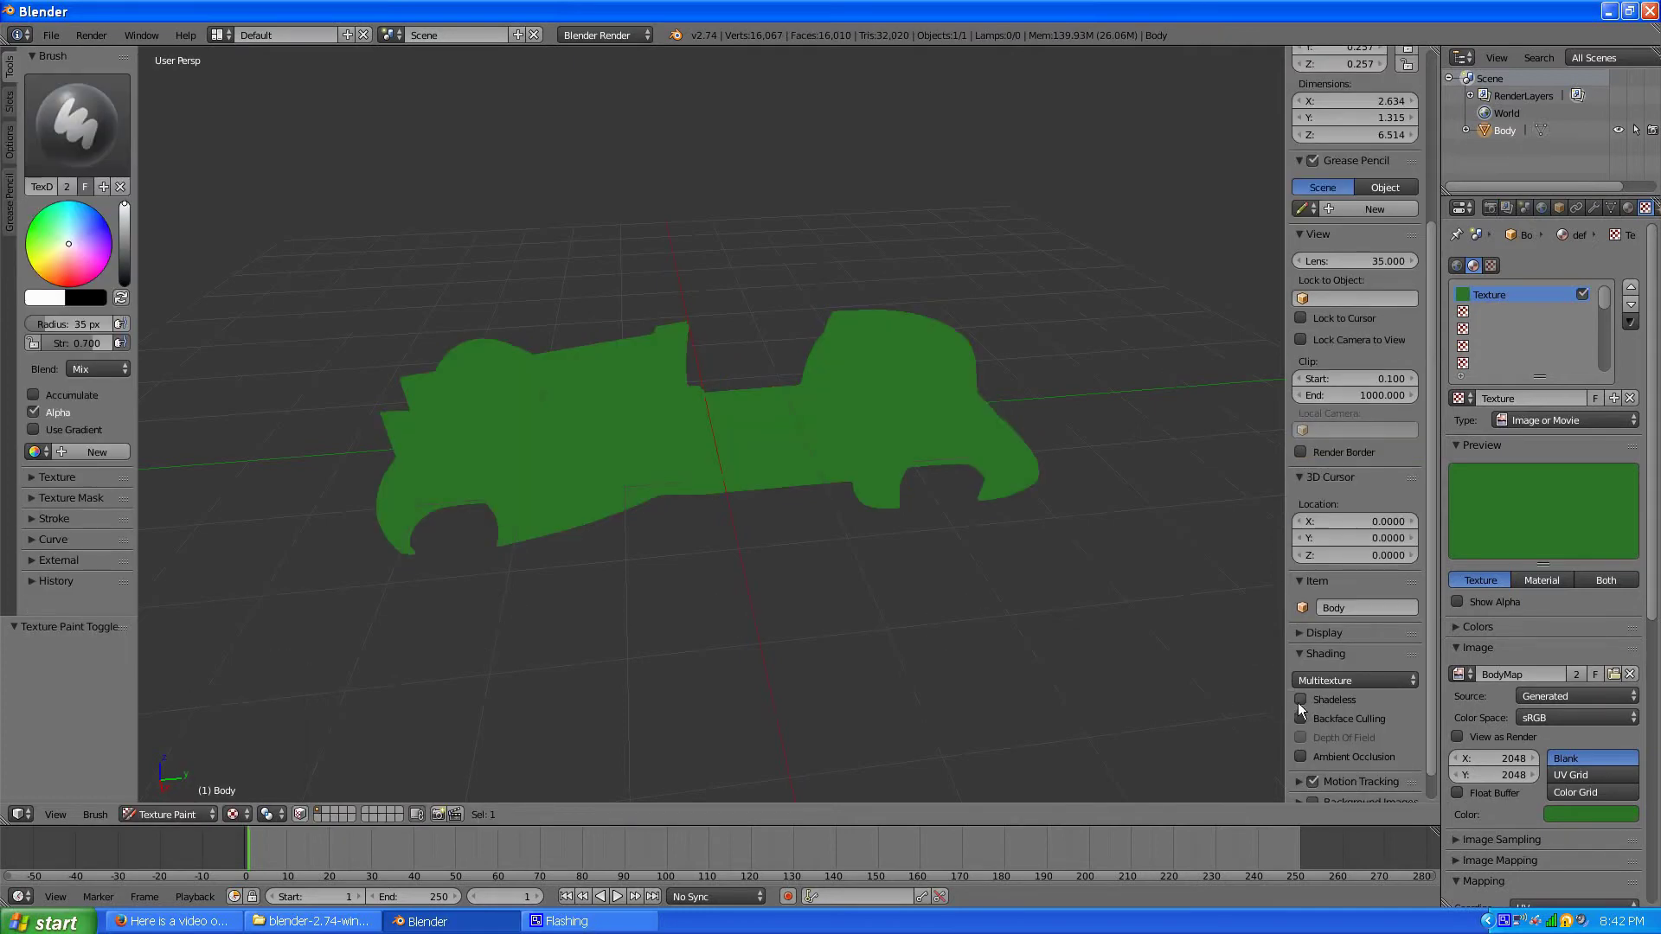
Darken the white brush colour slightly and paint strokes along the side of the car body from the front fender to the door opening.
middle_click_drag(501, 513, 609, 495)
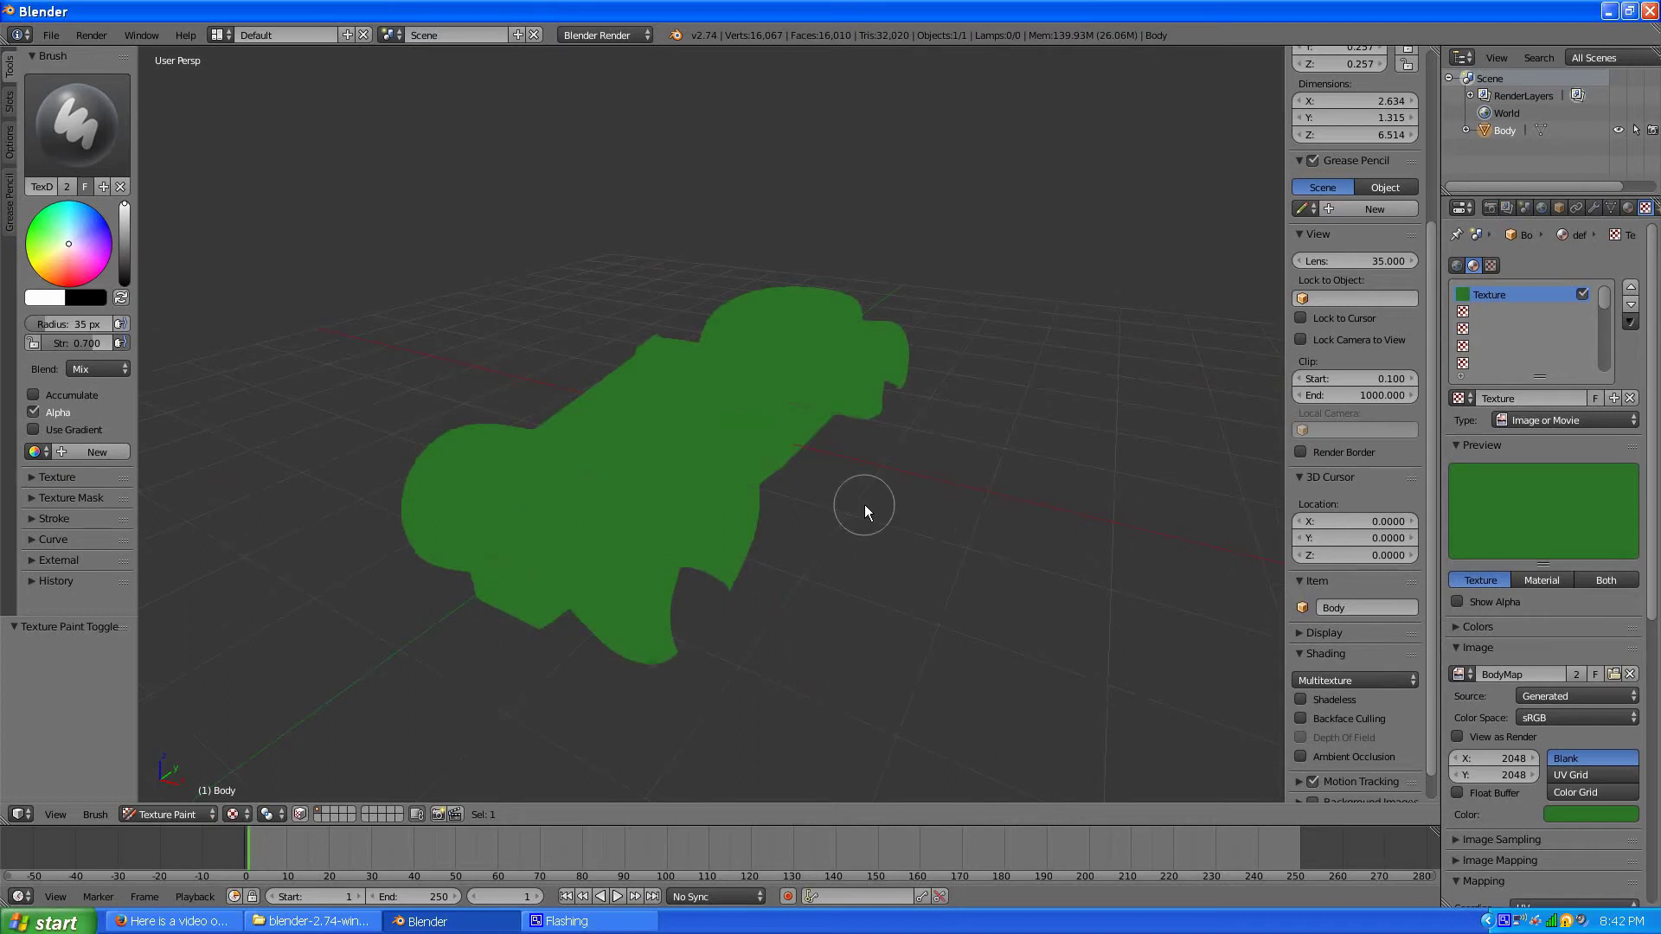
middle_click_drag(865, 508, 812, 519)
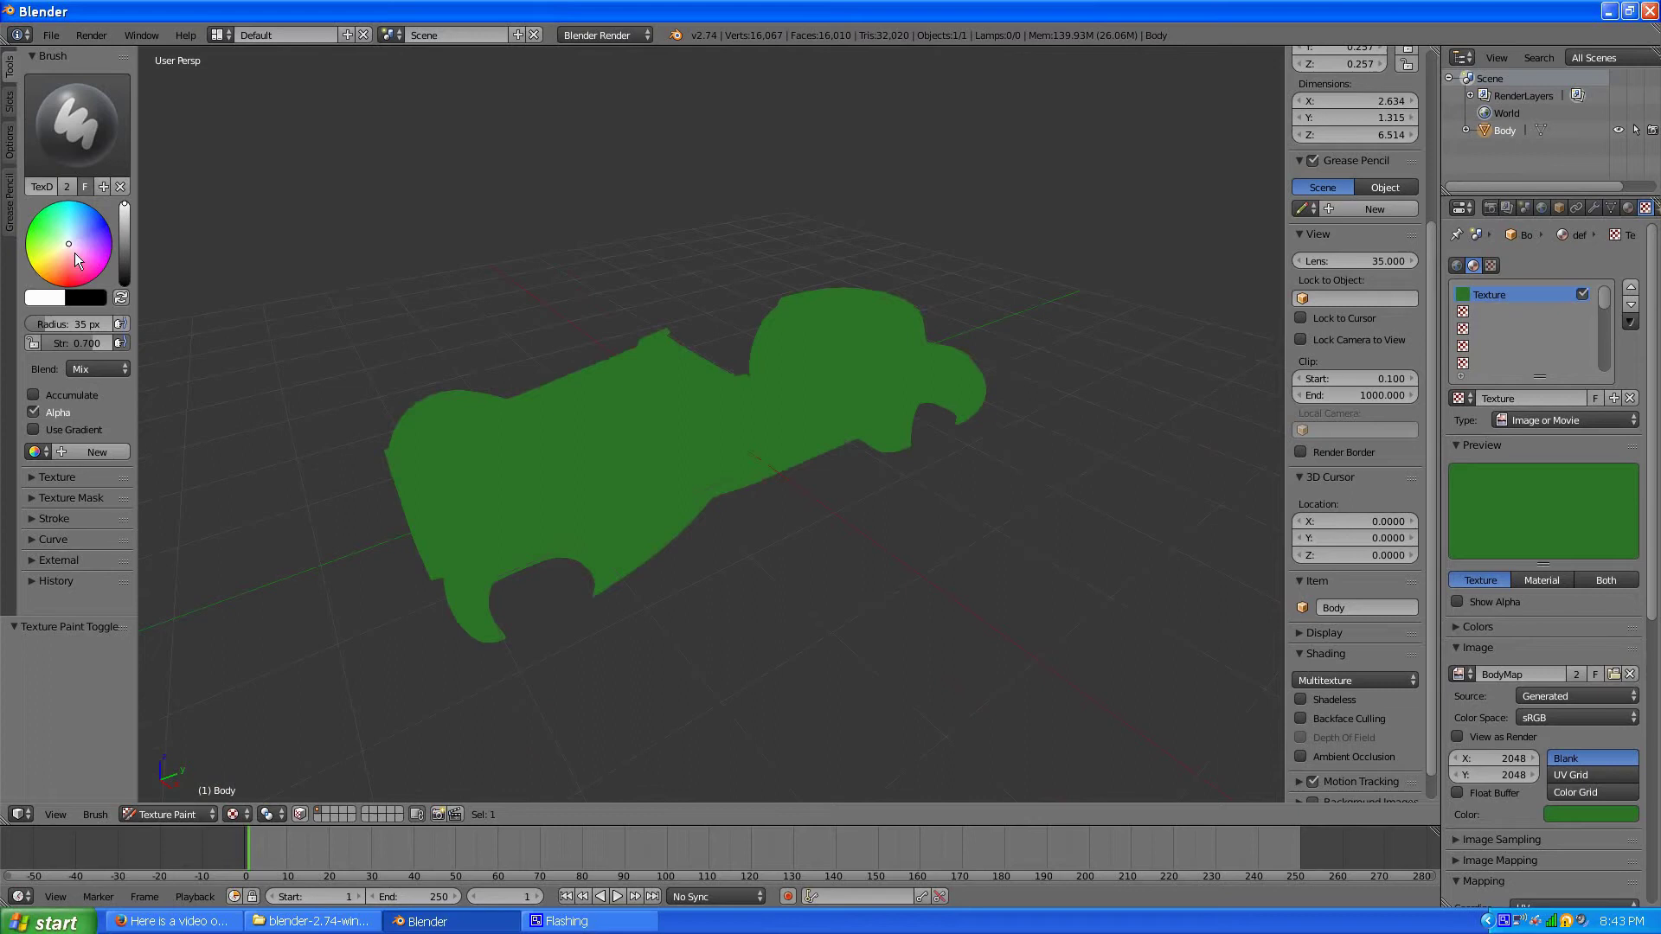
mouse_move(125, 223)
left_mouse_down()
mouse_move(126, 260)
mouse_move(132, 215)
left_mouse_up()
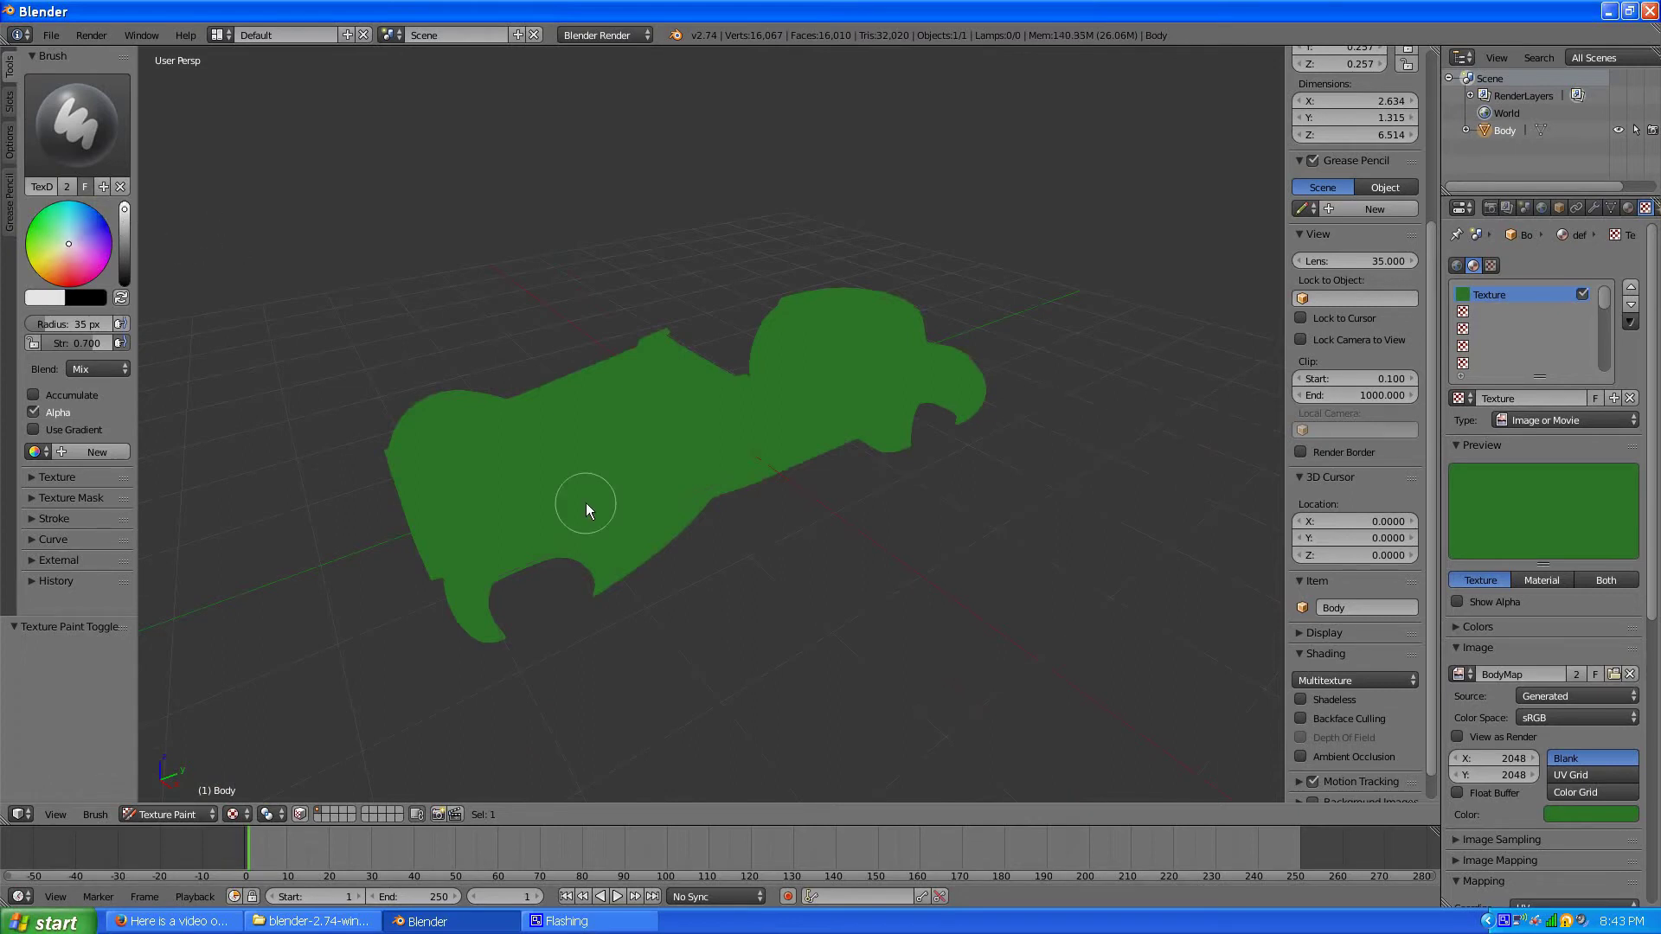
left_click_drag(606, 453, 563, 507)
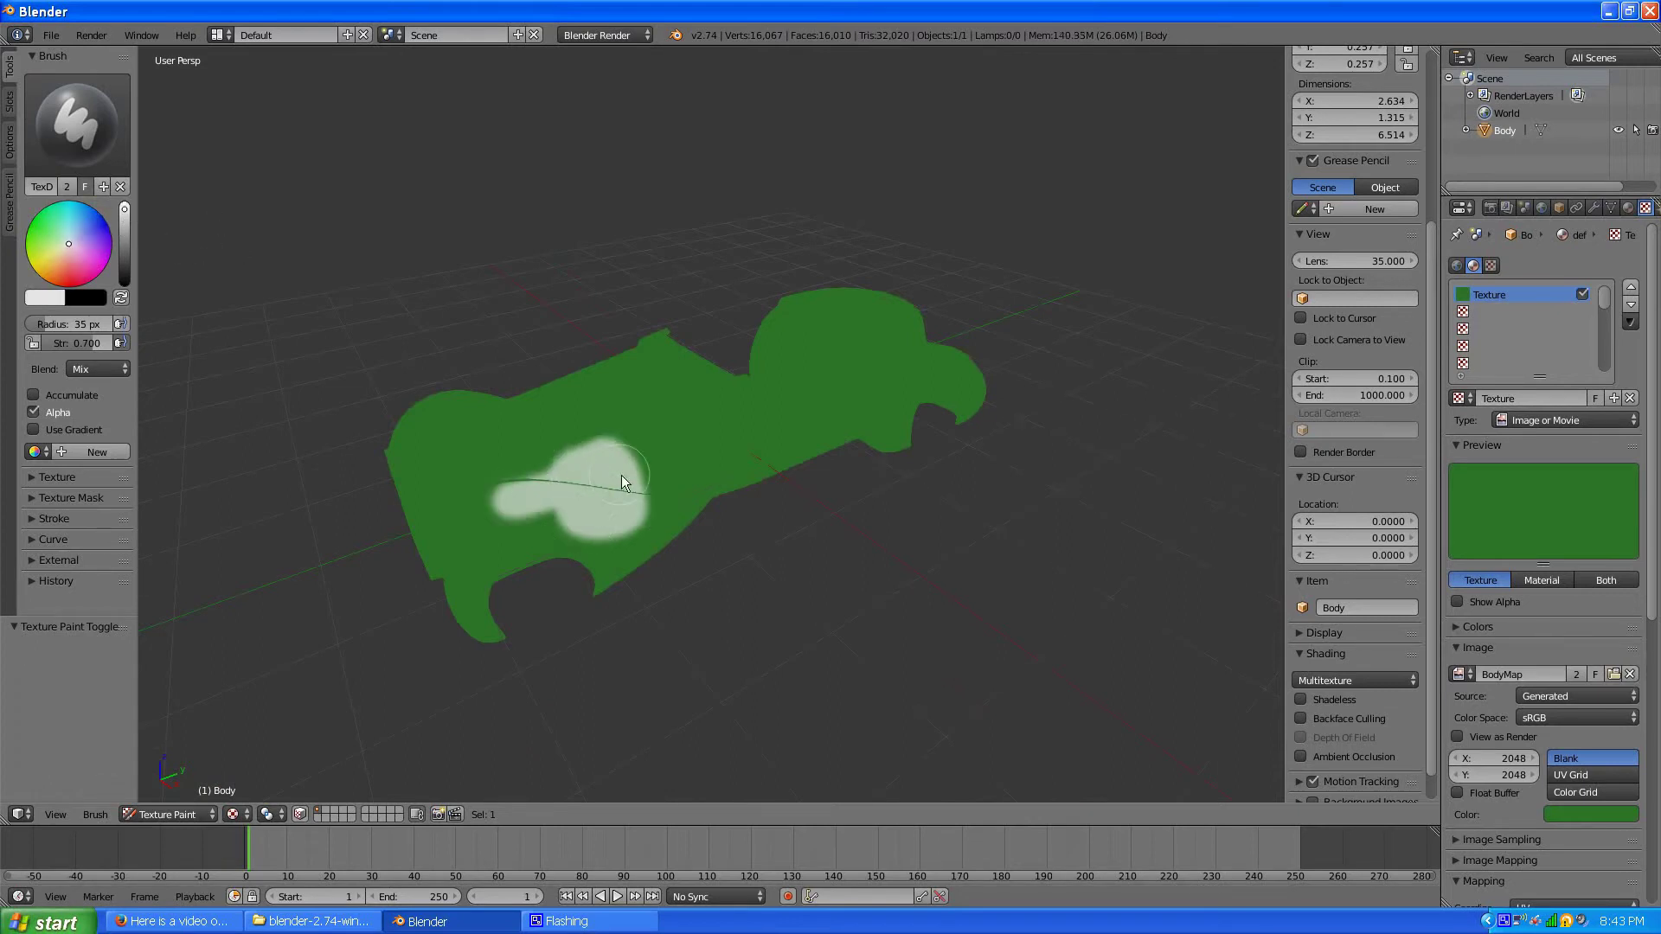
left_click_drag(718, 467, 764, 418)
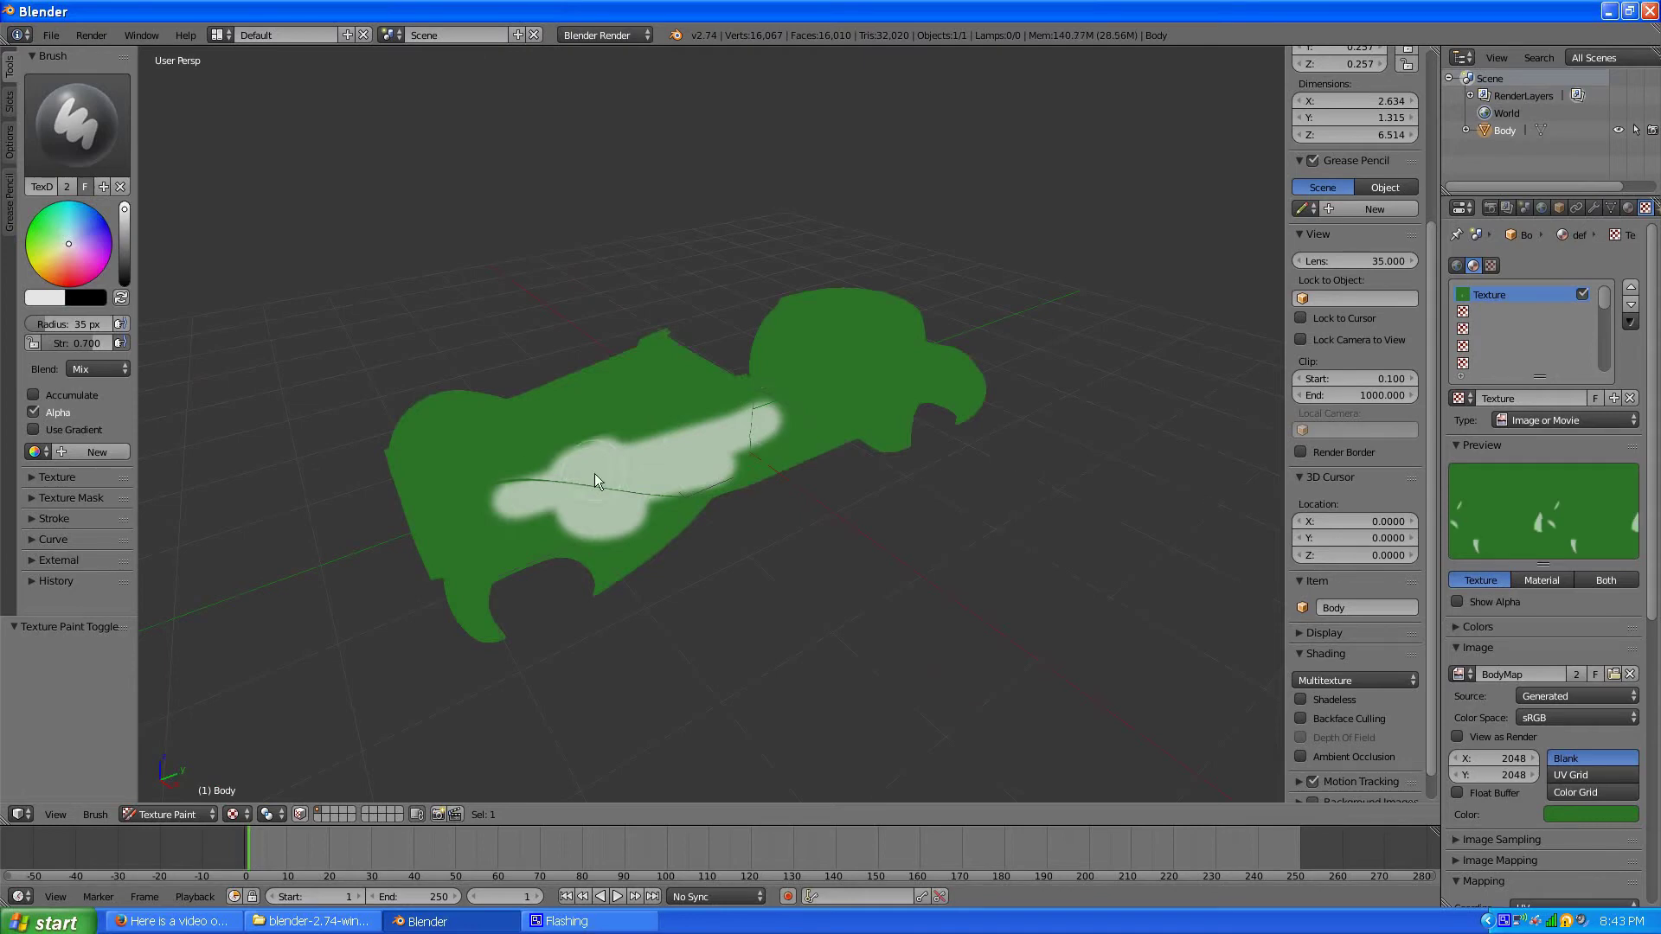
Switch to the UV Editing layout and extend the white paint over the lower part of the front fender.
left_click(217, 35)
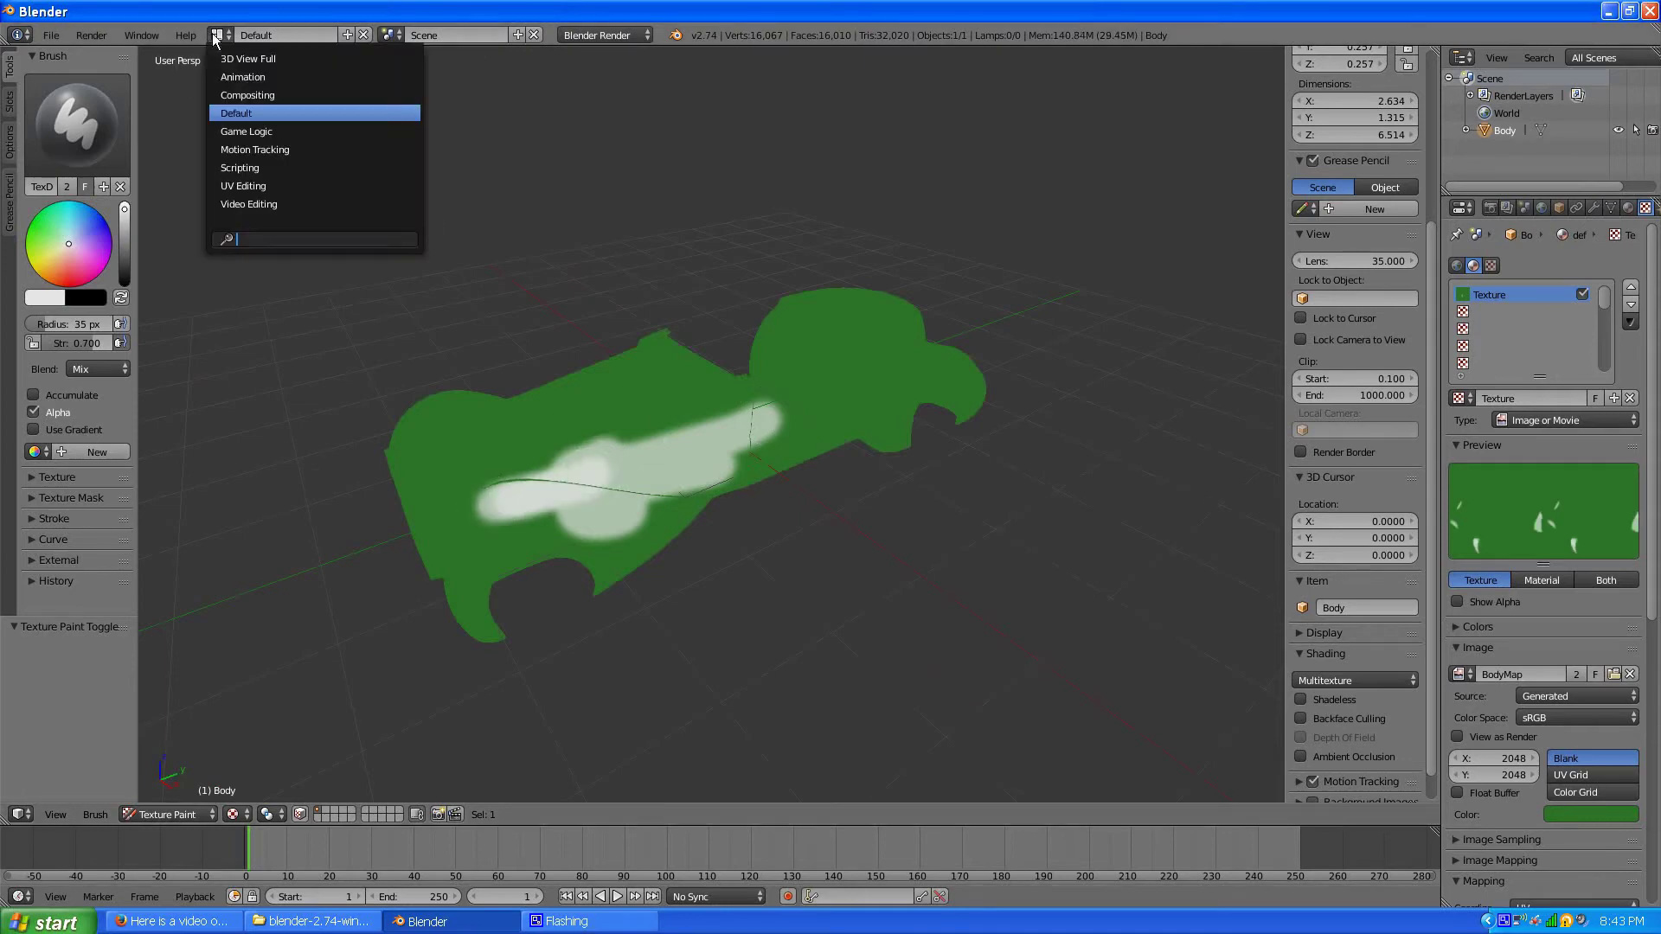
left_click(244, 185)
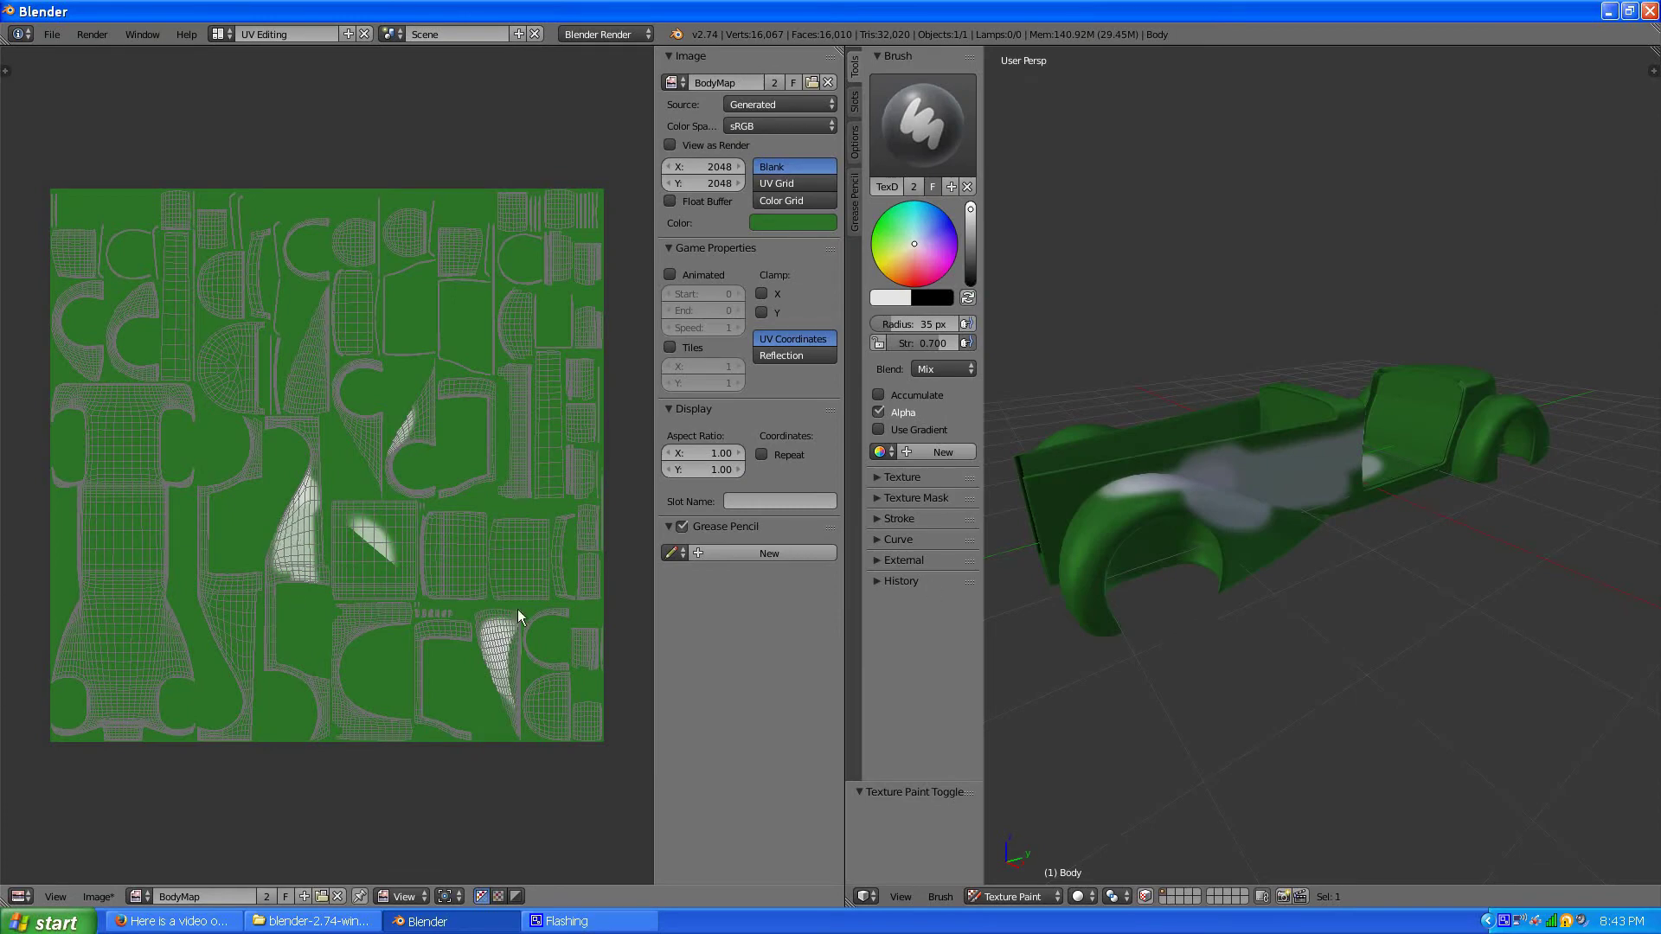
middle_click_drag(1283, 576, 1238, 564)
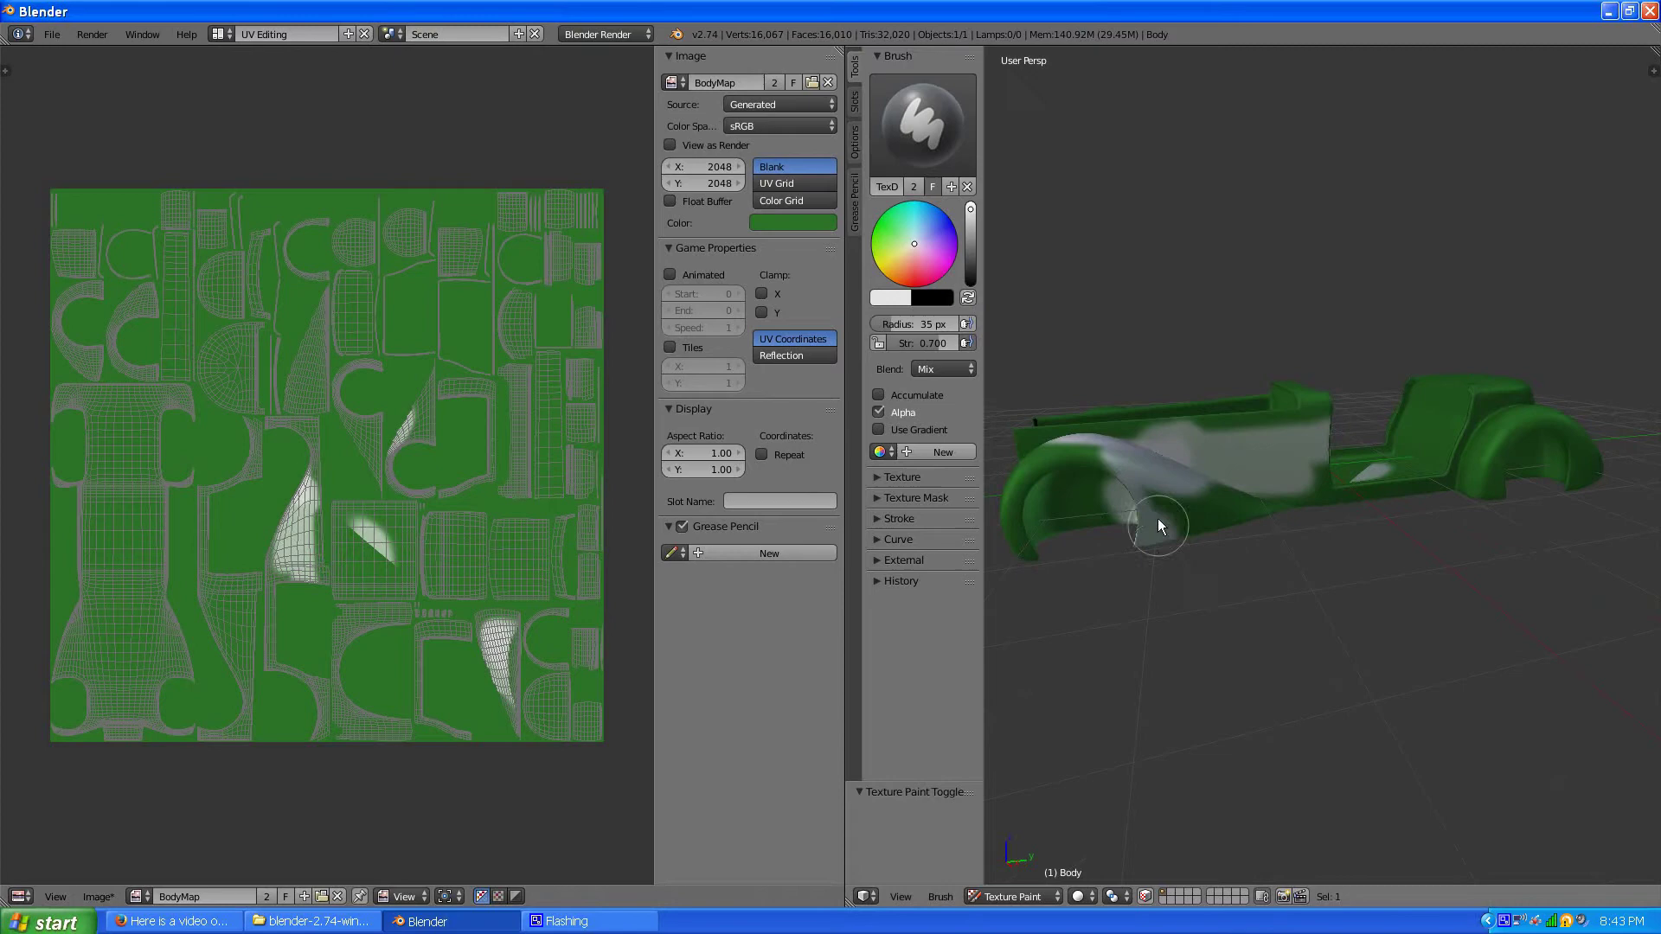
scroll(1088, 600, "up", 5)
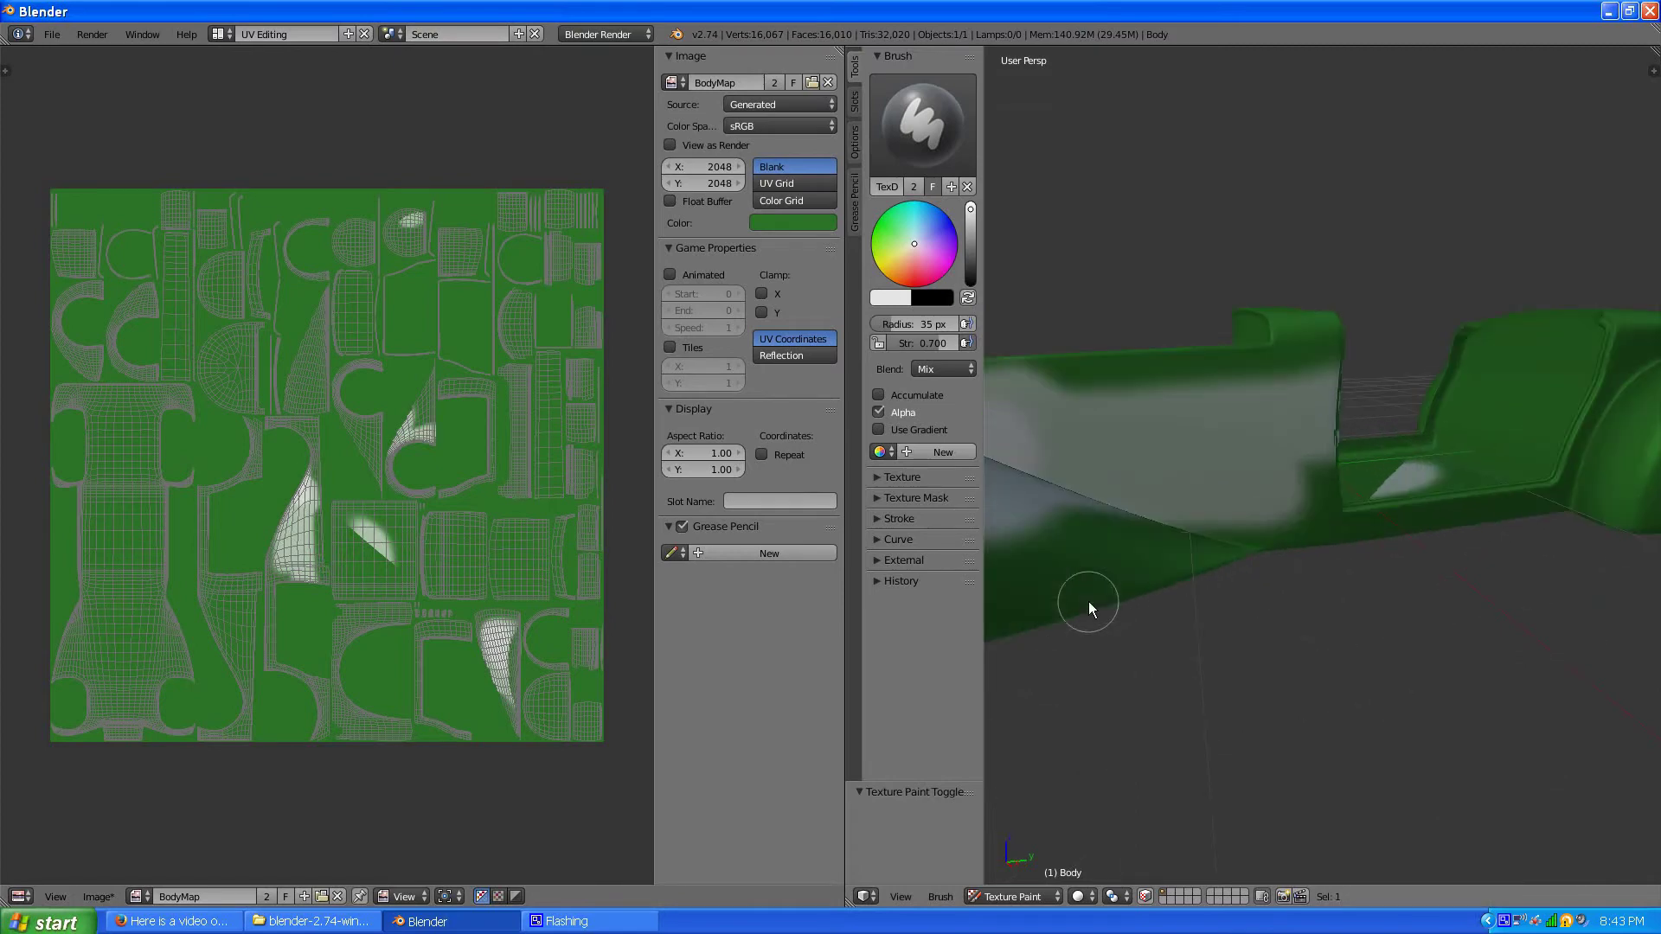
scroll(452, 441, "up", 5)
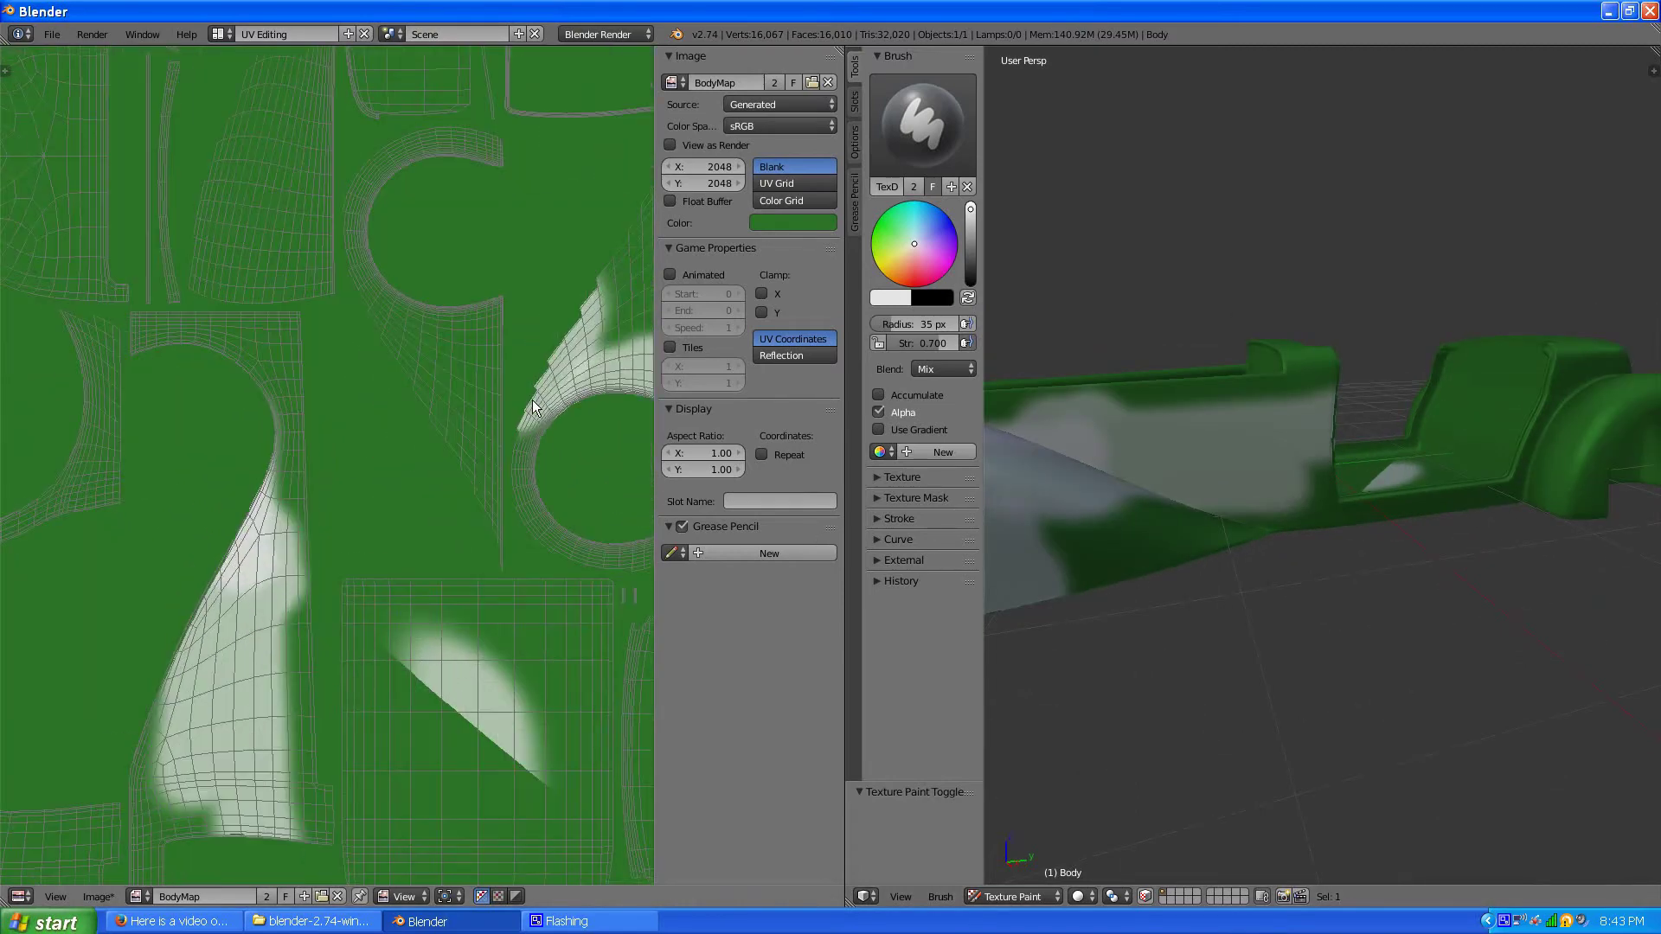
middle_click_drag(556, 391, 416, 499)
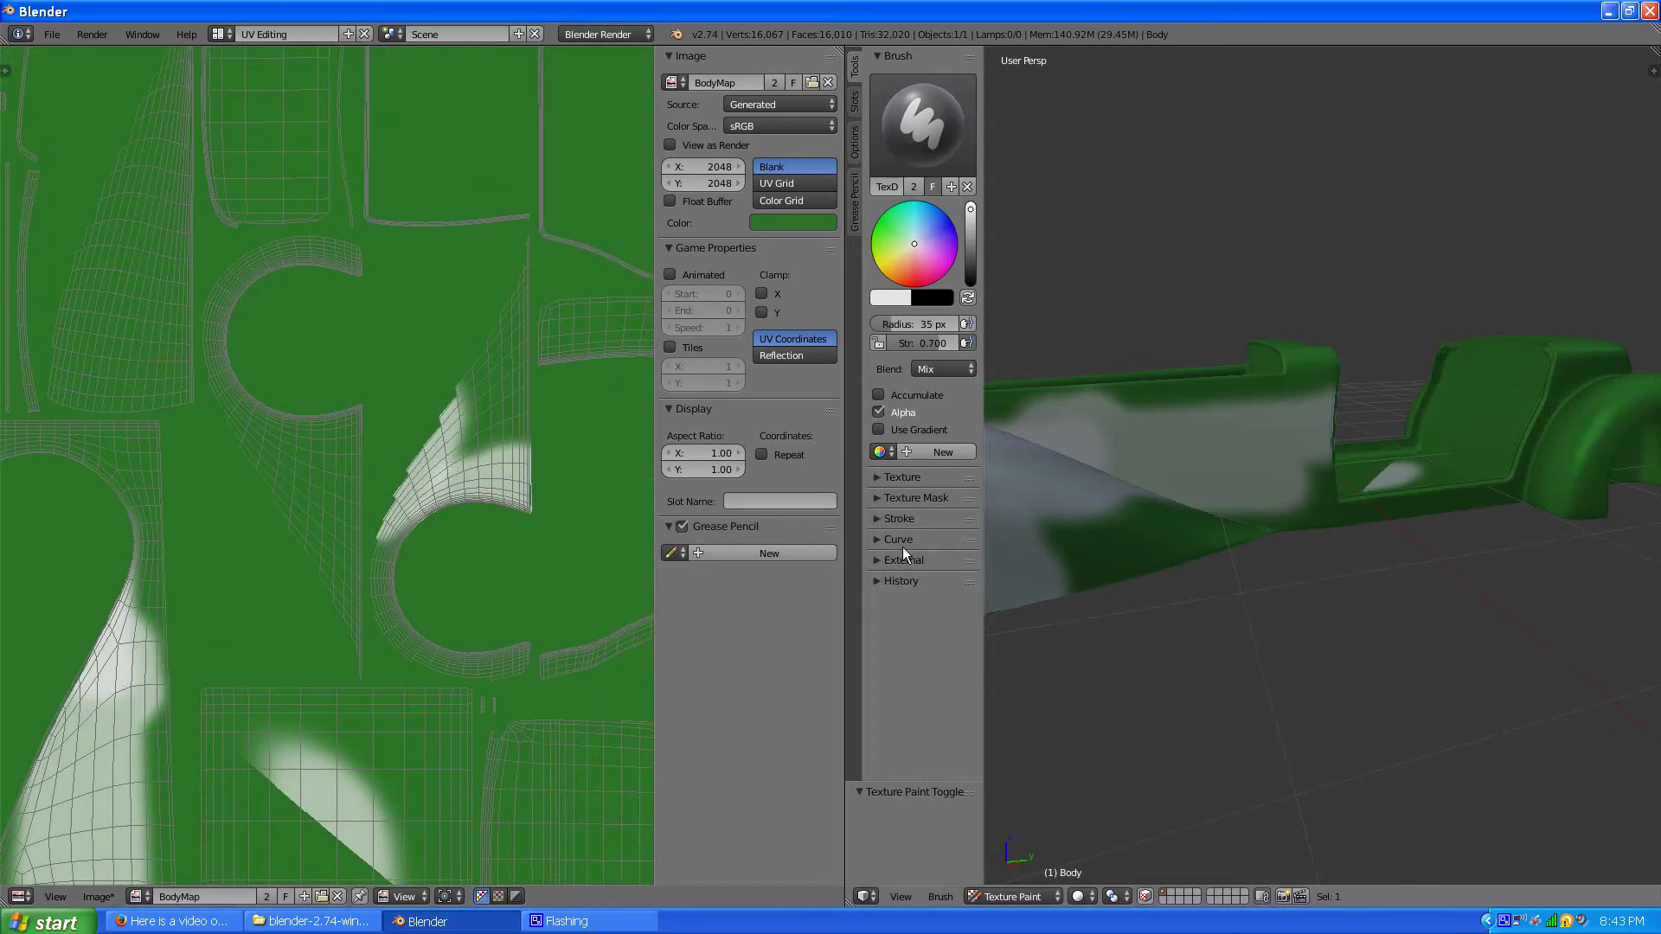
Set the Project Paint bleed to 3 px and return to the brush settings.
left_click(854, 143)
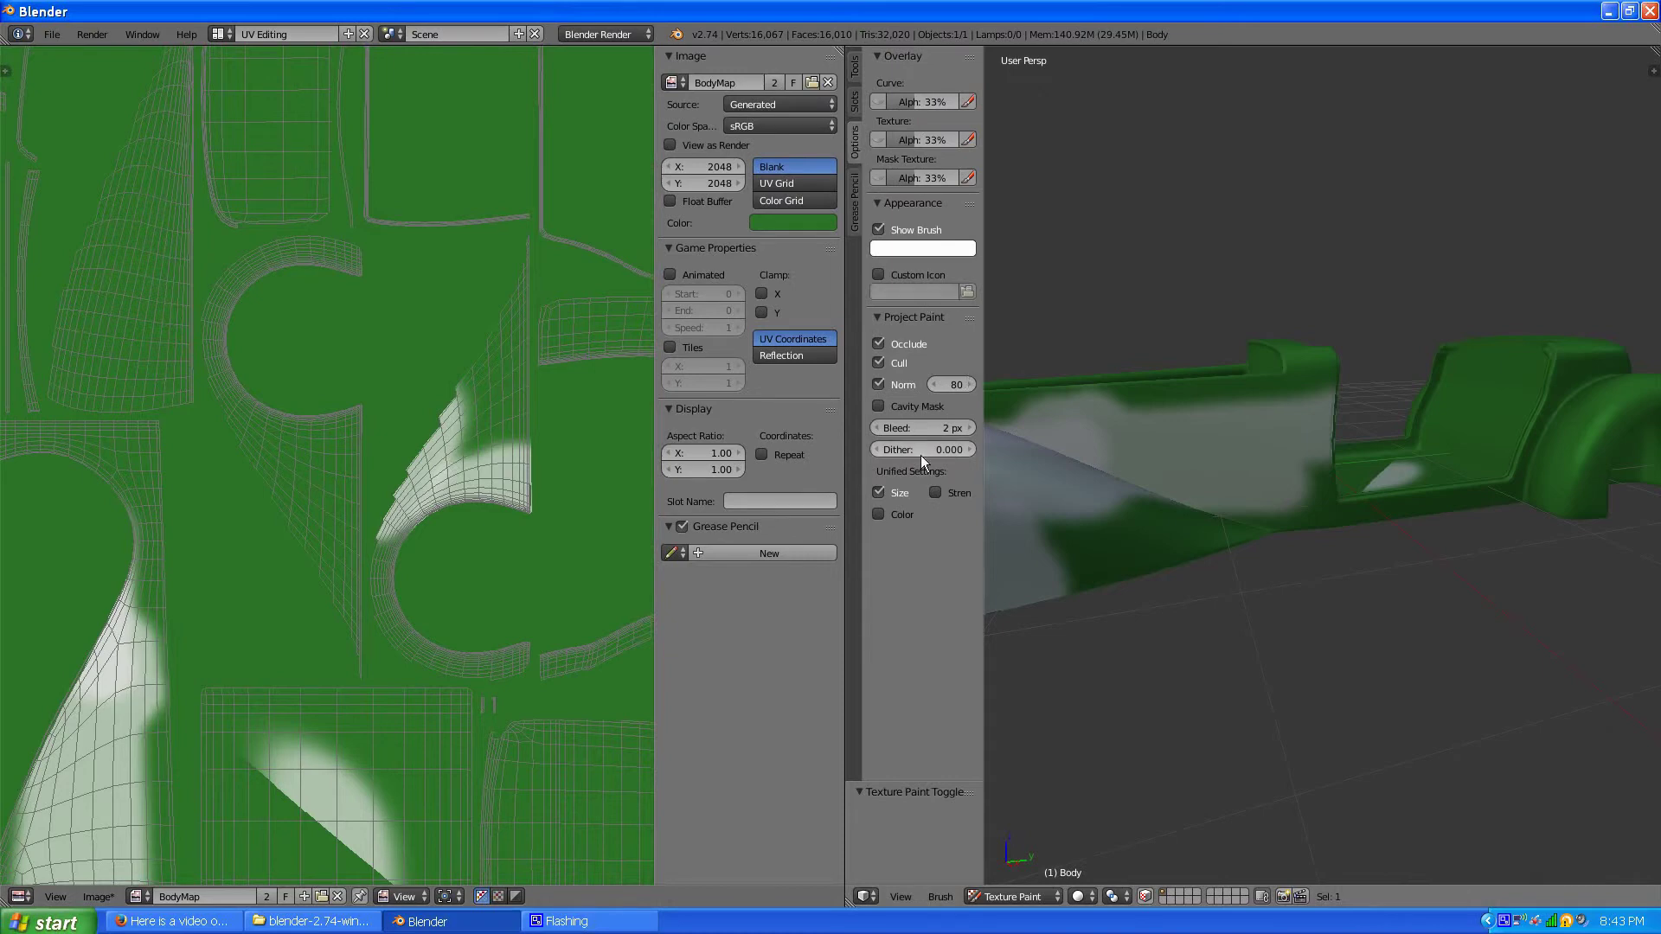
left_click(969, 428)
left_click(968, 428)
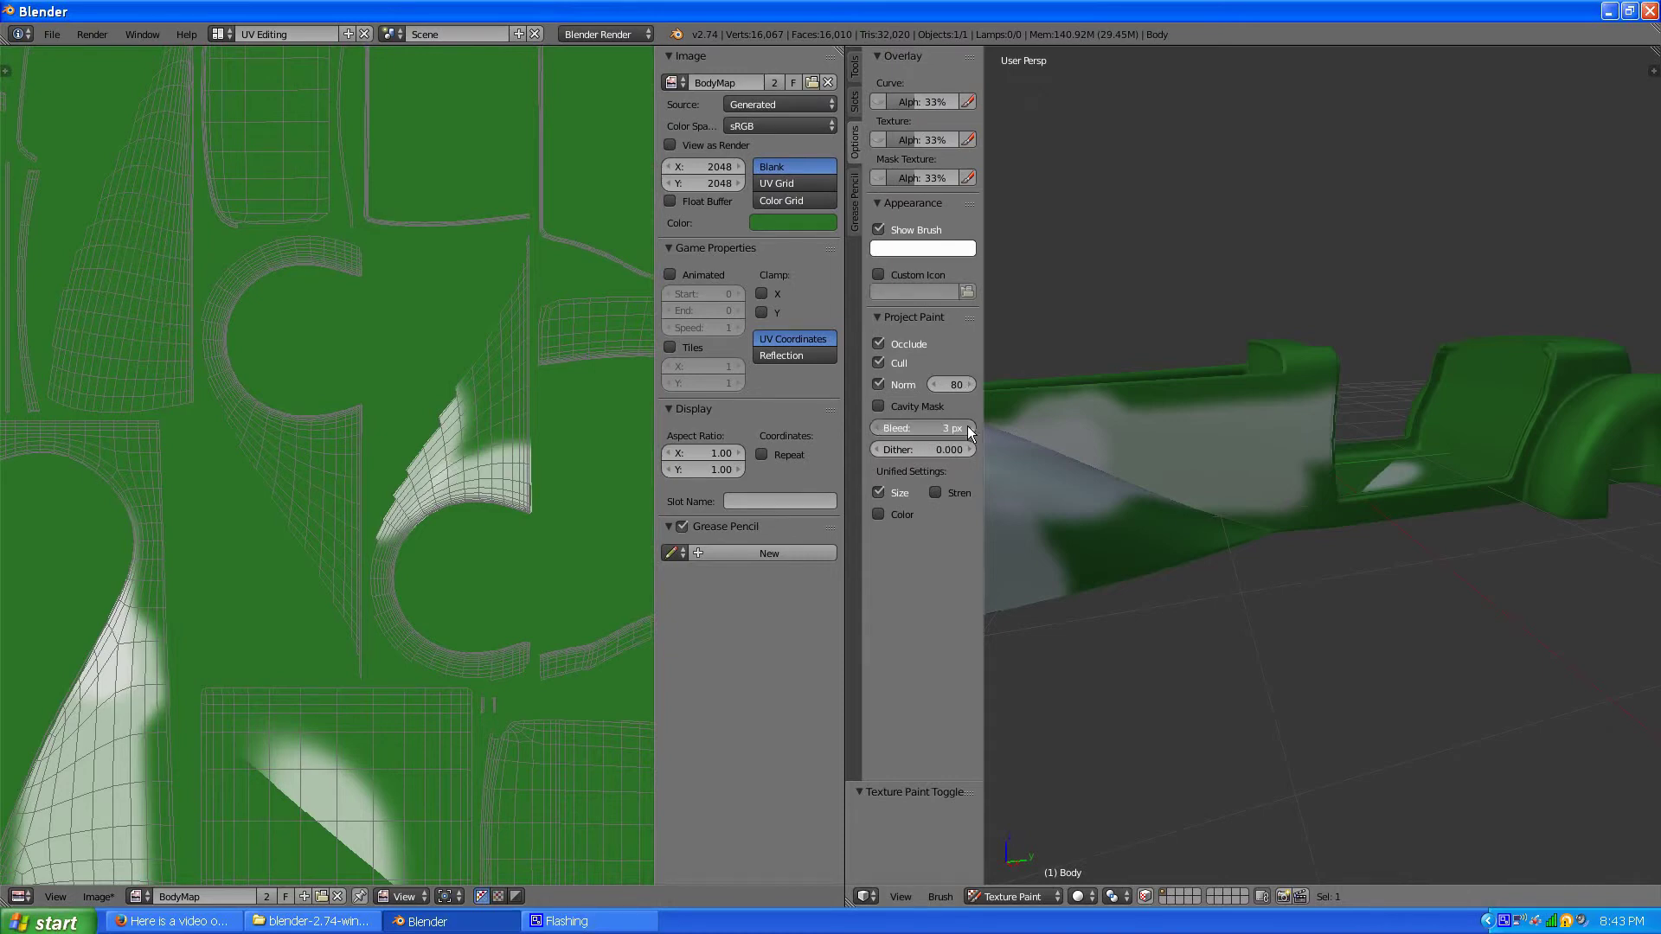
left_click(855, 65)
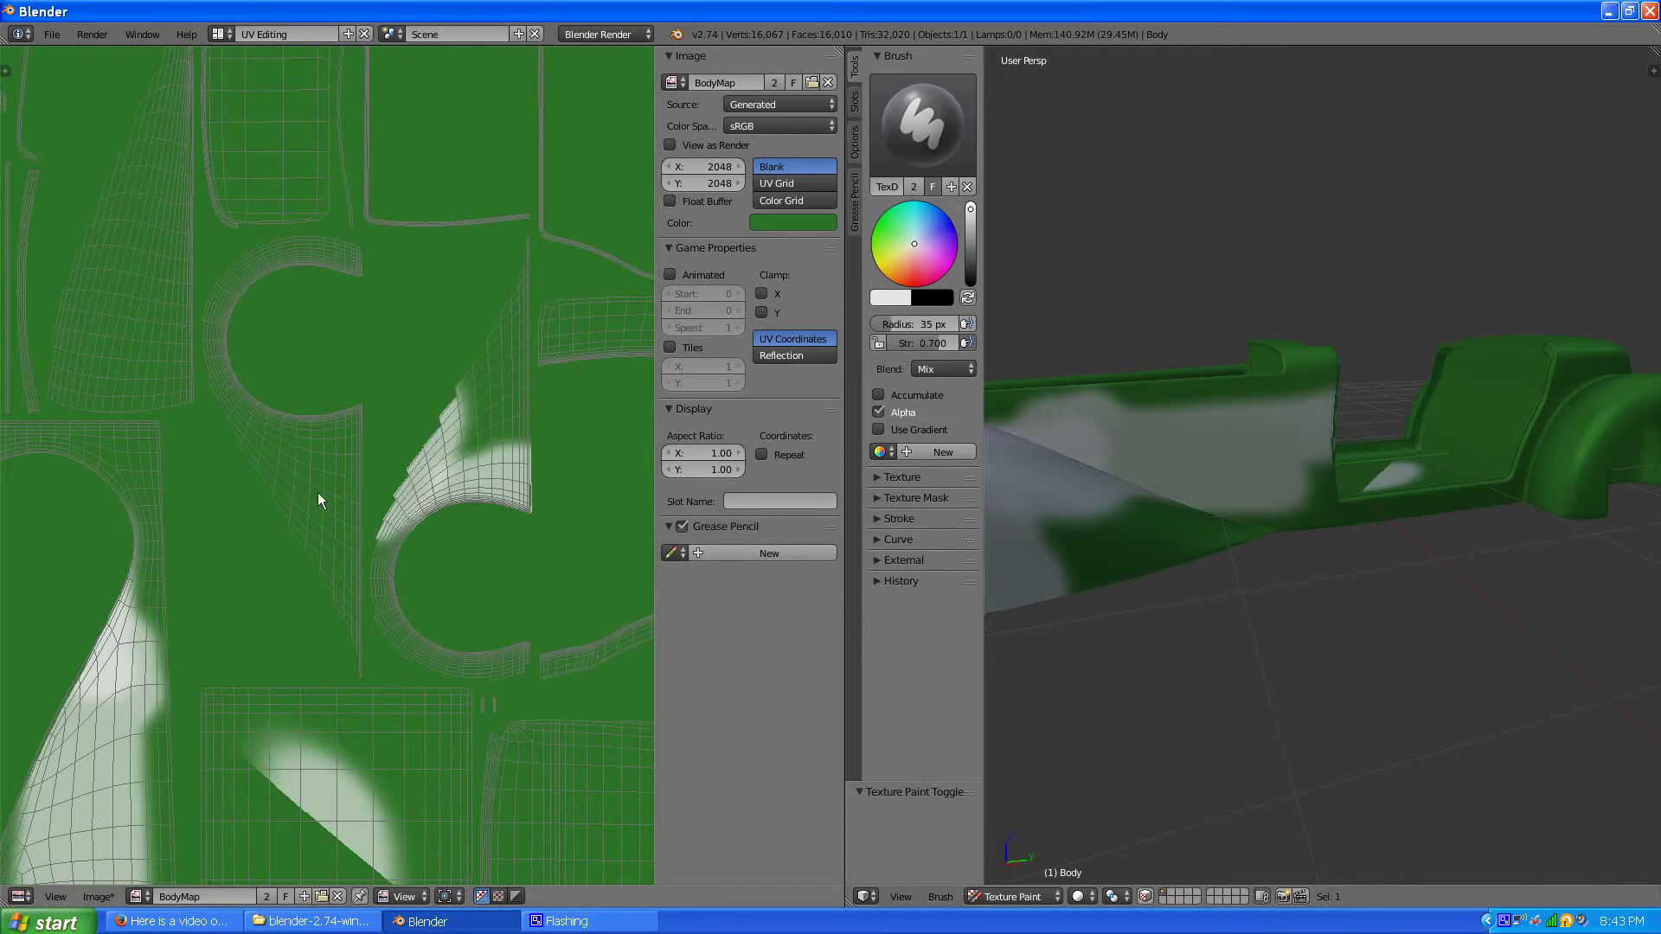
Switch the image editor to Paint mode and paint a blue stroke on the fender's UV island above the white area.
left_click(407, 900)
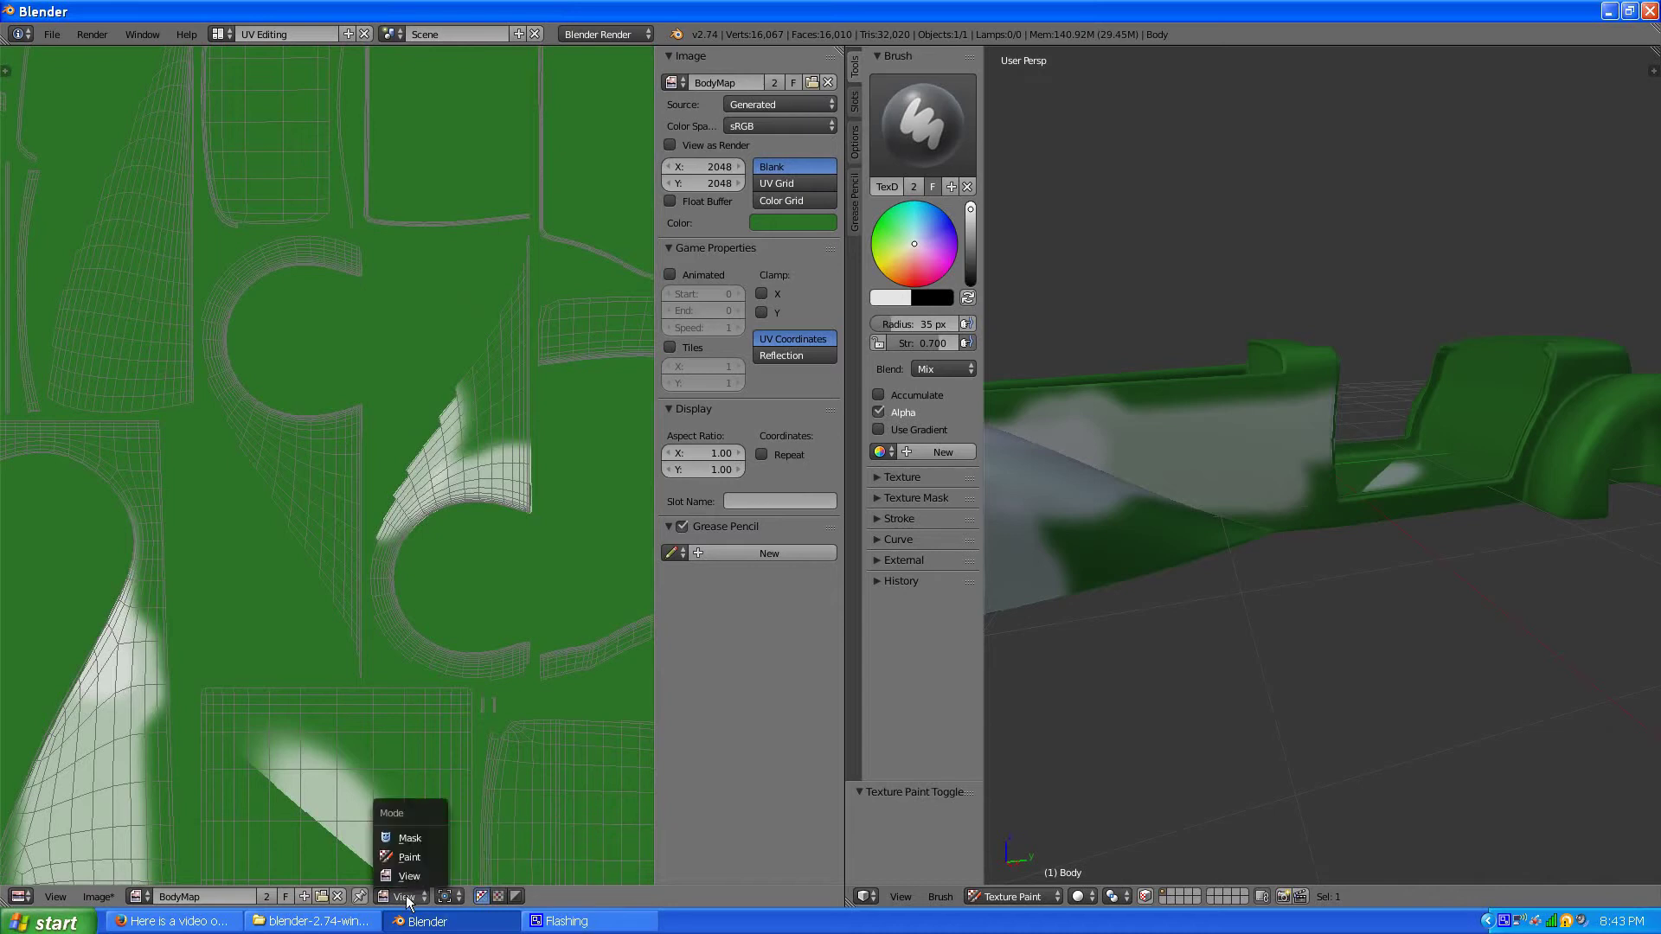
left_click(410, 865)
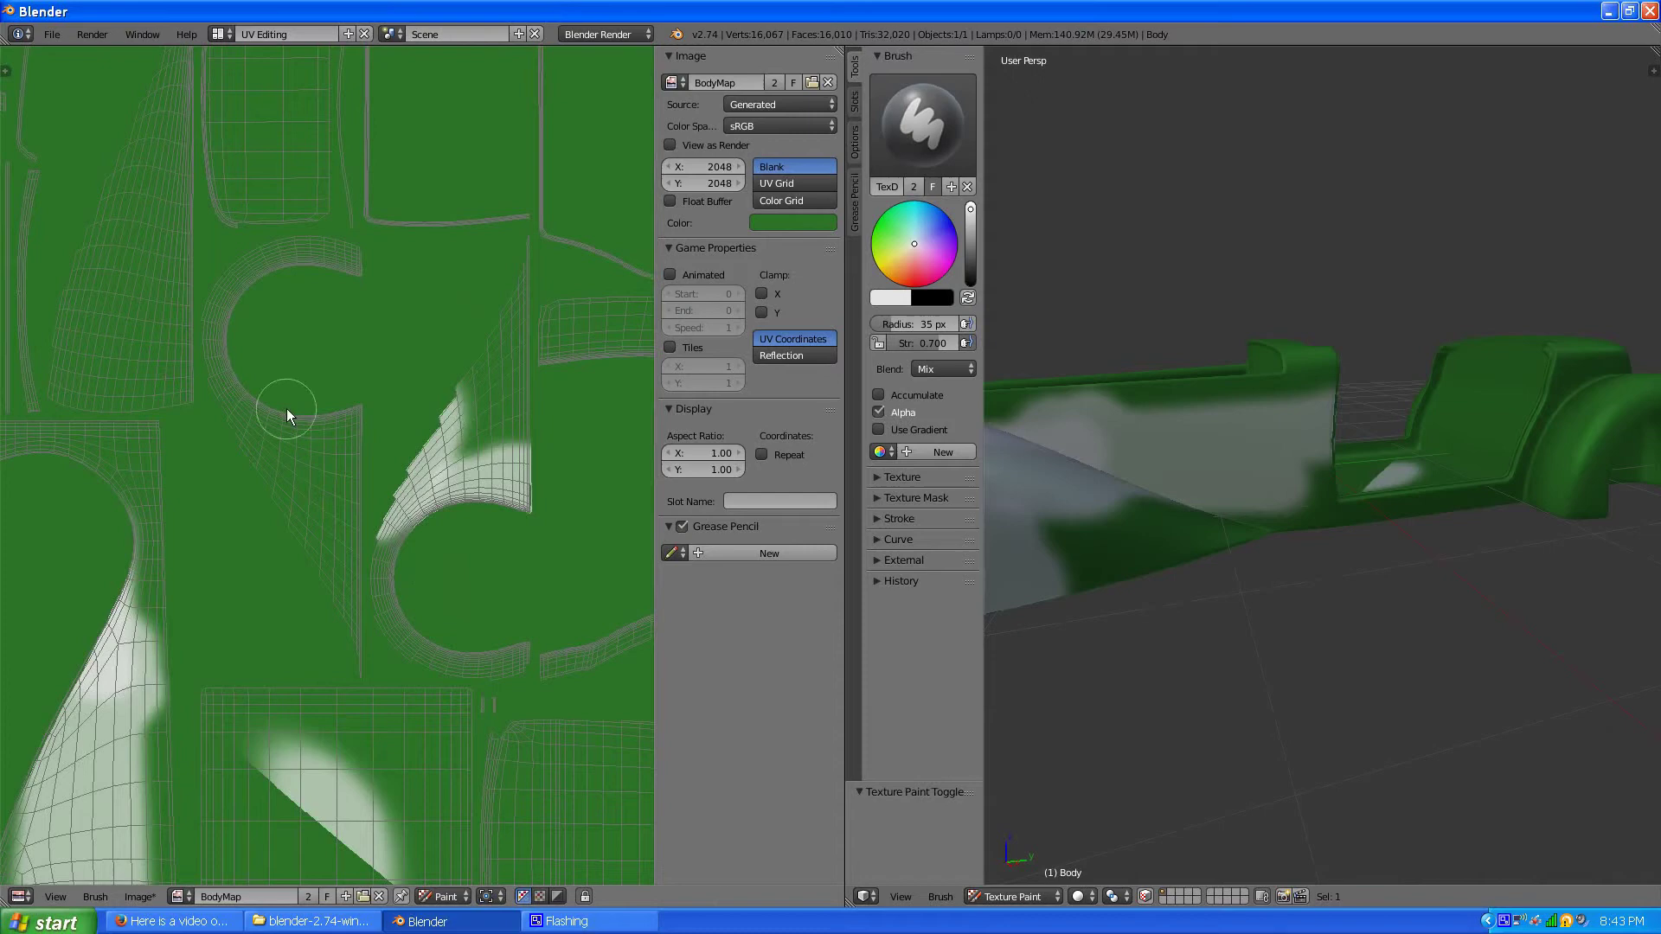
key("t")
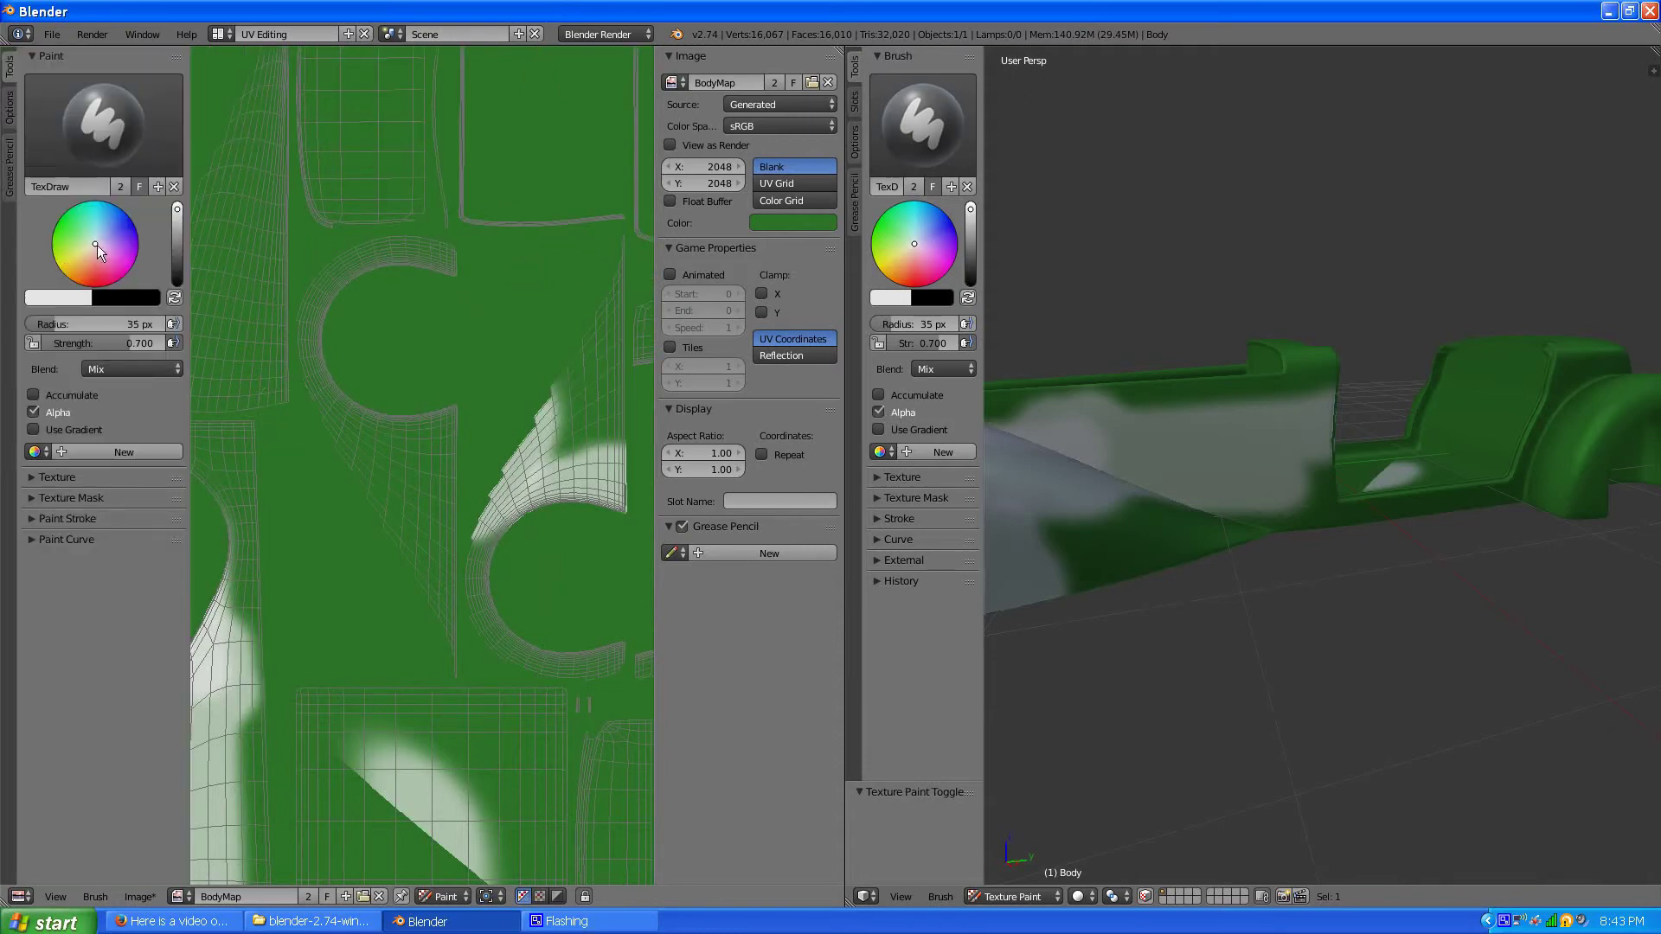
left_click(114, 219)
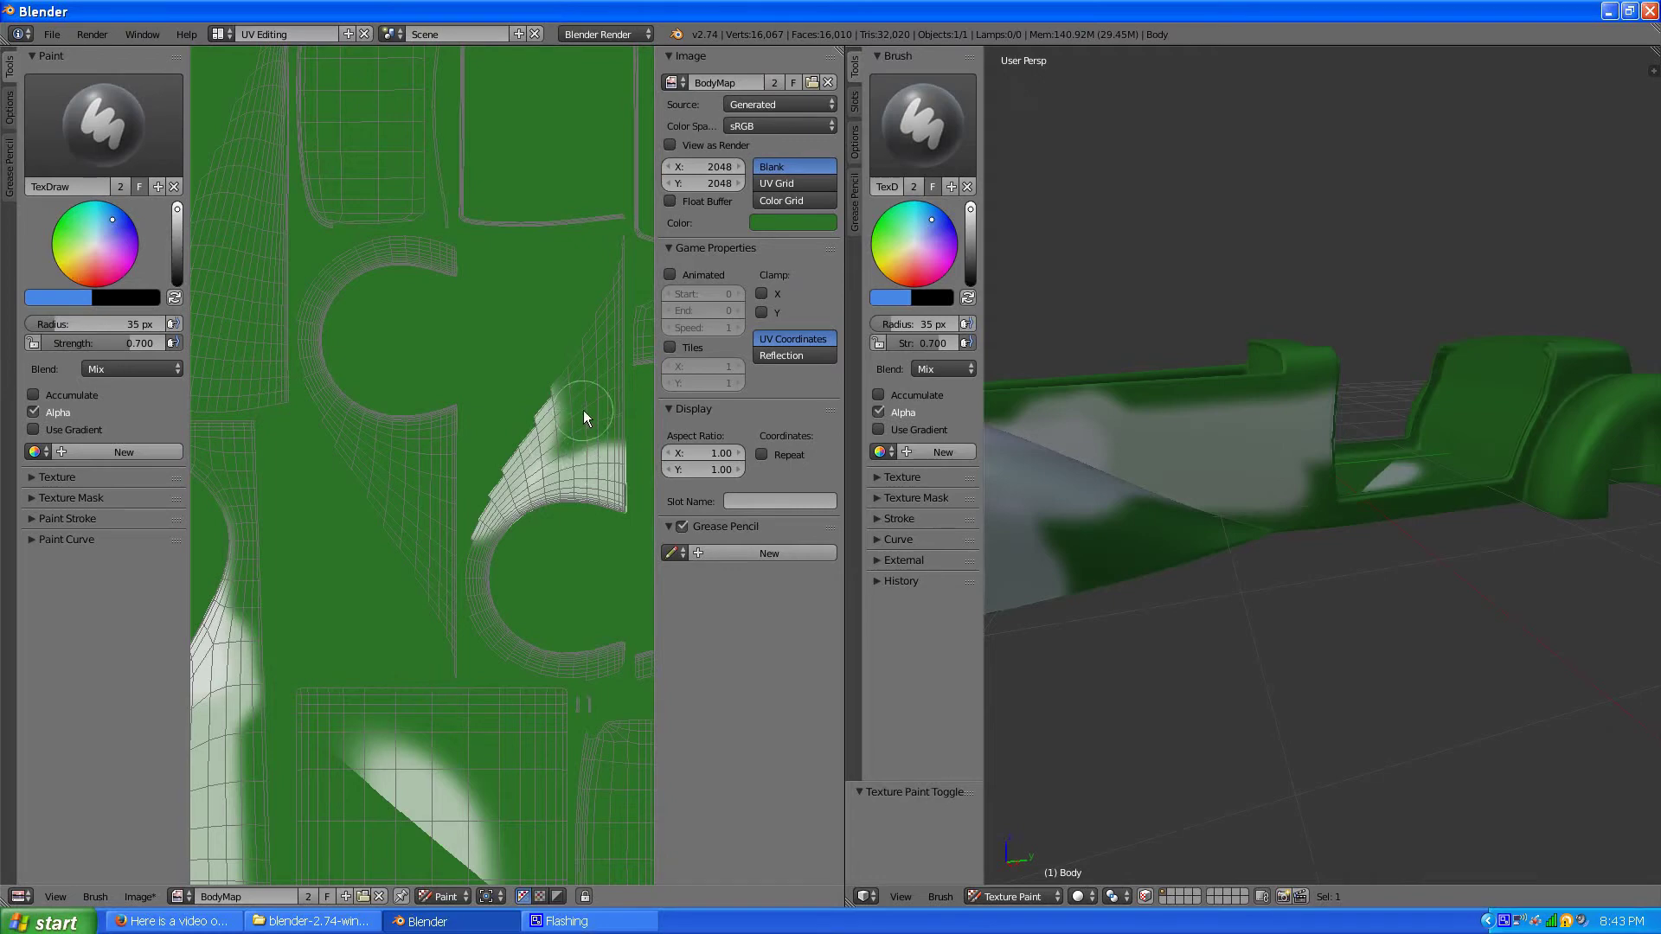
mouse_move(583, 410)
left_mouse_down()
mouse_move(602, 335)
mouse_move(574, 379)
mouse_move(611, 267)
left_mouse_up()
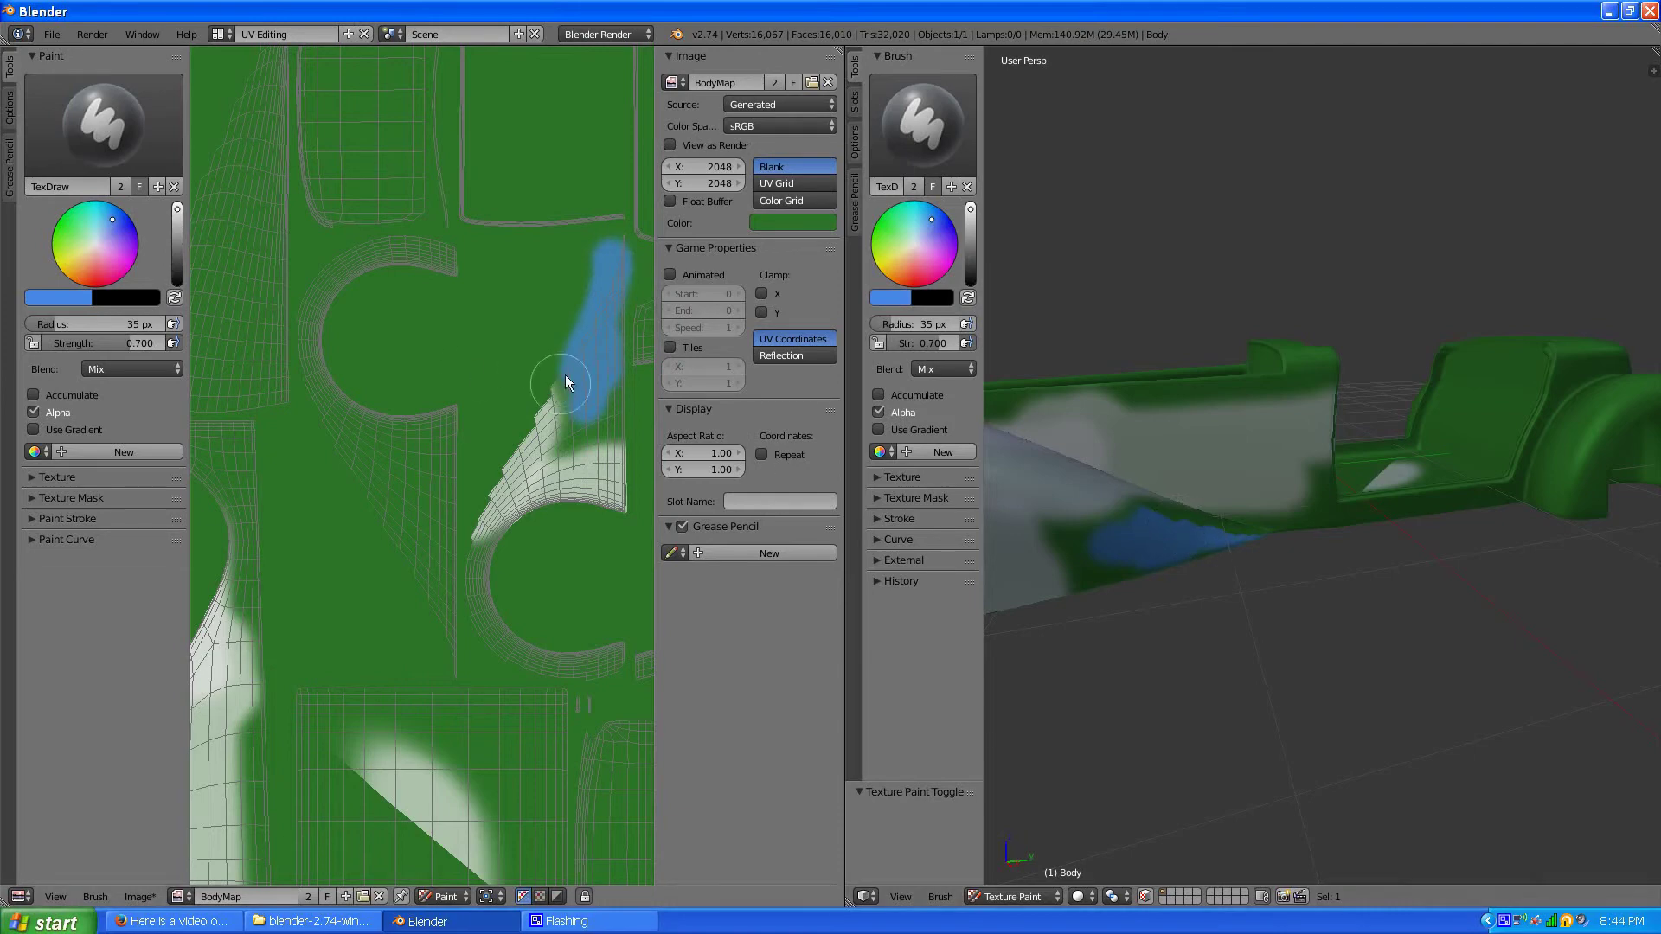
Extend the blue paint on the 3D car body across the seam at the rear tip of the front fender.
middle_click_drag(1149, 605, 1123, 698)
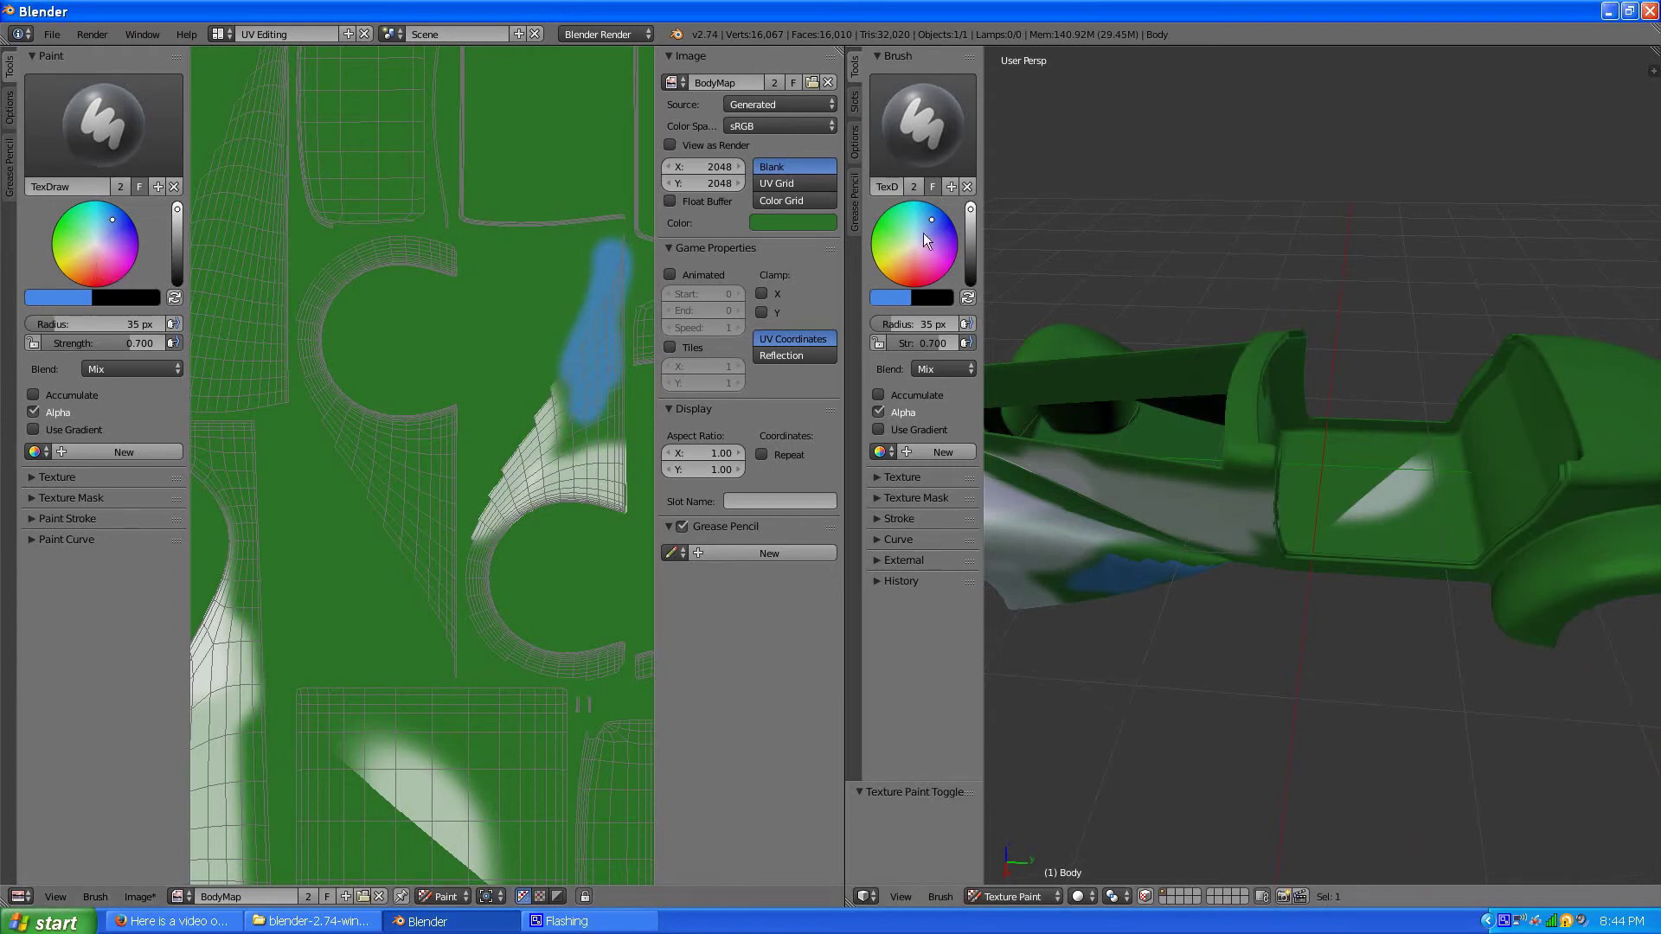
scroll(1150, 613, "up", 2)
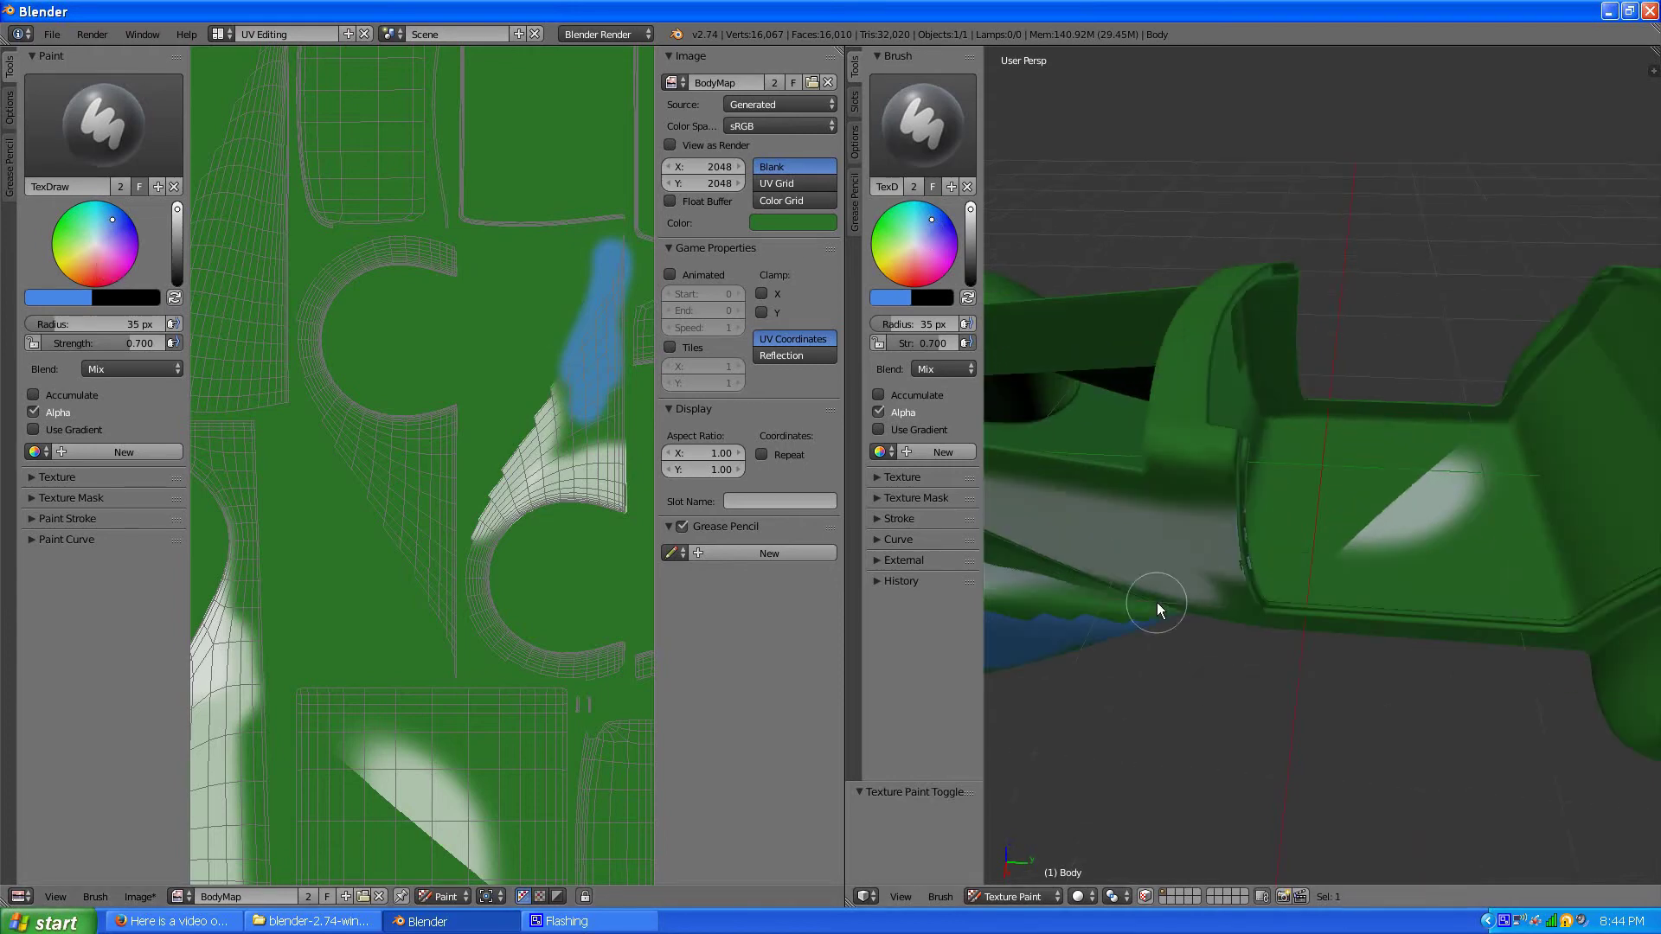
mouse_move(1166, 651)
middle_mouse_down()
mouse_move(1254, 673)
mouse_move(1258, 657)
middle_mouse_up()
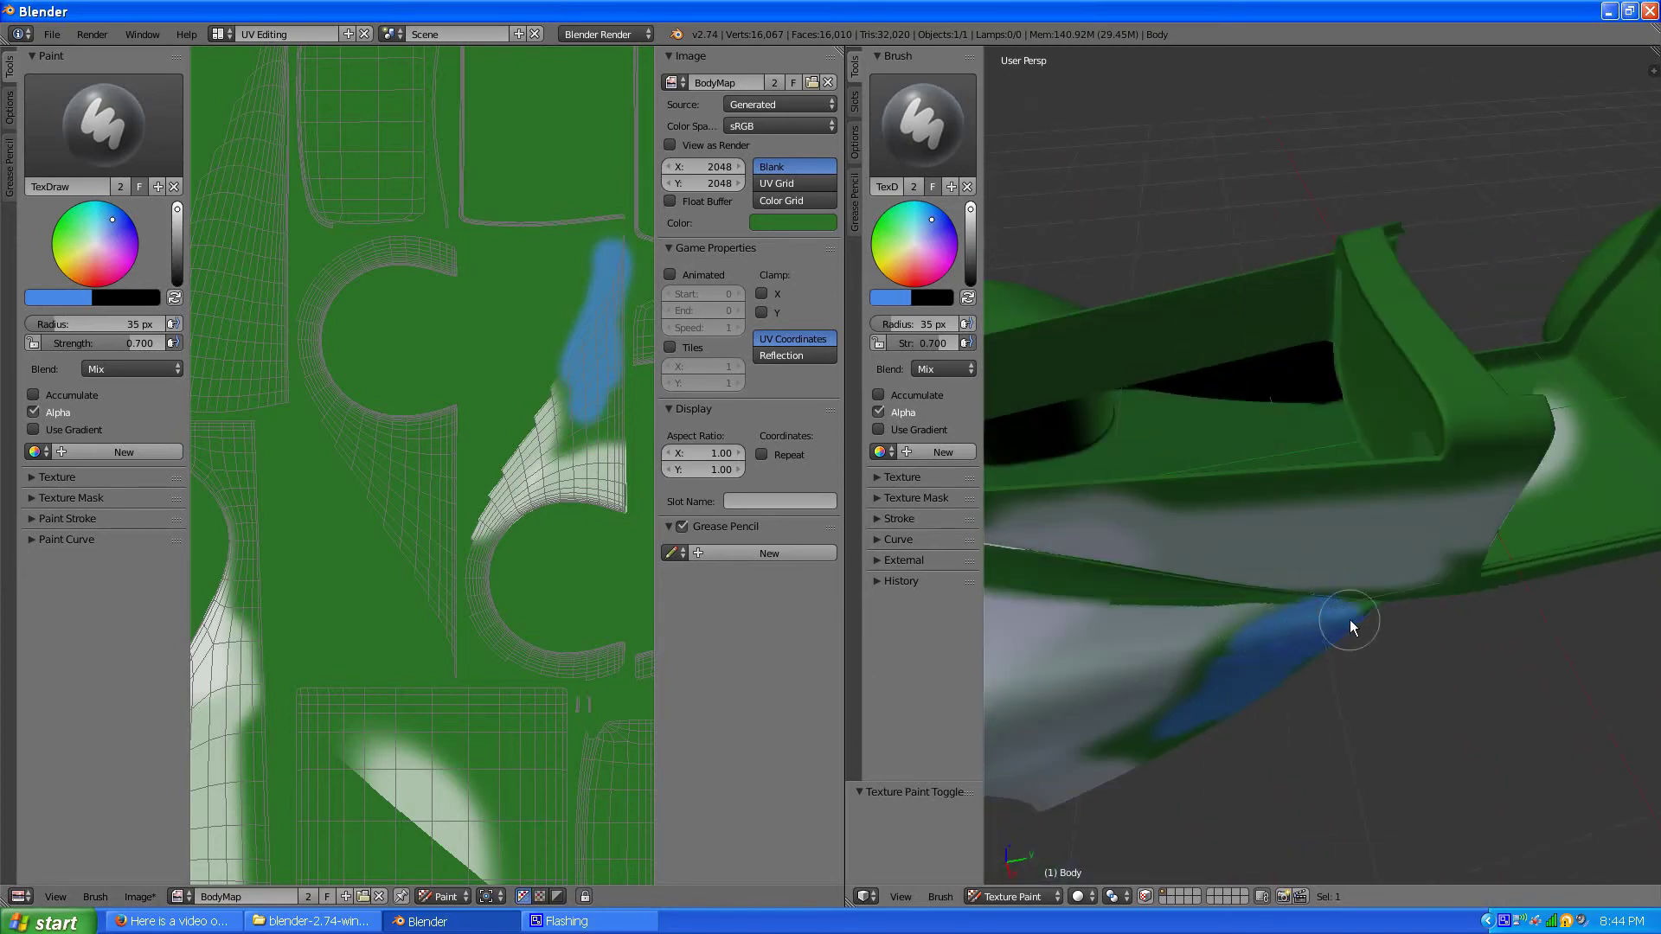
Examine where the blue and white paint falls on the separate fender UV islands of the BodyMap image.
scroll(523, 381, "down", 7)
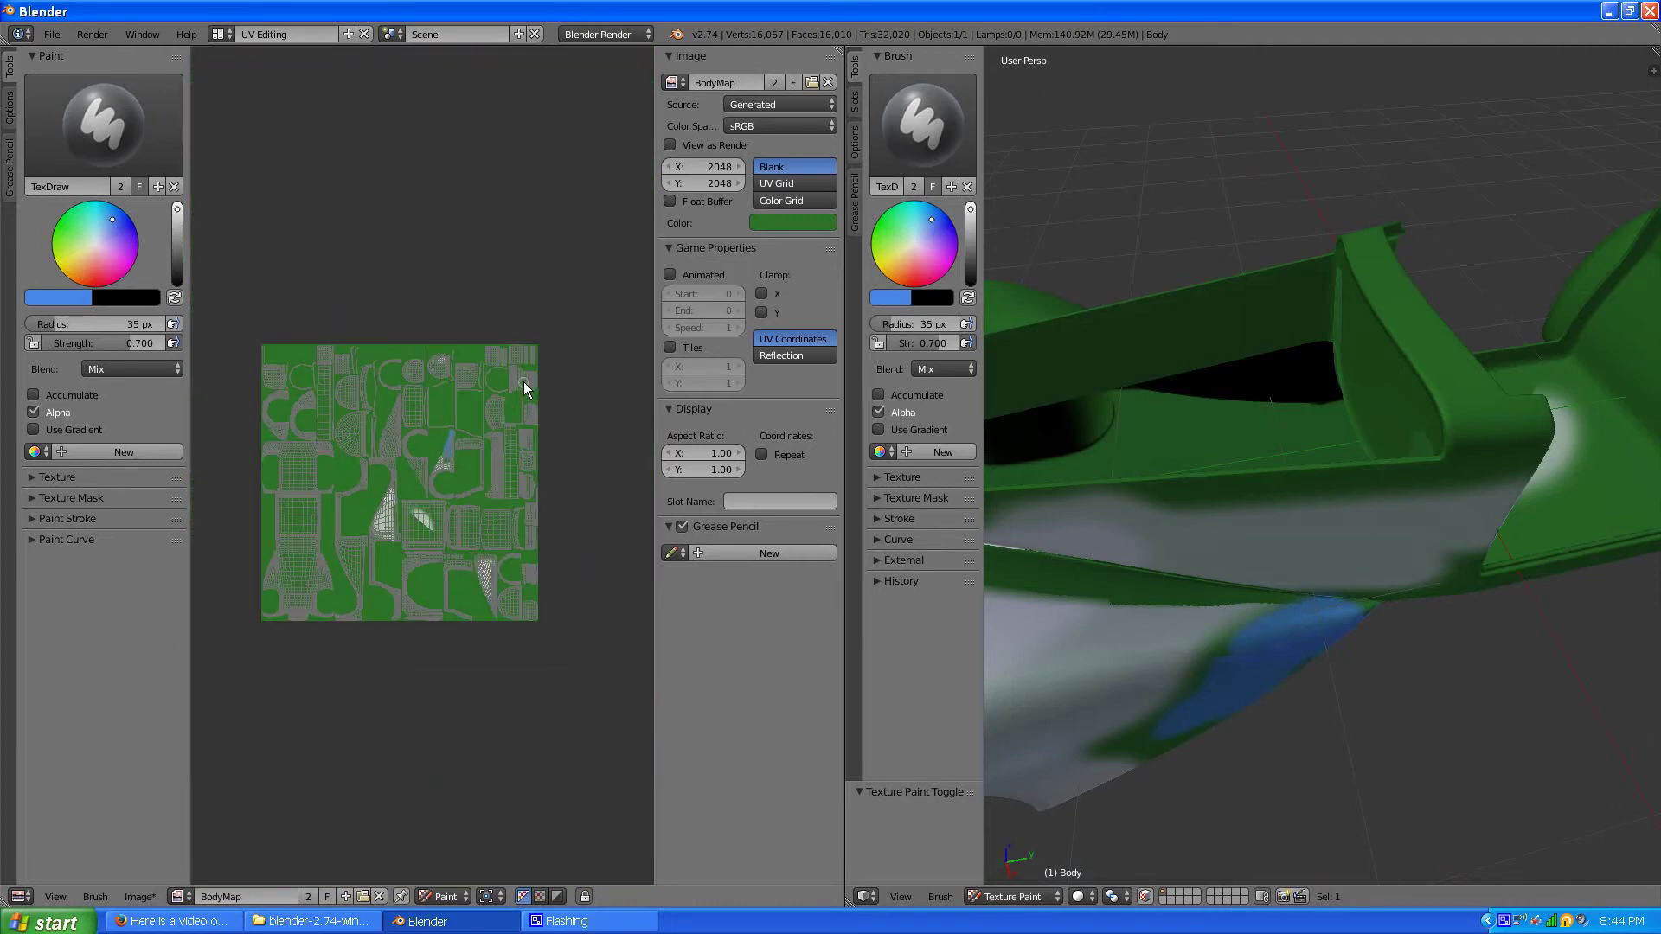
scroll(526, 378, "up", 2)
scroll(450, 463, "up", 2)
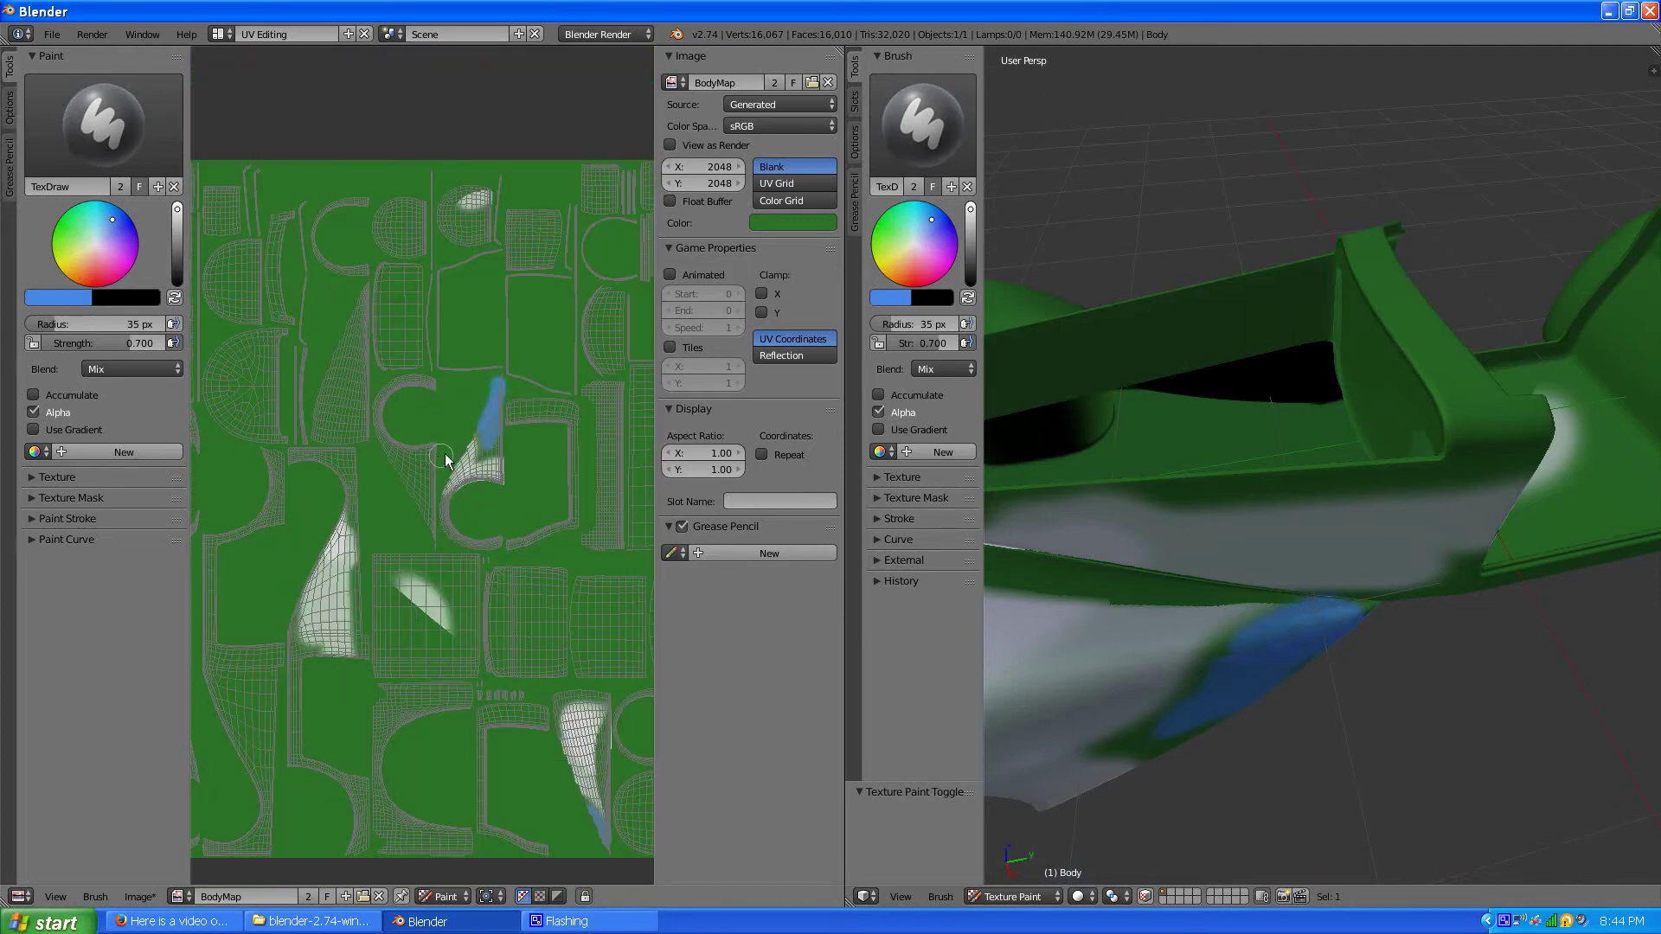
middle_click_drag(445, 460, 522, 387)
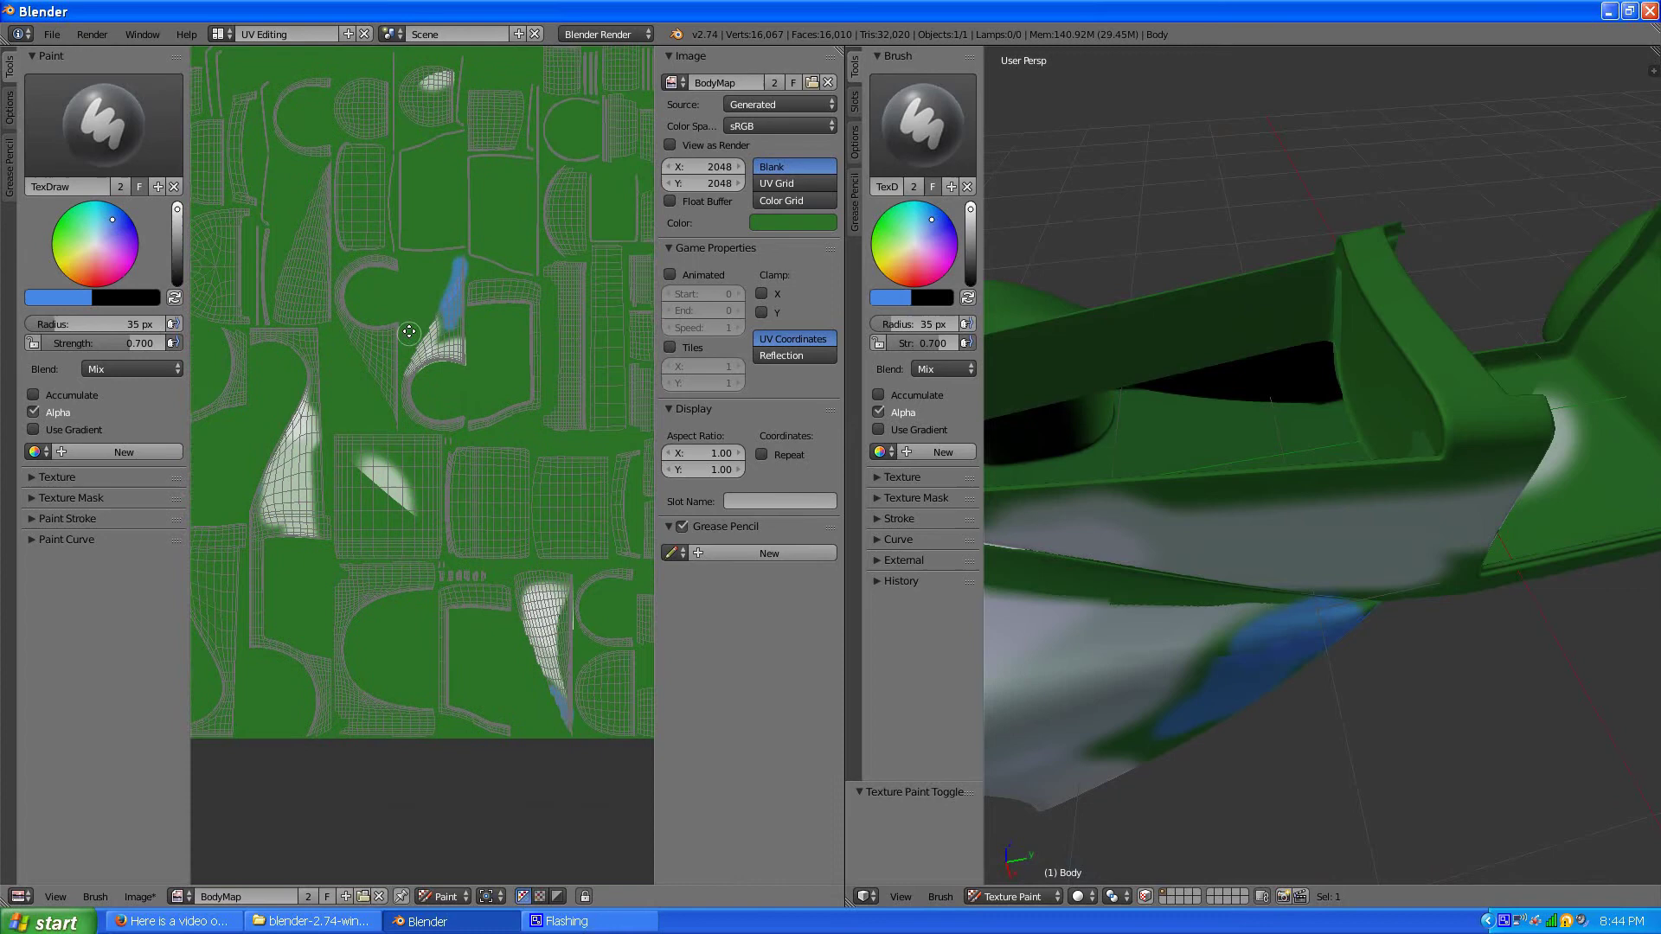
middle_click_drag(409, 331, 410, 327)
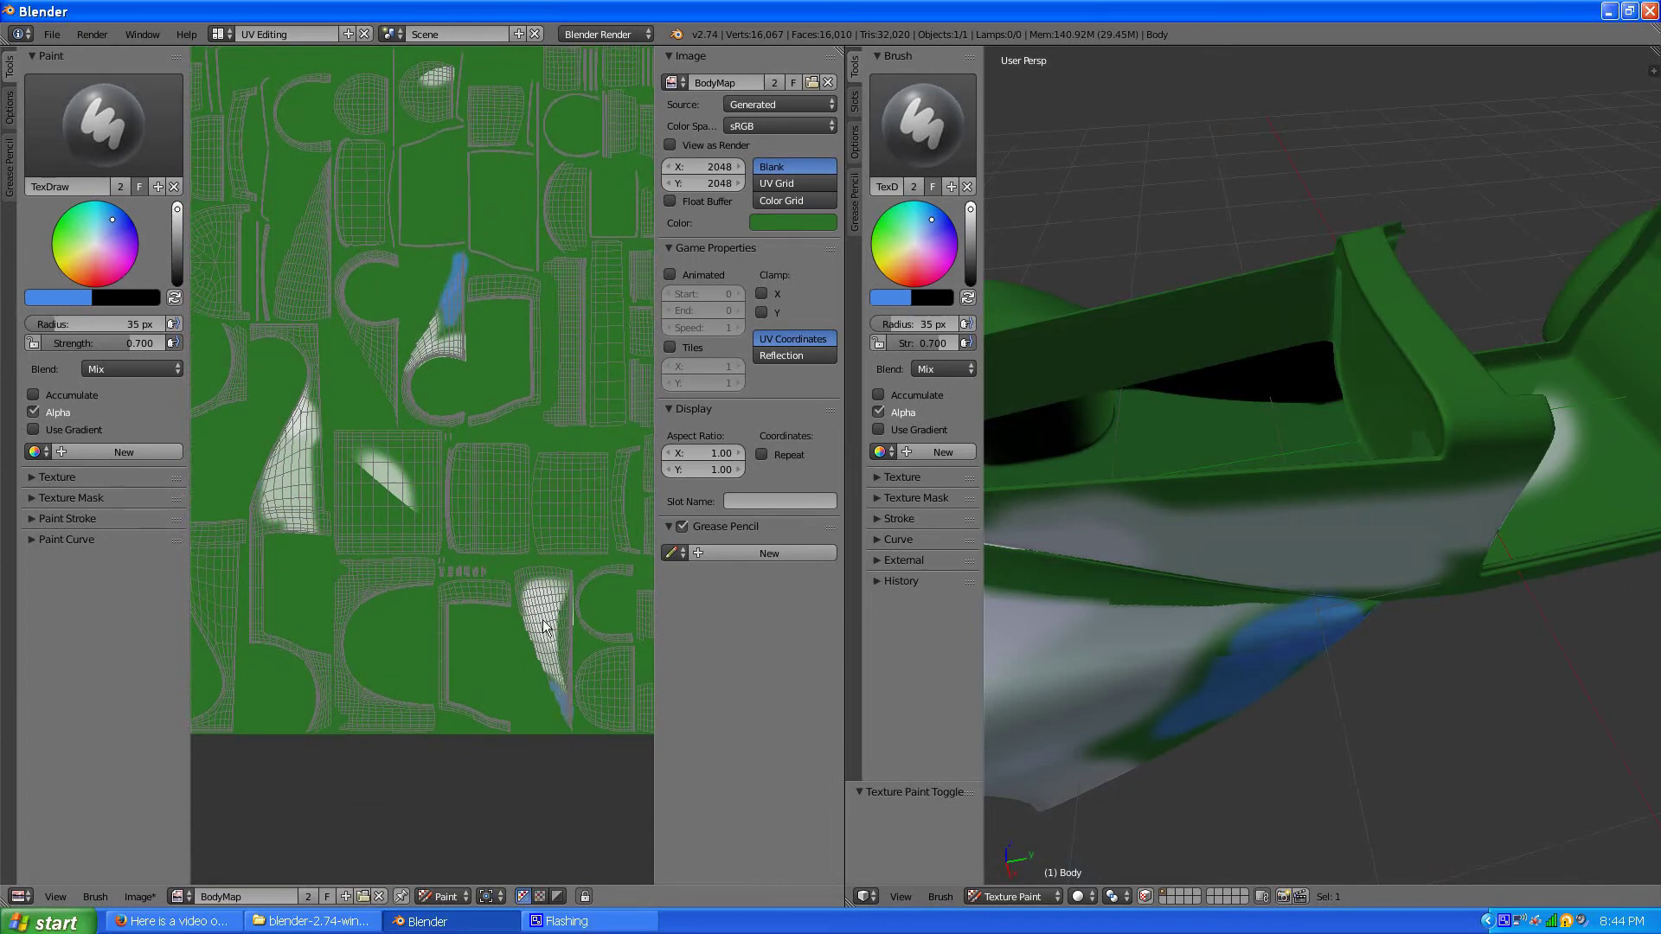
middle_click_drag(555, 711, 526, 564)
scroll(523, 564, "up", 3)
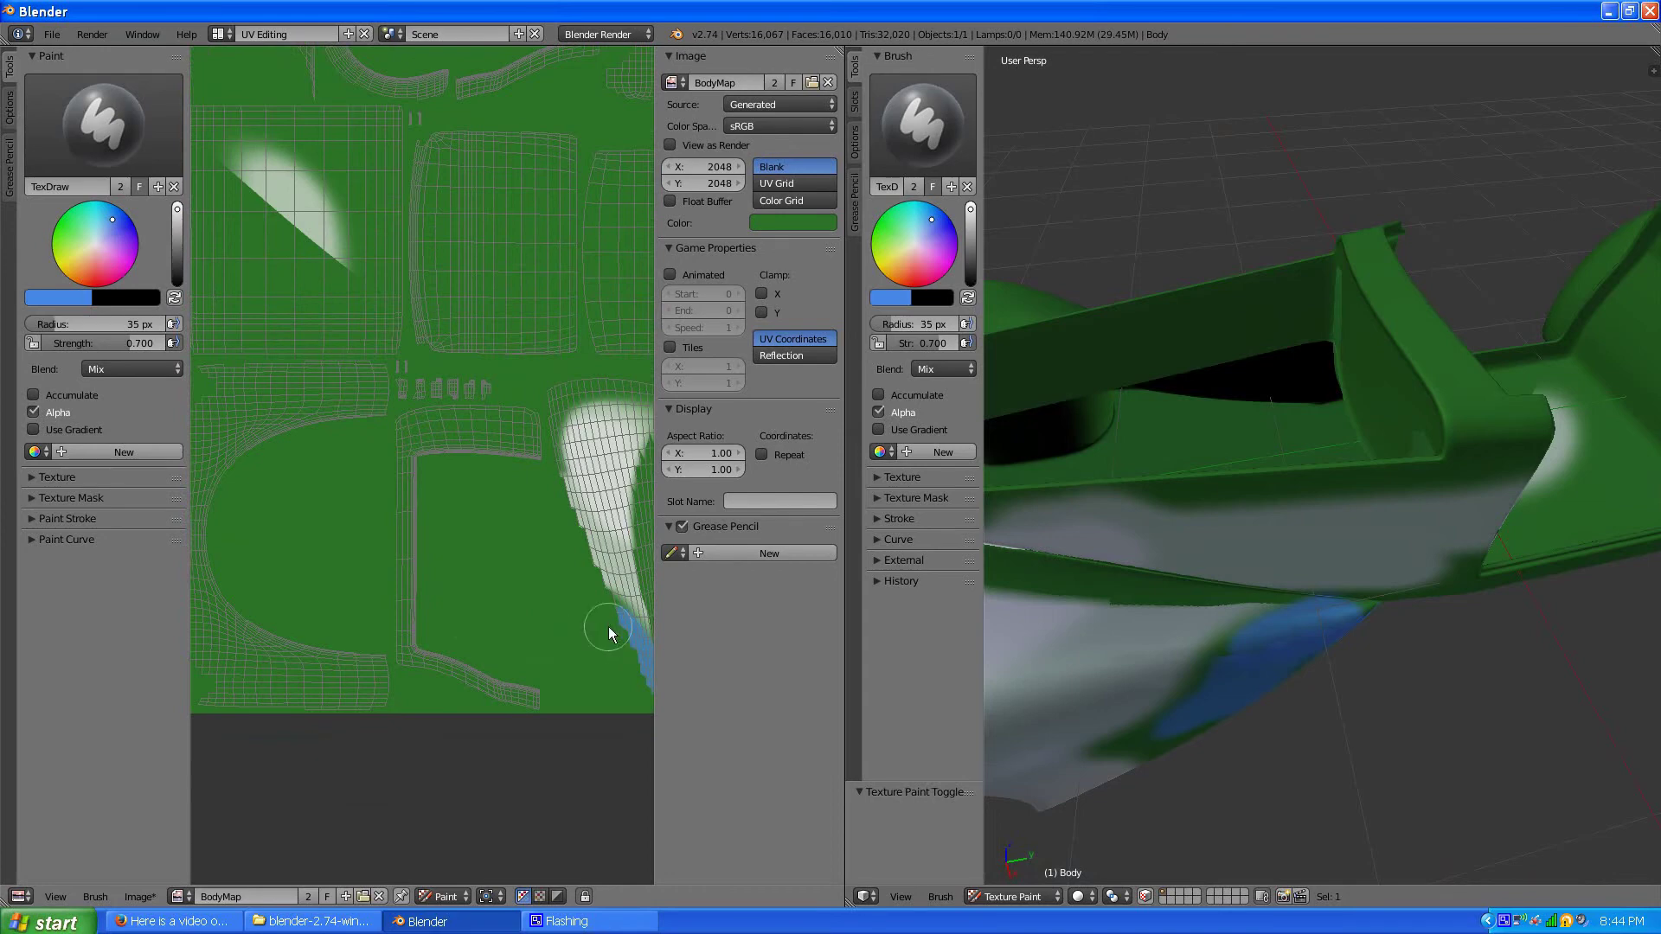
Paint a blue stroke over the narrow lower end of the fender's UV island on the BodyMap image.
middle_click_drag(610, 634, 467, 522)
mouse_move(467, 523)
left_mouse_down()
mouse_move(513, 608)
mouse_move(505, 575)
left_mouse_up()
middle_click_drag(1290, 725, 1324, 589)
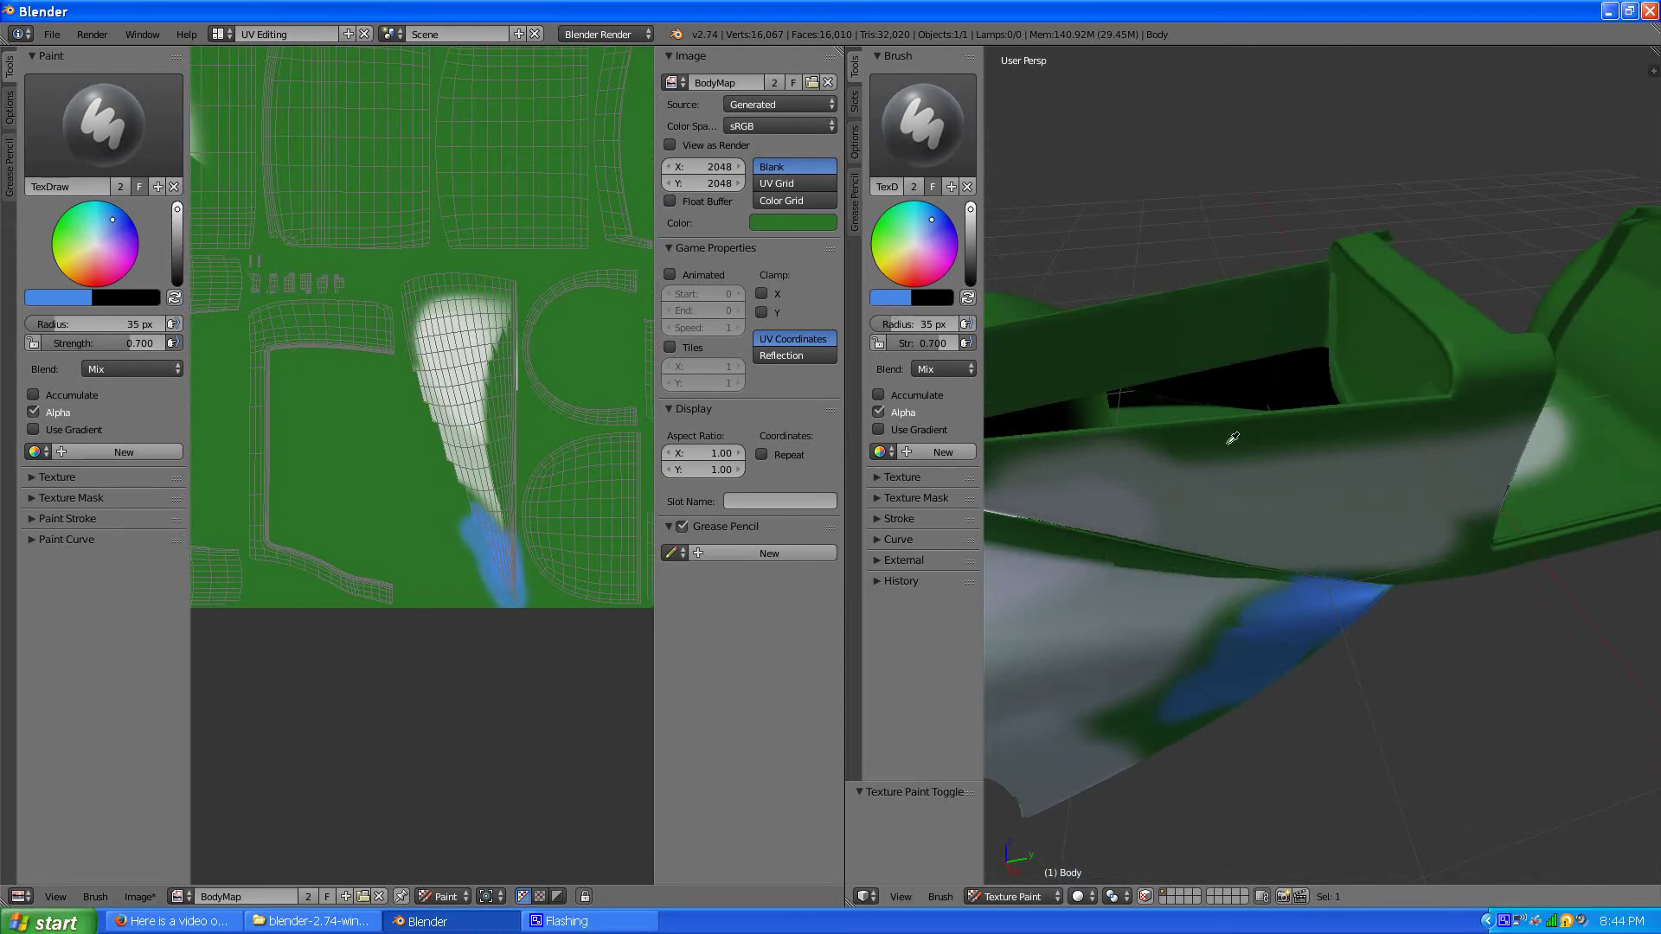
Sample the shaded green from the 3D car body as the brush color and expand the 3D view's Shading settings.
key("s")
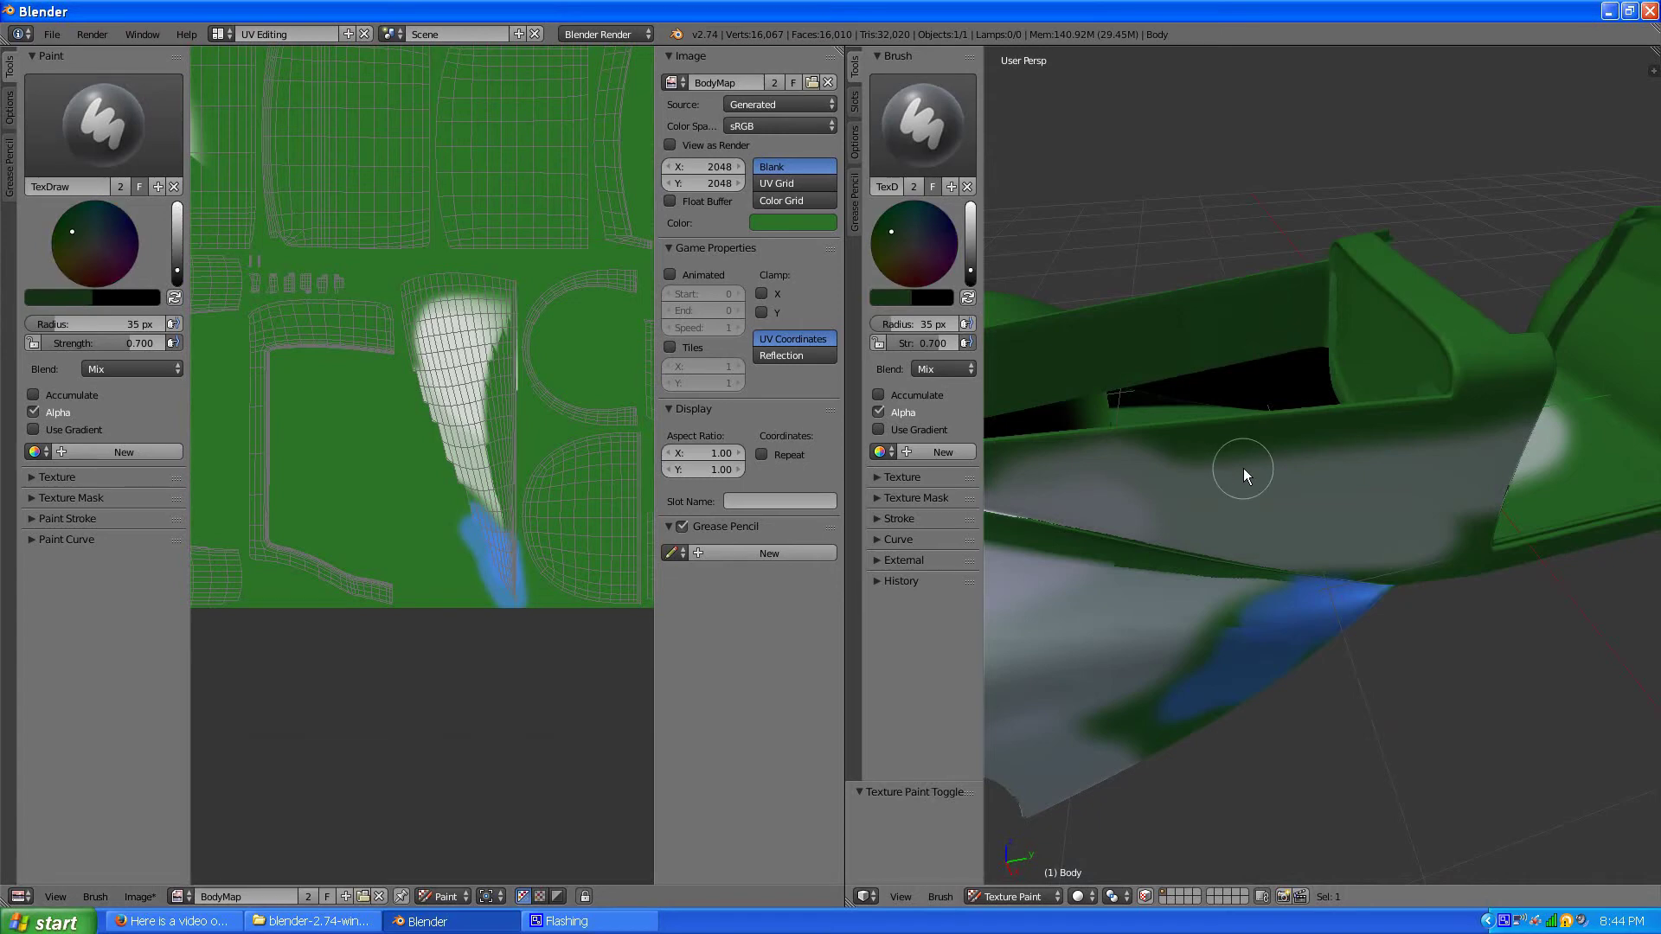
key("n")
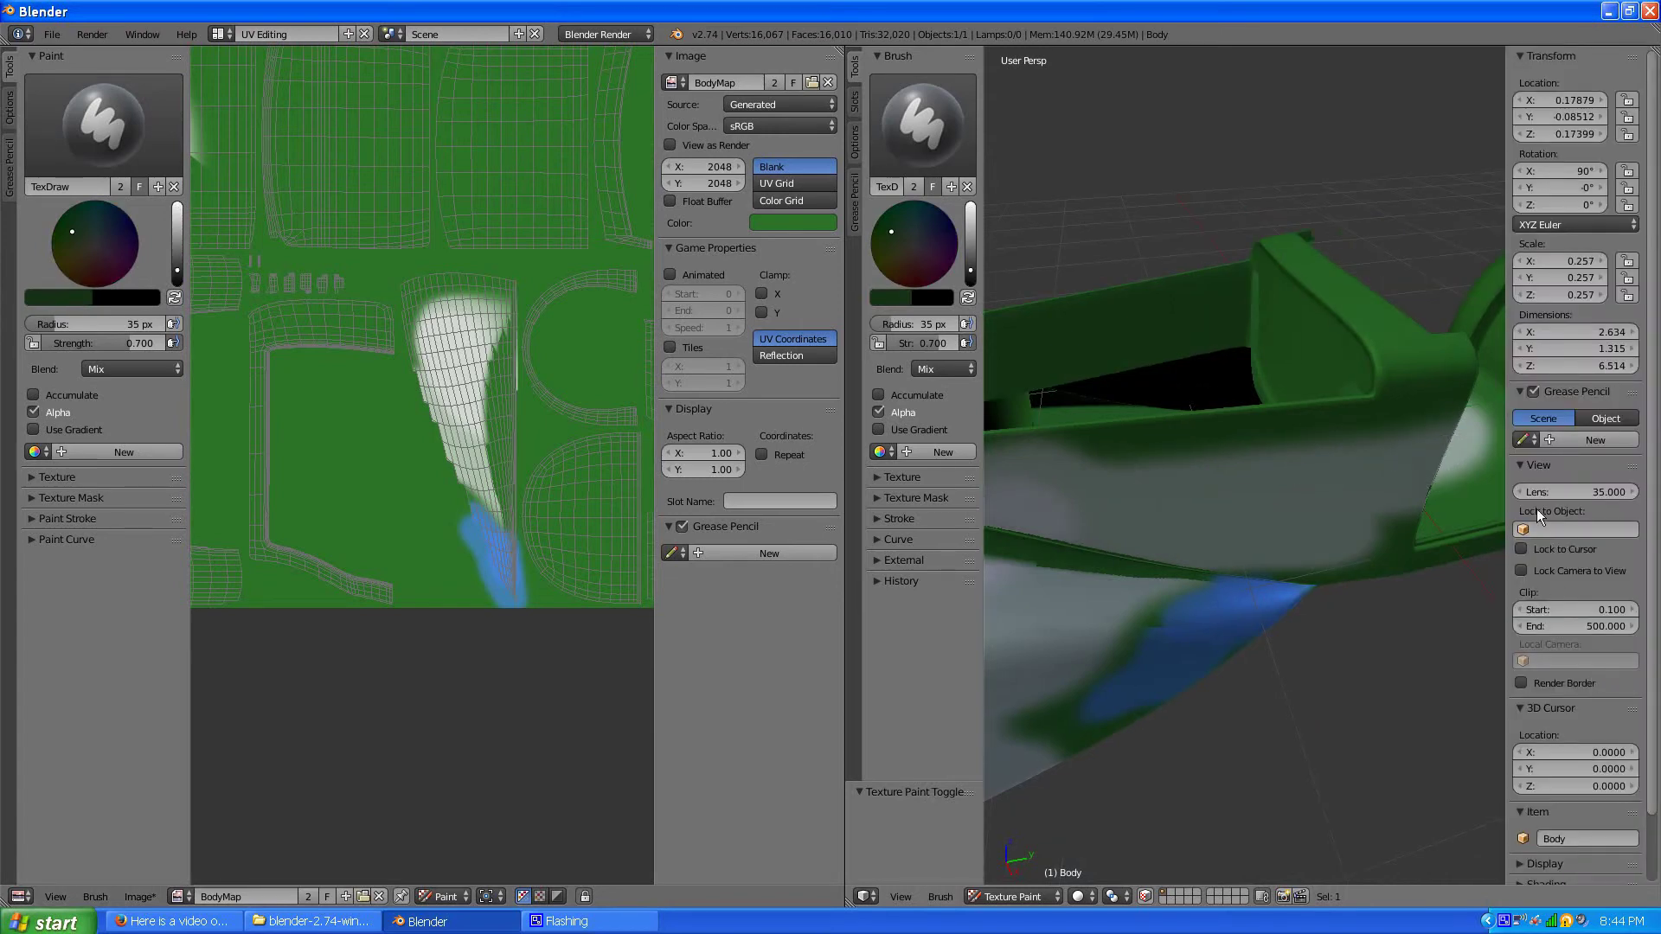
scroll(1510, 675, "down", 3)
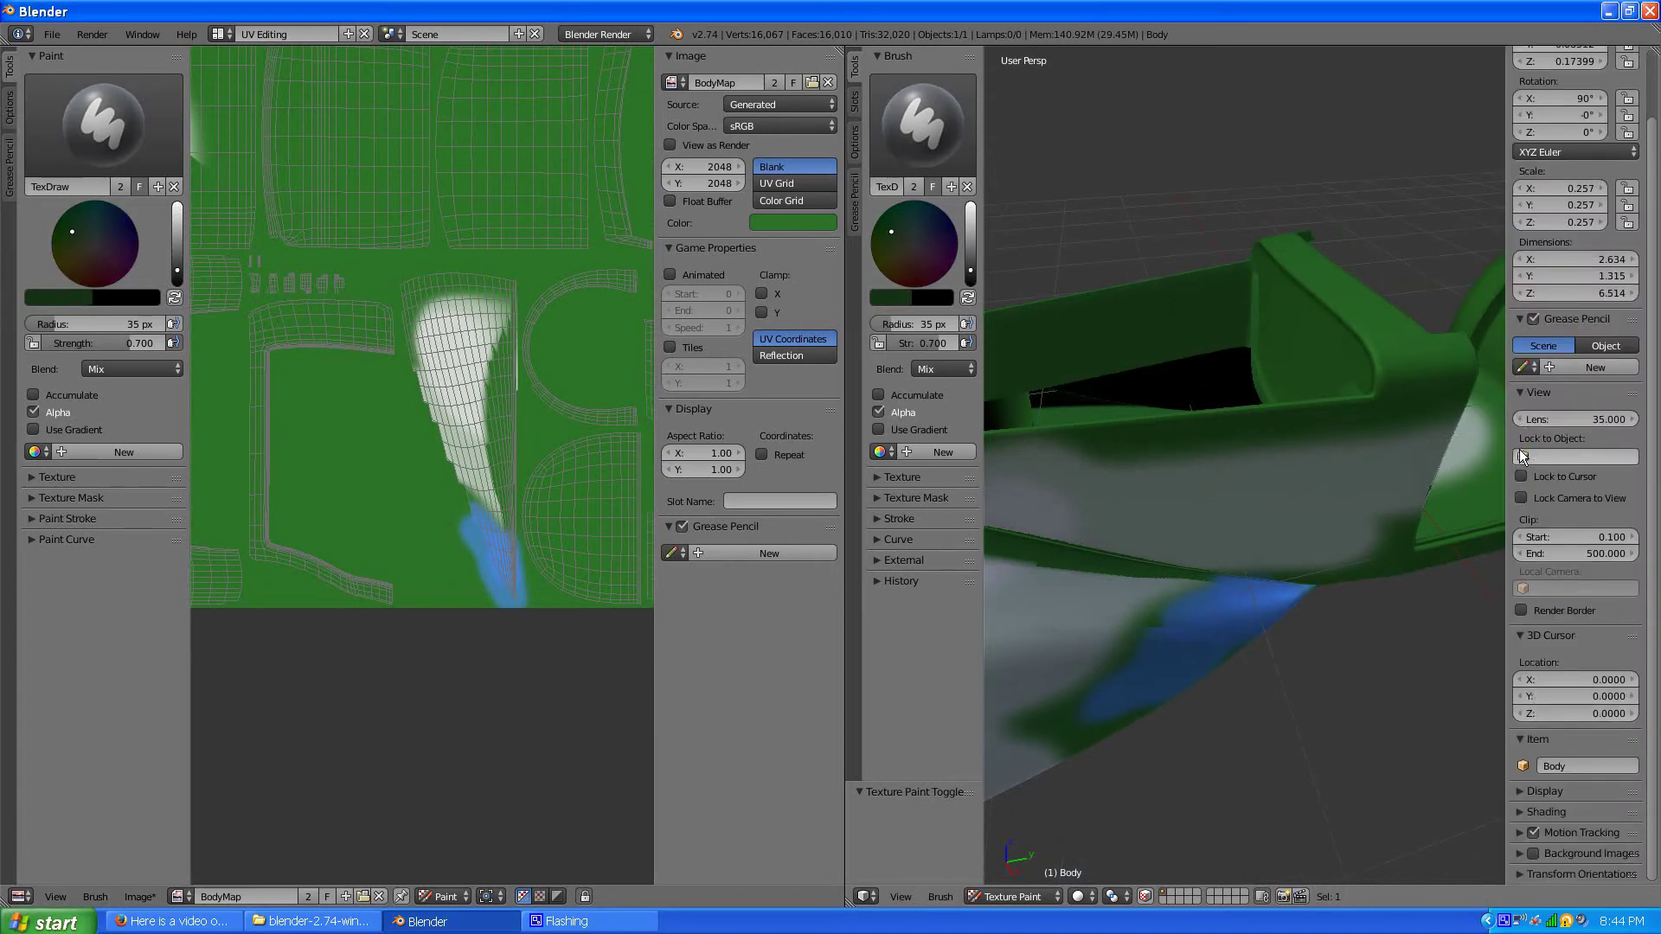
left_click(1523, 813)
scroll(1596, 791, "down", 5)
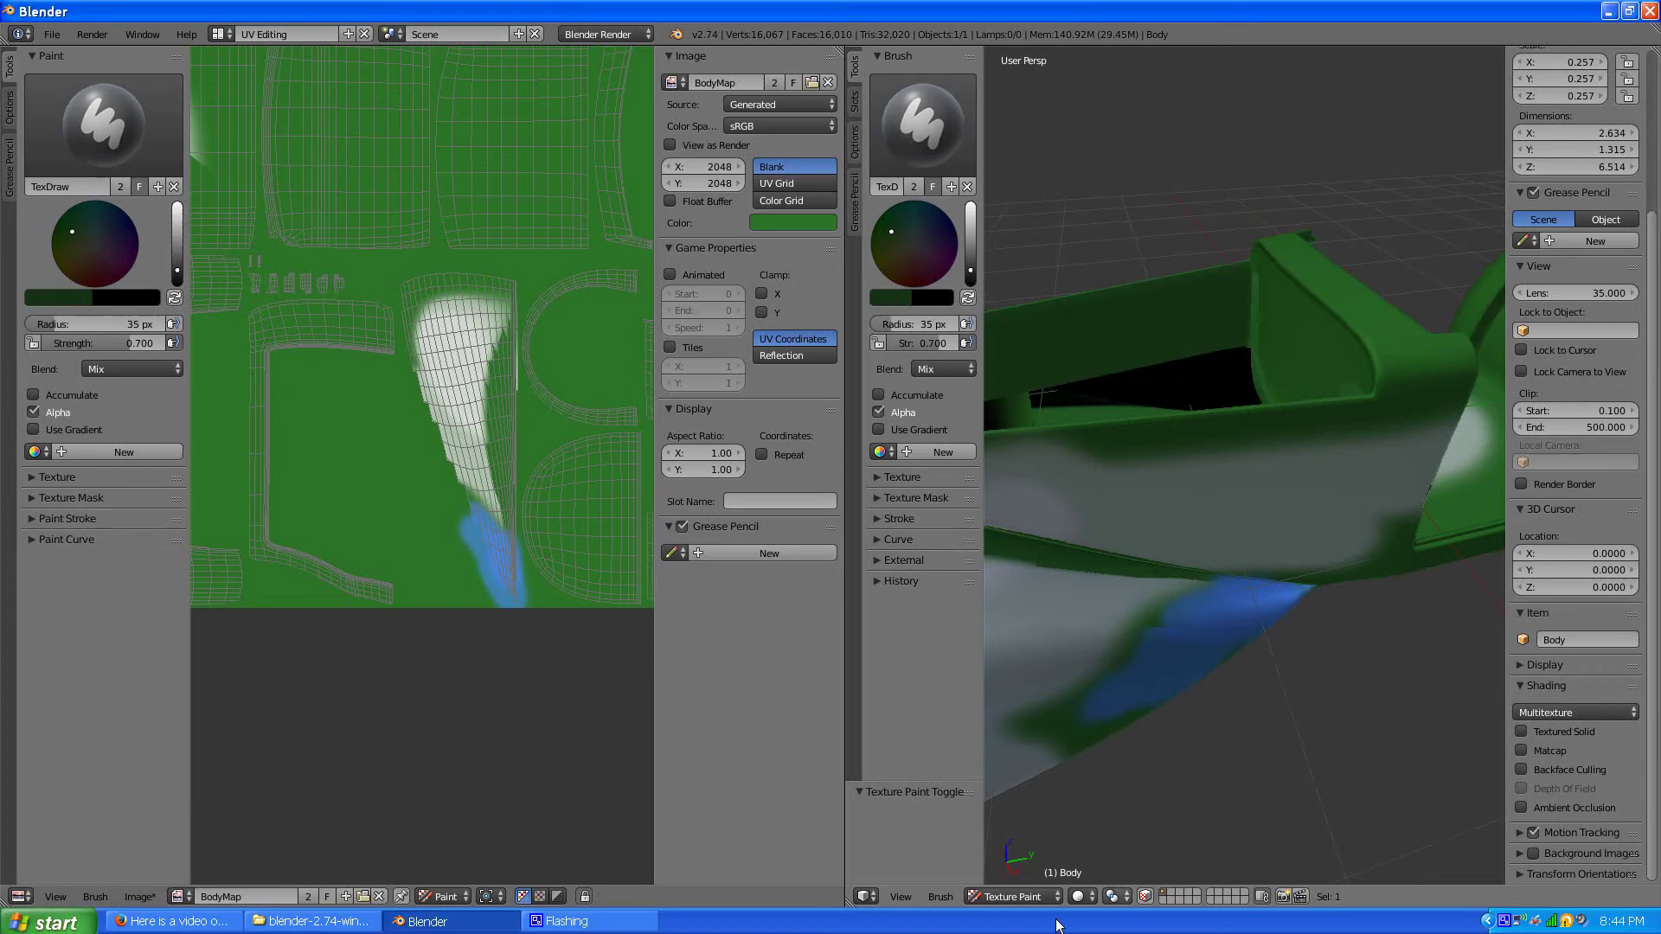
Set the 3D view to Texture shading and sample the body's unshaded green as the brush color.
left_click(1079, 896)
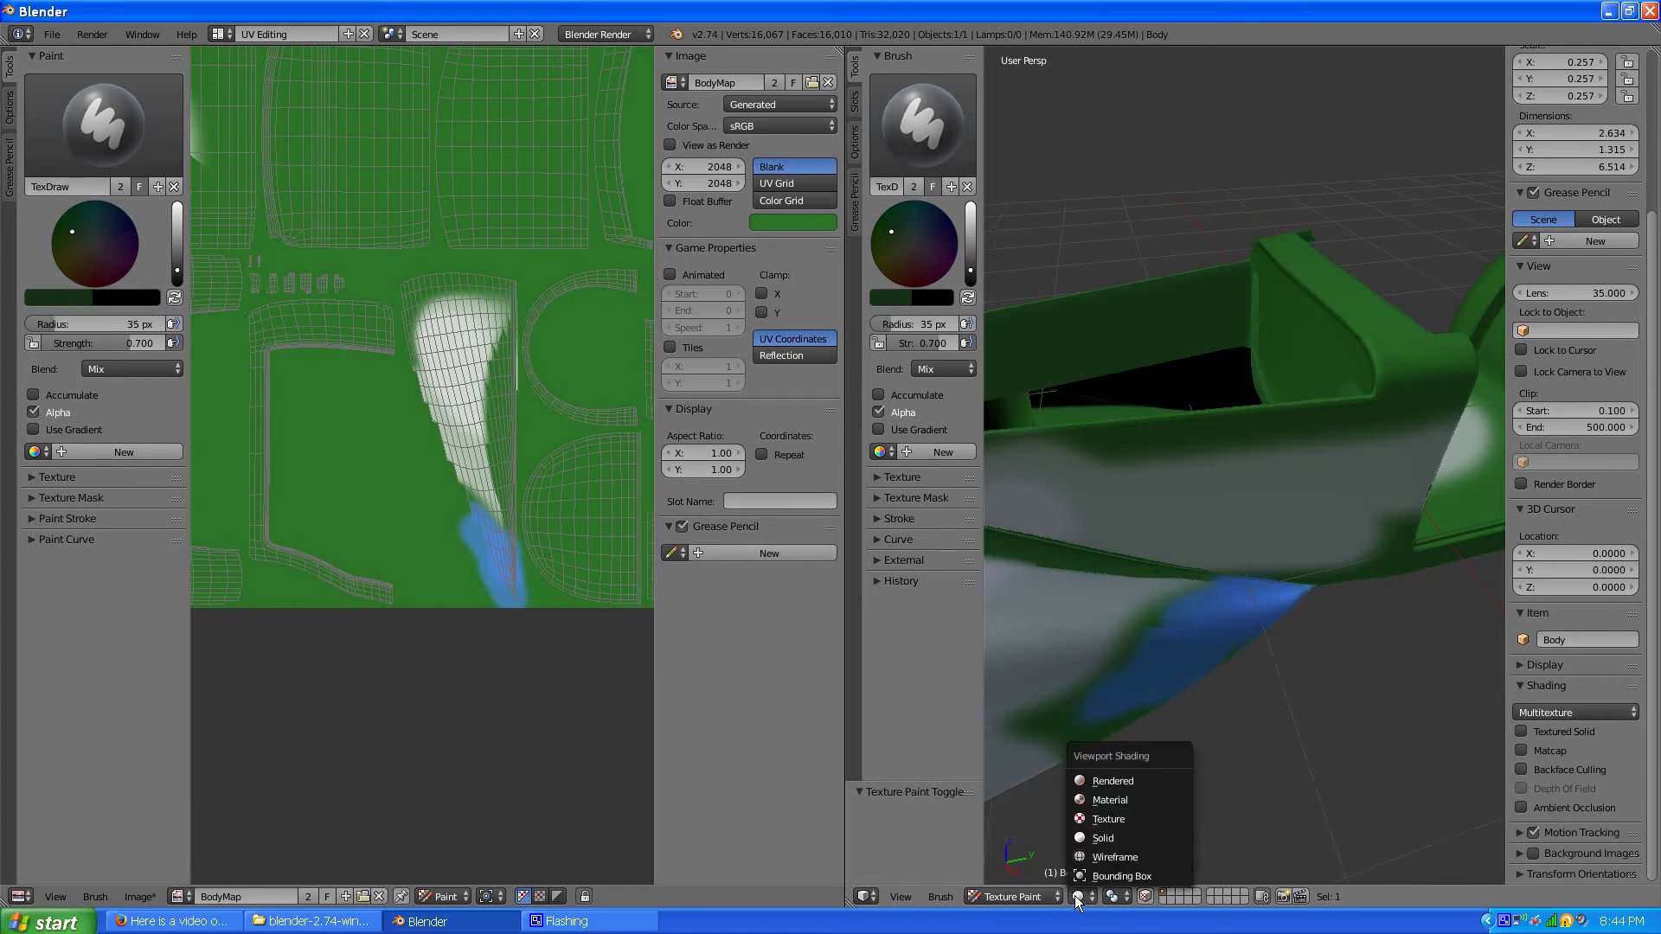
left_click(1107, 821)
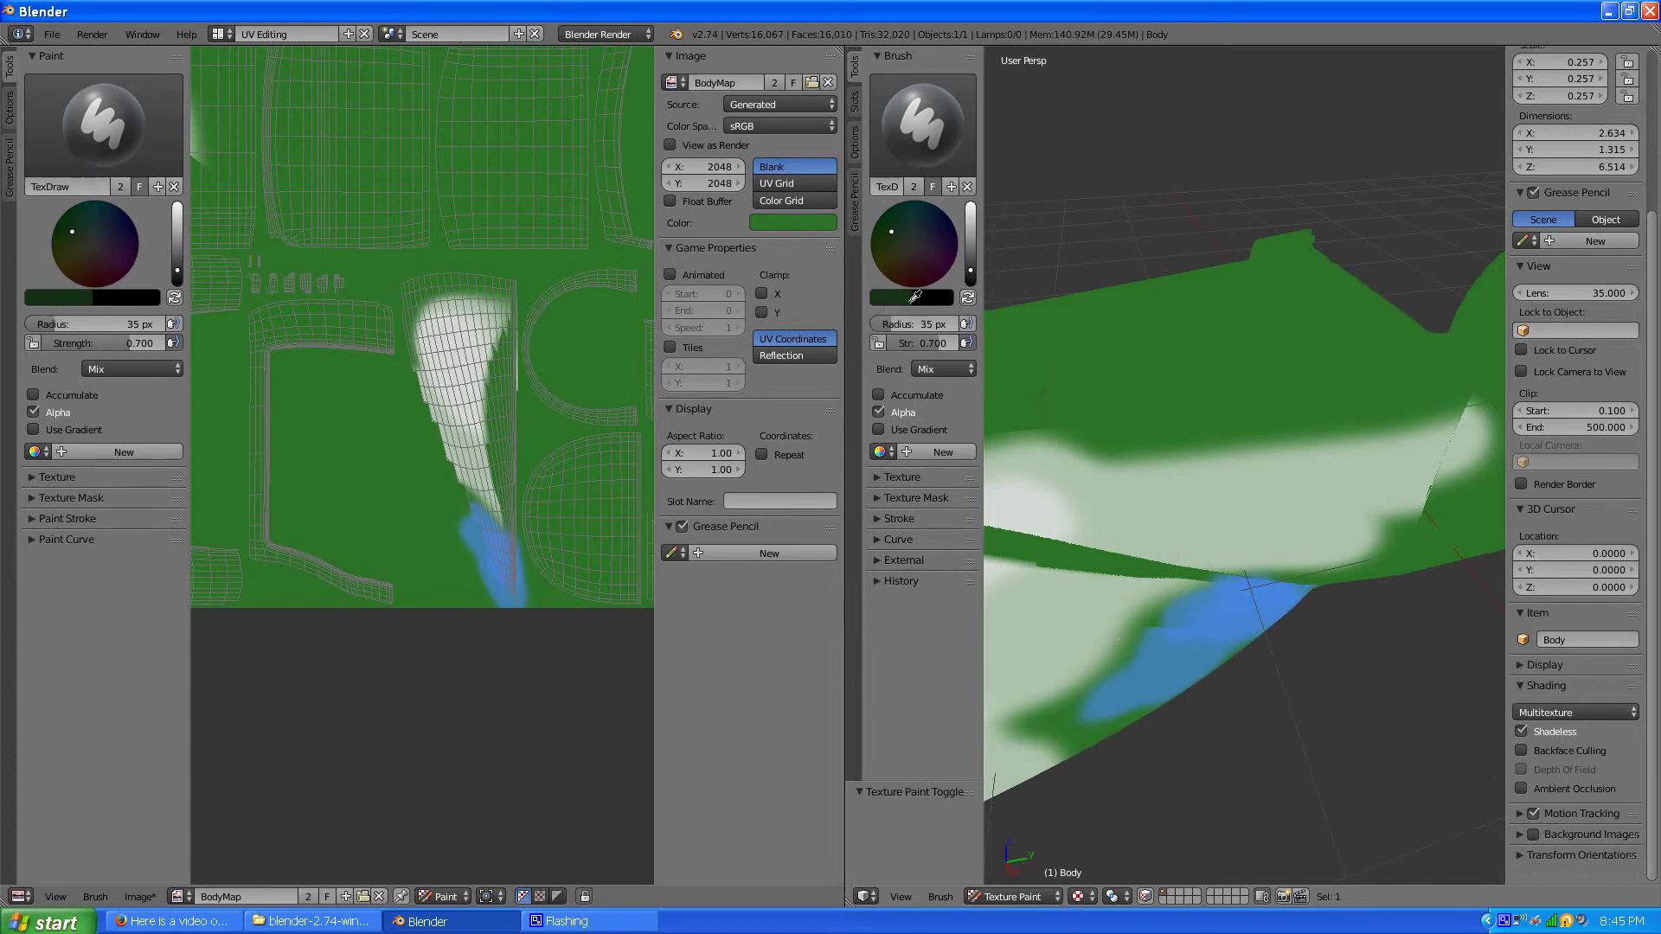
key("s")
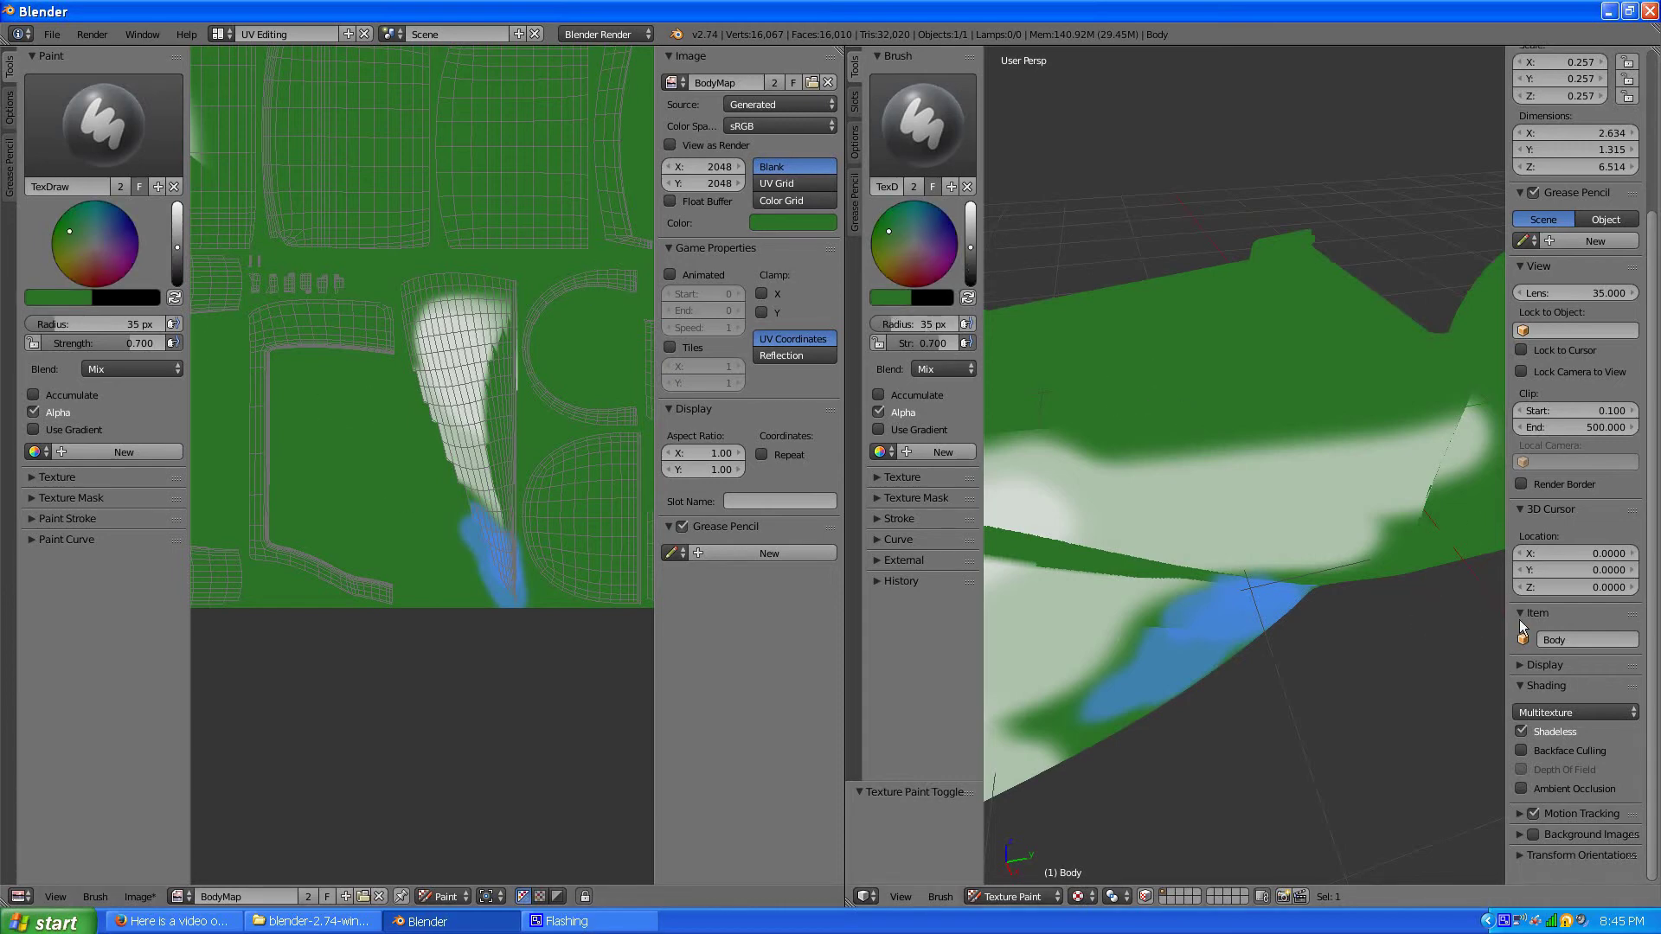
Return the 3D view to Solid shading and enable Textured Solid to show the painted body with lighting.
left_click(1078, 897)
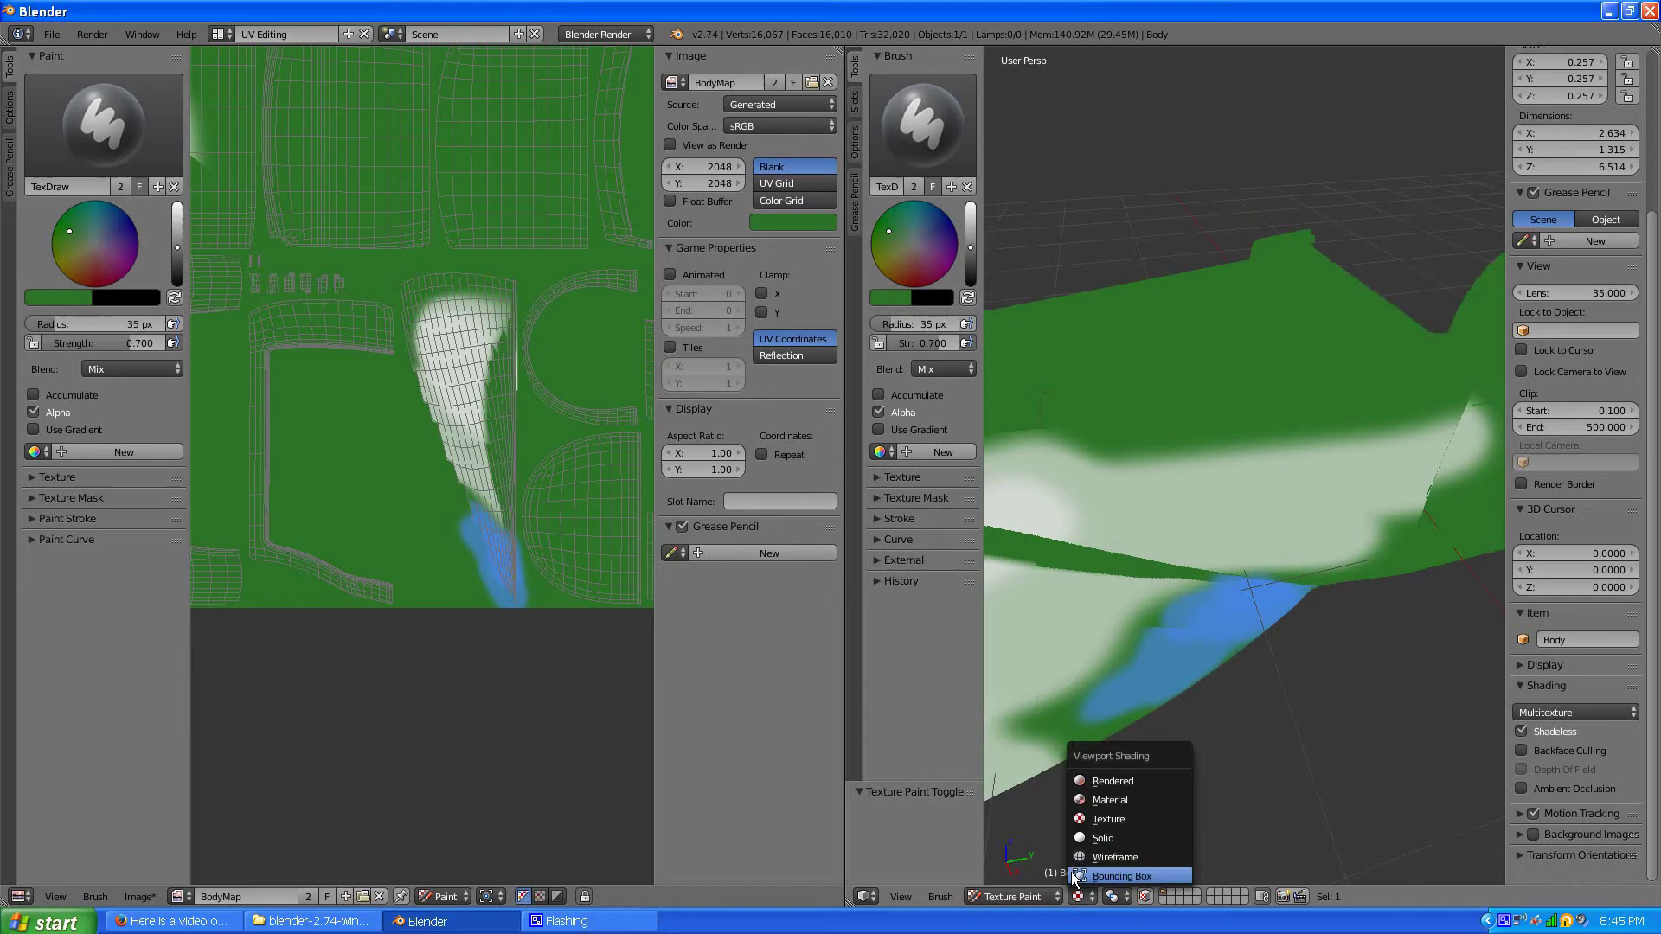
left_click(1103, 854)
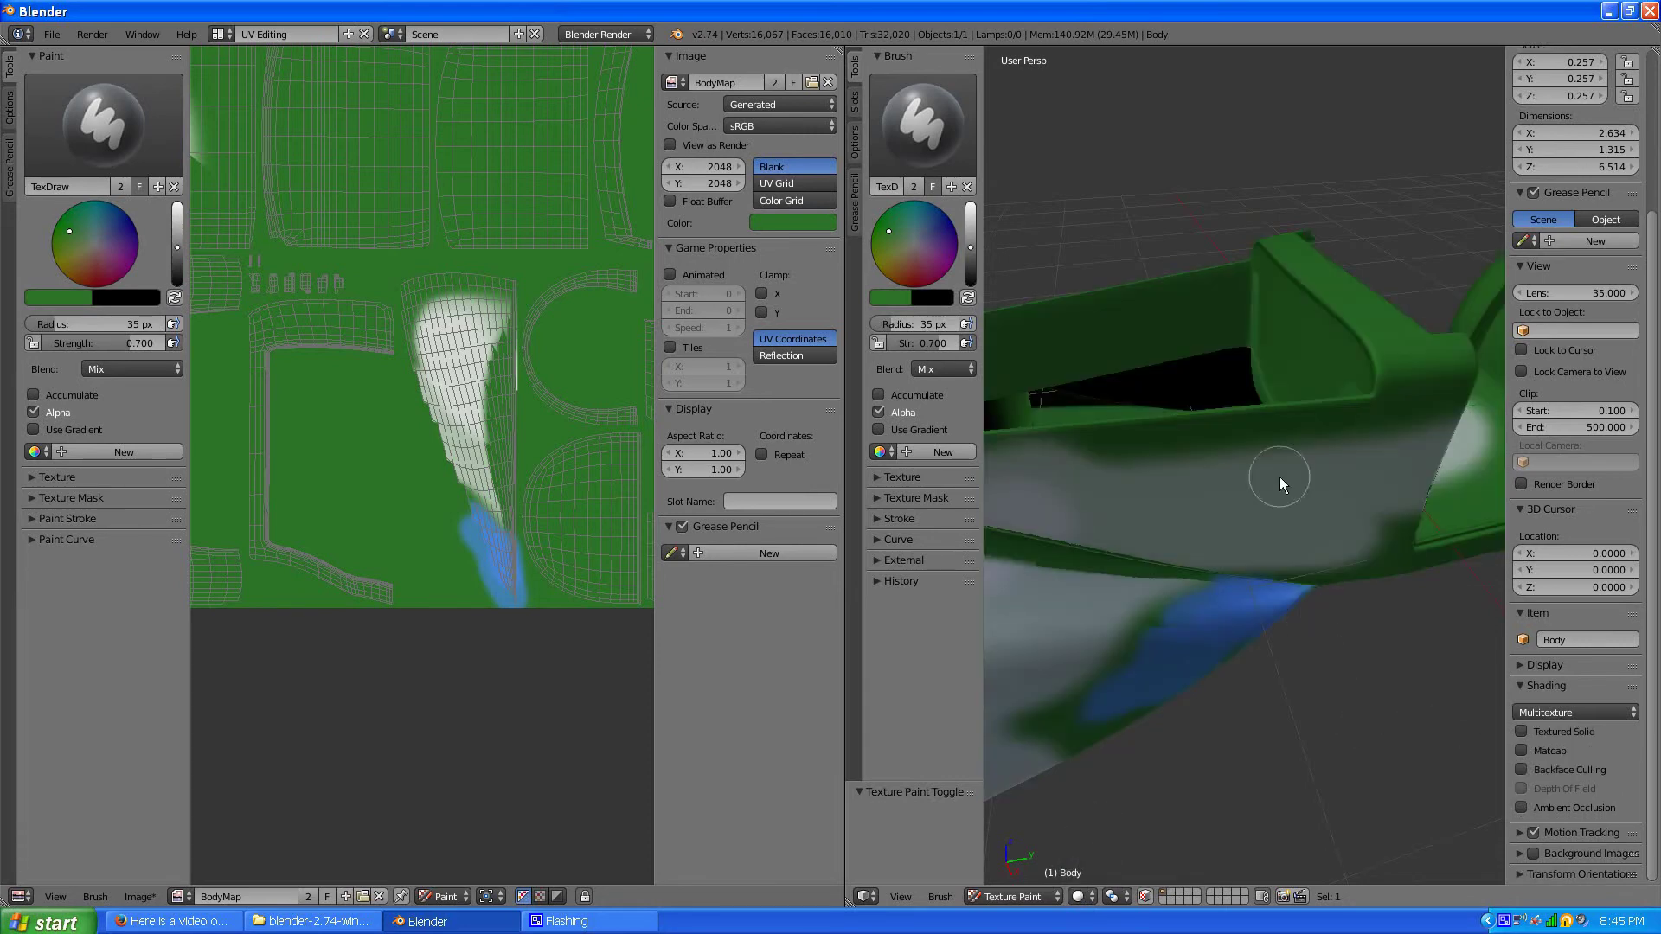
left_click(1522, 732)
middle_click_drag(1335, 768, 1289, 714)
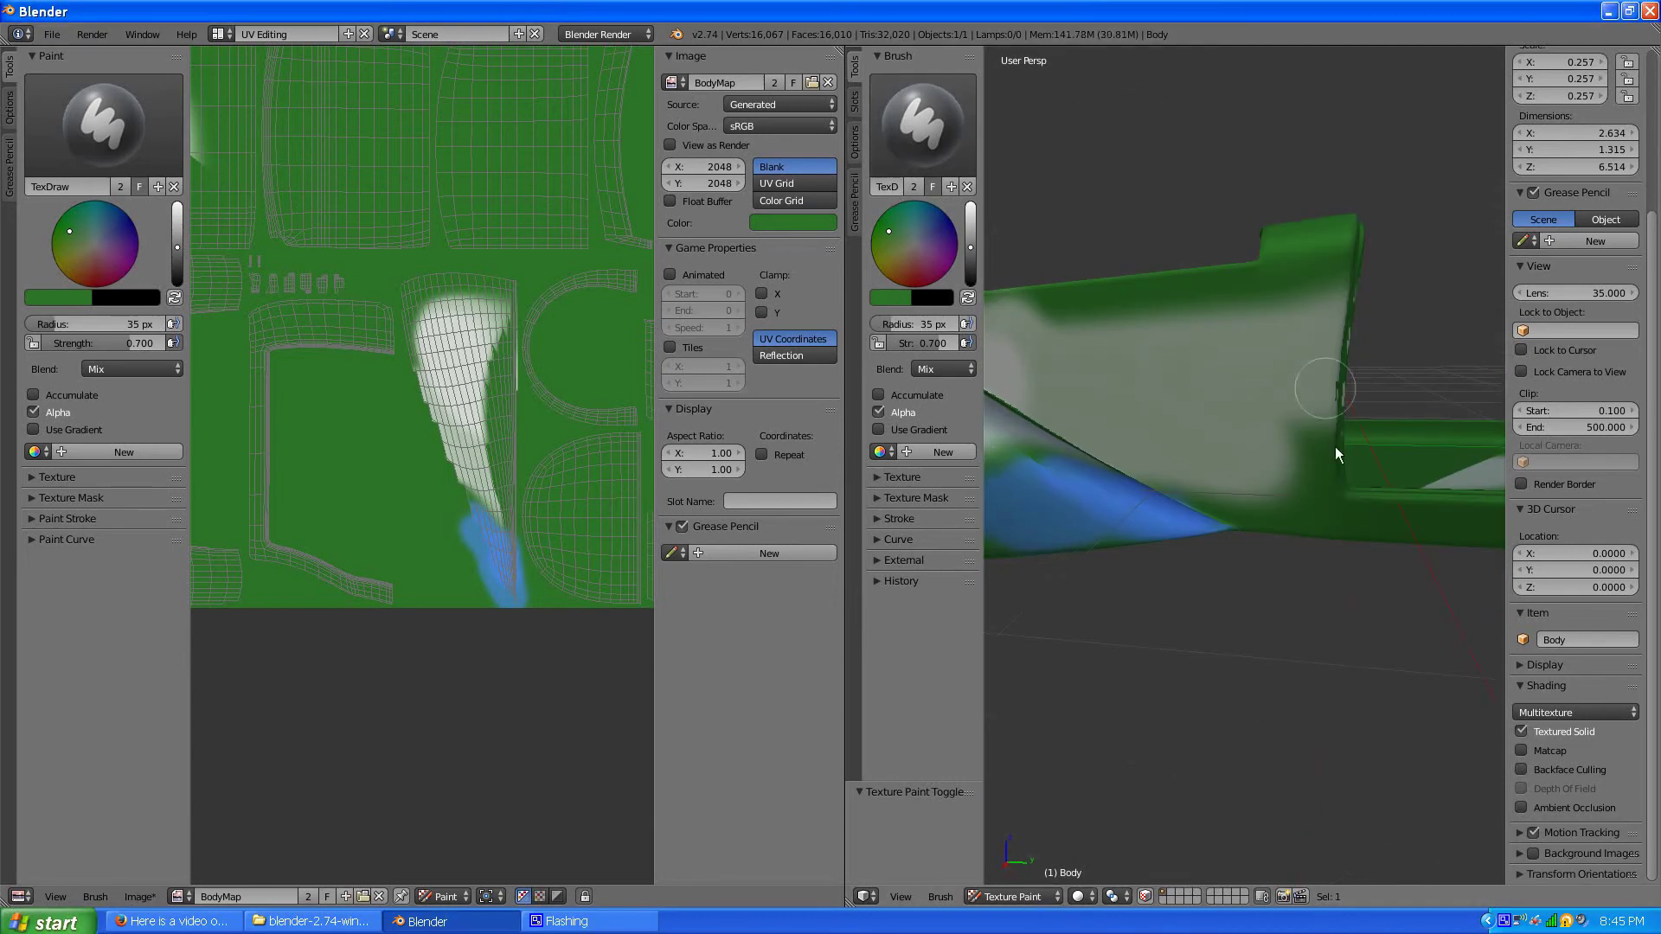
middle_click_drag(1172, 443, 1234, 475)
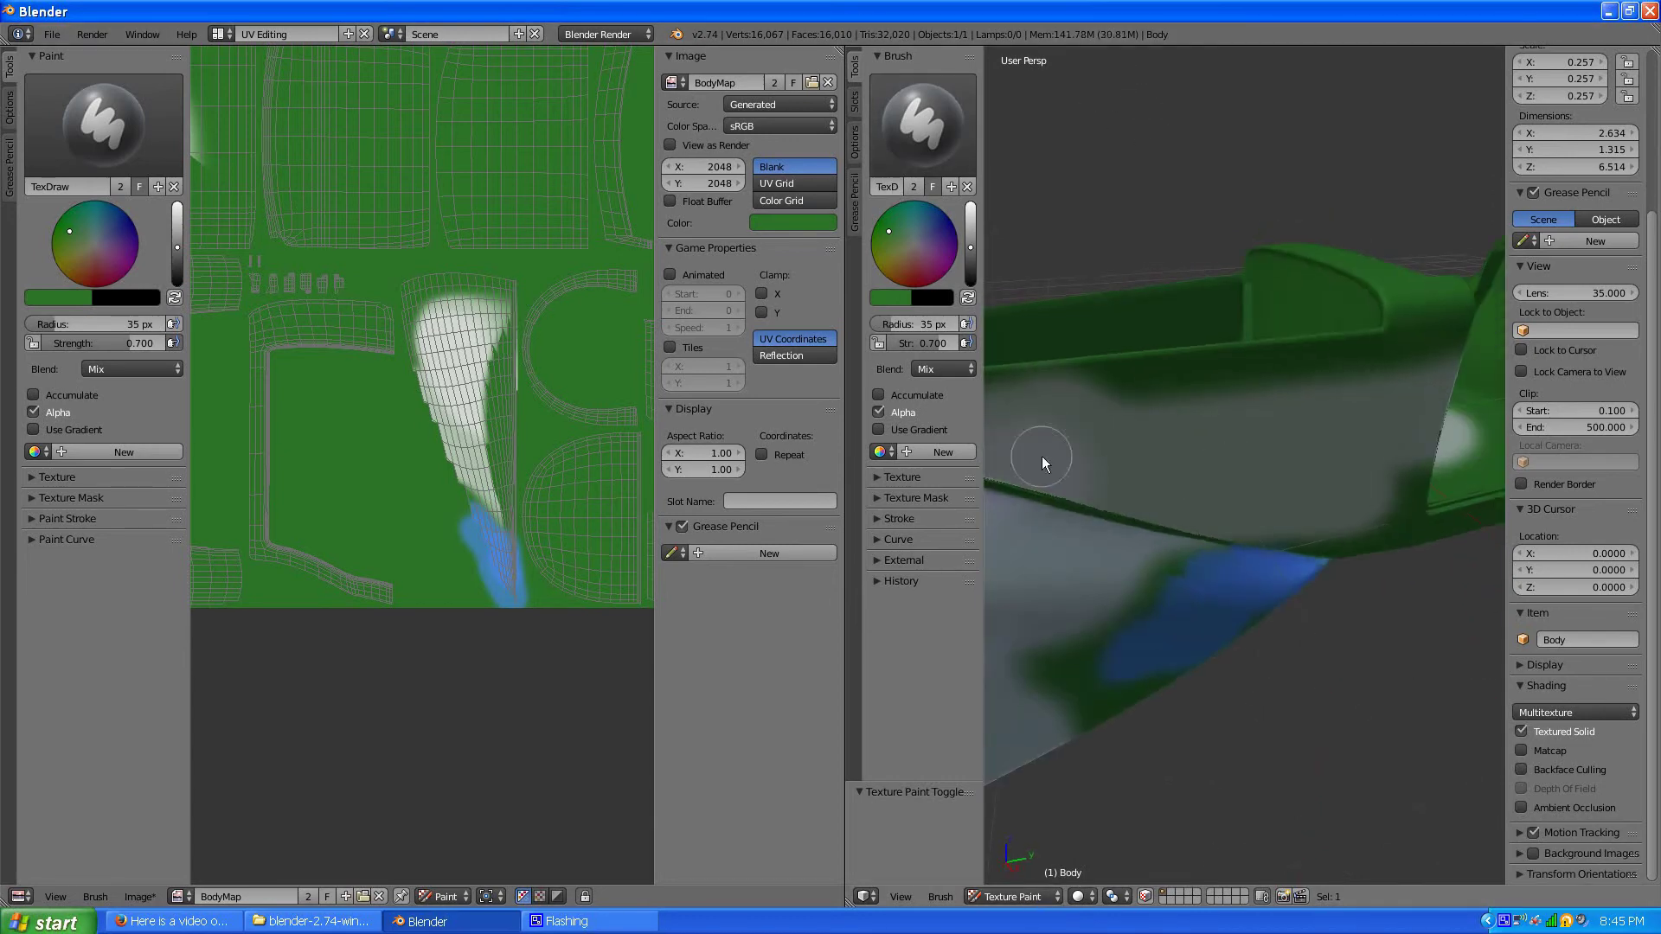
middle_click_drag(1042, 455, 1206, 481)
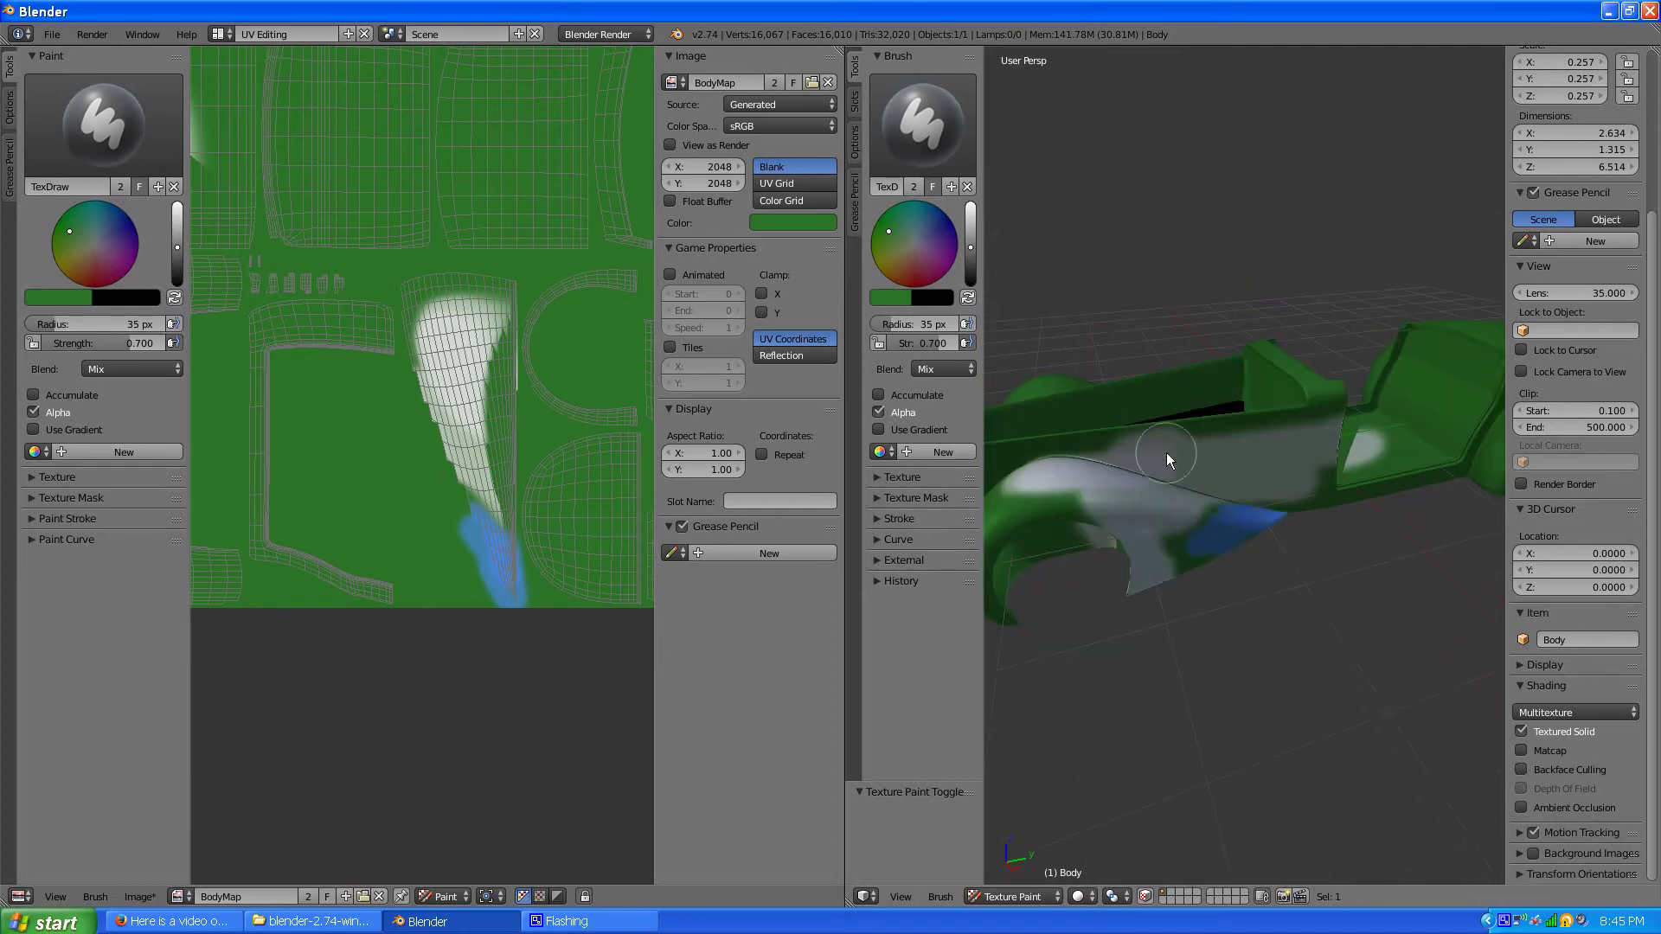
Switch to the Default screen layout and set the render engine to Cycles Render.
left_click(223, 35)
left_click(242, 118)
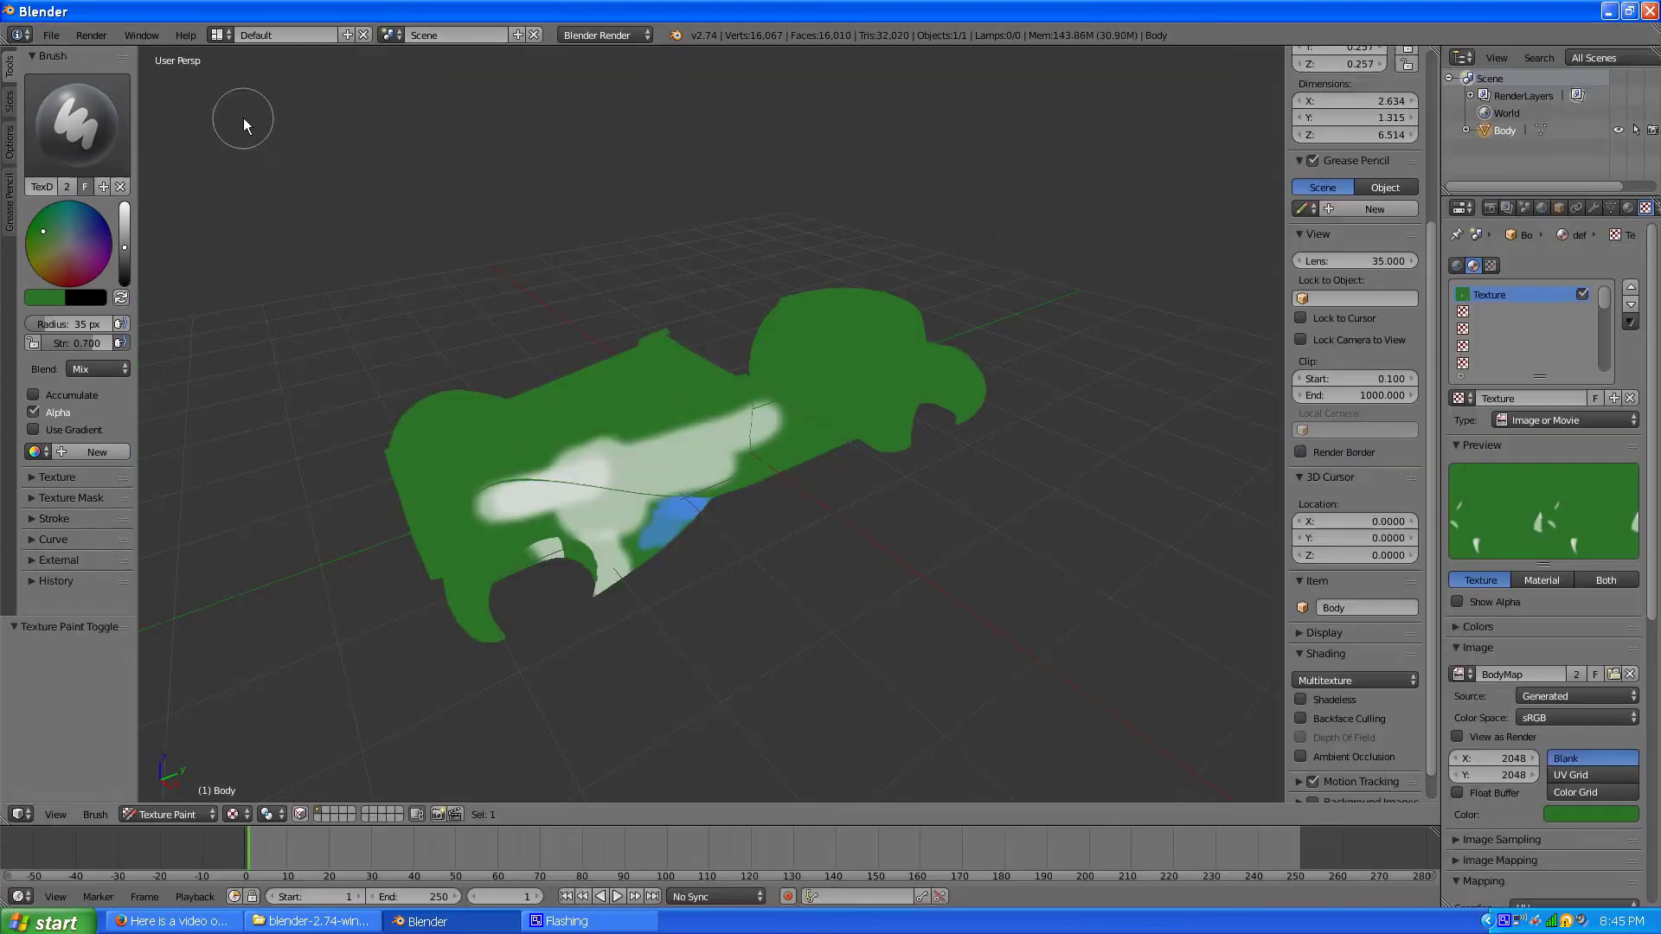
mouse_move(991, 306)
middle_mouse_down()
mouse_move(904, 310)
mouse_move(808, 278)
middle_mouse_up()
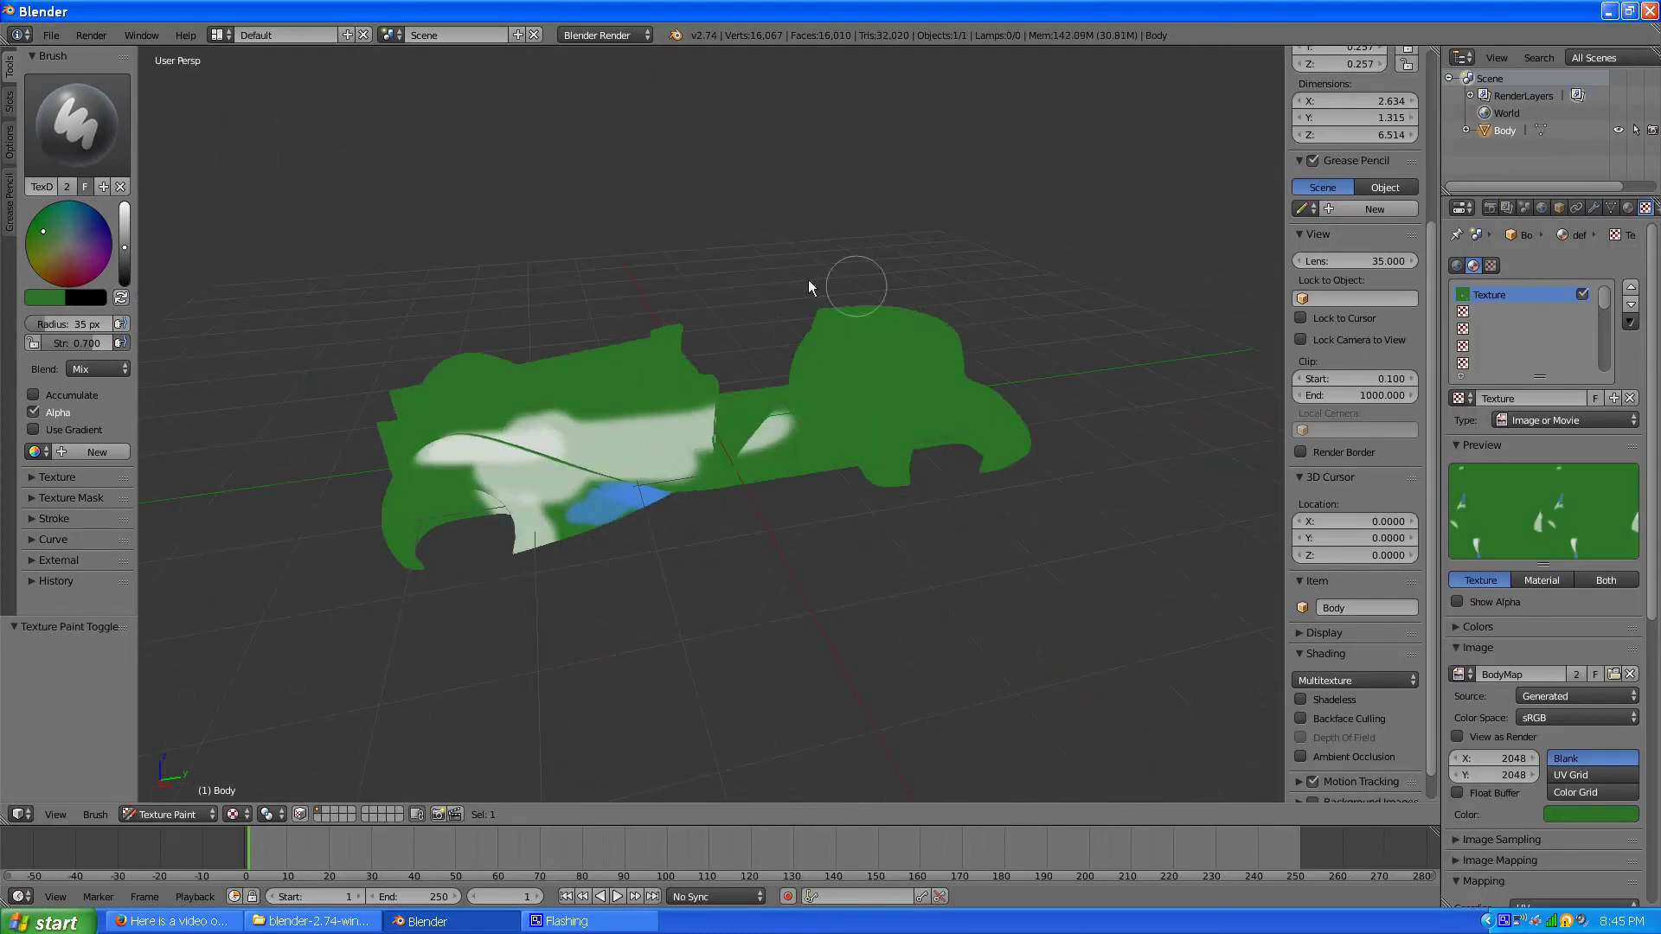
left_click(605, 34)
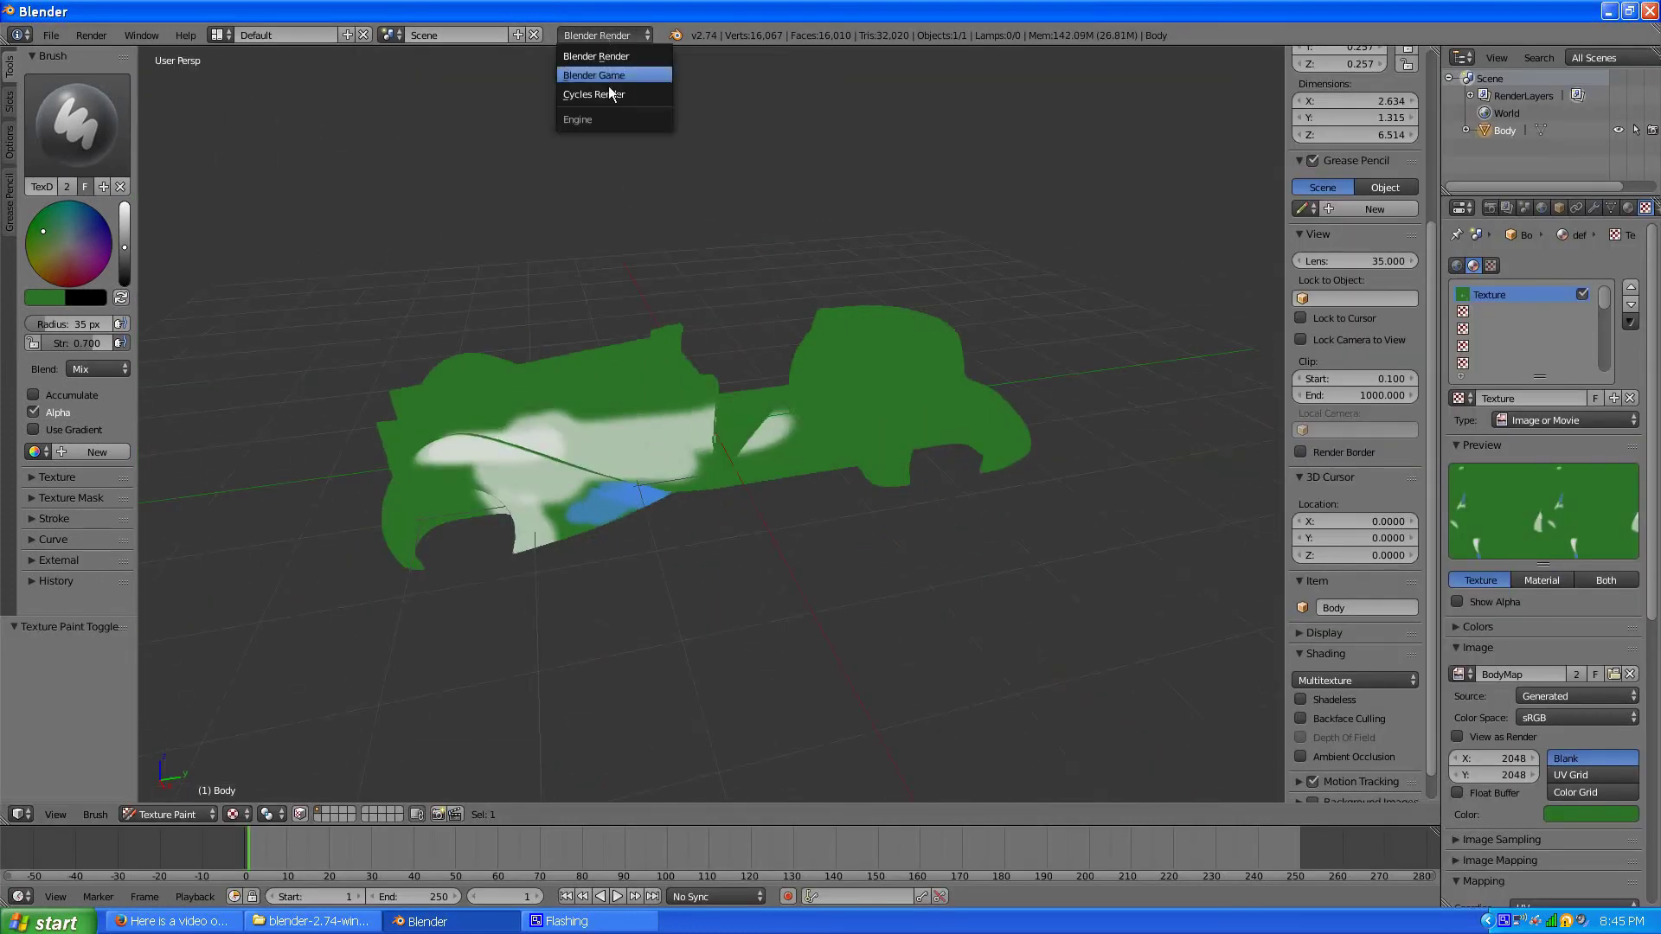
left_click(605, 95)
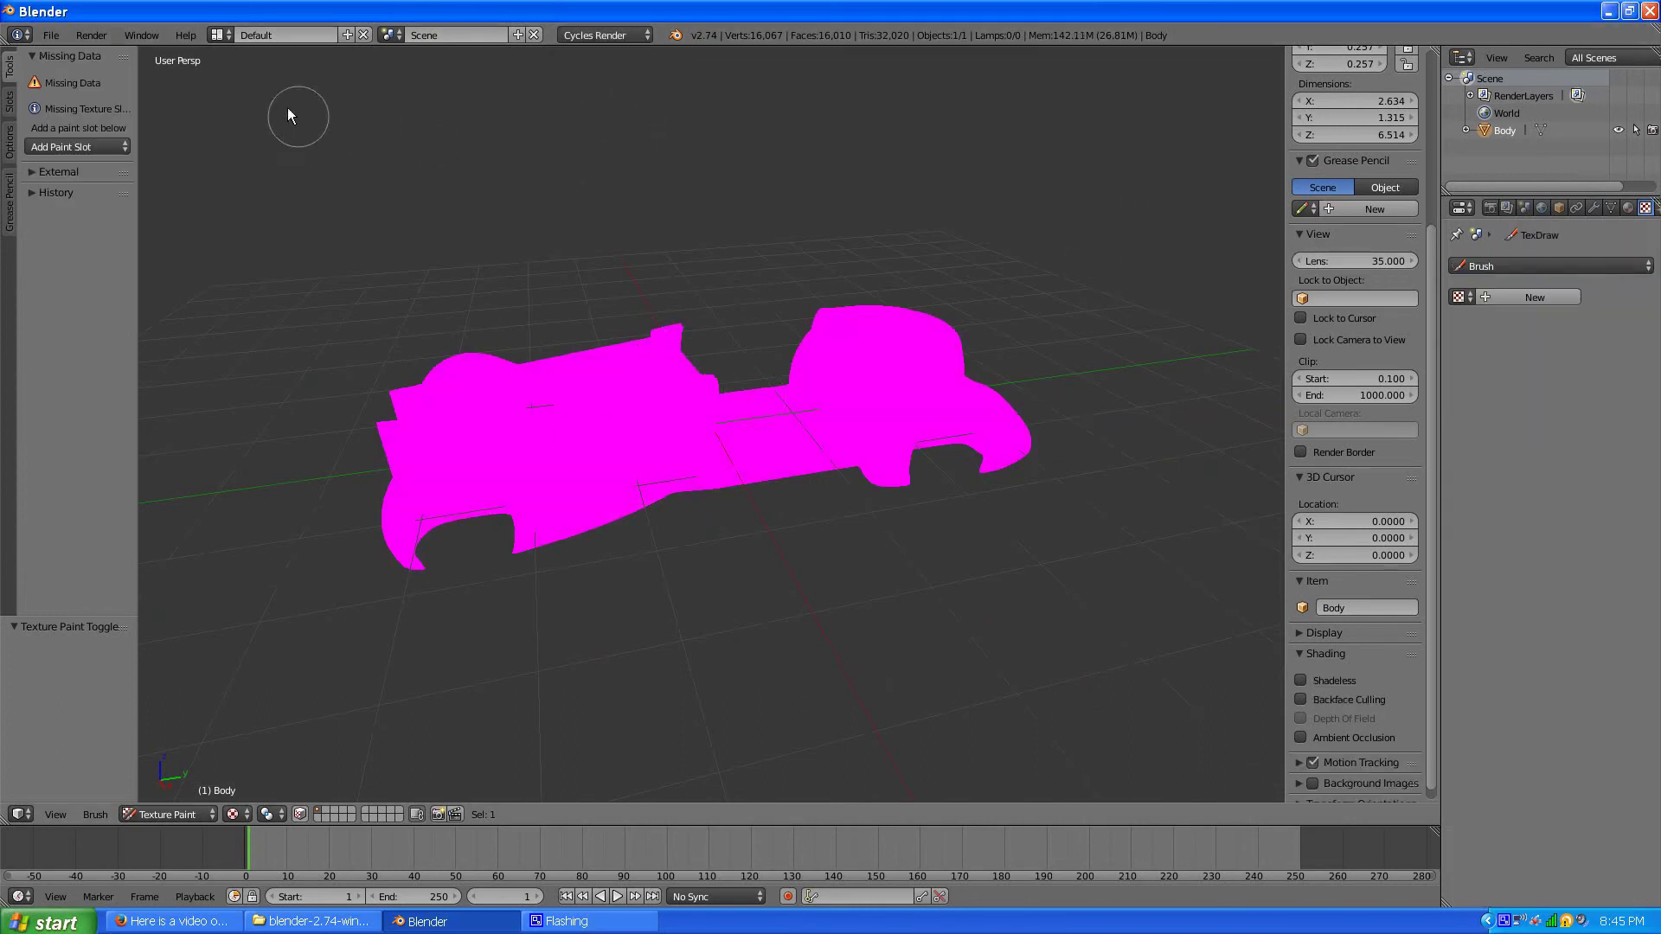
Switch to the Compositing layout and enable nodes for the default2 material in the node editor's shader tree.
left_click(217, 35)
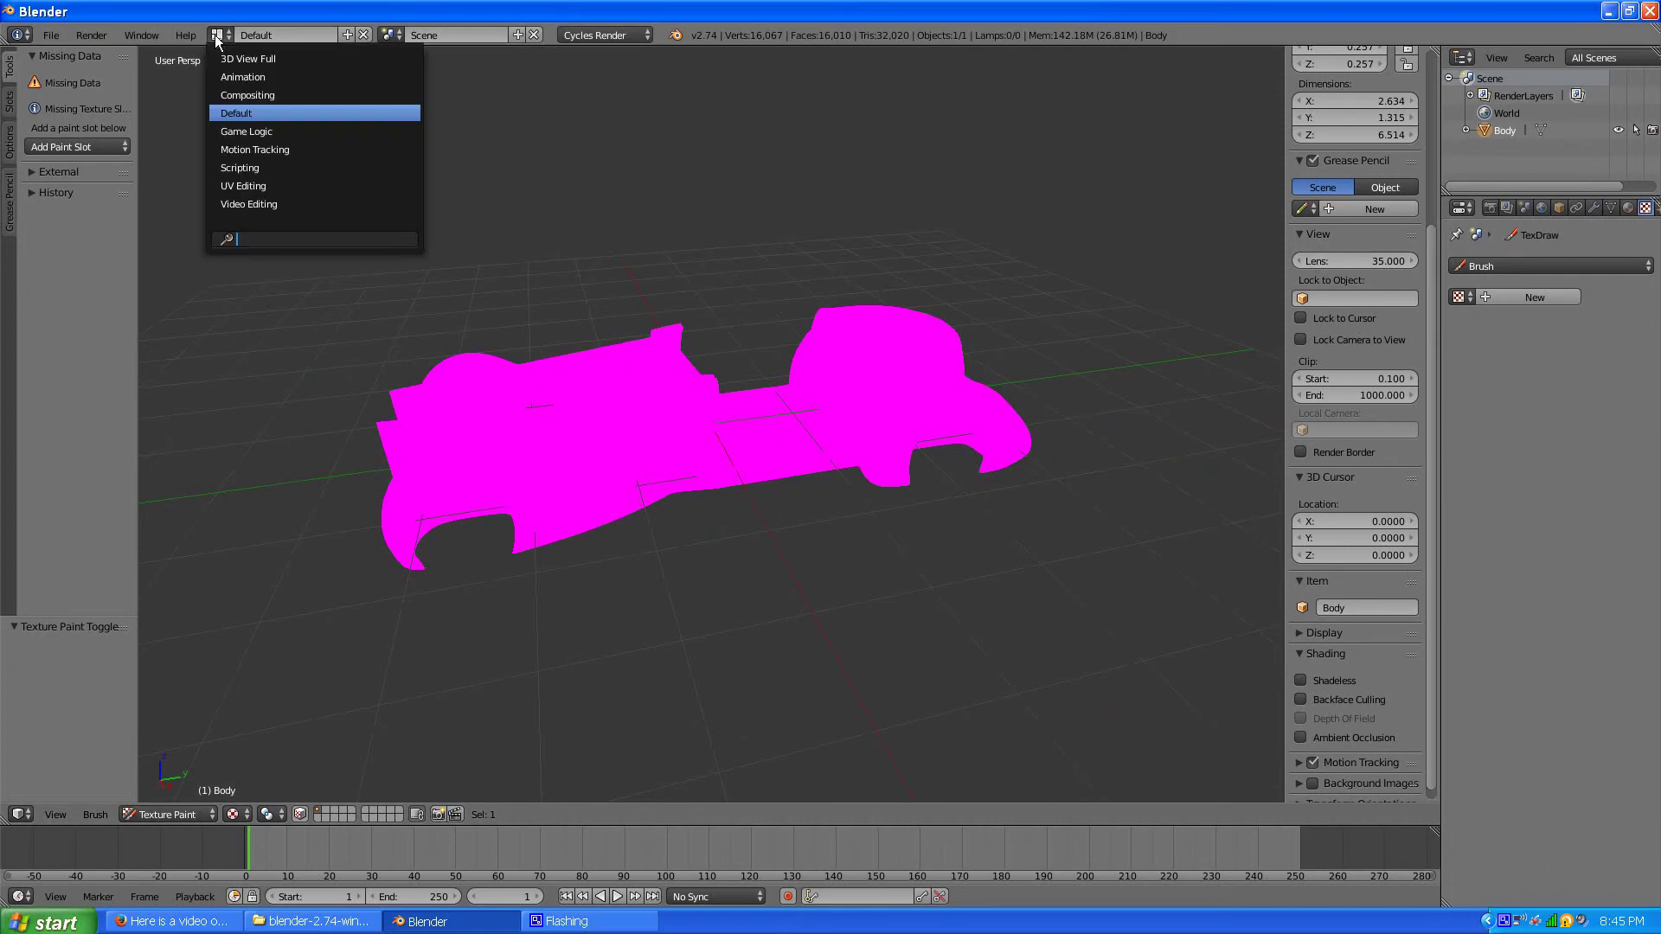
left_click(264, 97)
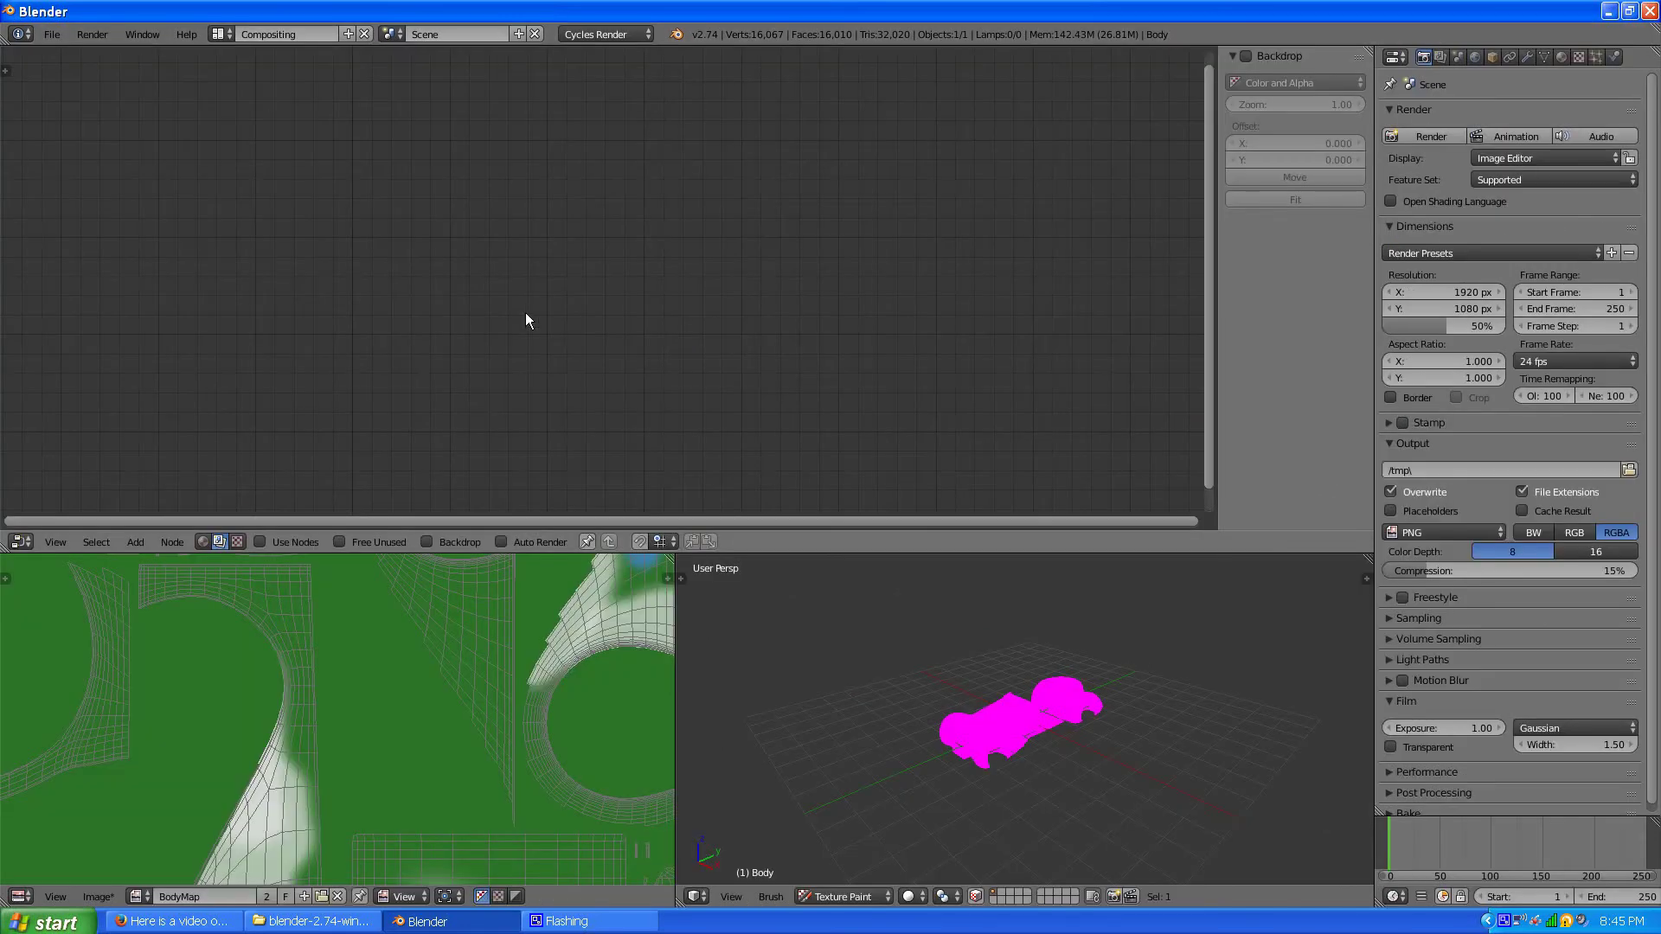
scroll(524, 315, "down", 1)
left_click(208, 541)
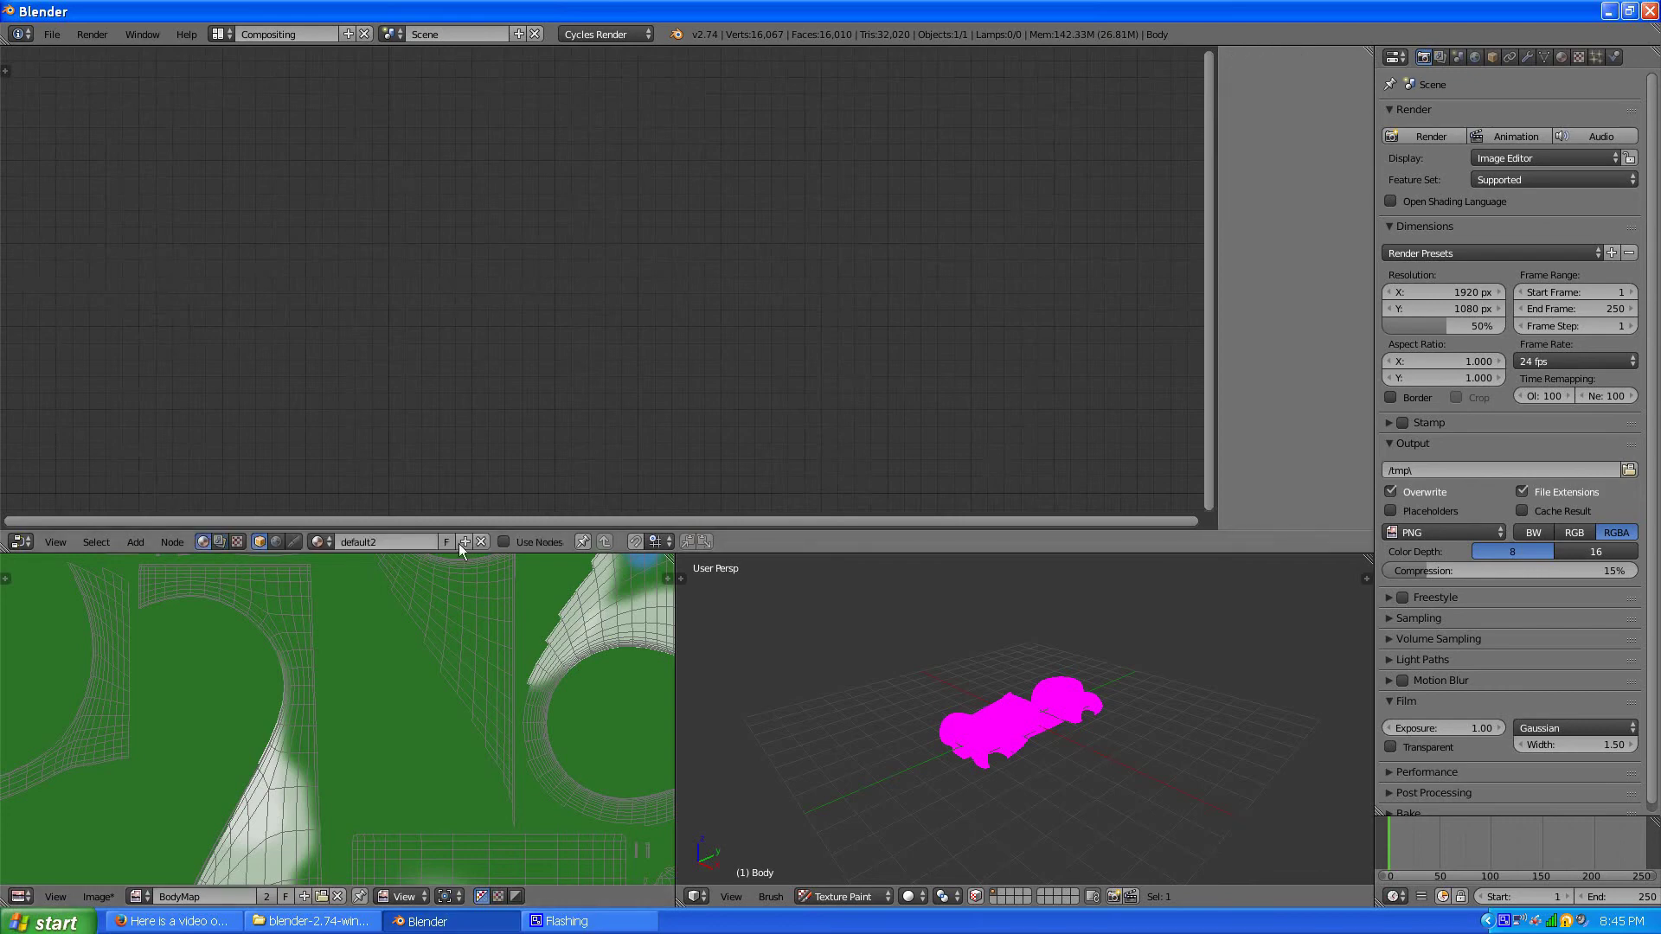
left_click(503, 541)
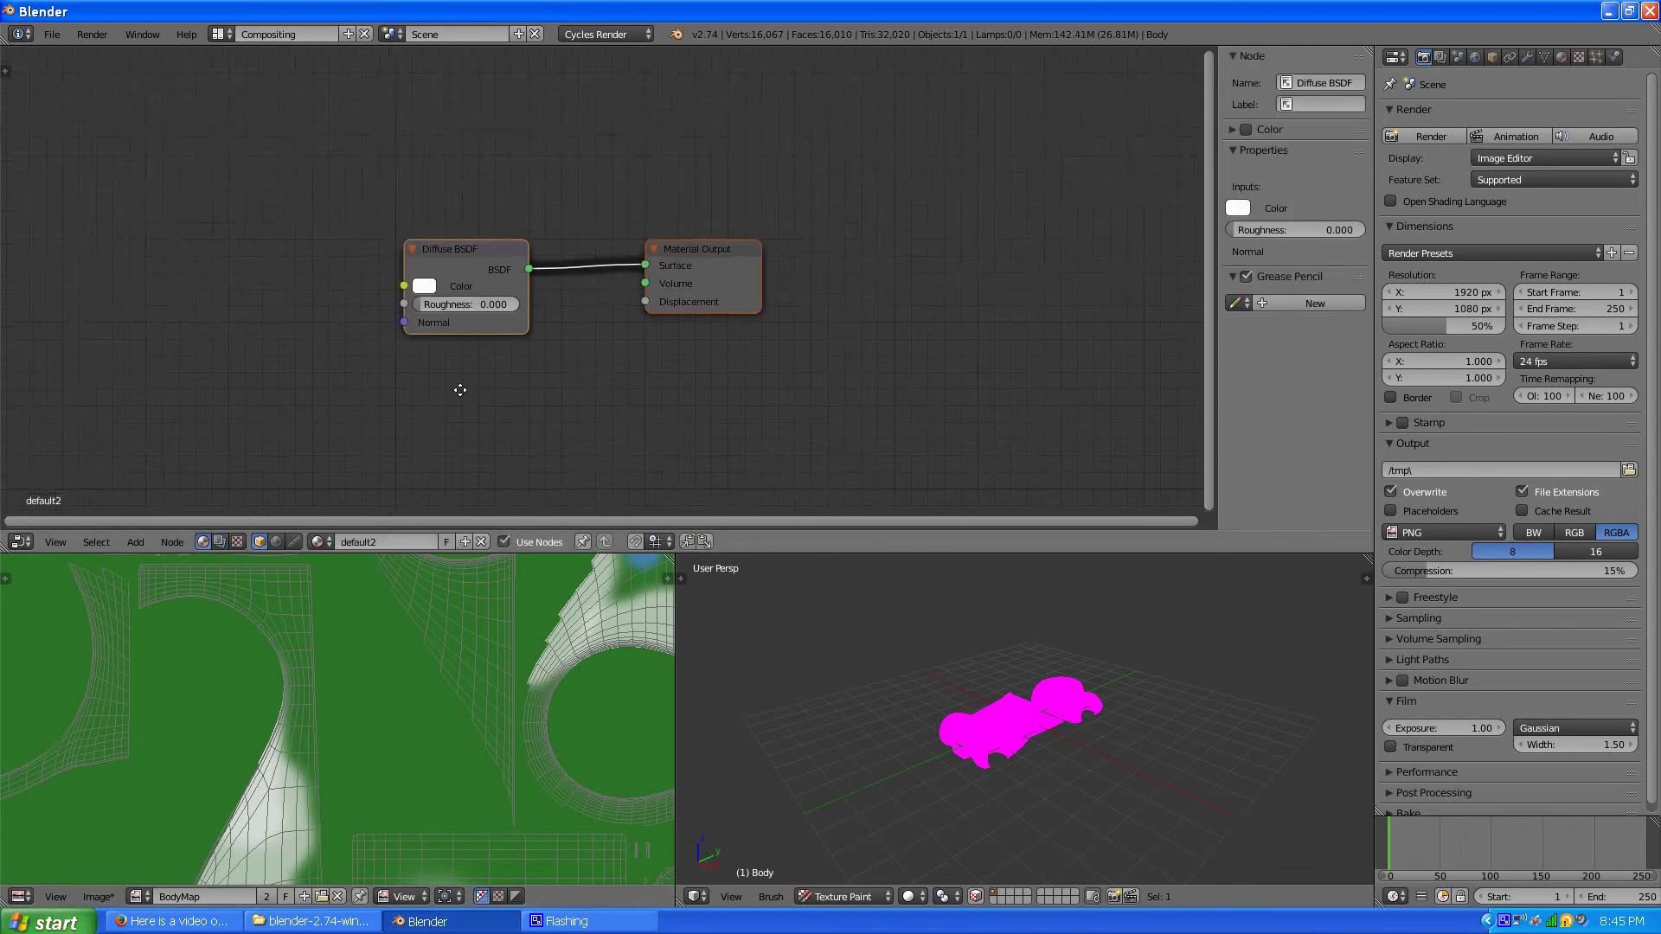
Add an Image Texture node beside the Diffuse BSDF node, on its input side.
middle_click_drag(460, 386, 634, 375)
left_click(135, 542)
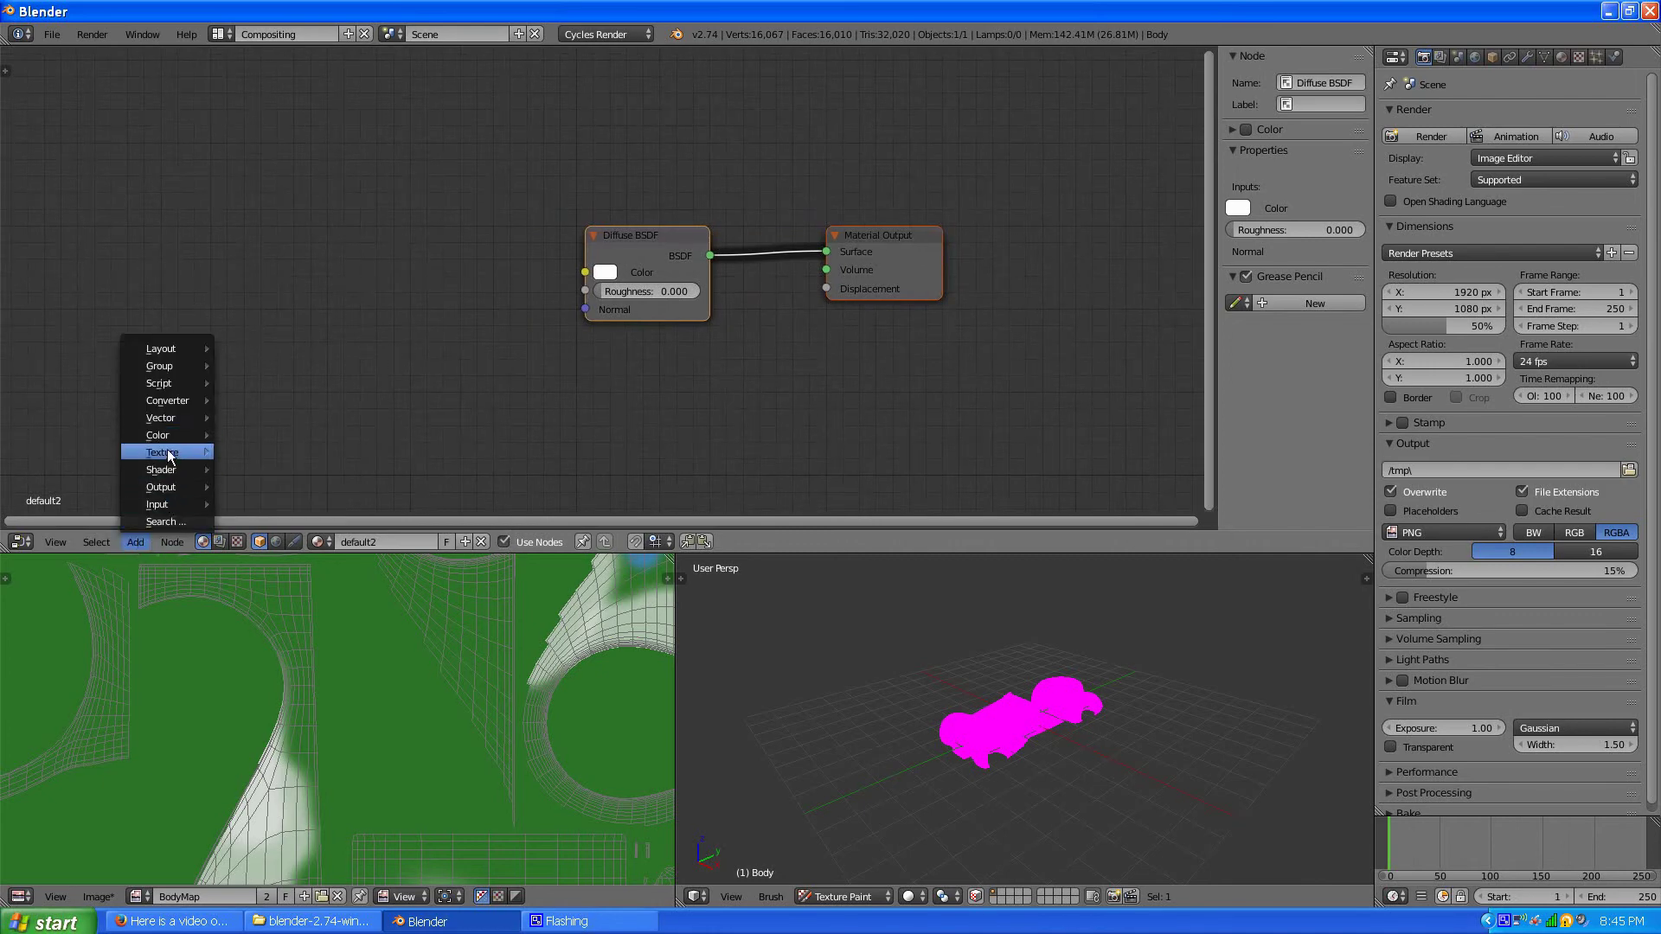
mouse_move(169, 453)
left_click(262, 457)
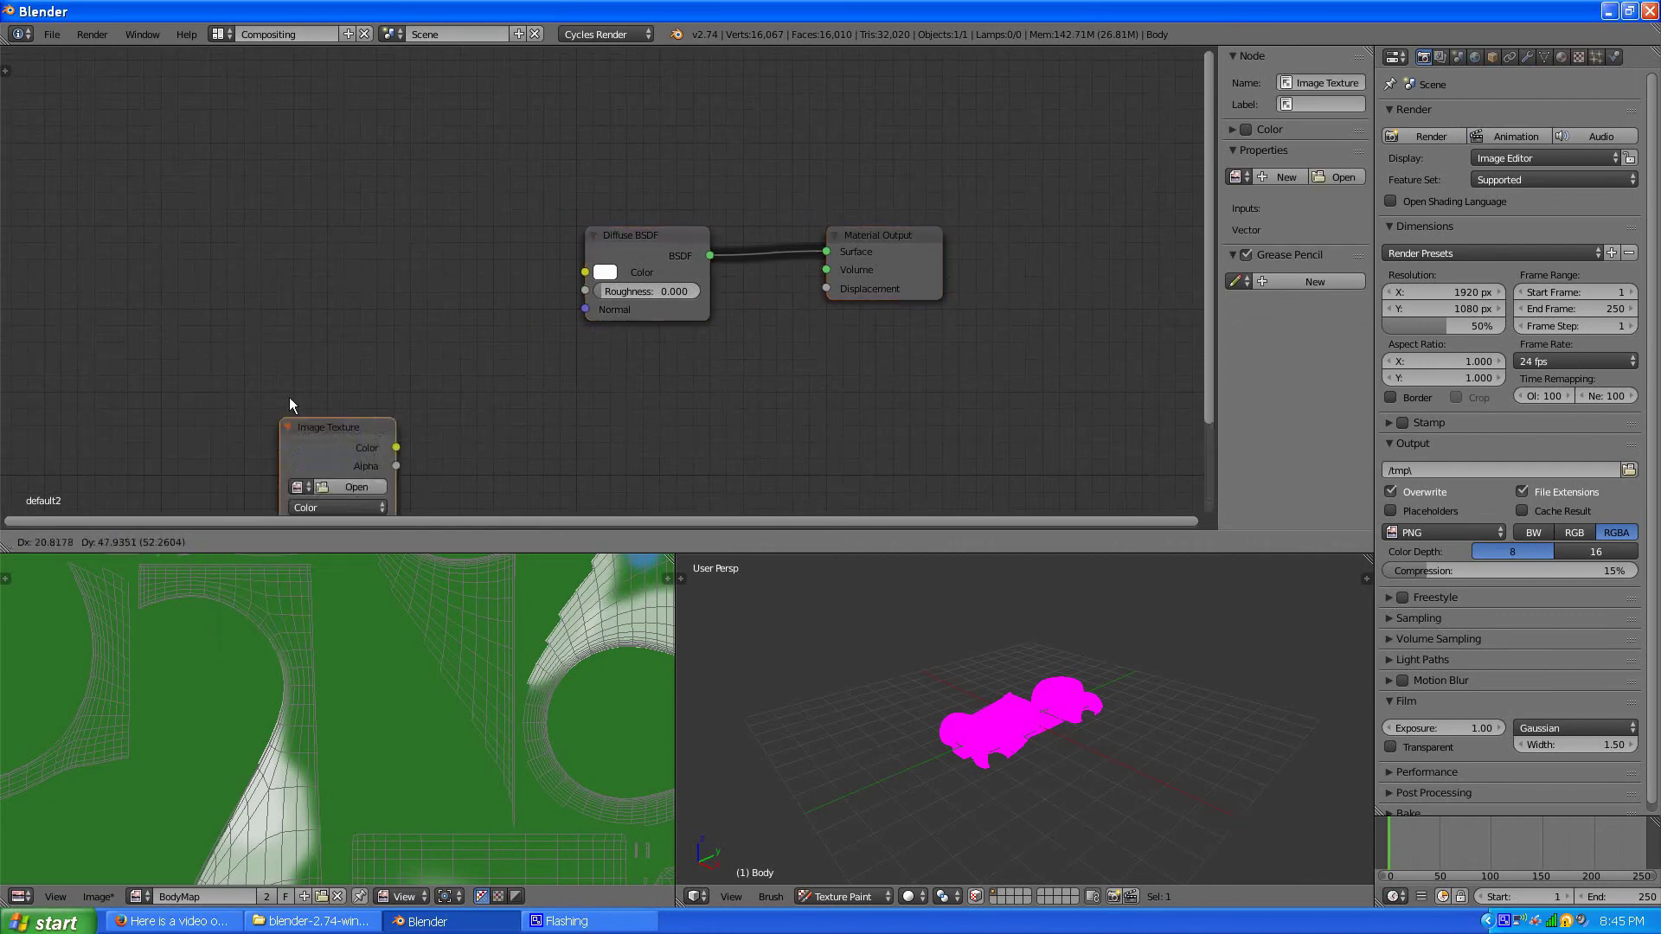
left_click(369, 202)
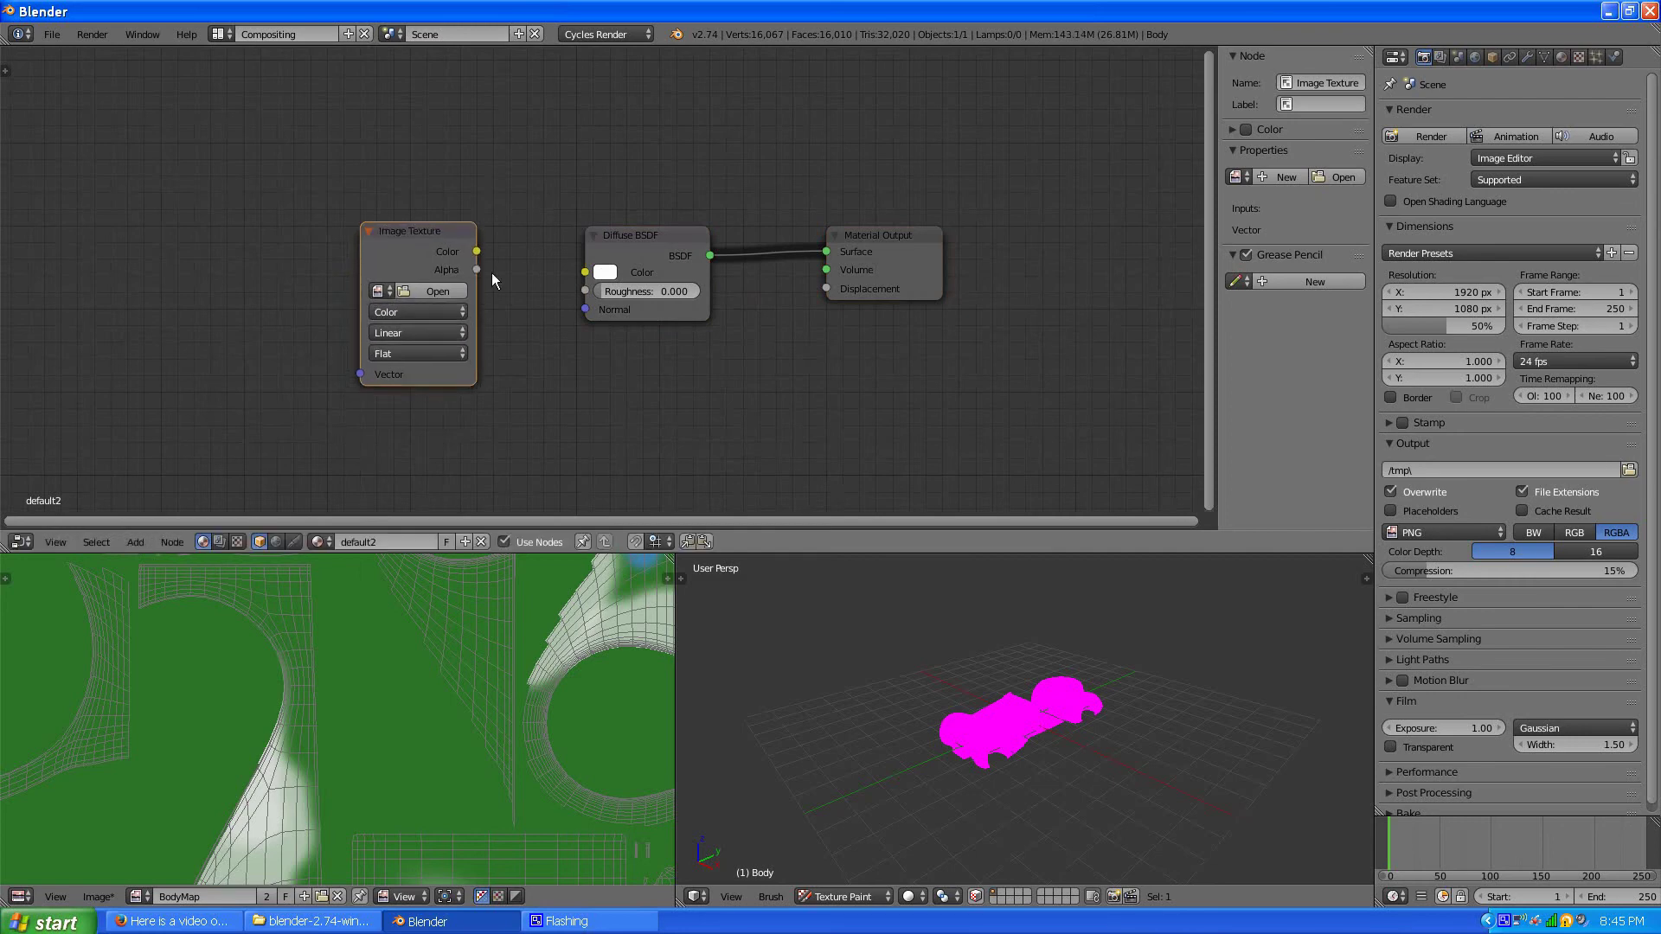
Assign the BodyMap image to the Image Texture node and link its Color output to the Diffuse BSDF's Color input.
left_click(377, 292)
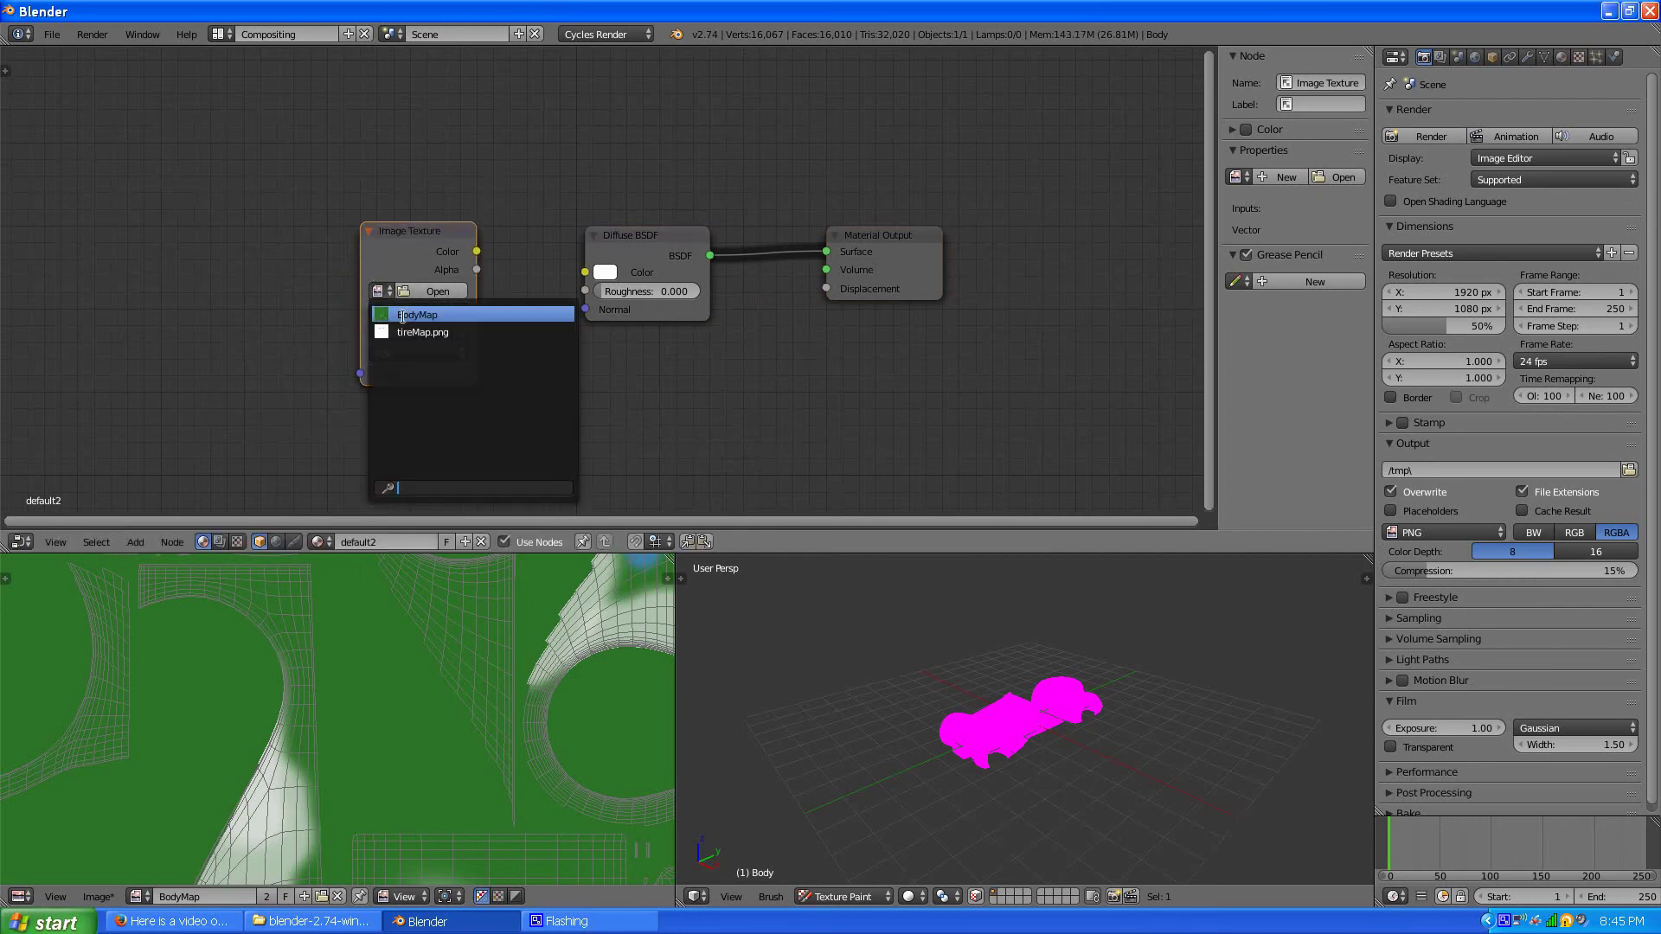
left_click(433, 315)
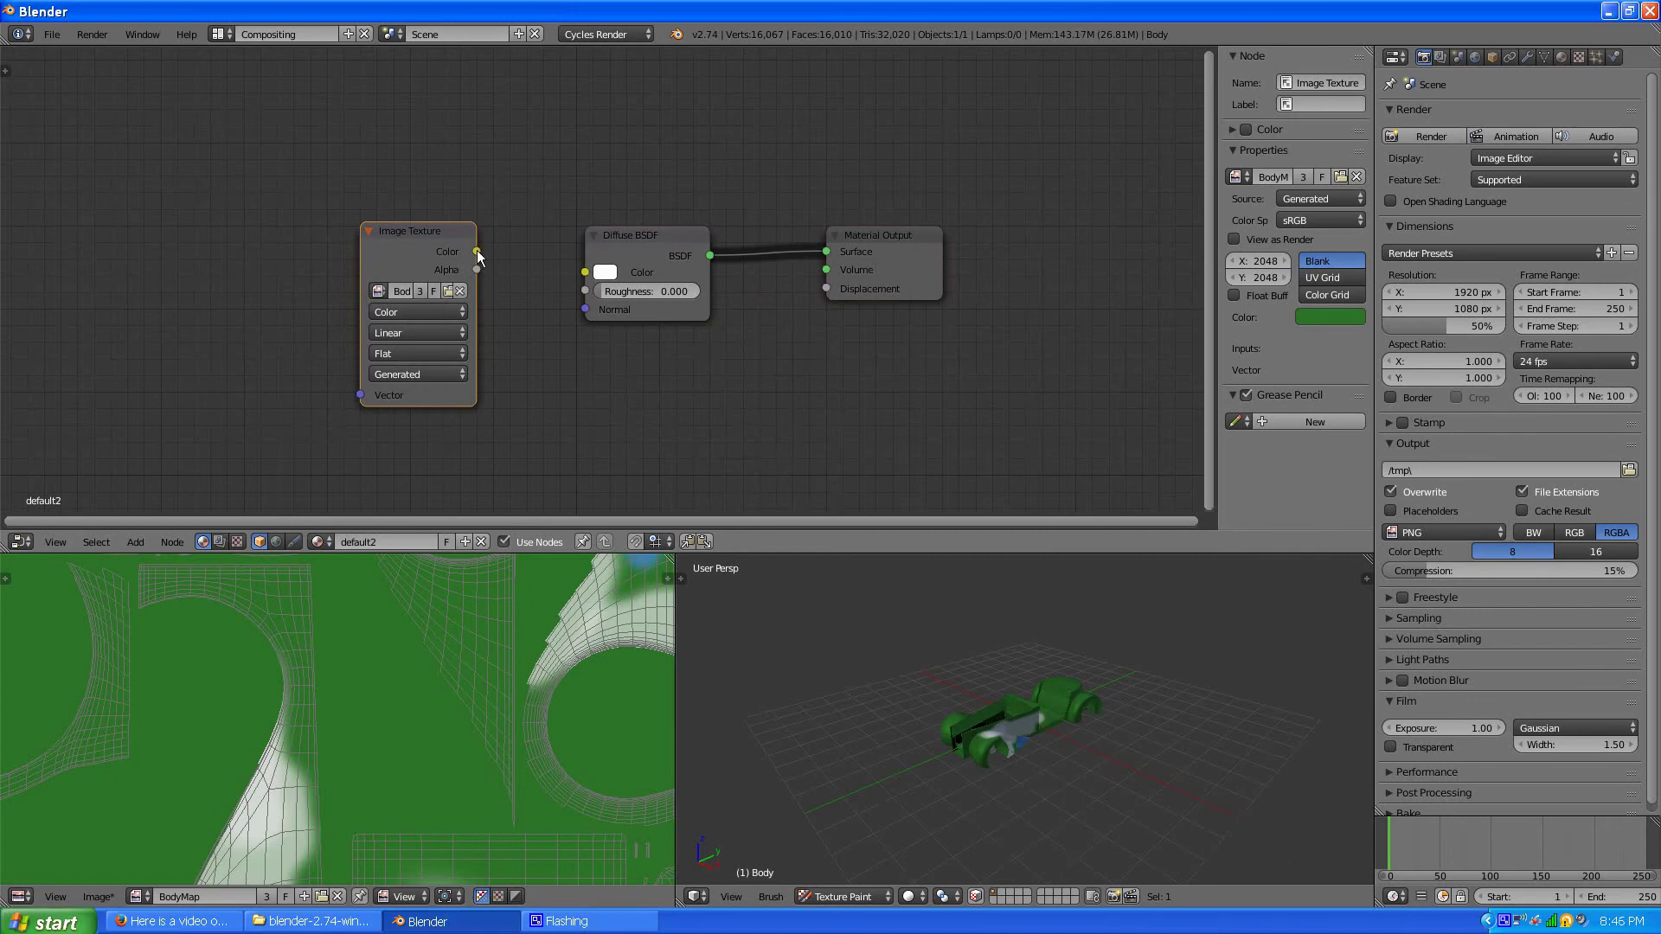
left_click_drag(477, 252, 585, 273)
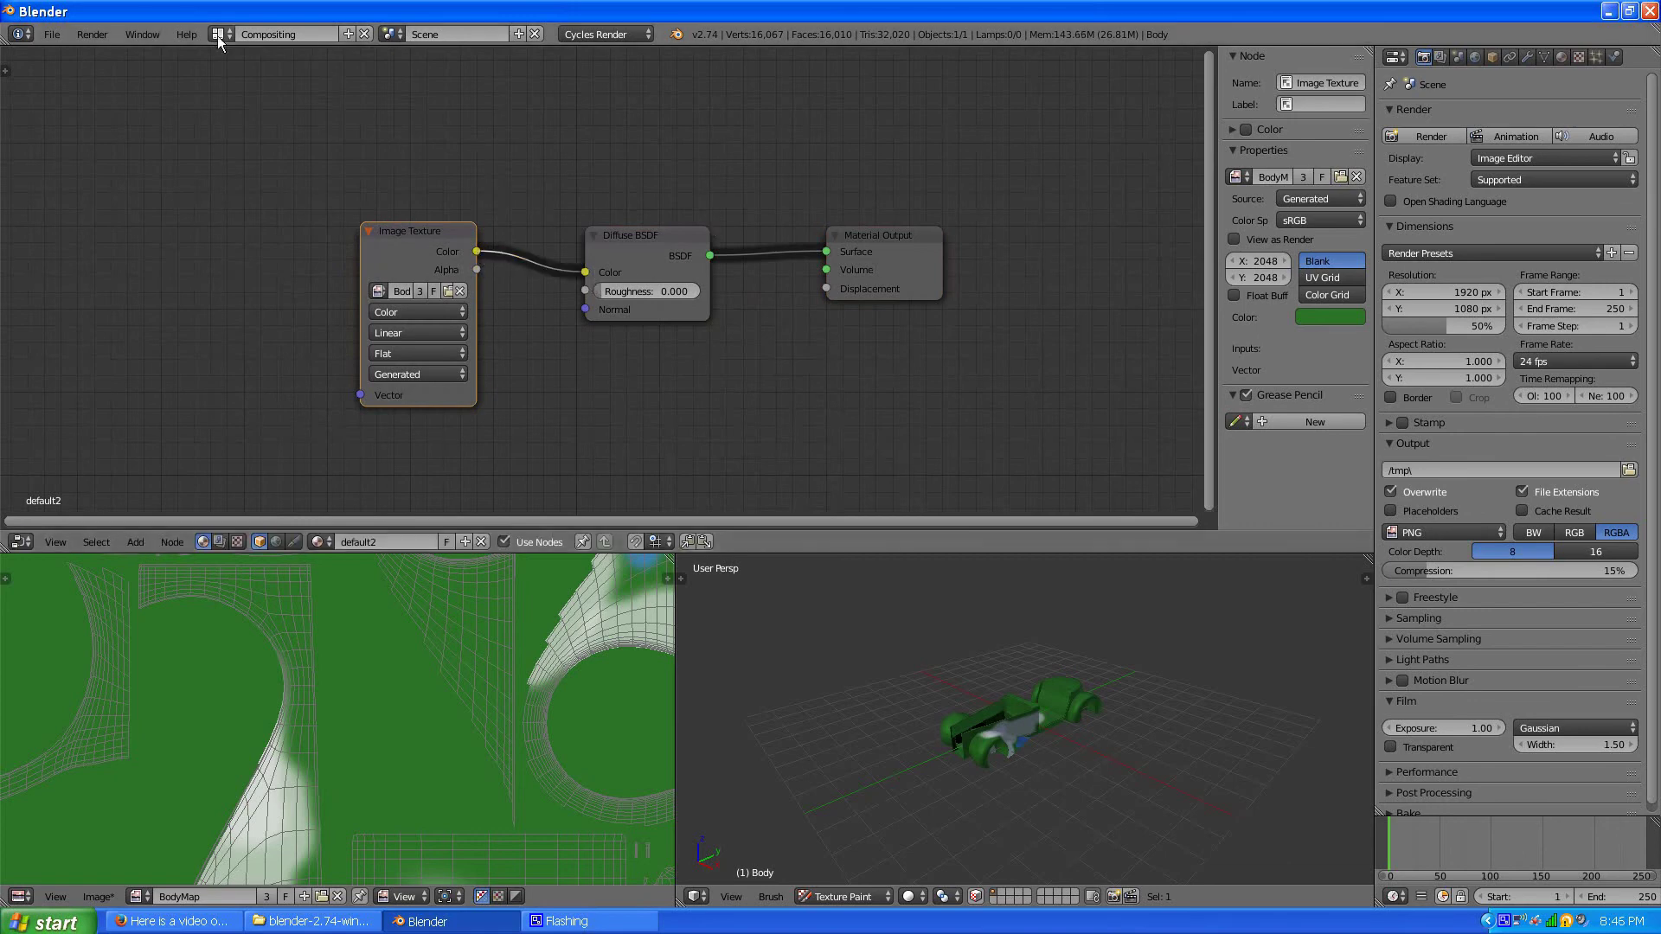
Return to the Default screen layout and set the render engine to Blender Render.
left_click(219, 39)
left_click(238, 115)
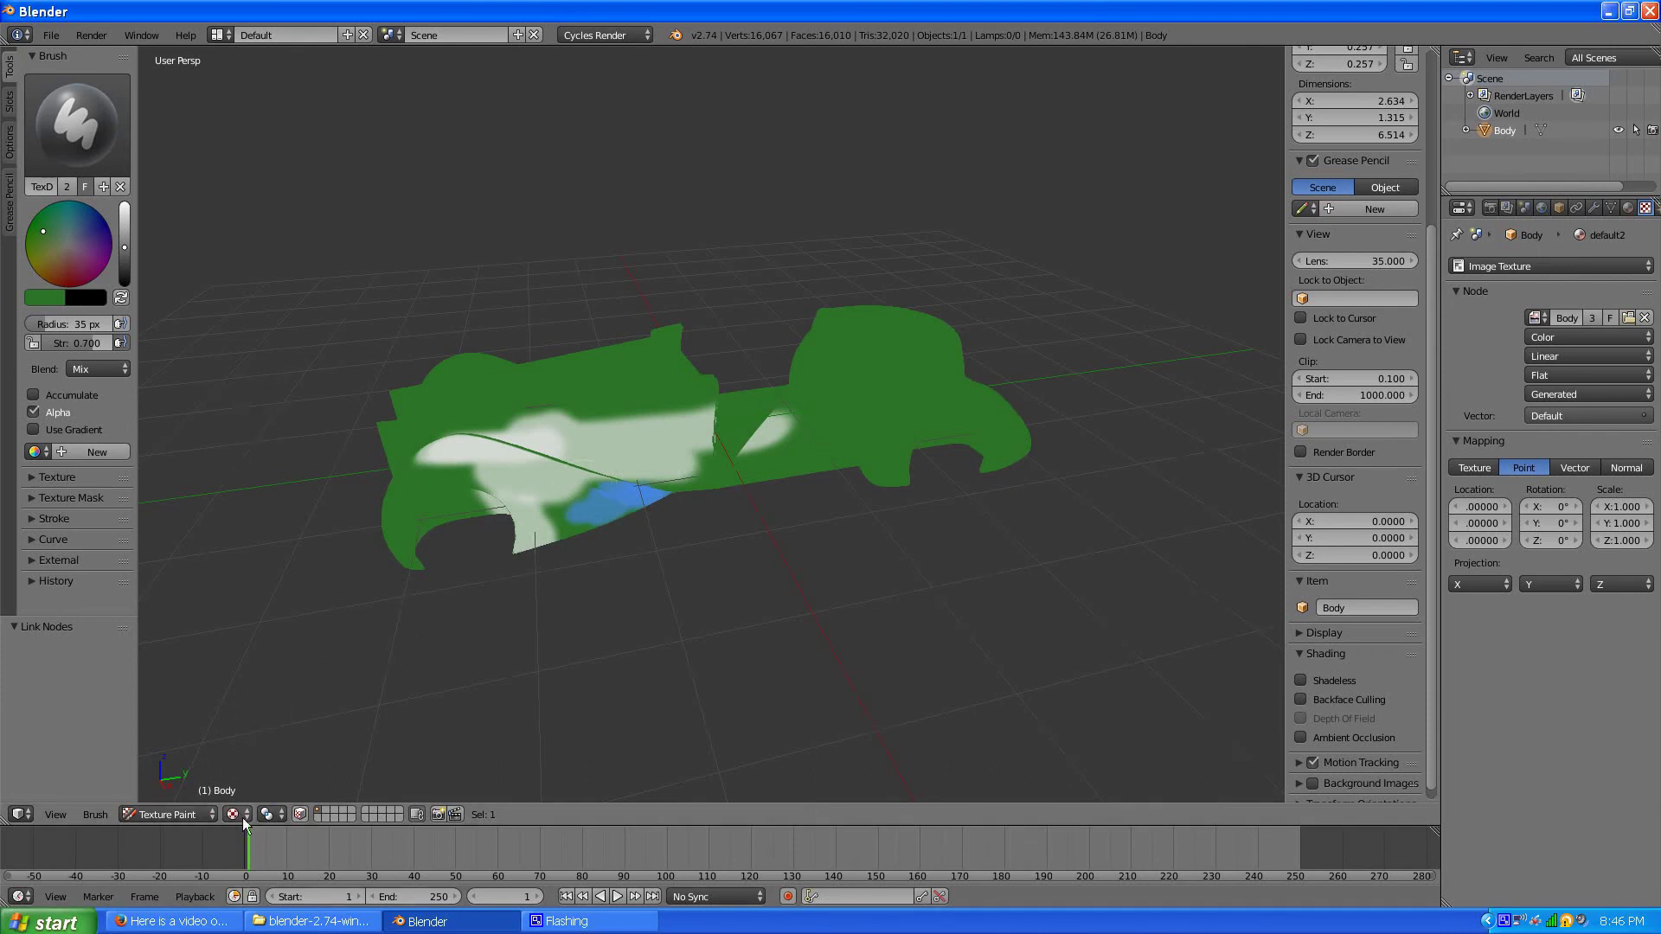
left_click(607, 35)
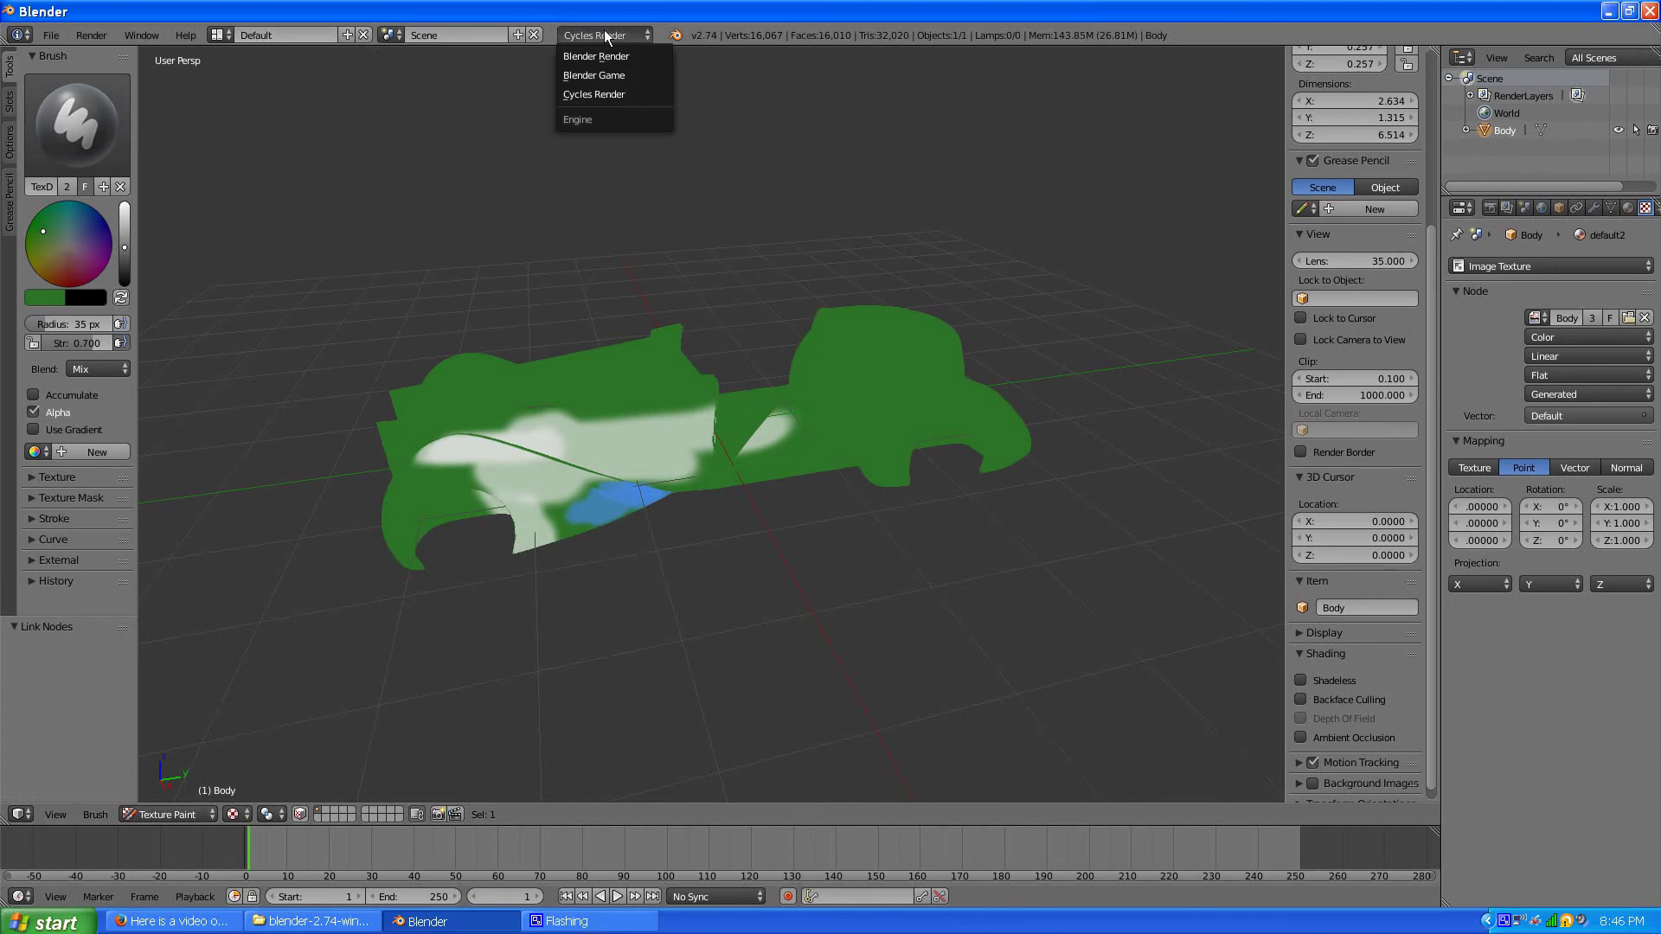
left_click(603, 56)
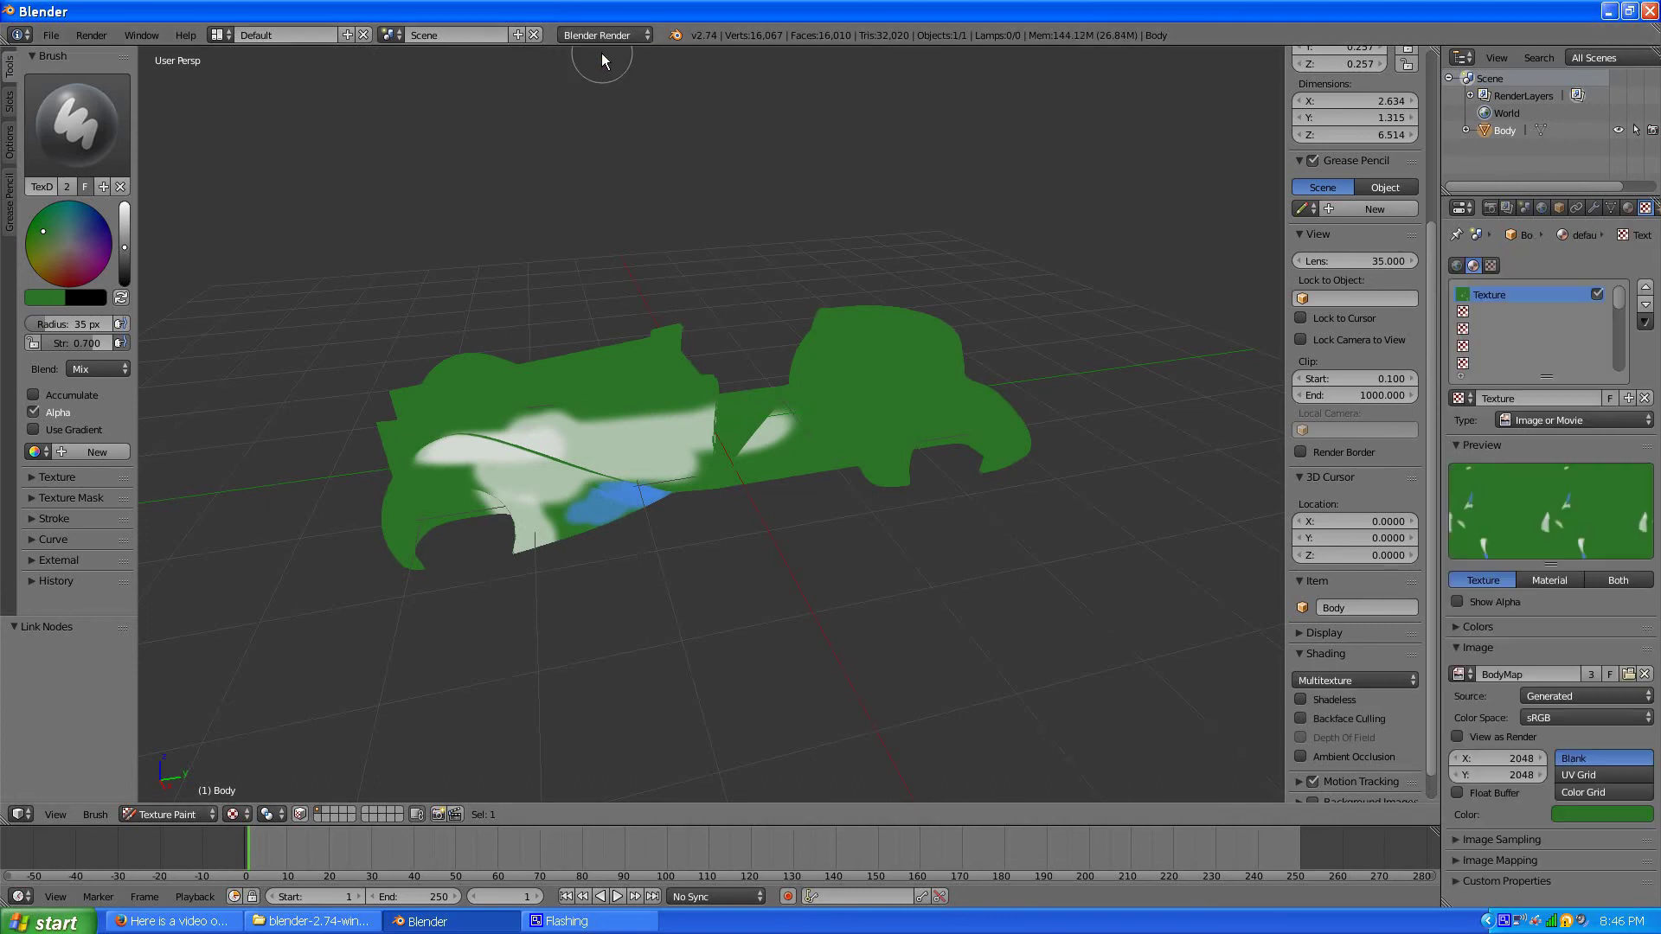
Compare how the painted car body displays under the Cycles Render and Blender Render engines.
left_click(601, 35)
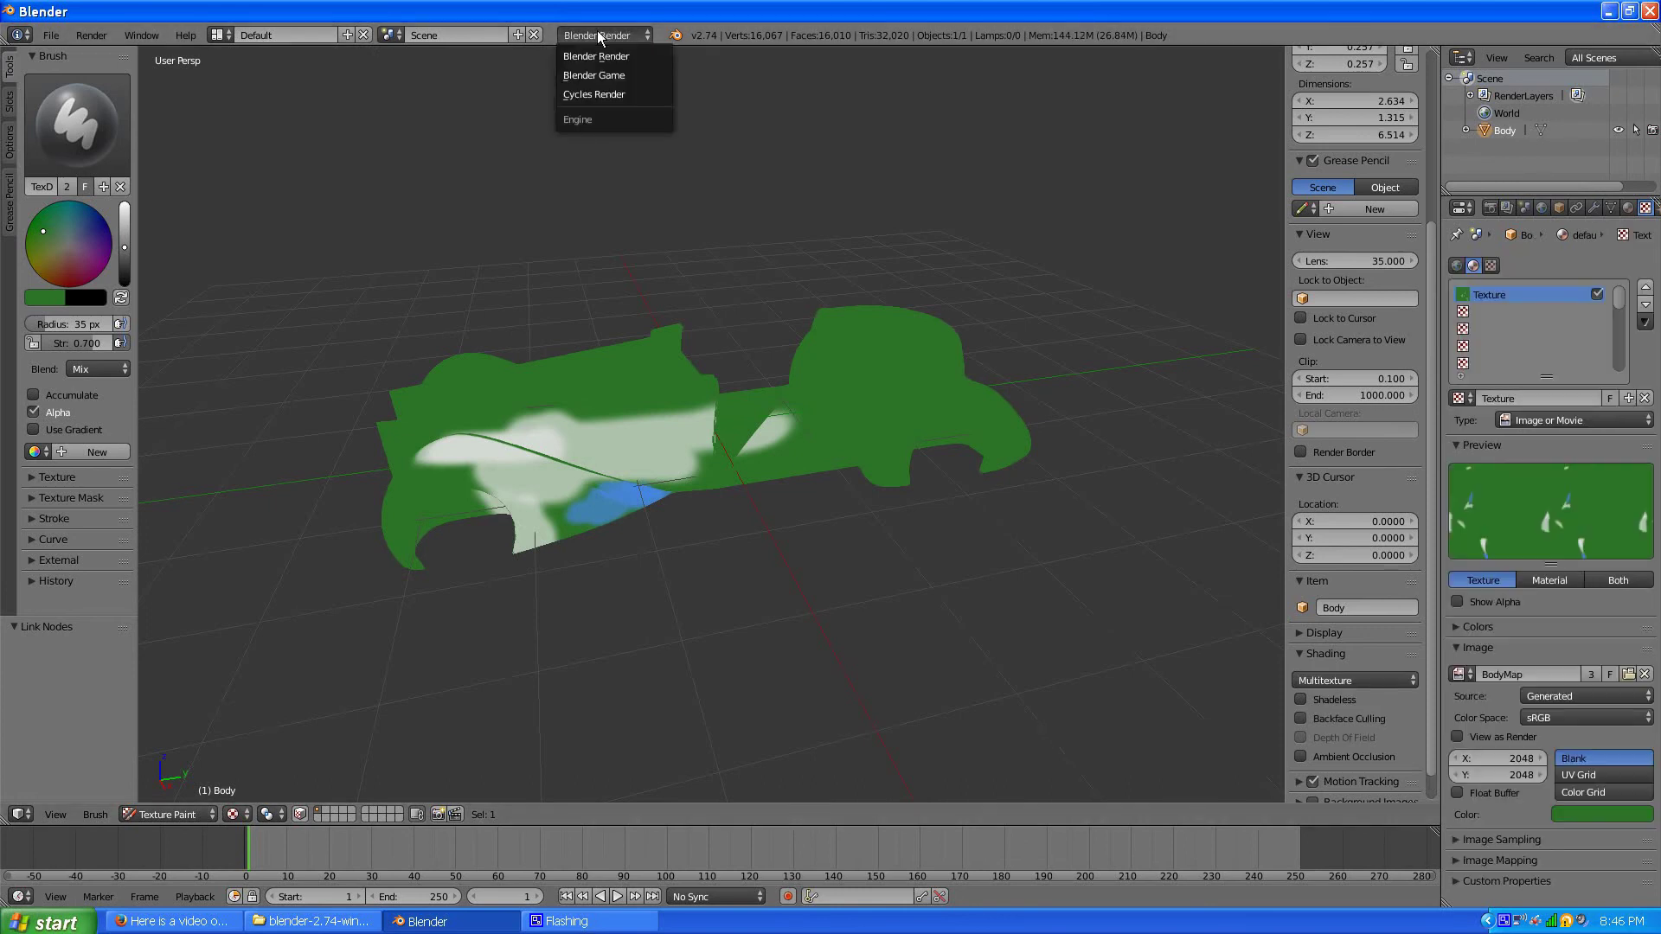
left_click(596, 95)
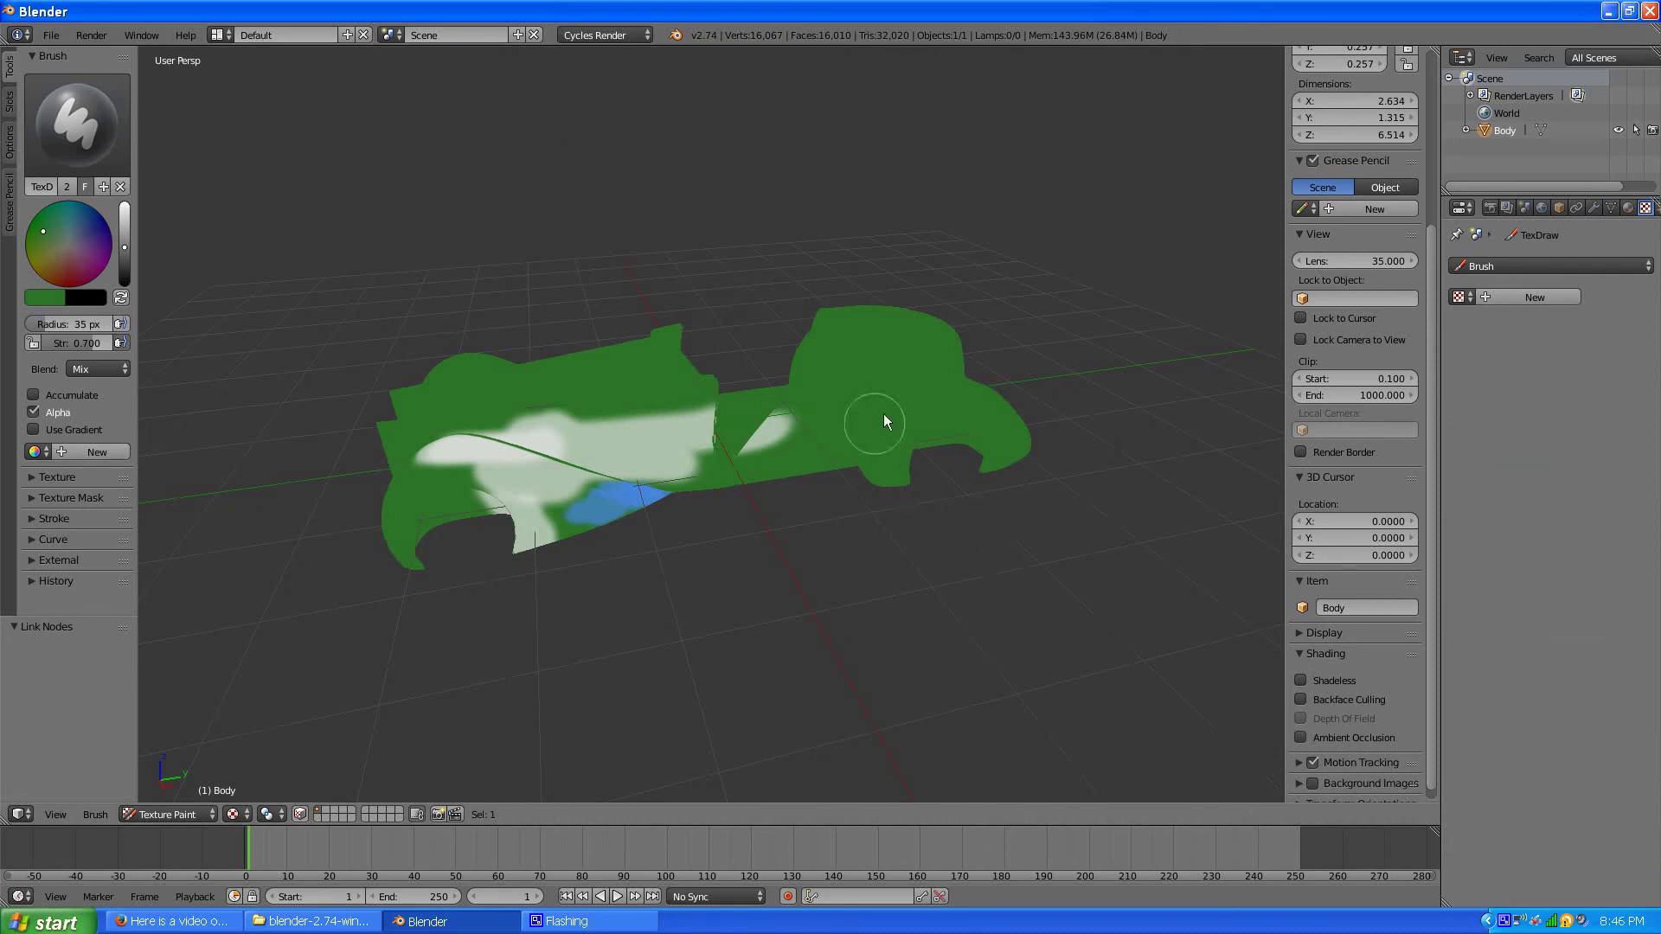
left_click(592, 35)
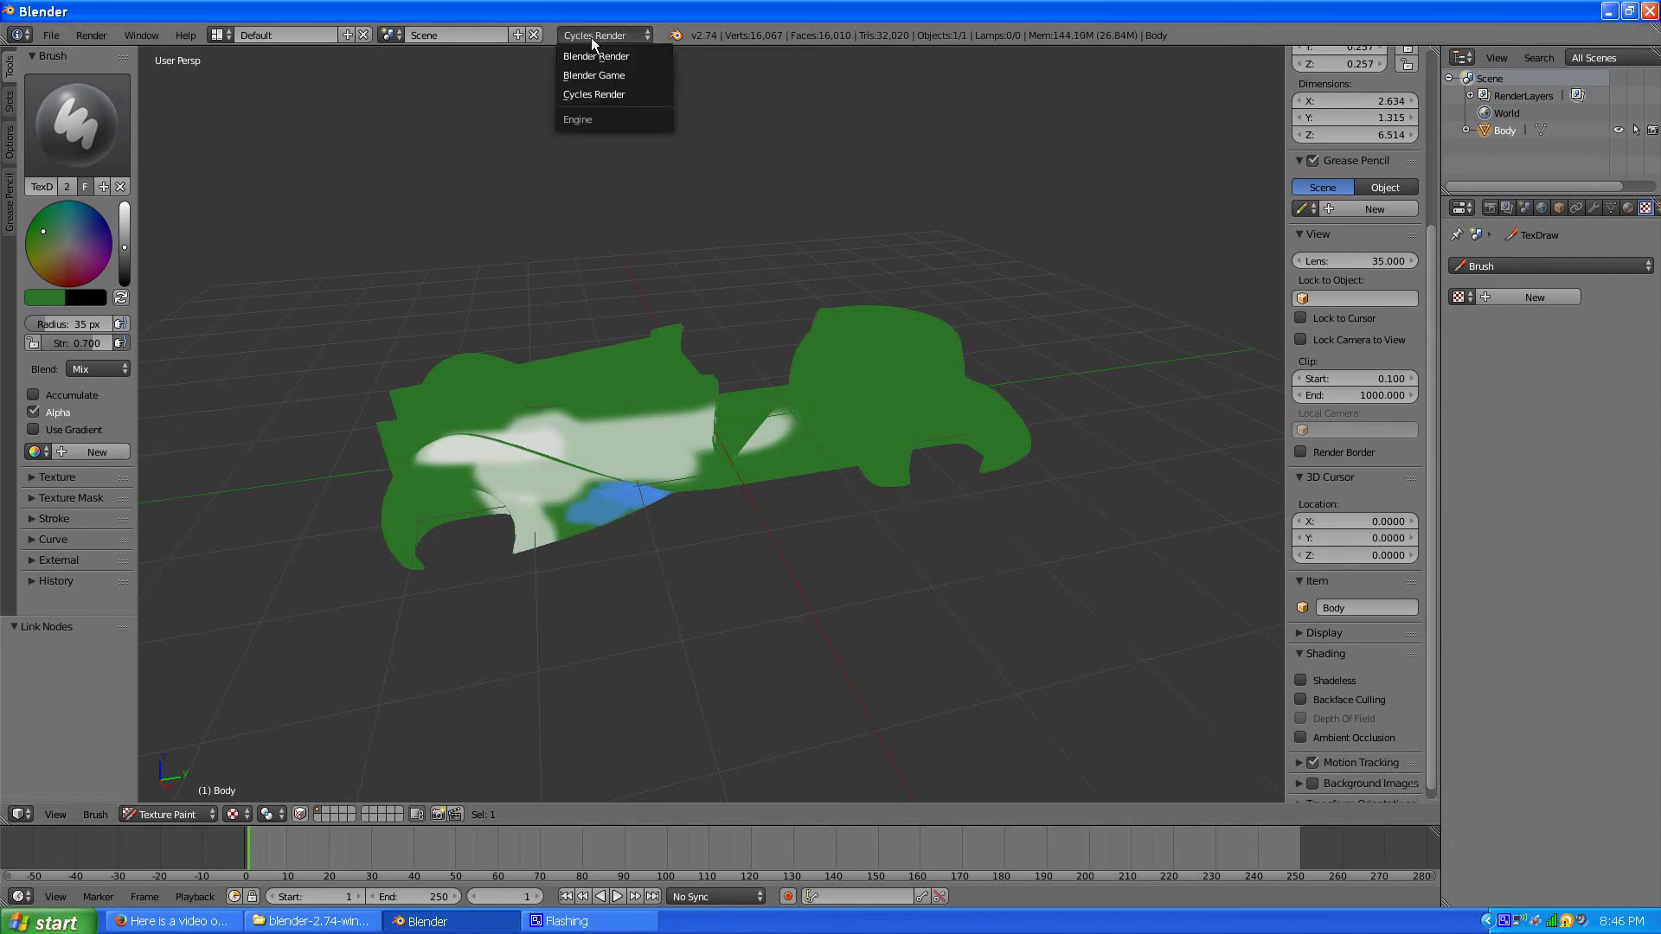
left_click(595, 57)
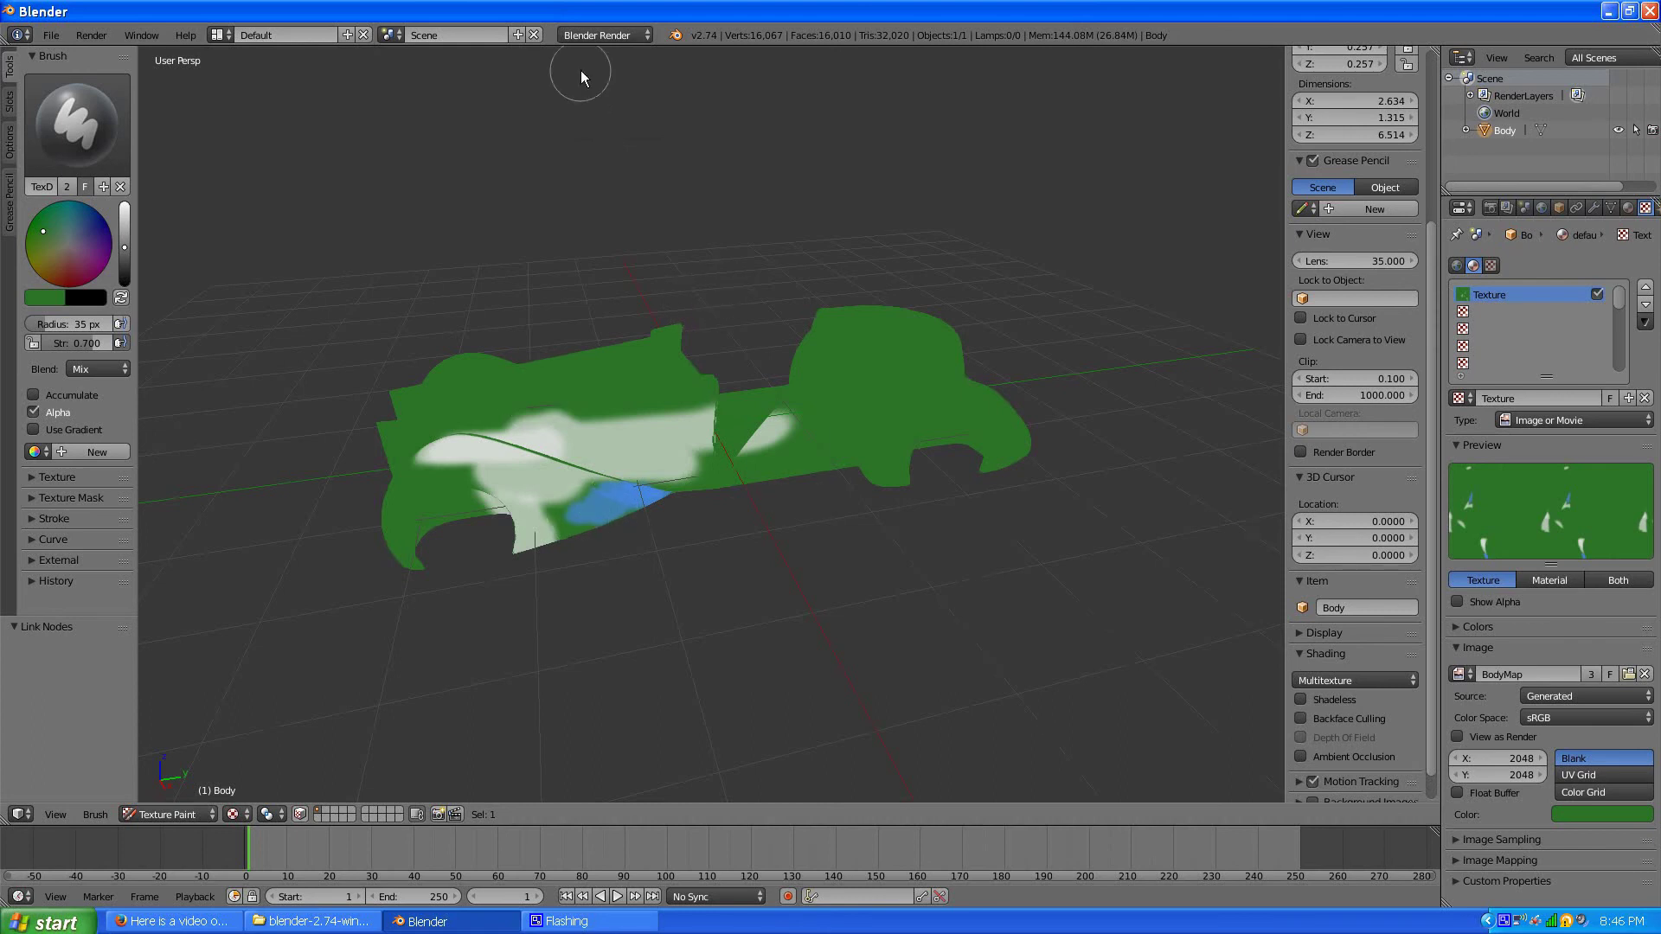
Set the render engine to Cycles Render and paint a short green stroke across the white area on the body's side.
left_click(585, 38)
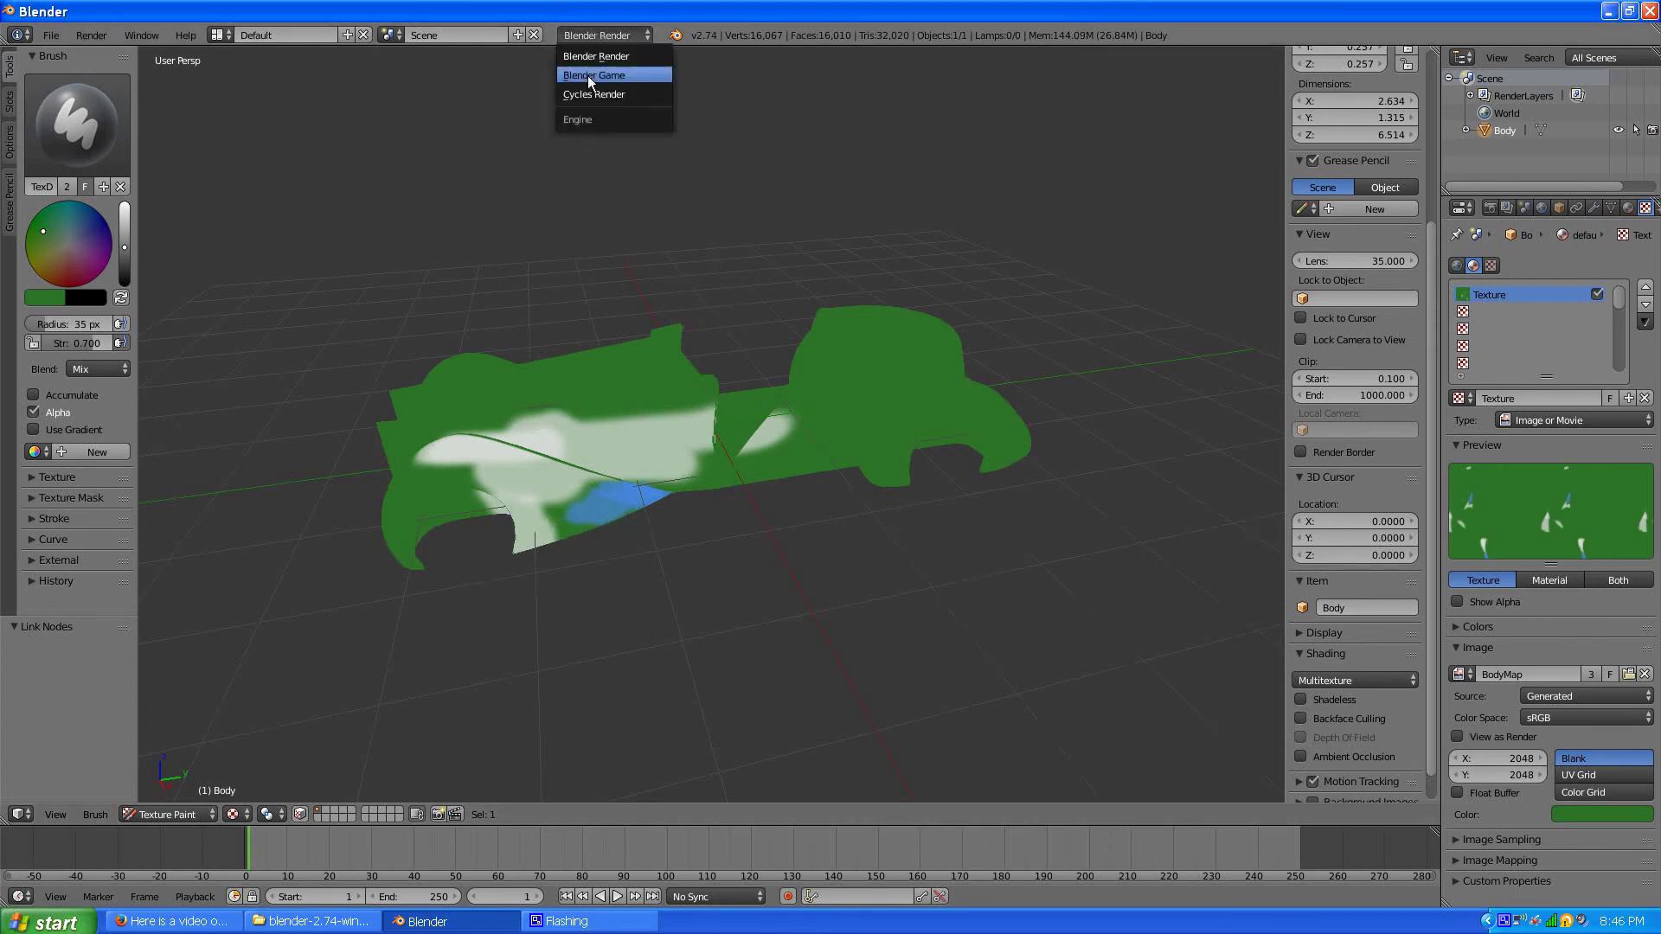
left_click(585, 94)
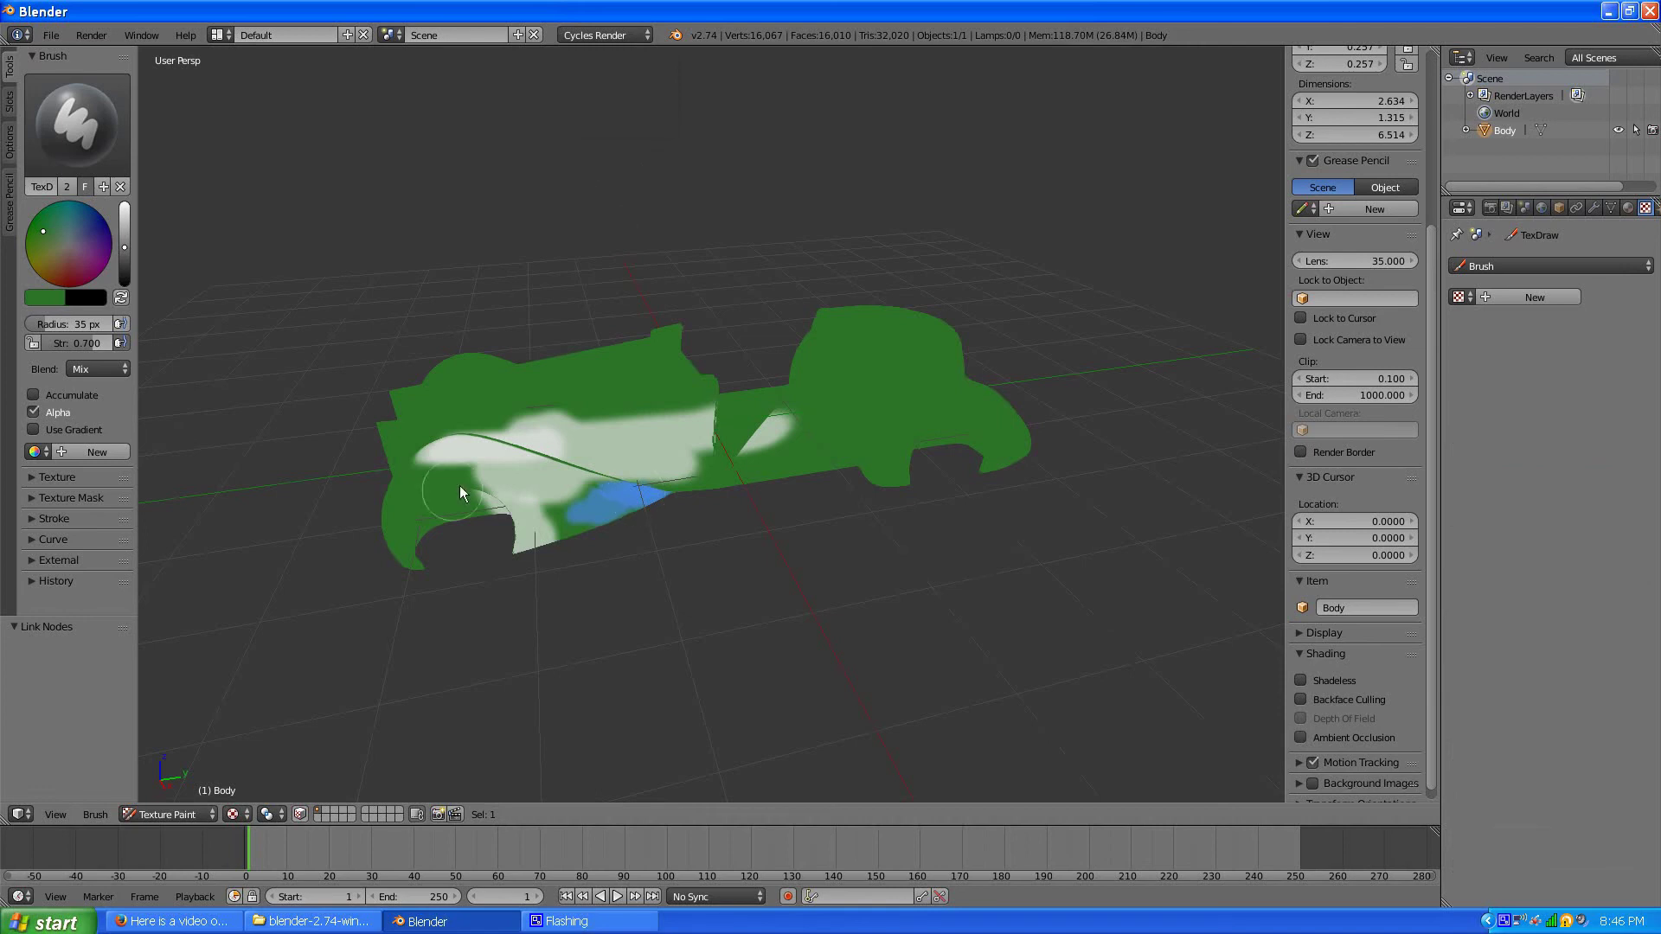
scroll(529, 445, "up", 3)
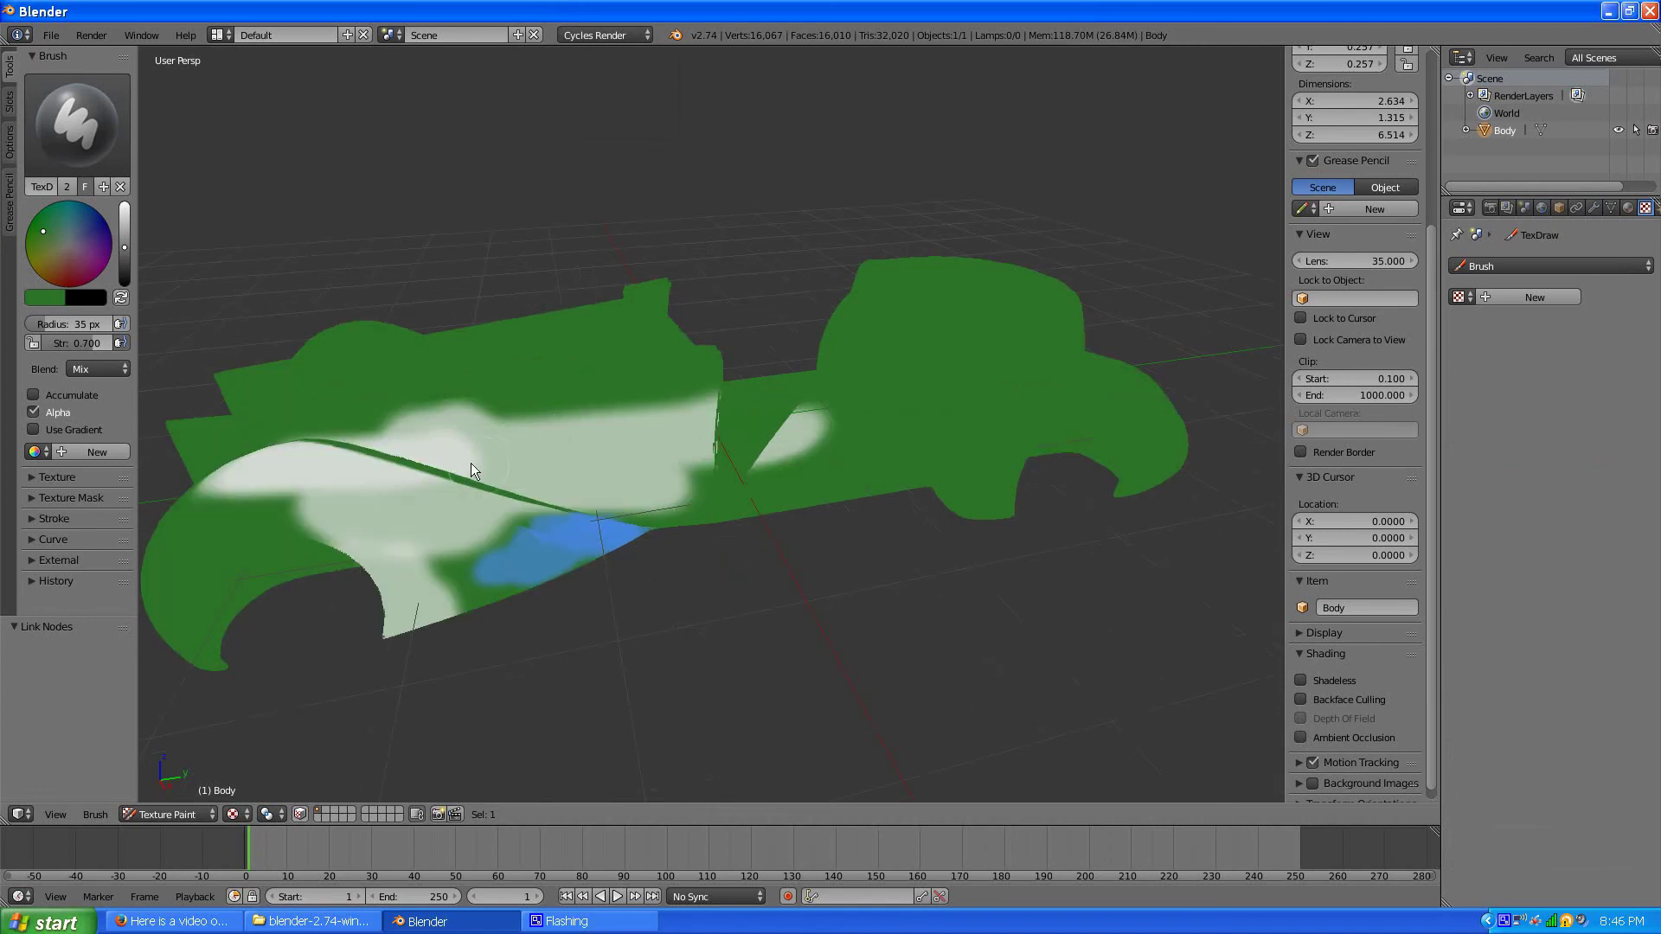
left_click_drag(474, 447, 564, 443)
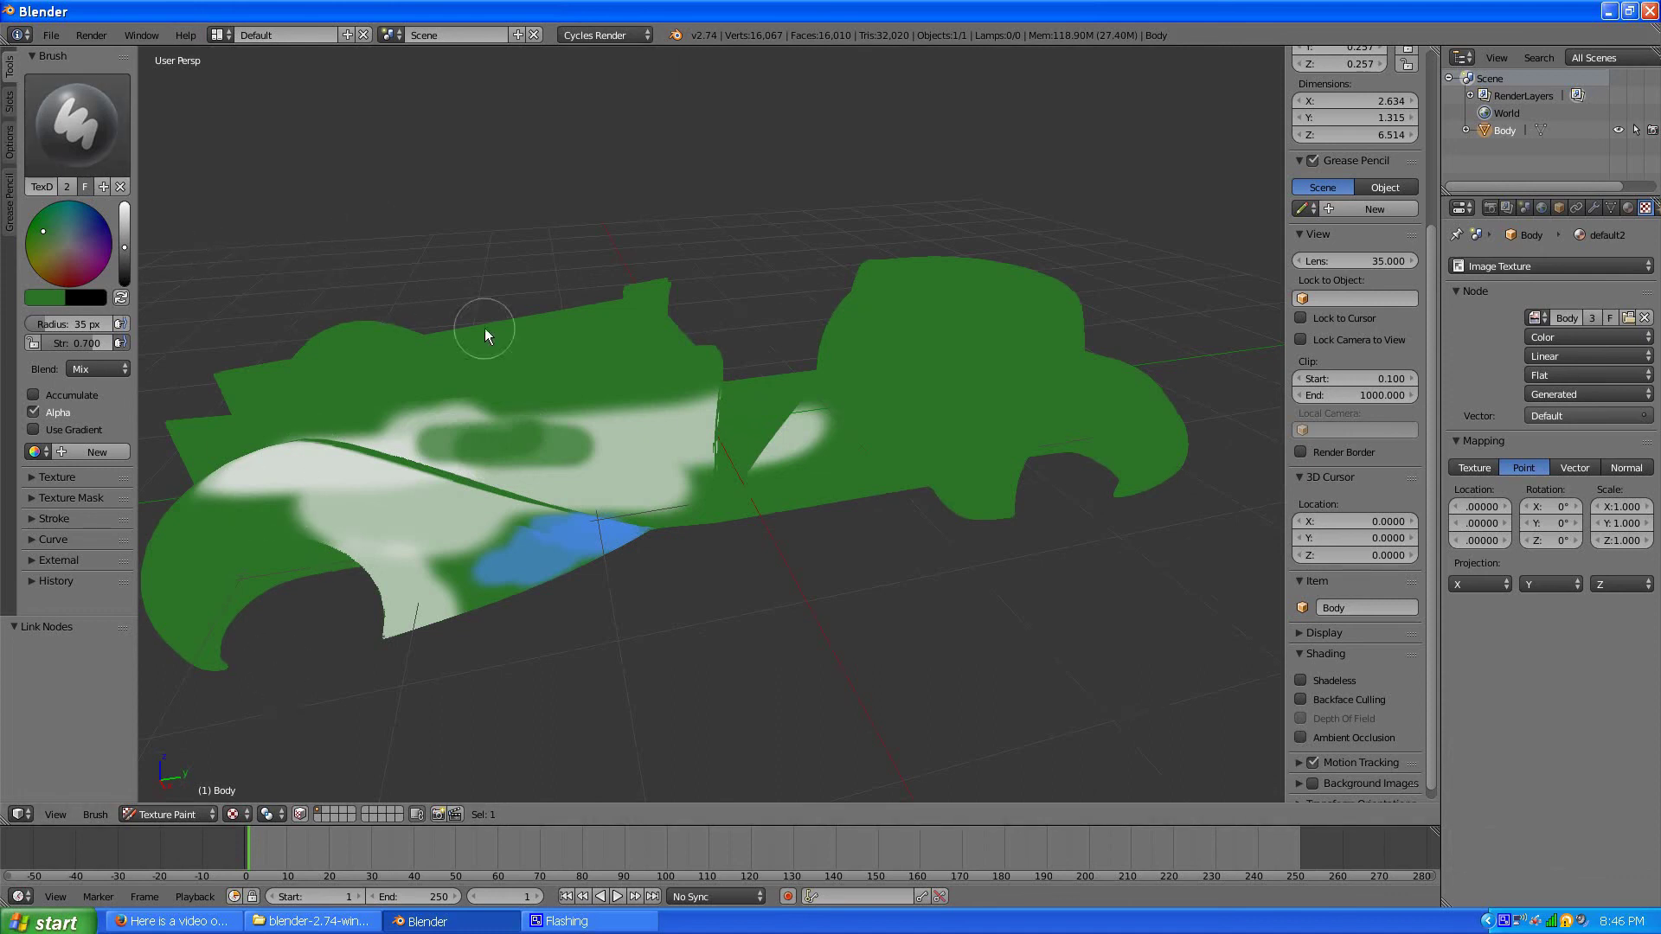
scroll(553, 243, "down", 2)
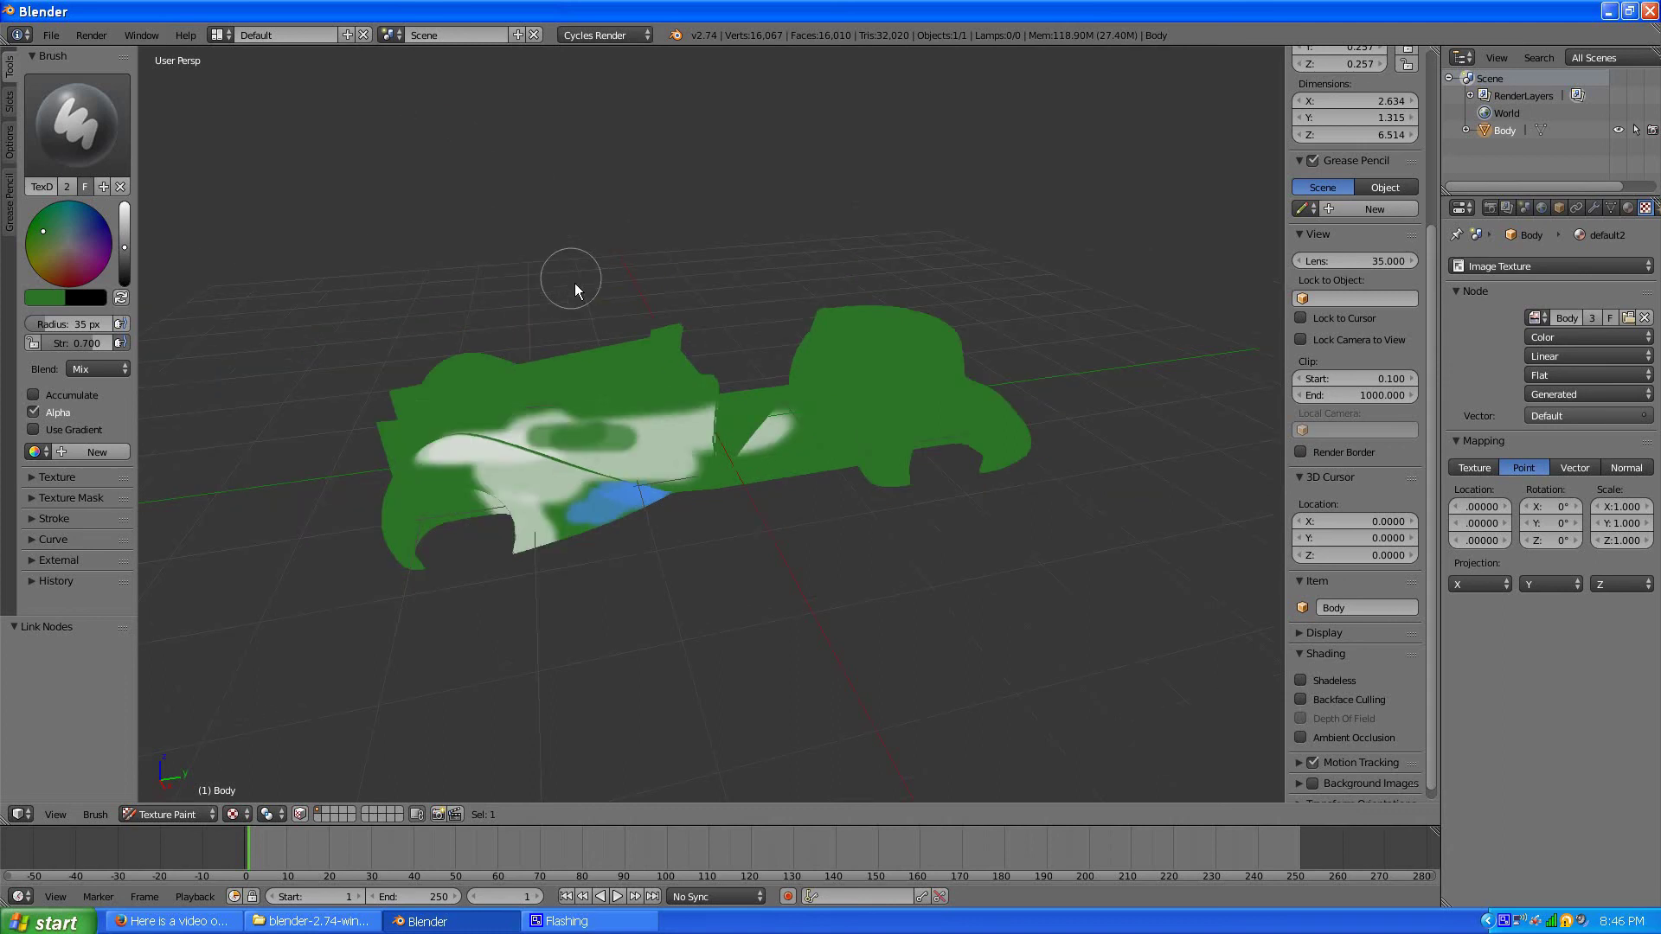
scroll(652, 415, "up", 4)
scroll(590, 414, "down", 4)
Switch to the UV Editing layout and examine the painted areas on the BodyMap image and on the car body seen from above.
left_click(218, 35)
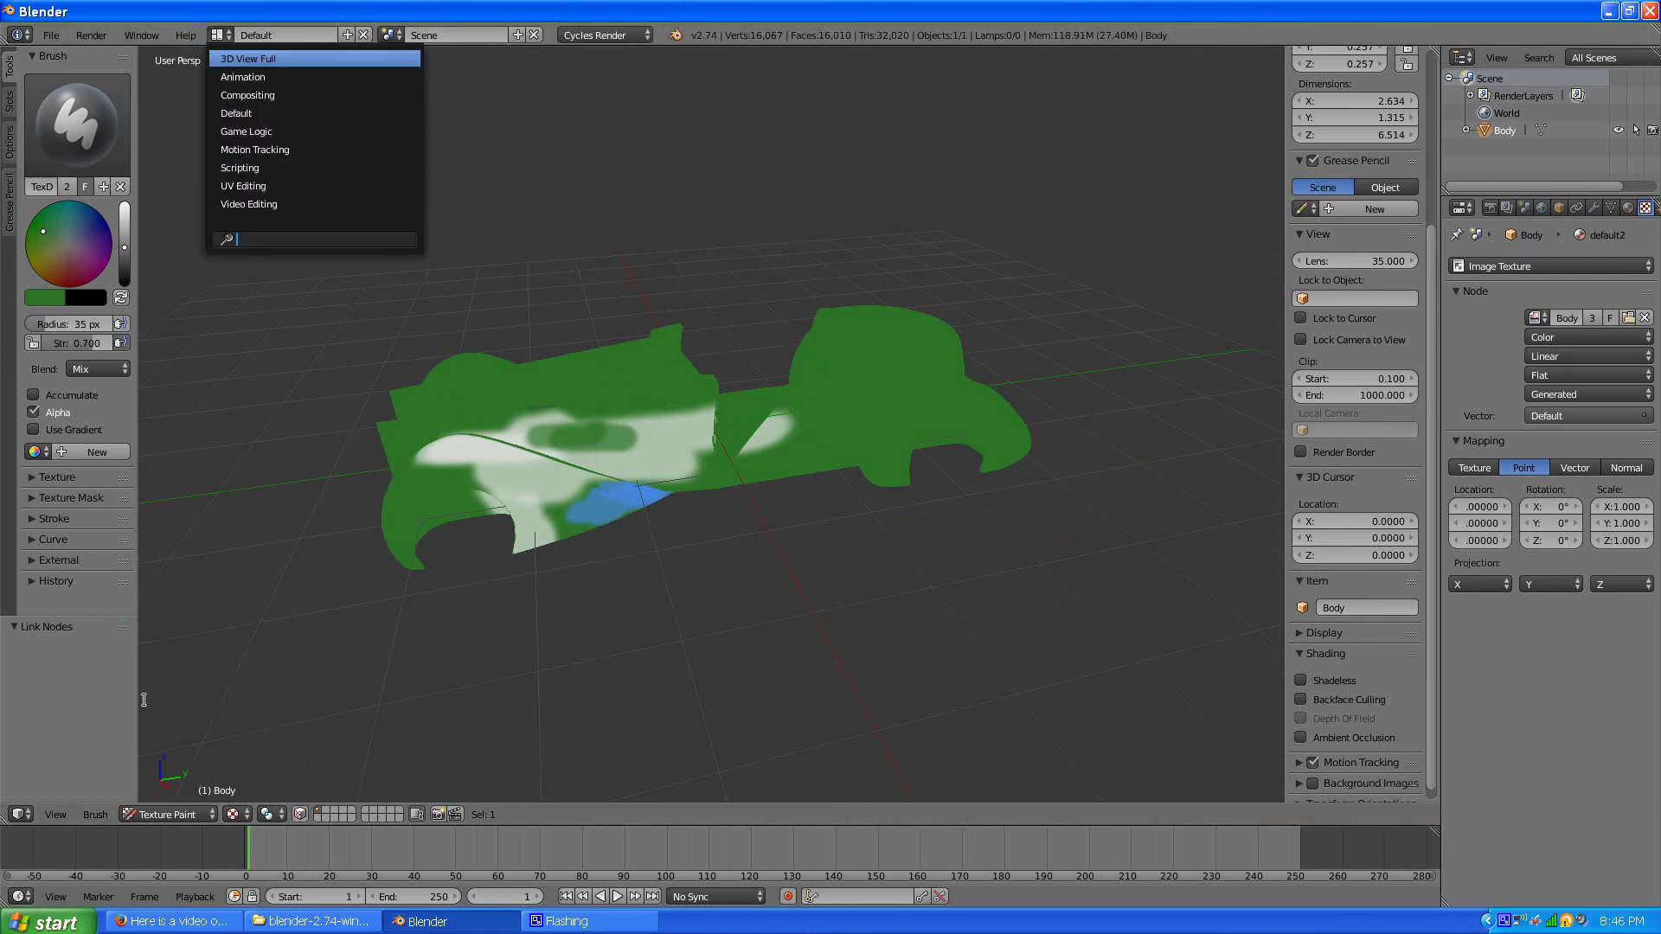
left_click(244, 186)
scroll(386, 567, "down", 2)
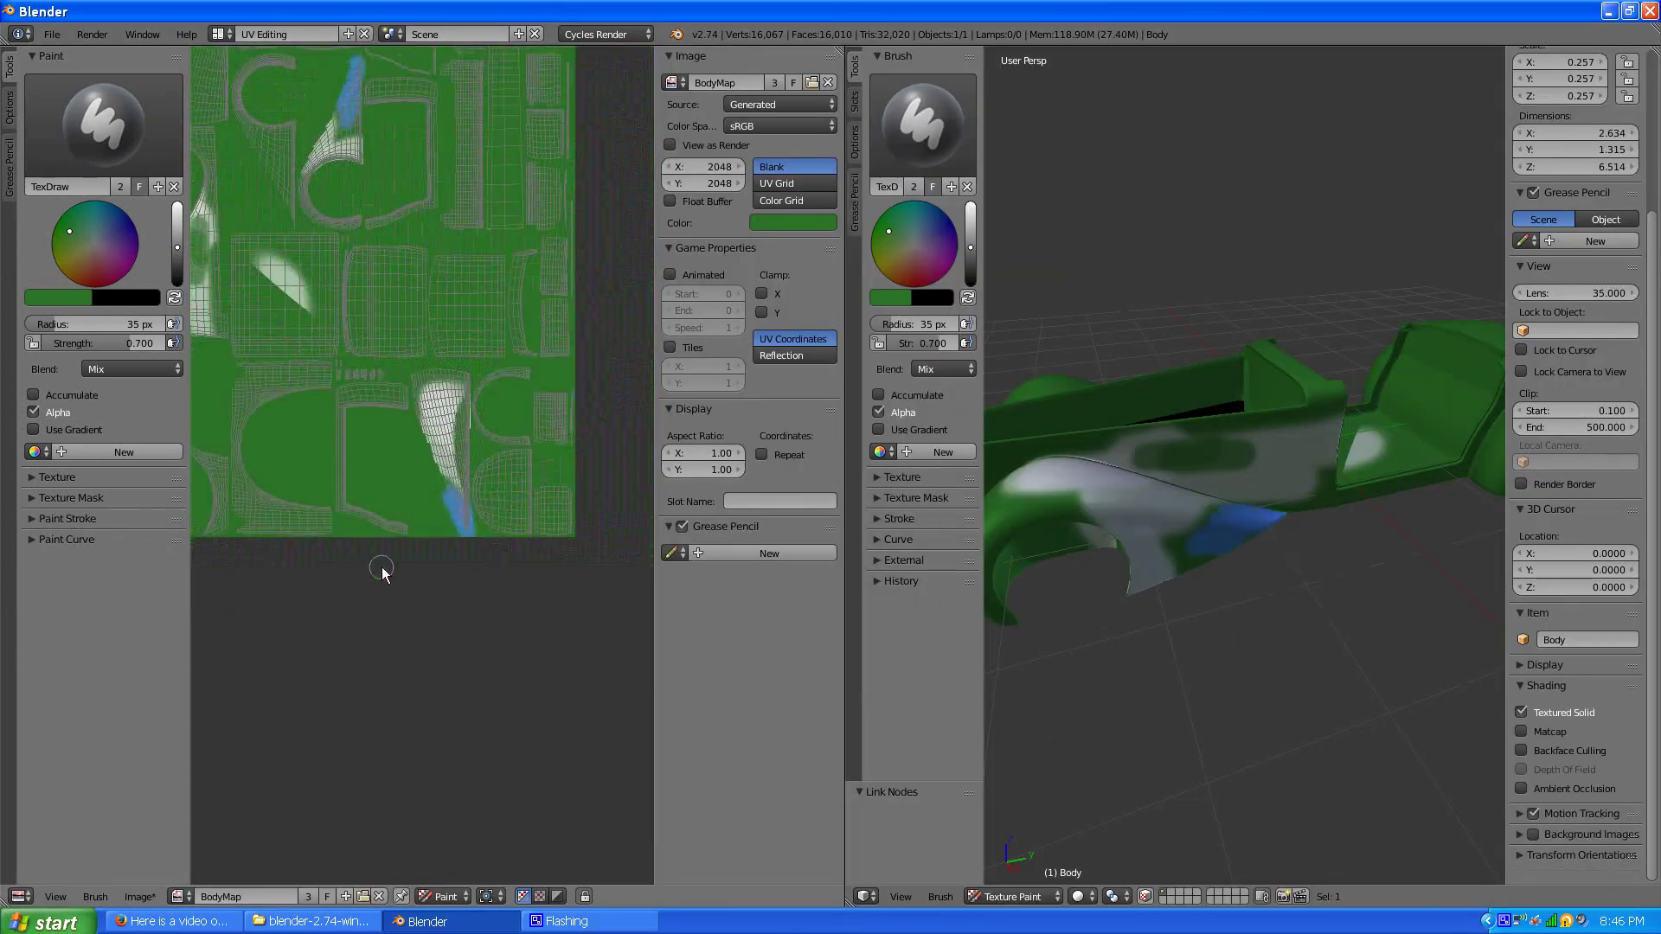
scroll(386, 568, "up", 1)
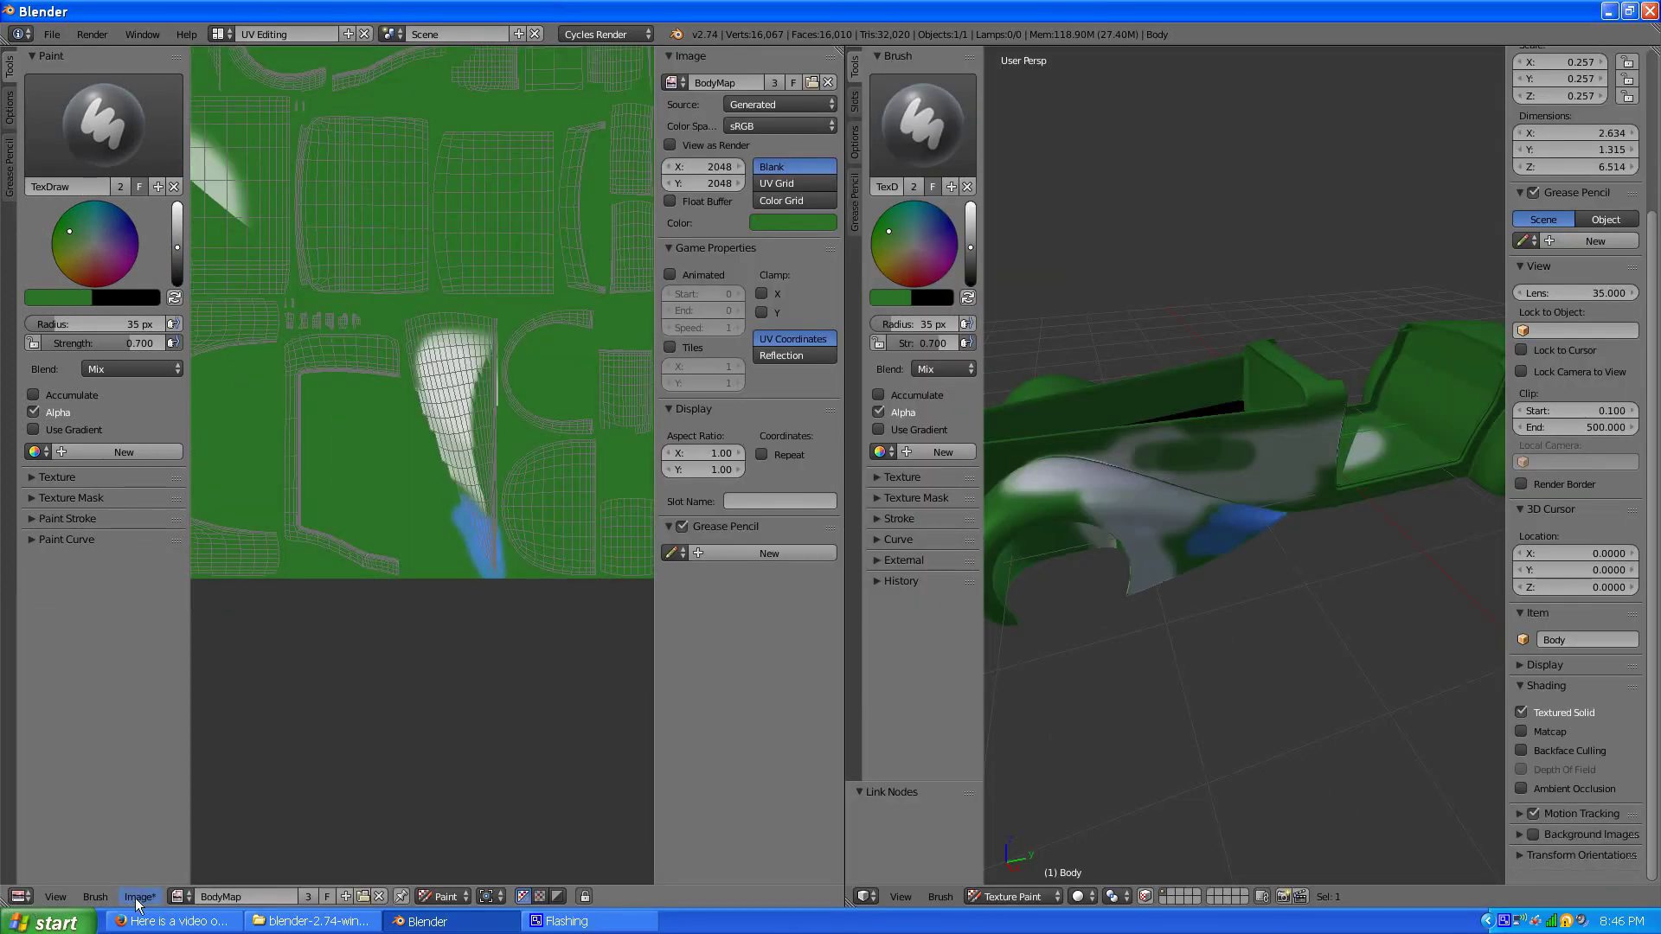
middle_click_drag(374, 437, 437, 634)
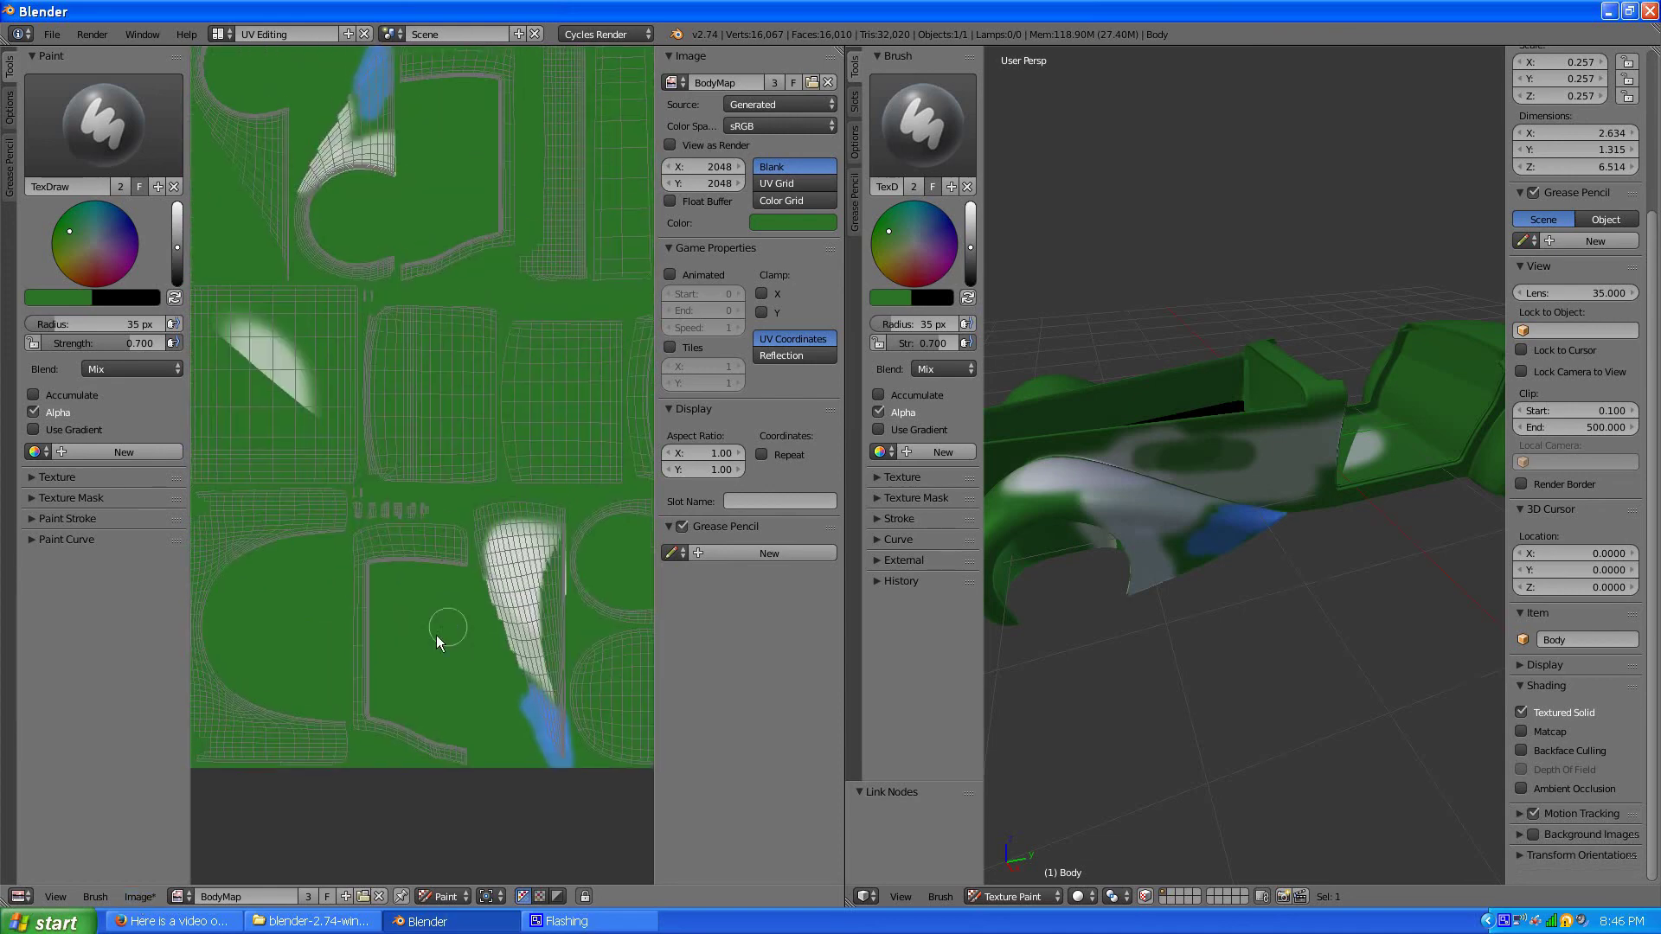
left_click(141, 897)
scroll(429, 450, "down", 2)
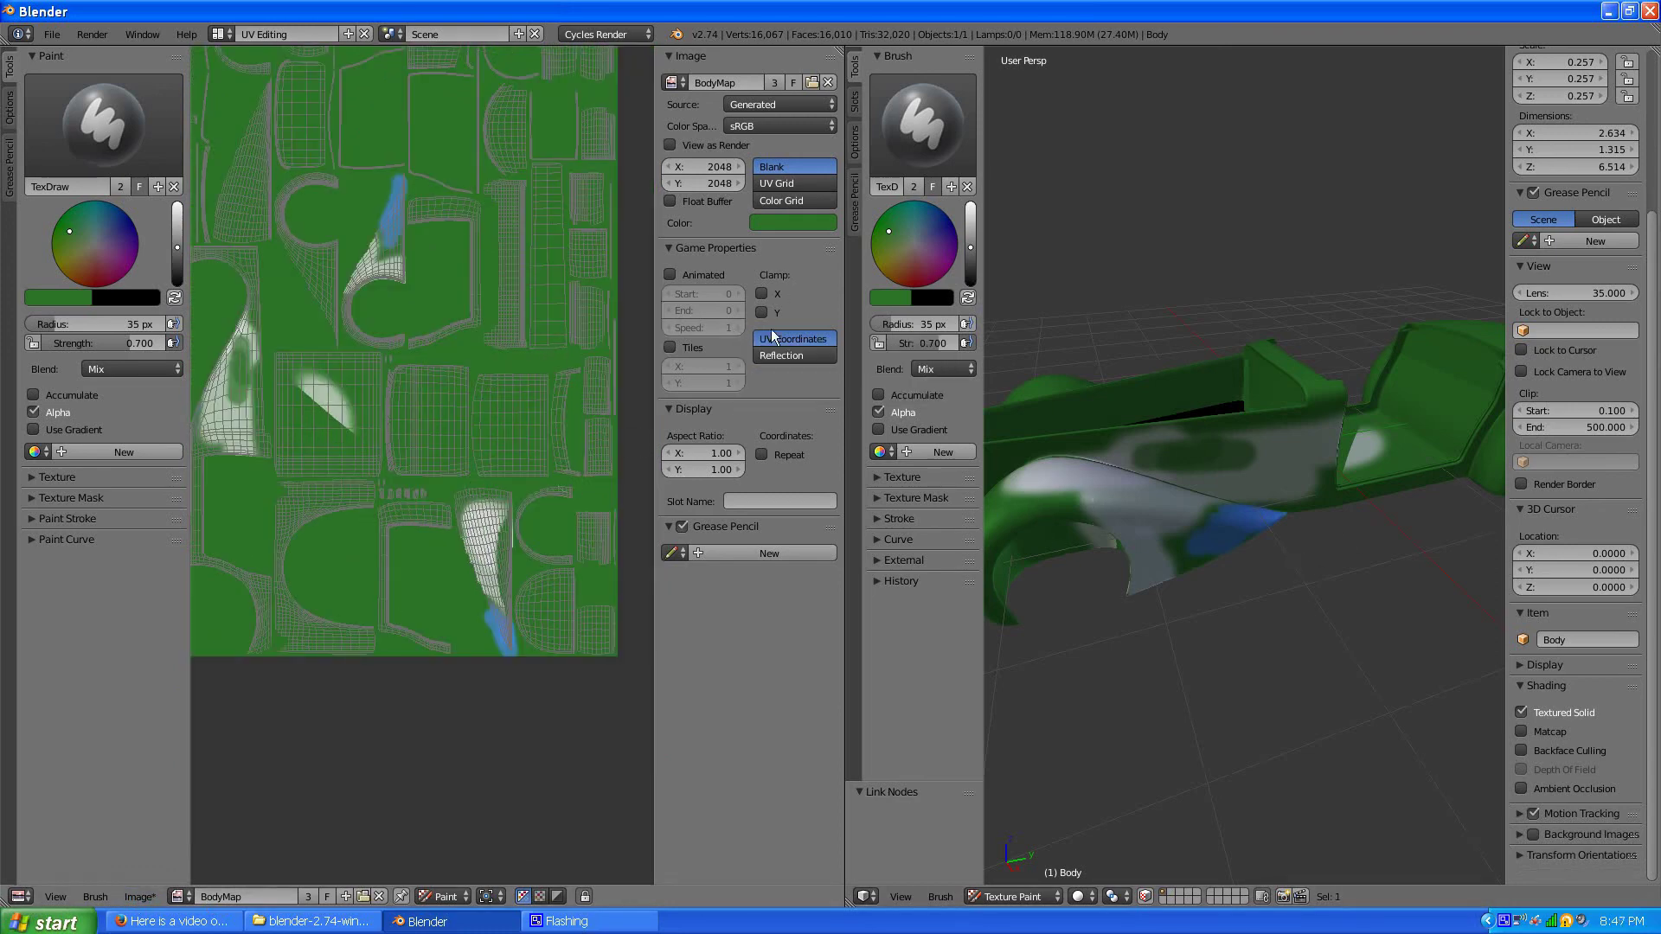
scroll(1270, 569, "down", 5)
scroll(1270, 569, "up", 5)
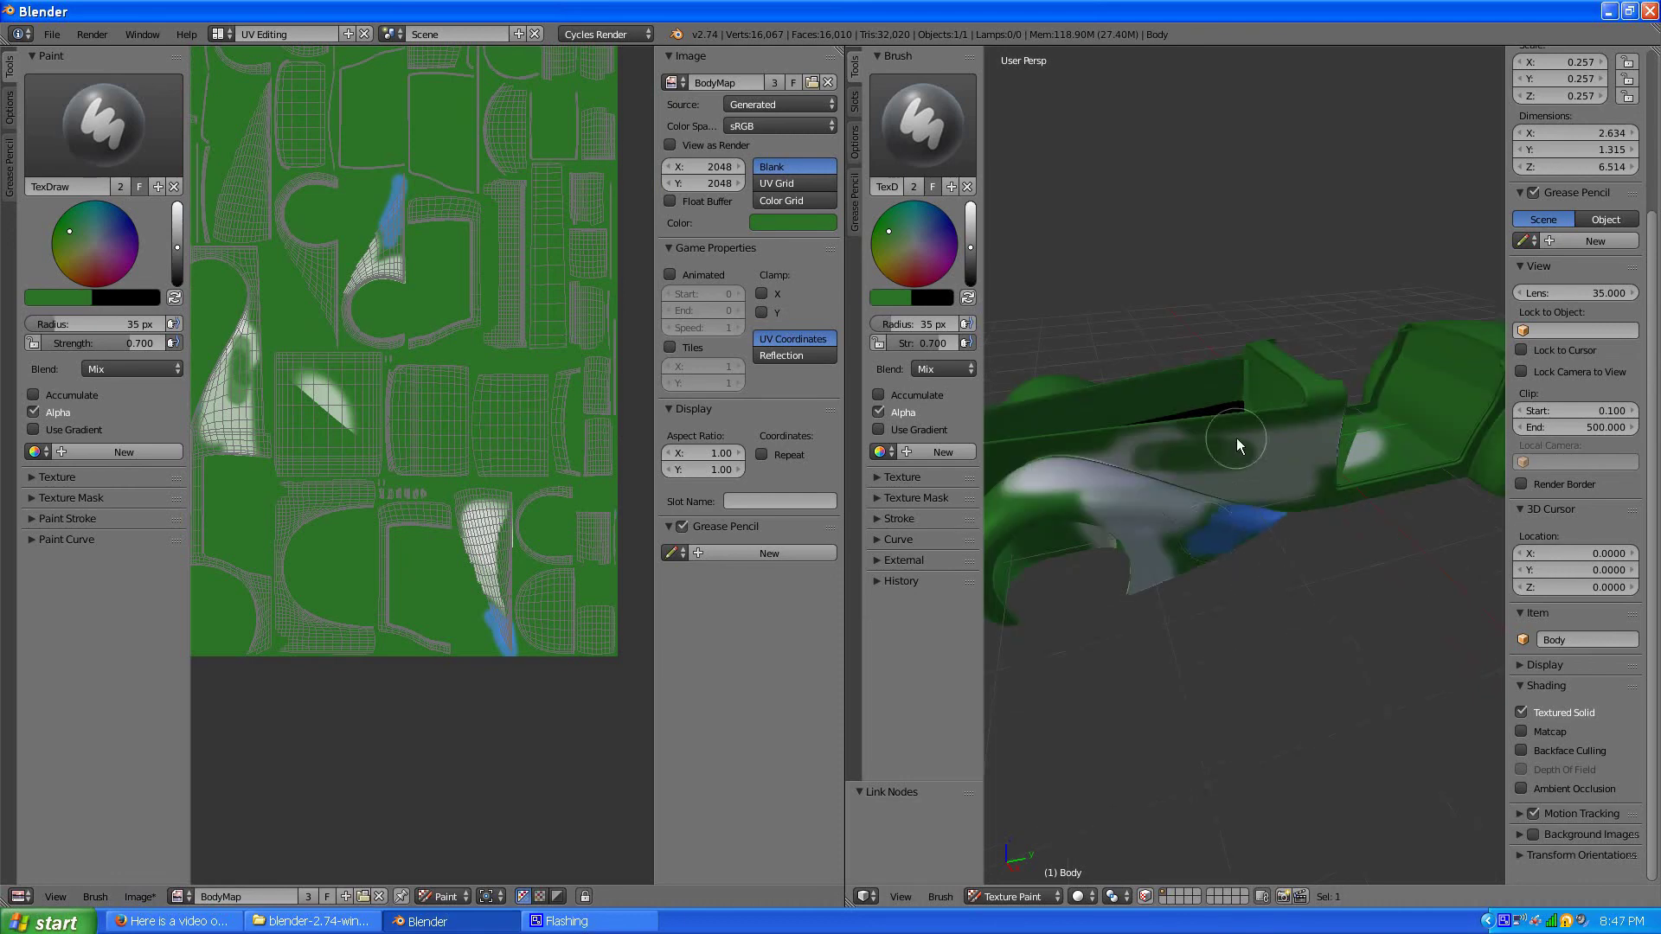
middle_click_drag(1237, 438, 1161, 602)
scroll(1263, 497, "down", 5)
scroll(1263, 496, "up", 5)
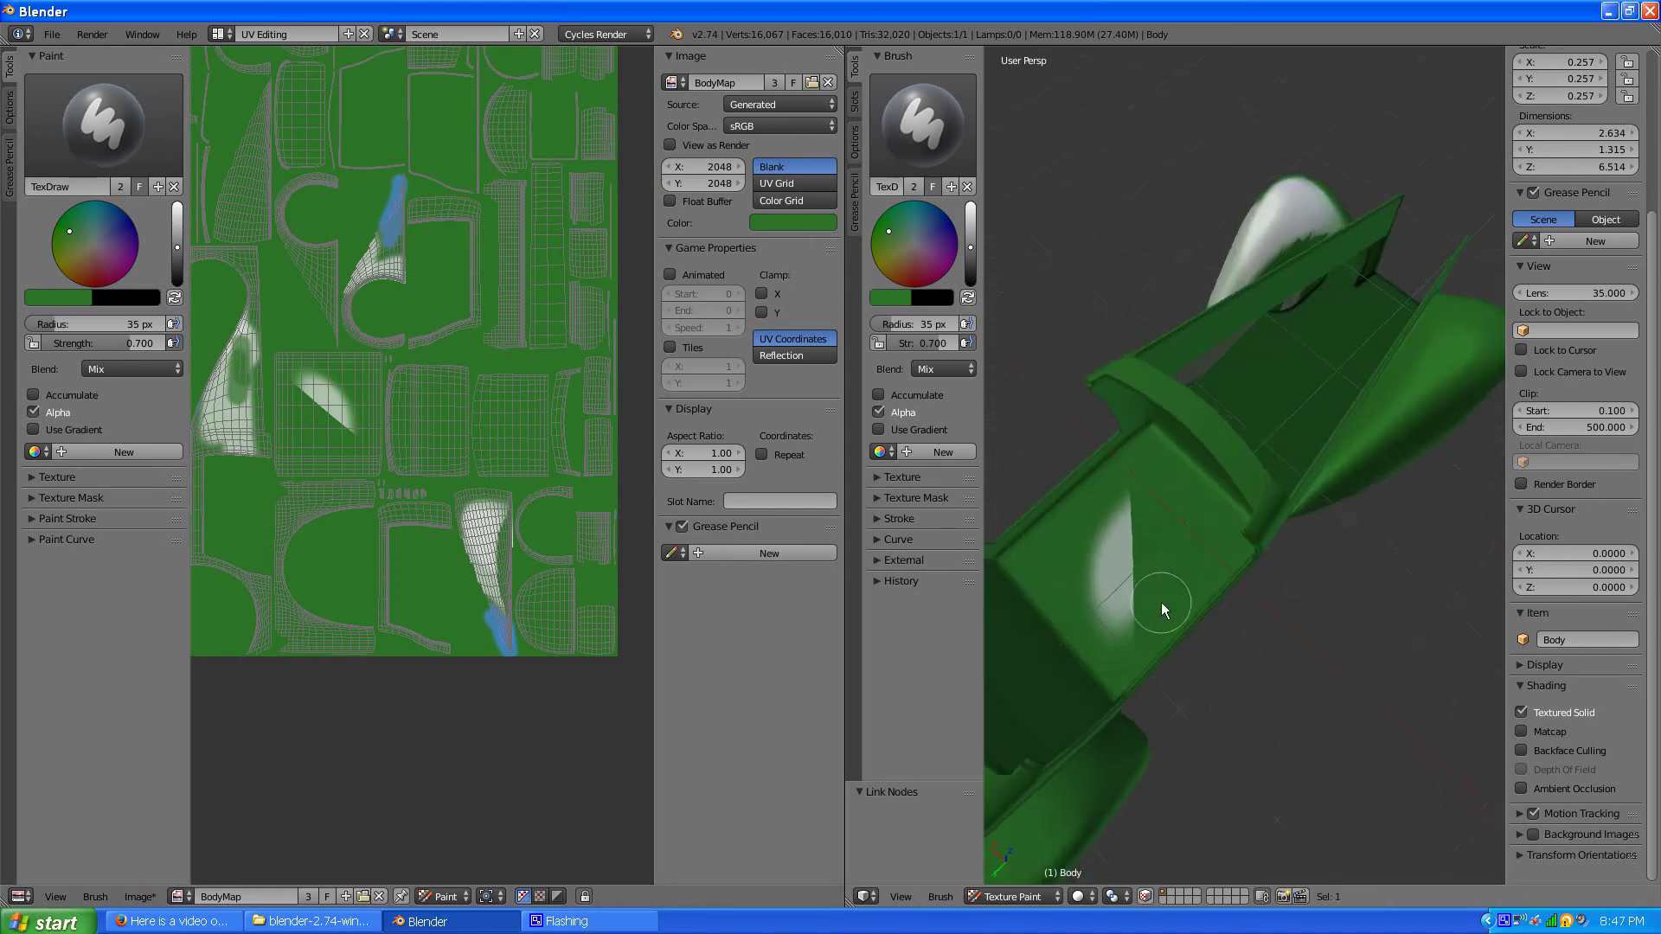